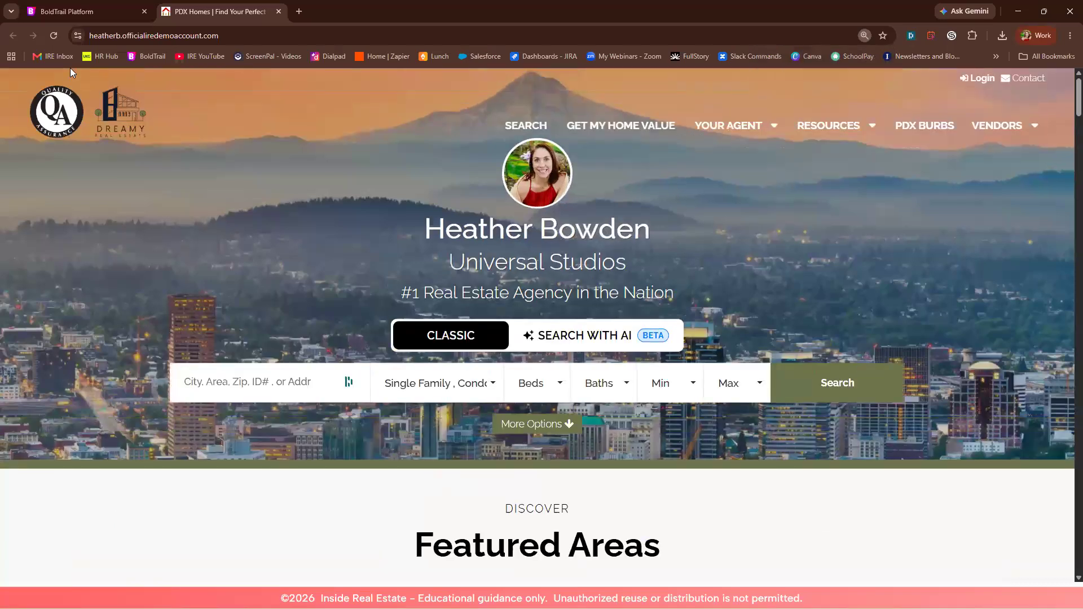
Step: Reset the page zoom to default and highlight the agent website's web address to examine it
key(ctrl+0)
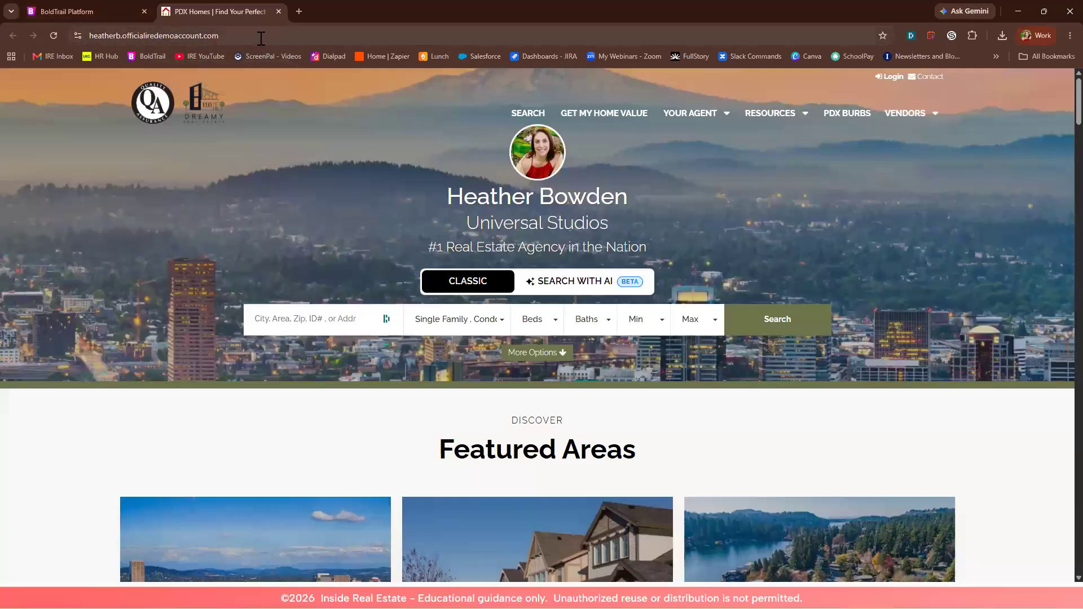
drag(259, 38, 88, 40)
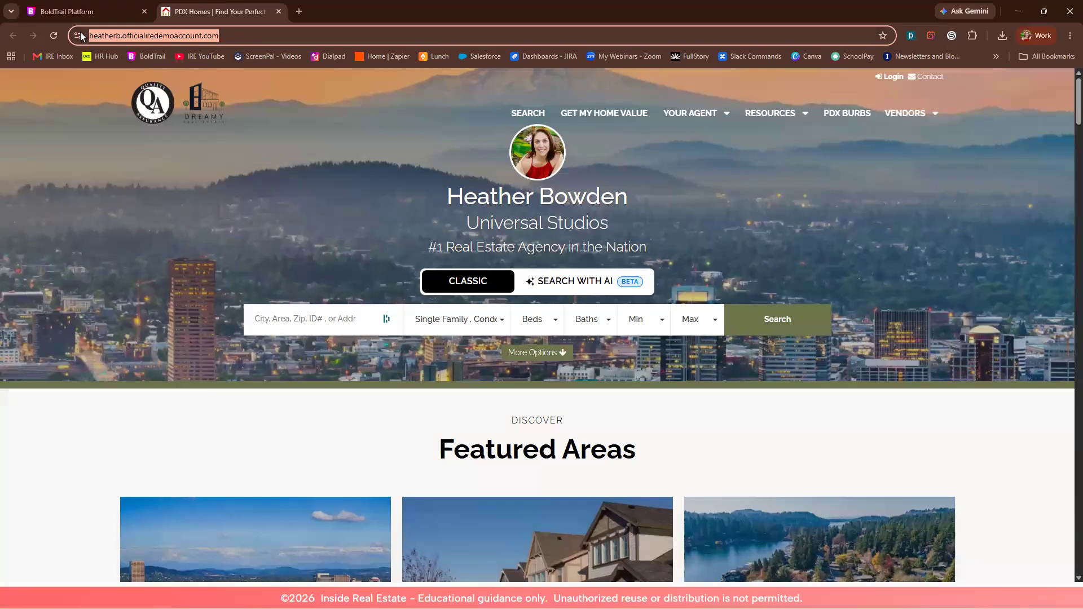
click(290, 37)
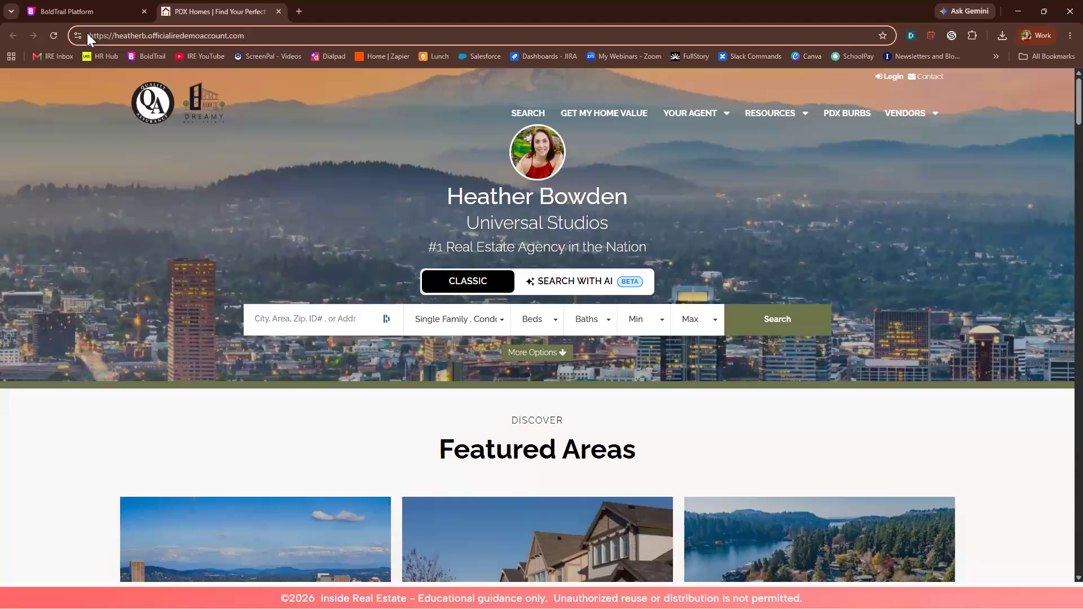
drag(243, 36, 67, 40)
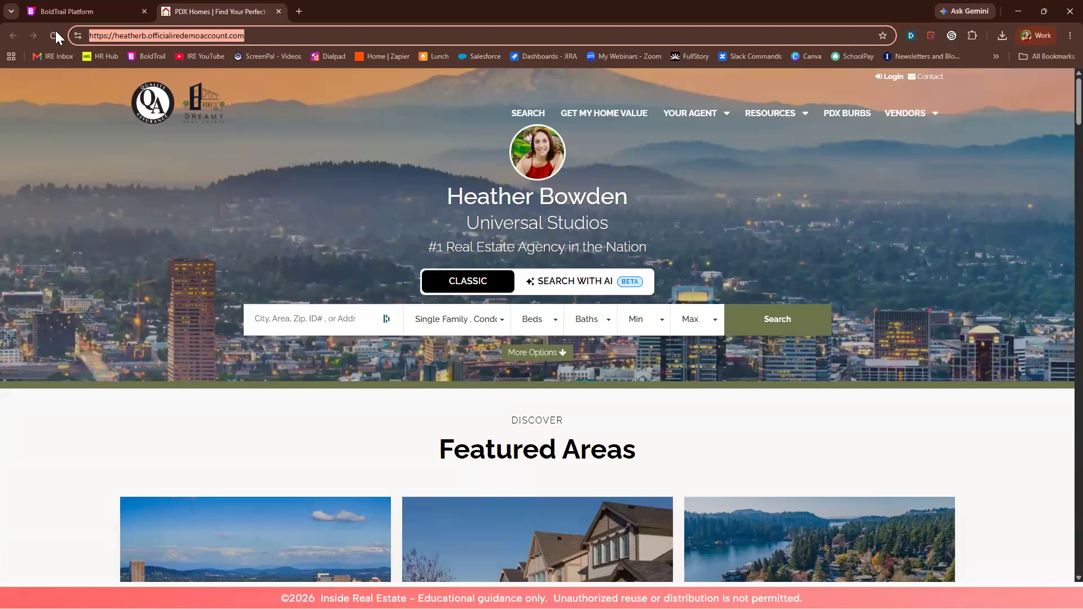
drag(259, 35, 80, 40)
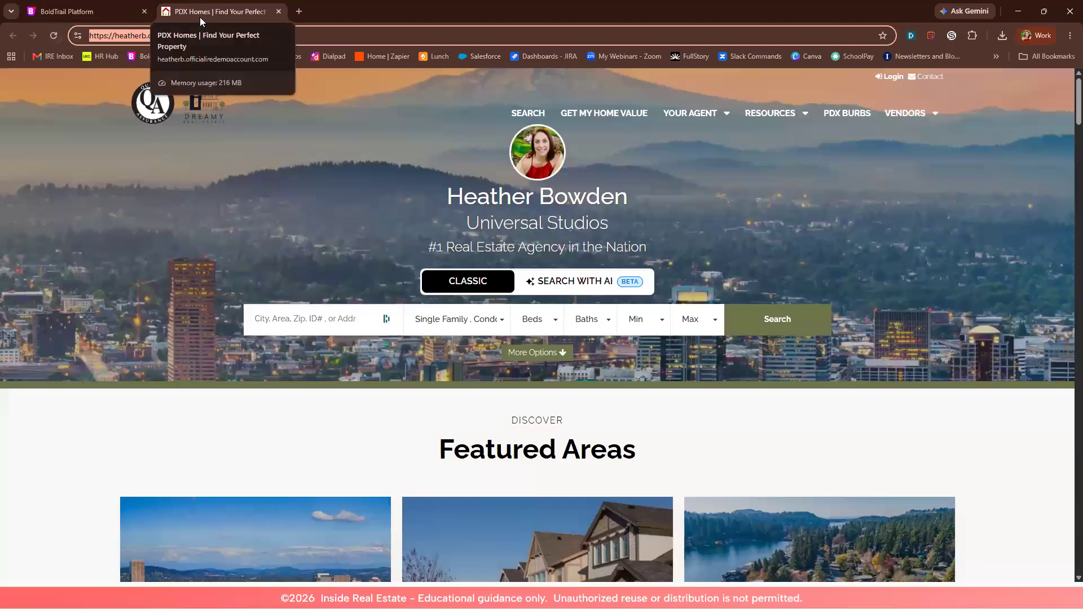
click(309, 35)
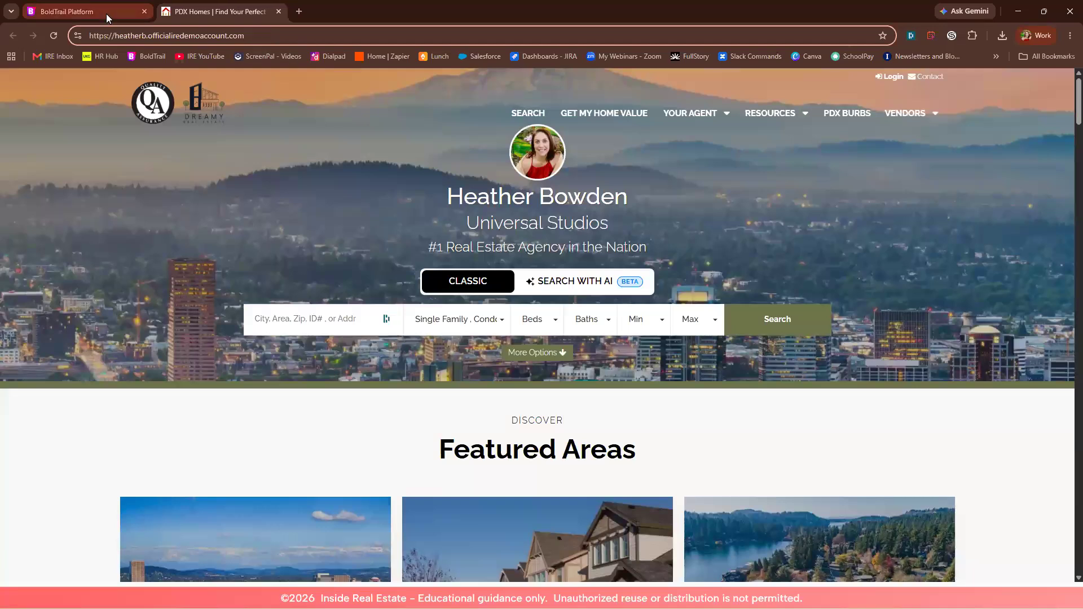
Step: View the BoldTrail dashboard and return to the agent's public website
mouse_move(96, 10)
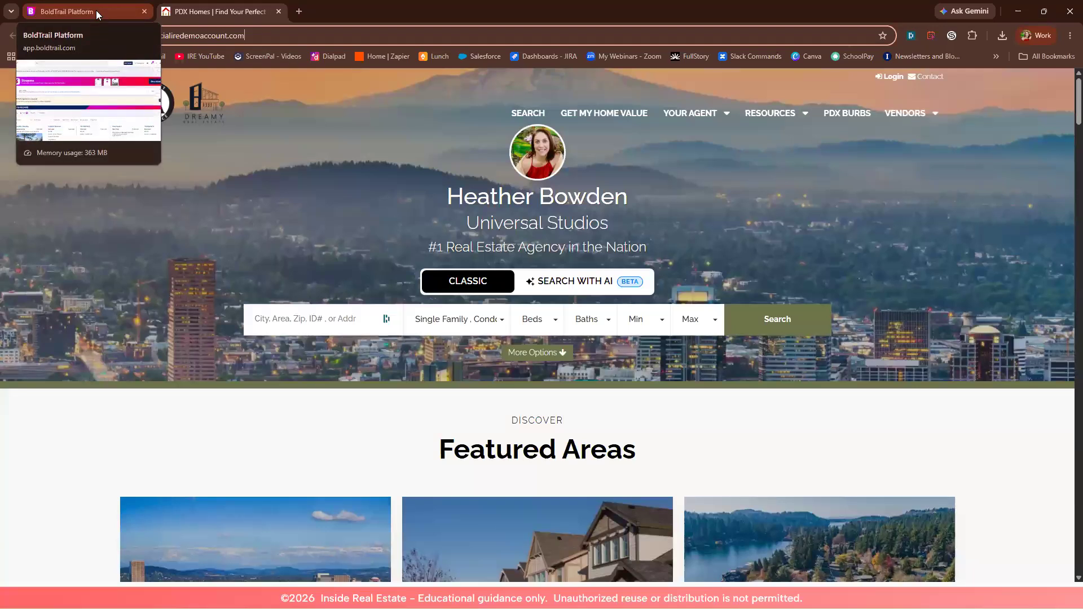
click(96, 11)
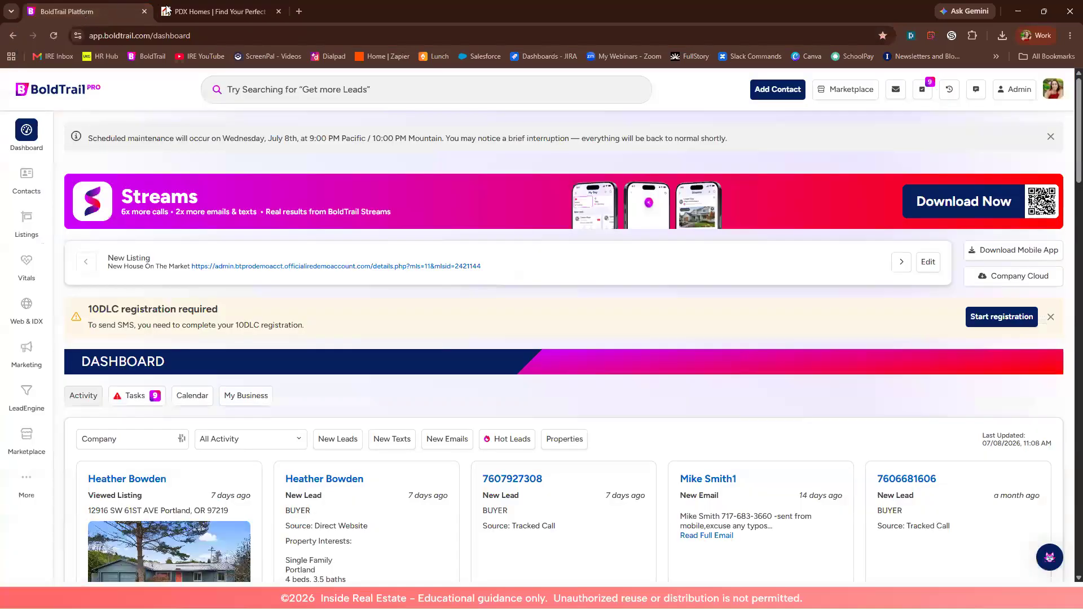
click(219, 12)
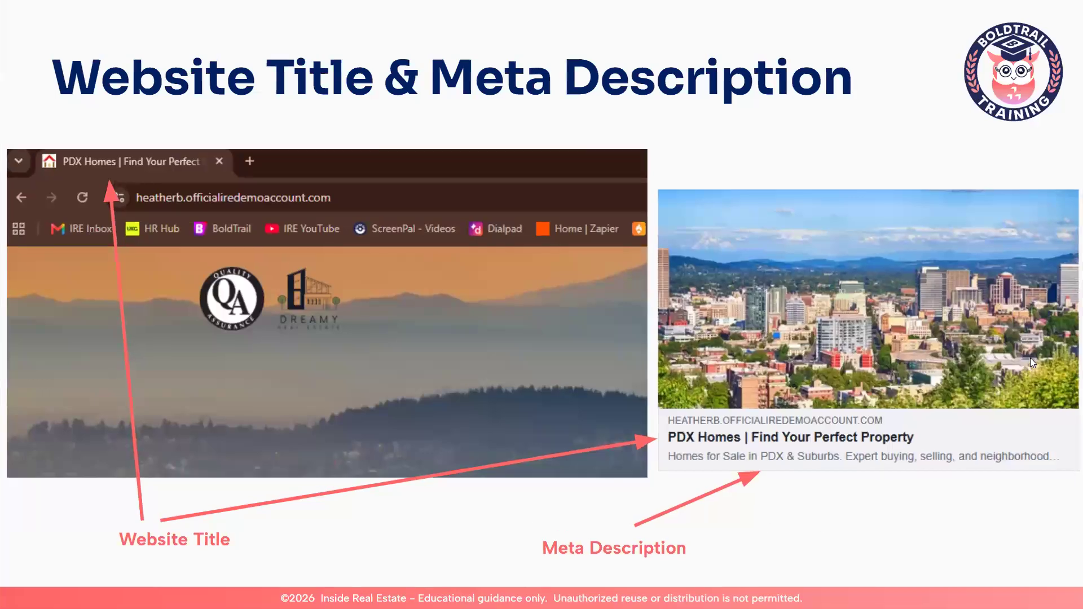
click(1031, 358)
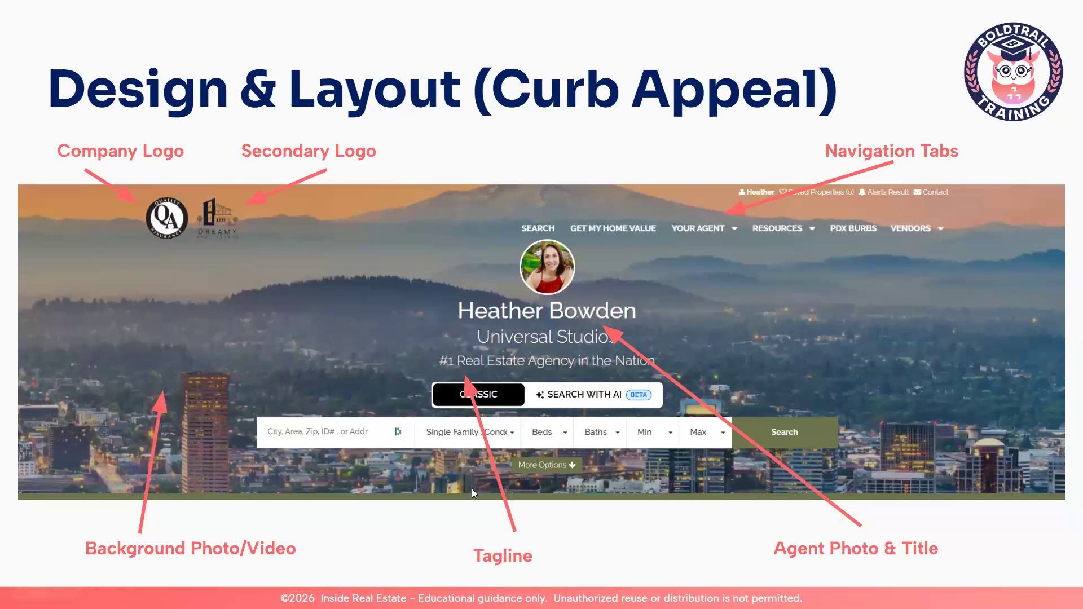
click(1064, 334)
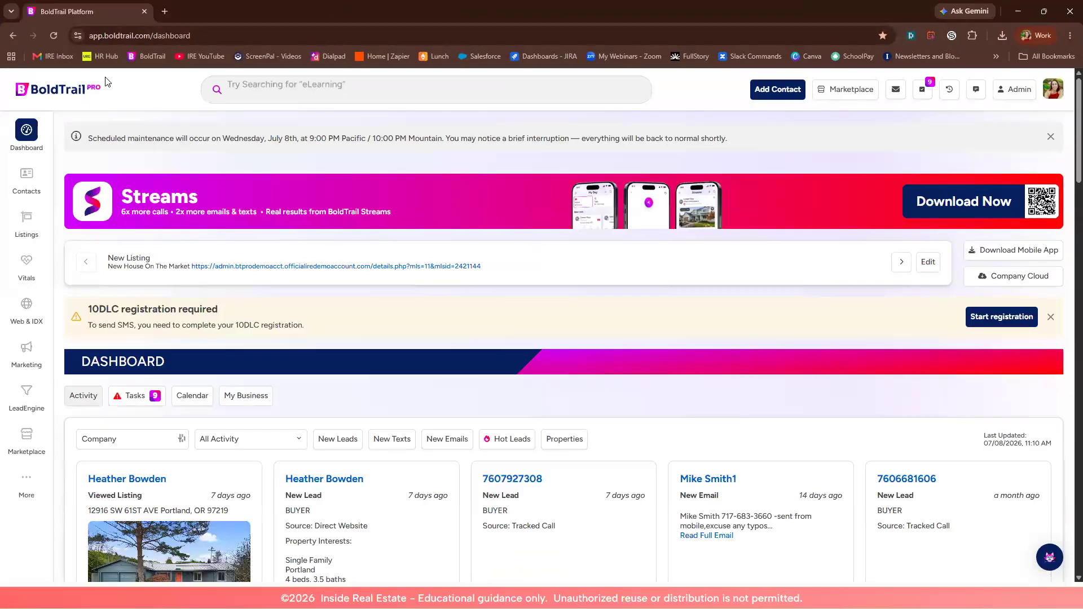
Step: Open the agent website's settings in Web & IDX and look through the list of settings
click(31, 311)
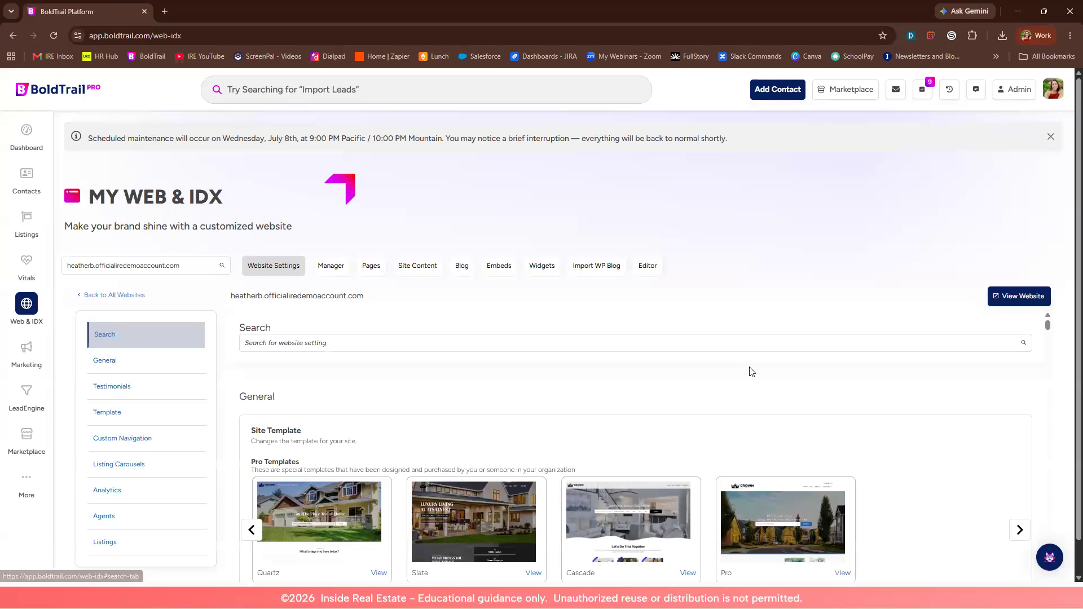
scroll(1057, 463, down, 15)
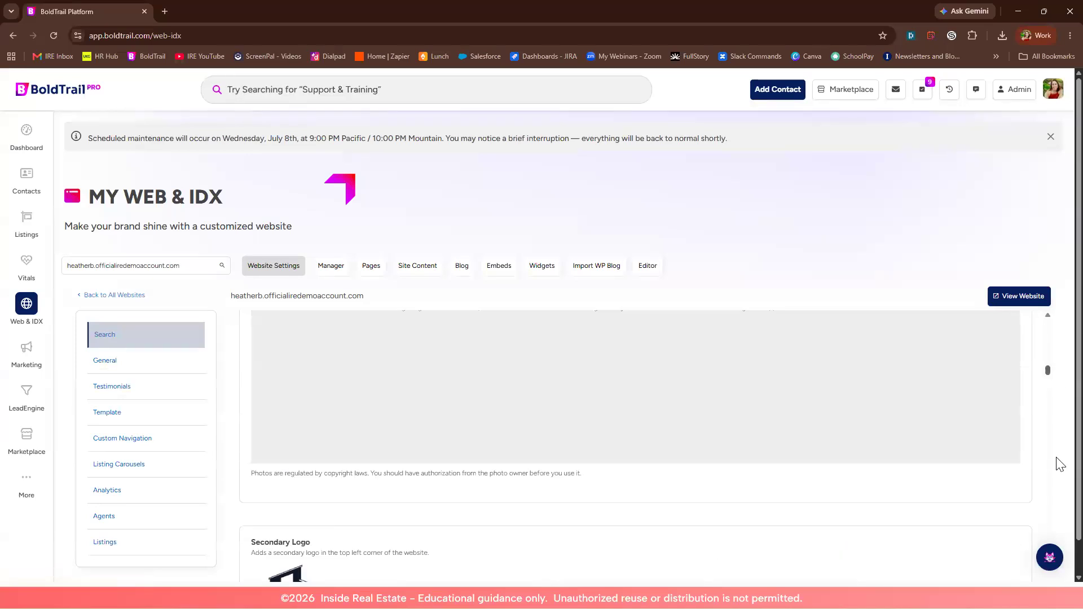
scroll(1056, 309, up, 15)
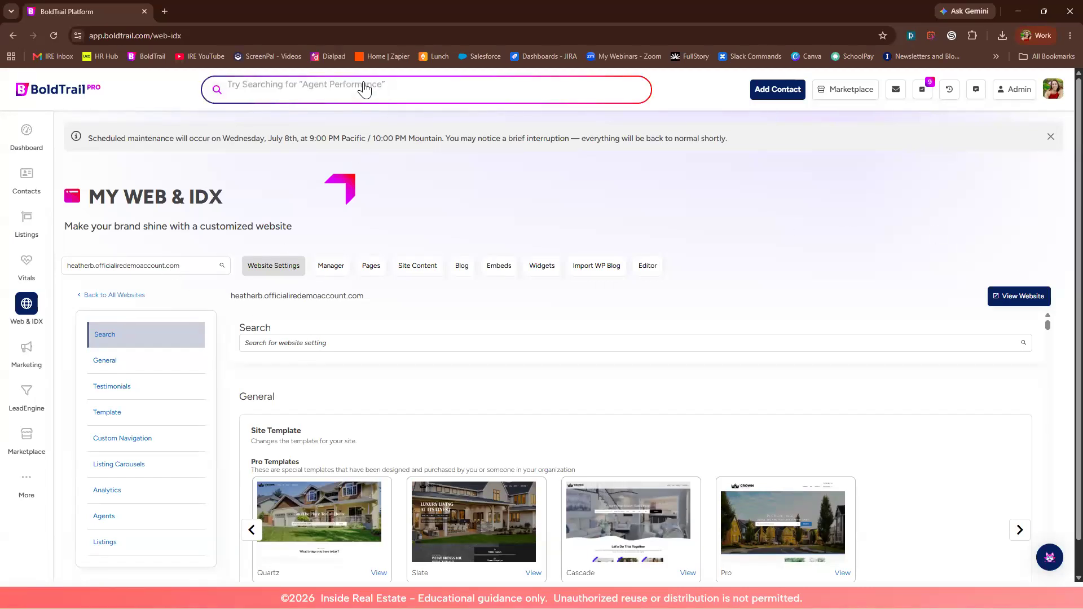
Step: Search the website settings for "title", show the Website Title setting and highlight its text
click(267, 344)
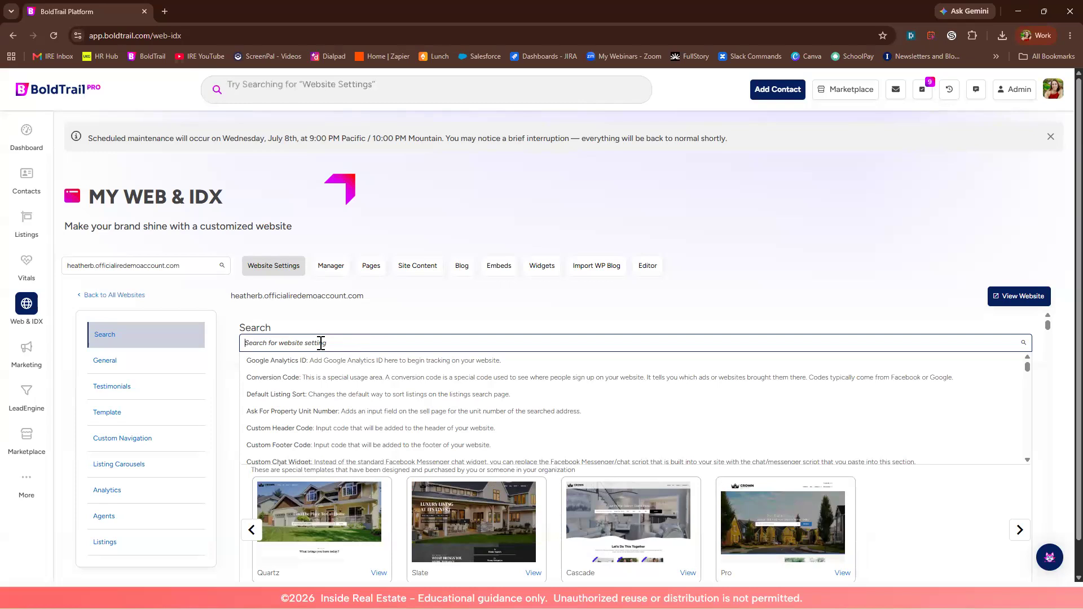
text(title)
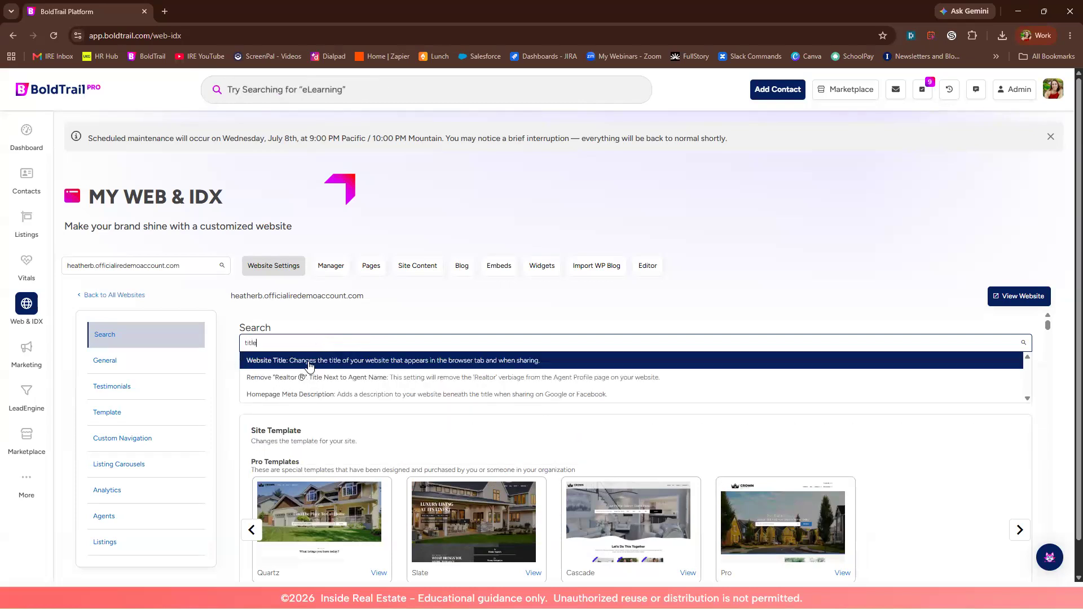
click(310, 364)
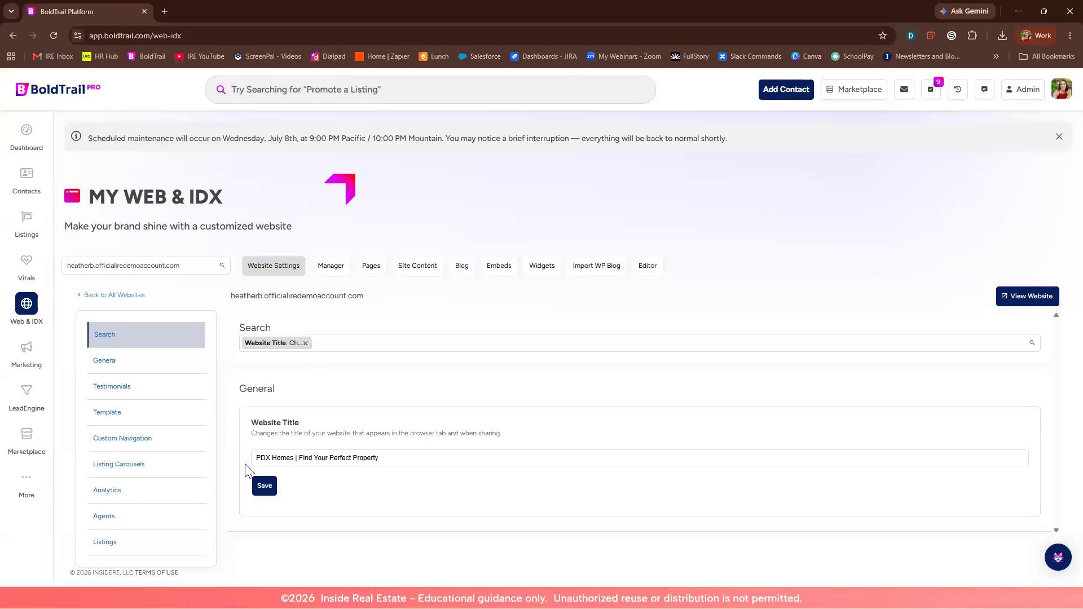
drag(255, 459, 389, 456)
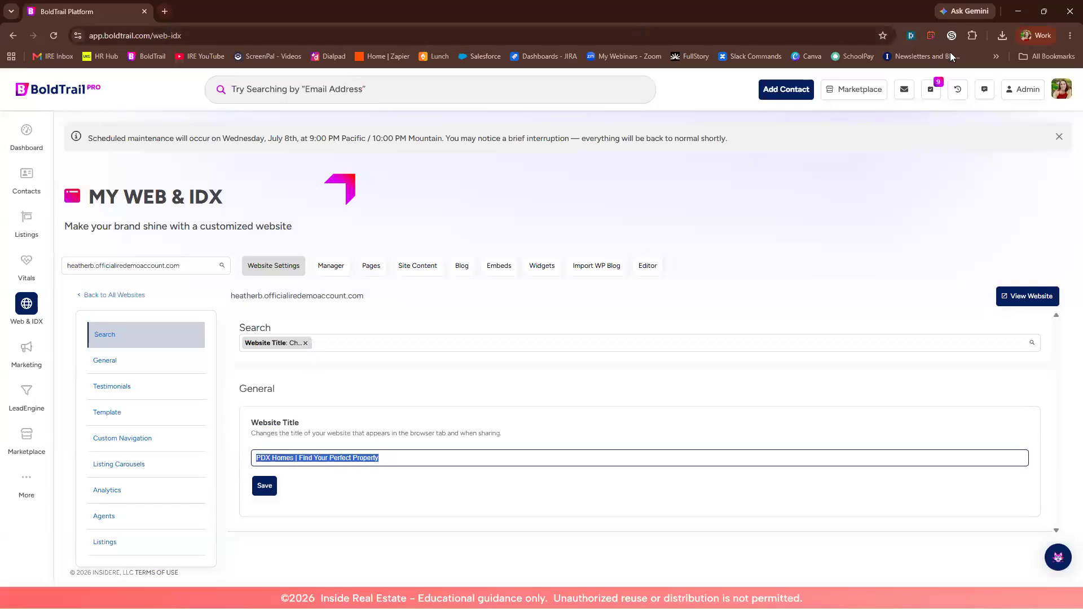
Step: Open the agent's public website from the account menu, compare its browser title with the Website Title setting, and return to the settings
click(1068, 96)
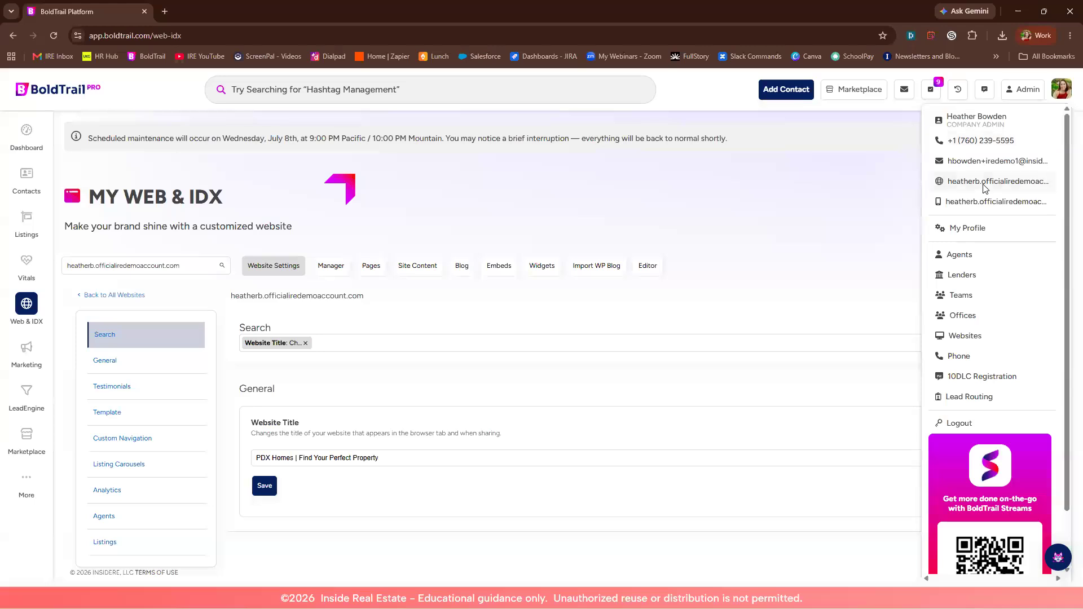
click(984, 183)
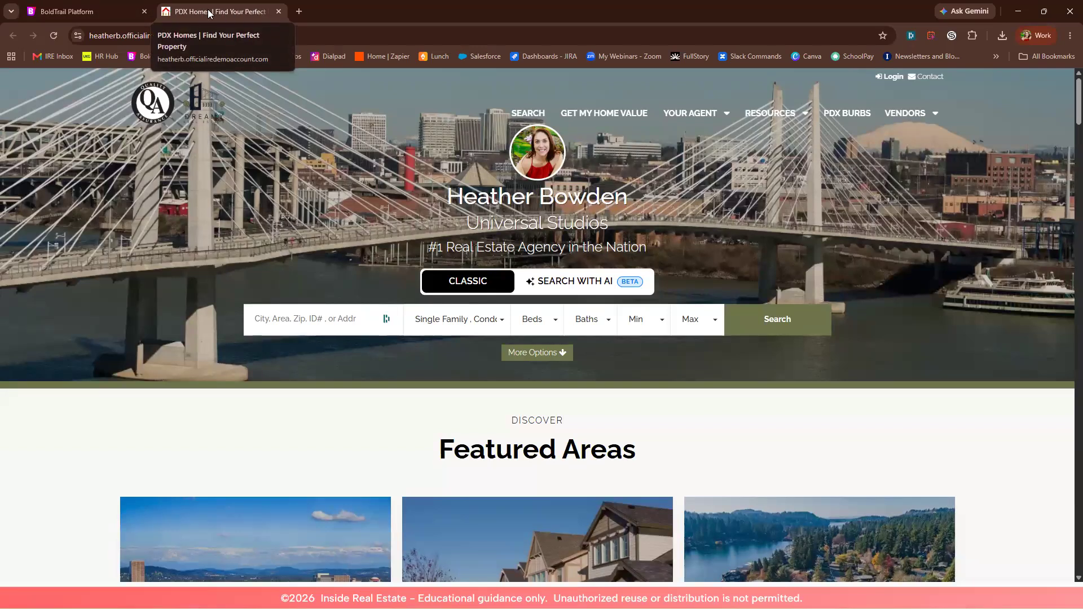
click(79, 12)
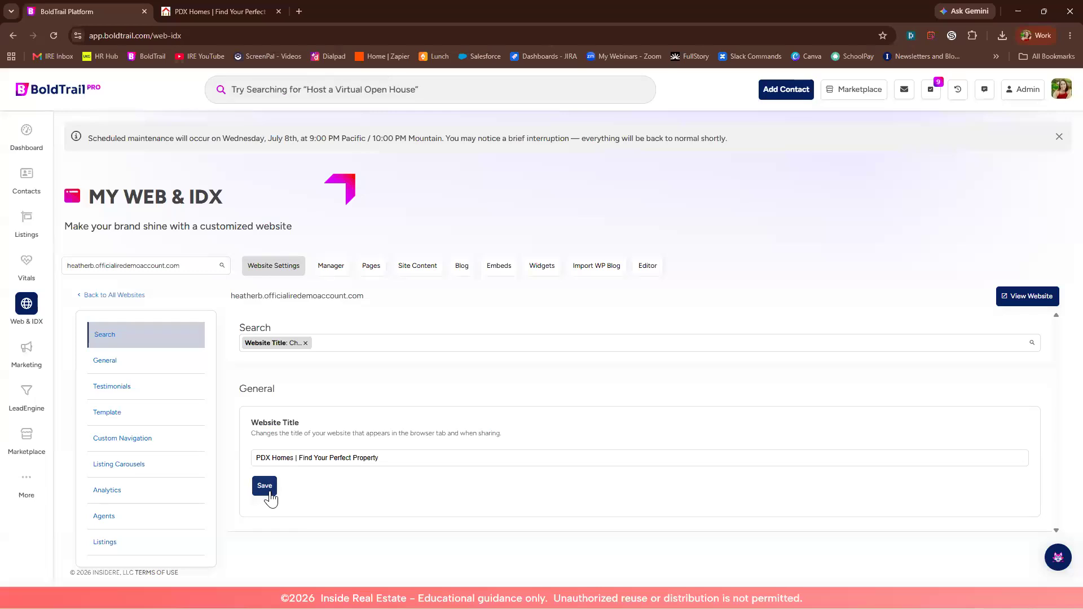
click(227, 14)
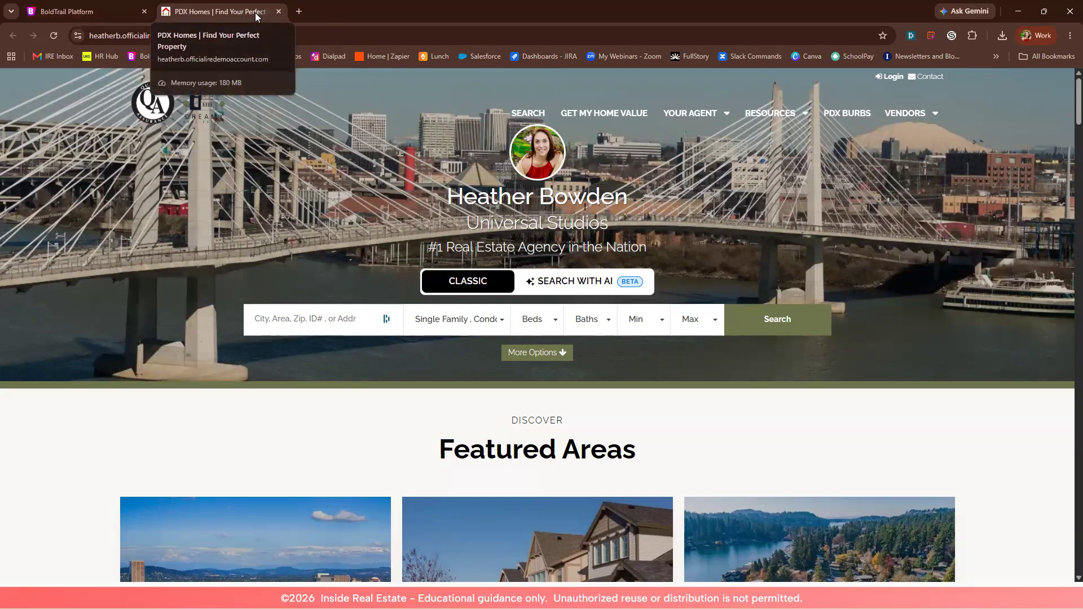
click(97, 12)
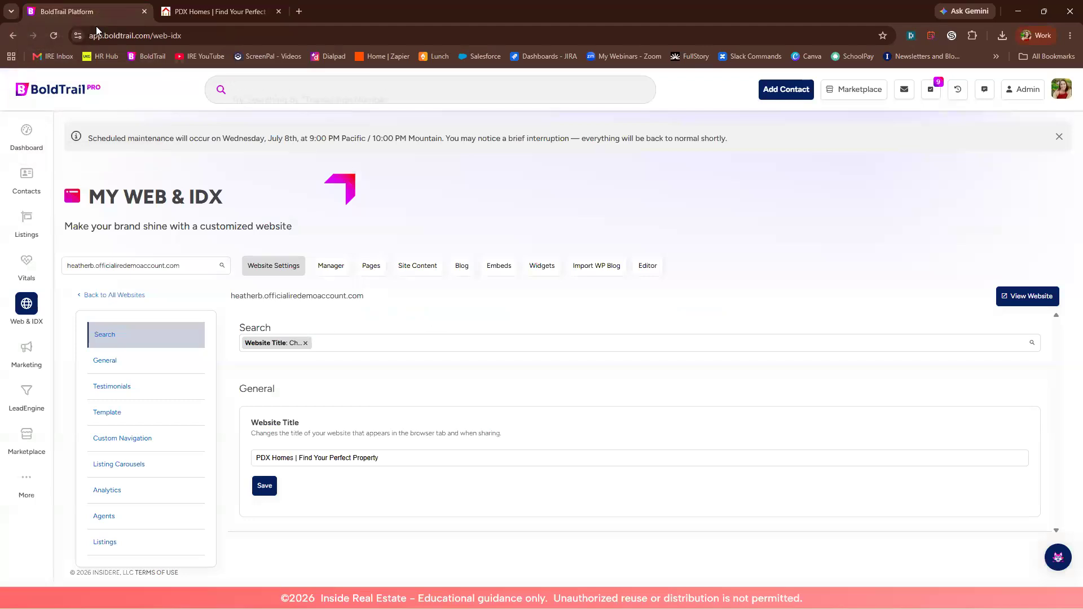
Step: Replace the settings search with "meta", show the Homepage Meta Description setting and highlight its text
click(305, 343)
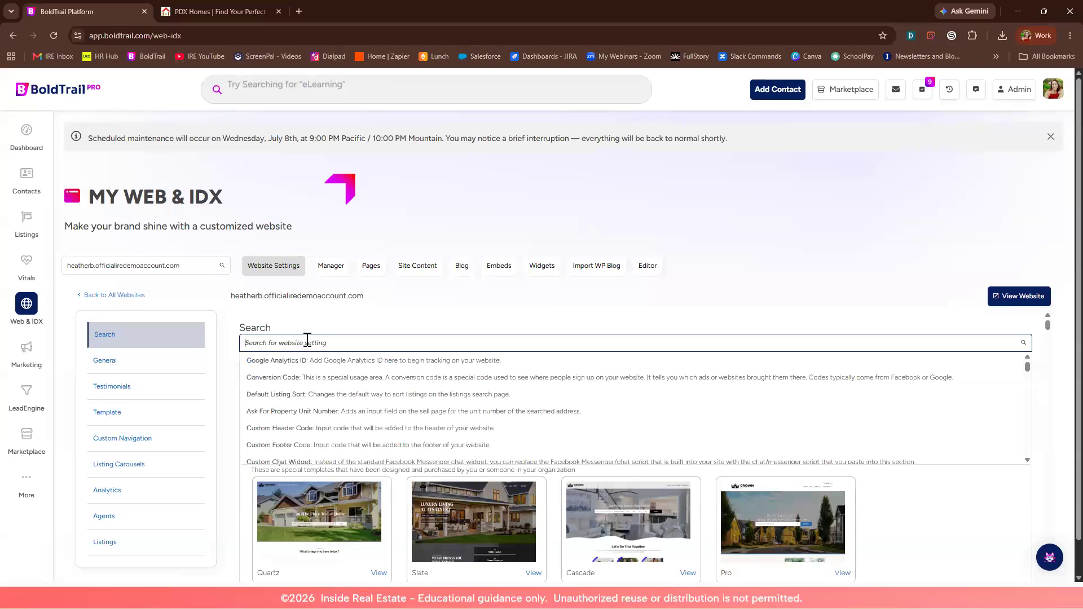
text(meta)
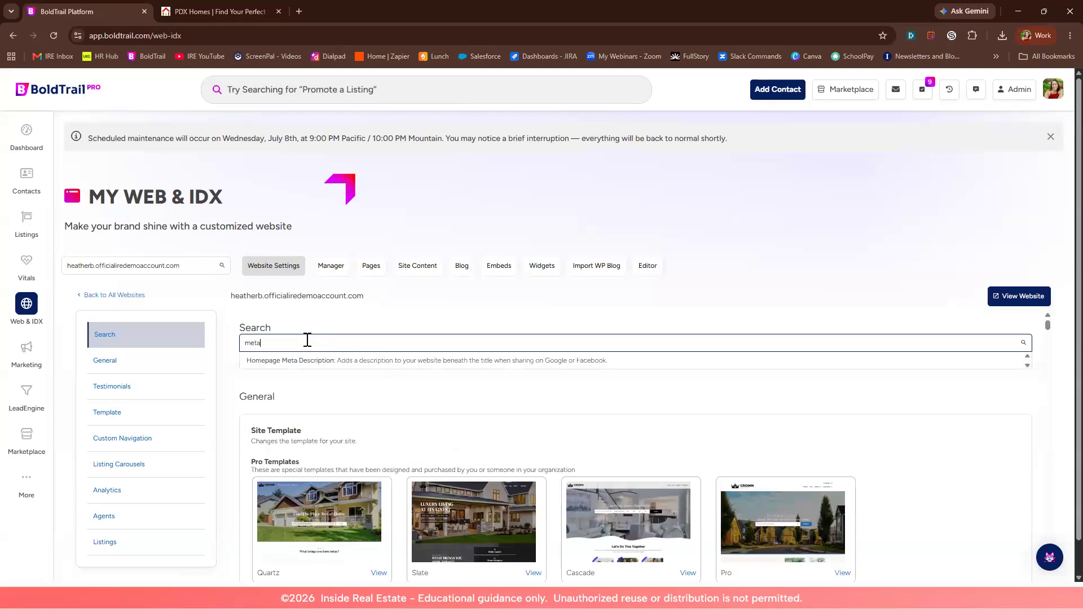
click(315, 361)
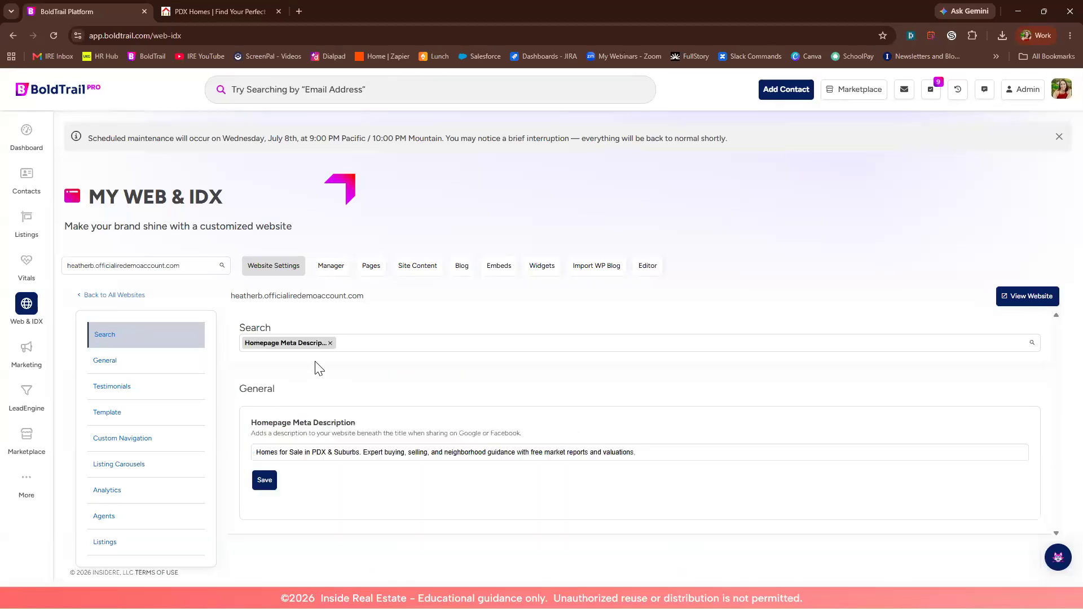
drag(259, 452, 651, 450)
click(652, 450)
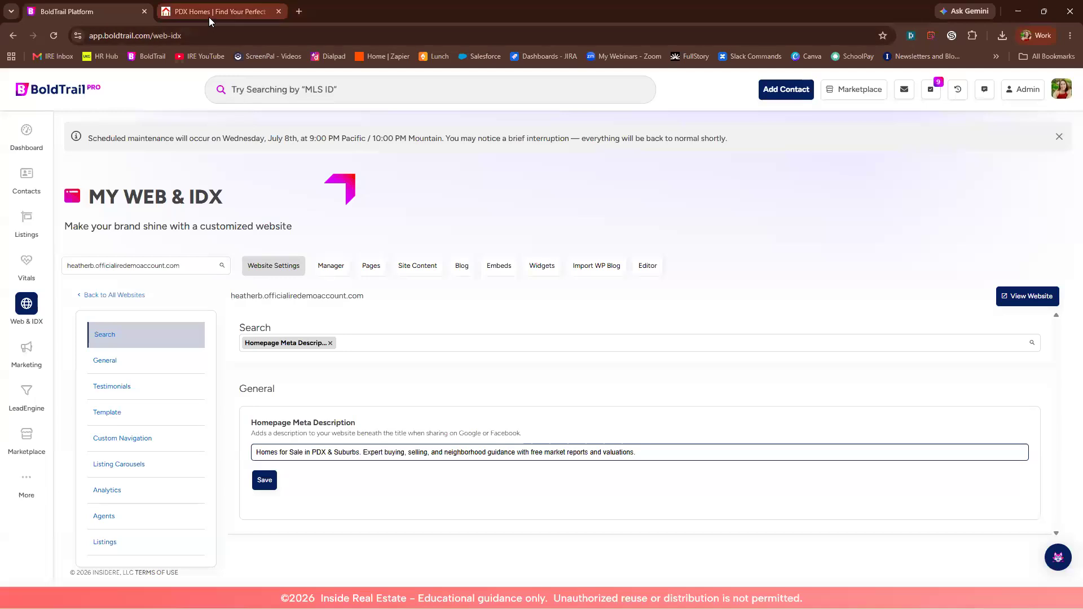
Step: Switch to the public website, highlight its web address, and return to the website settings
mouse_move(207, 15)
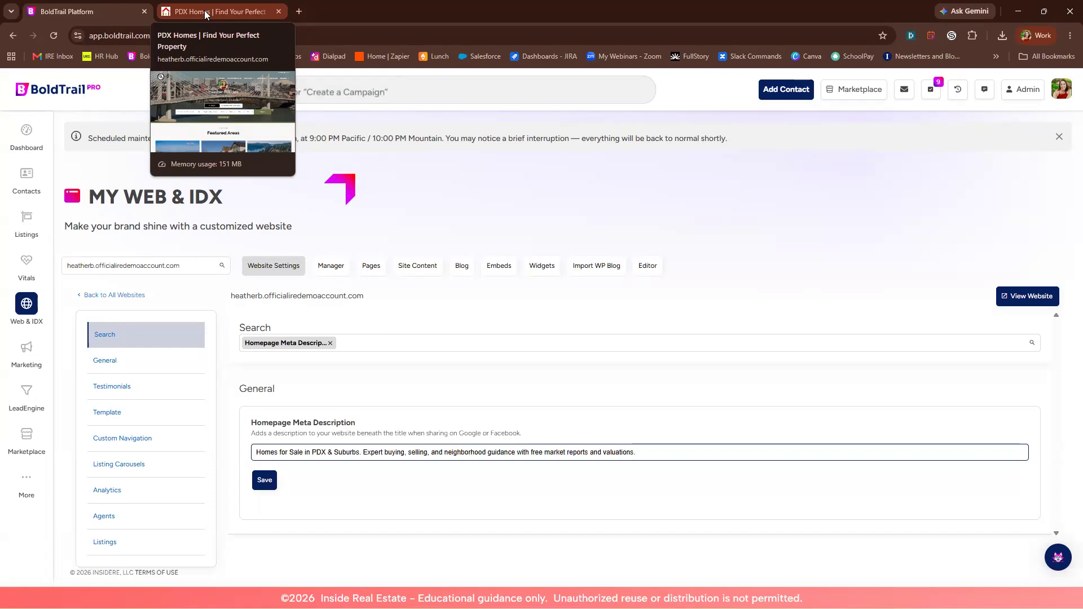
key(ctrl+Tab)
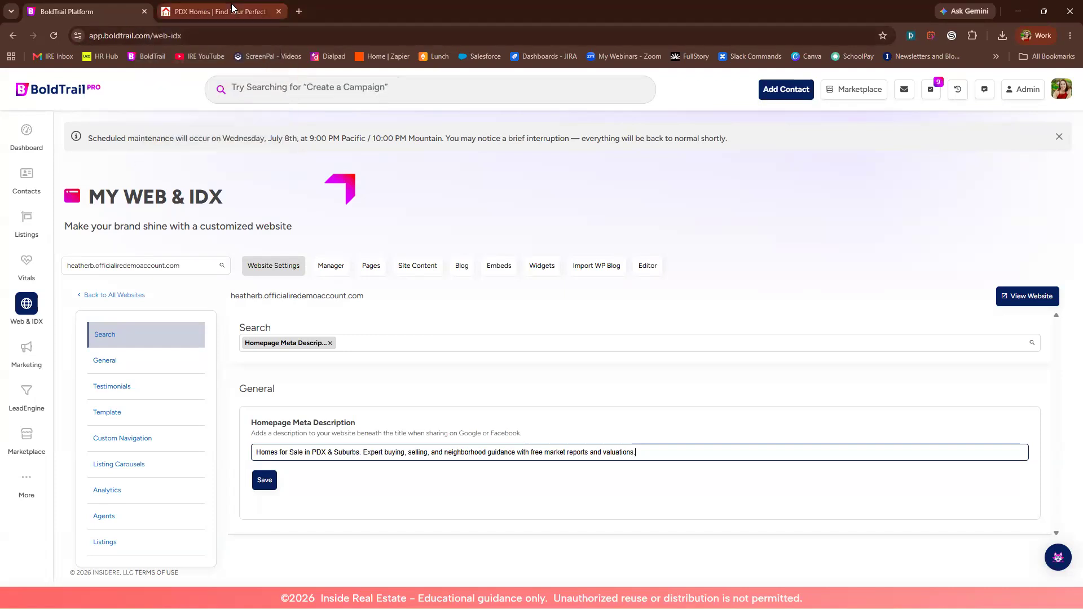
click(104, 35)
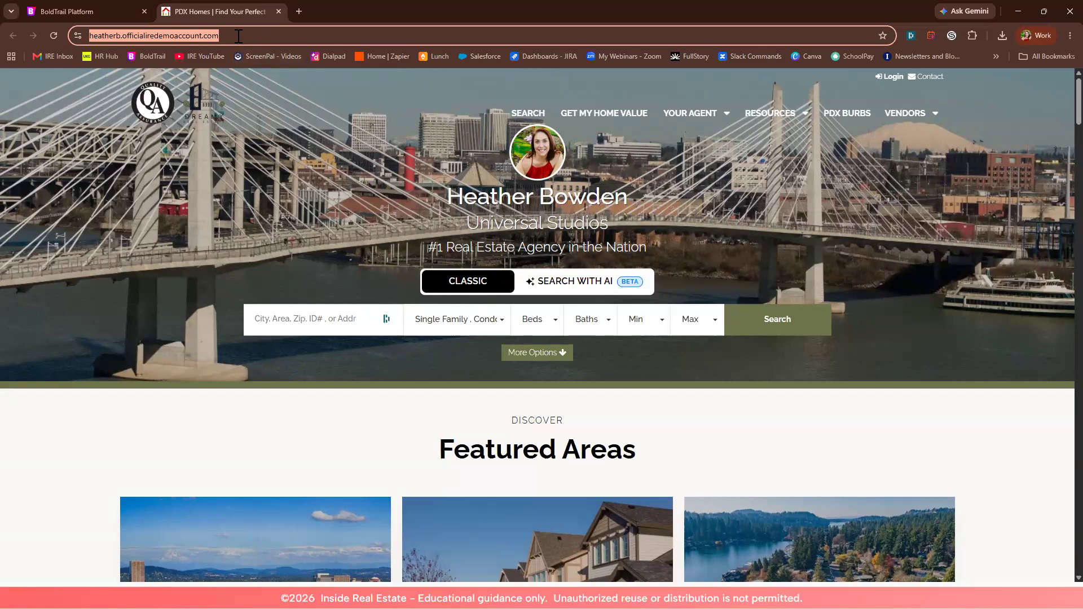
click(86, 10)
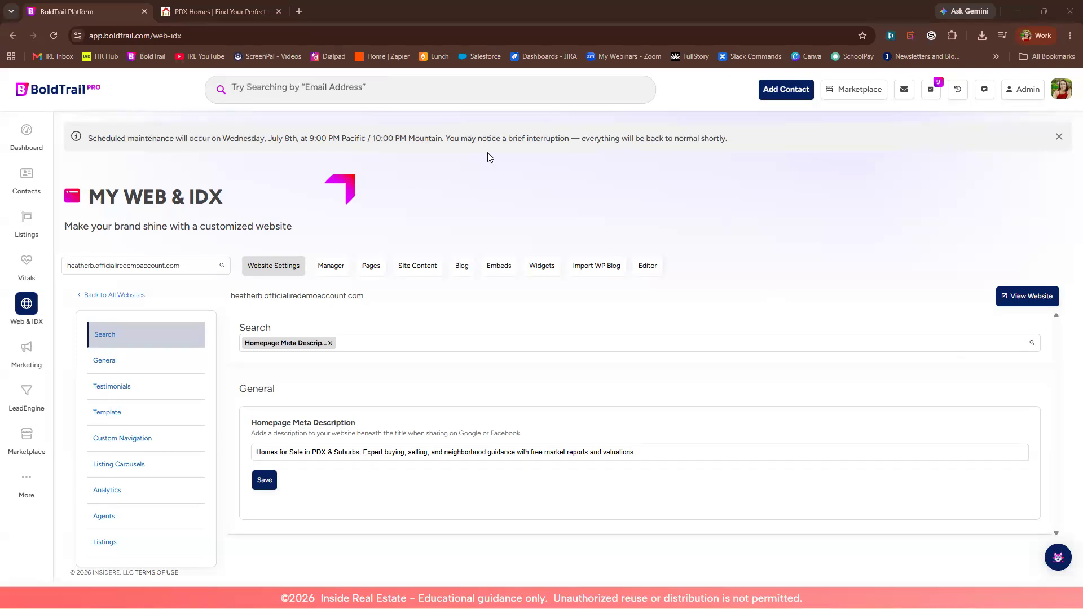
Step: Clear the Homepage Meta Description filter from the website settings and open the My Profile page
click(331, 343)
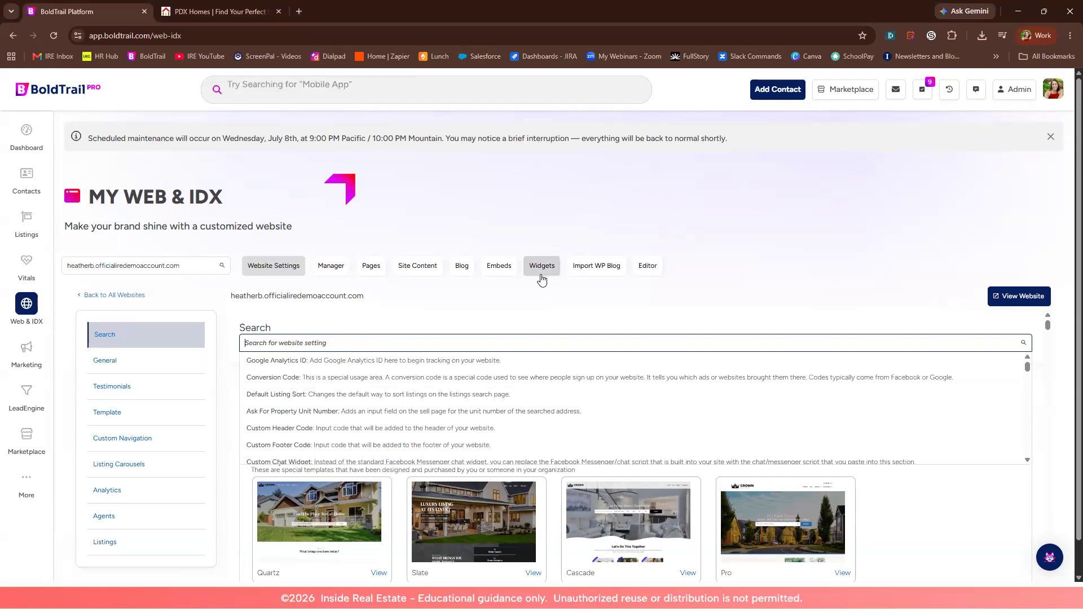
click(581, 307)
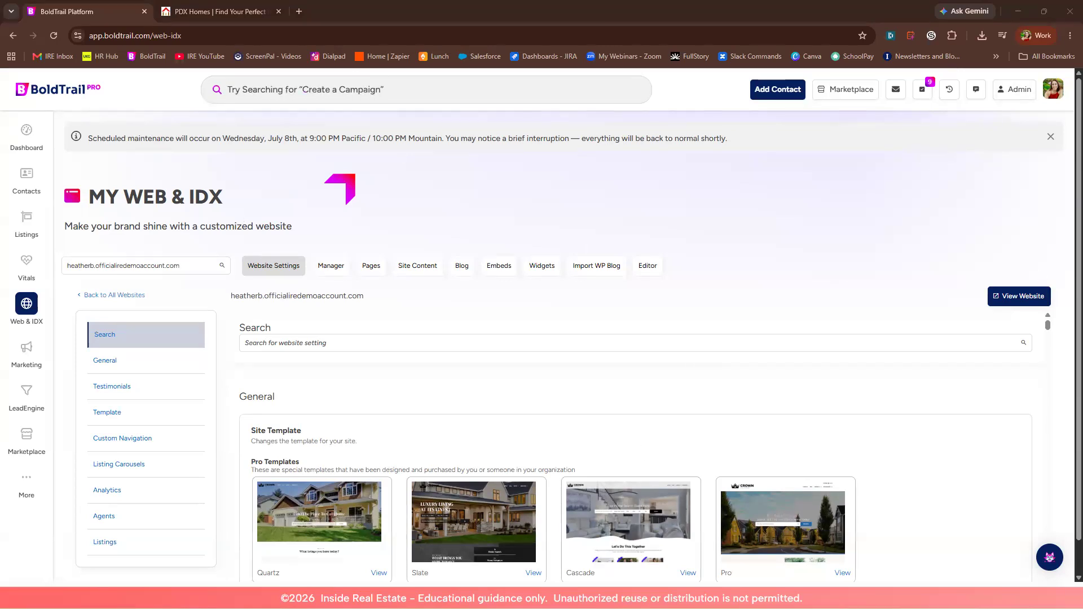
click(1053, 89)
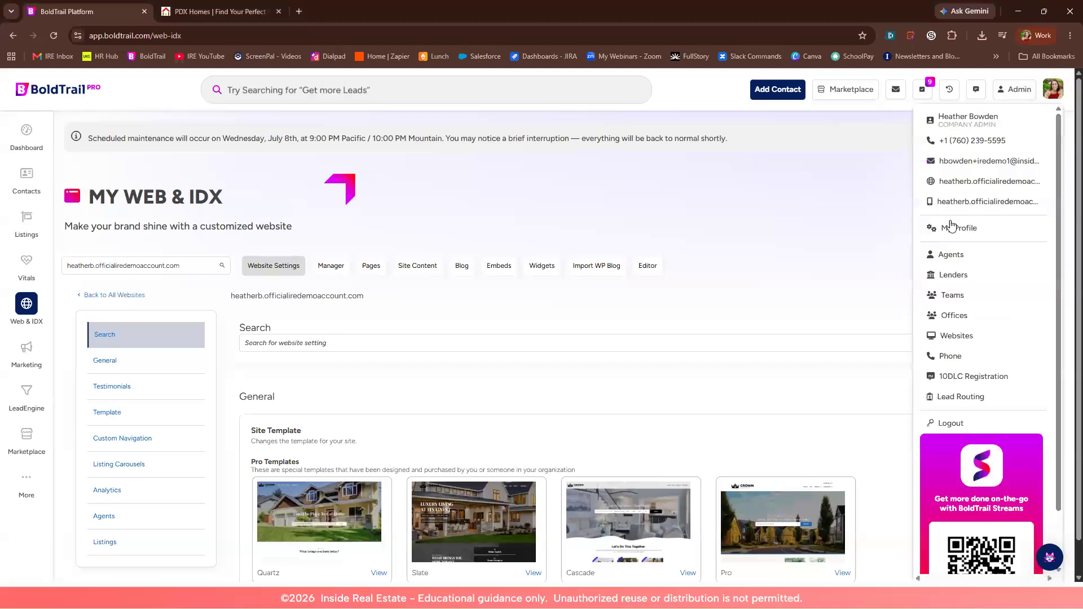
click(953, 229)
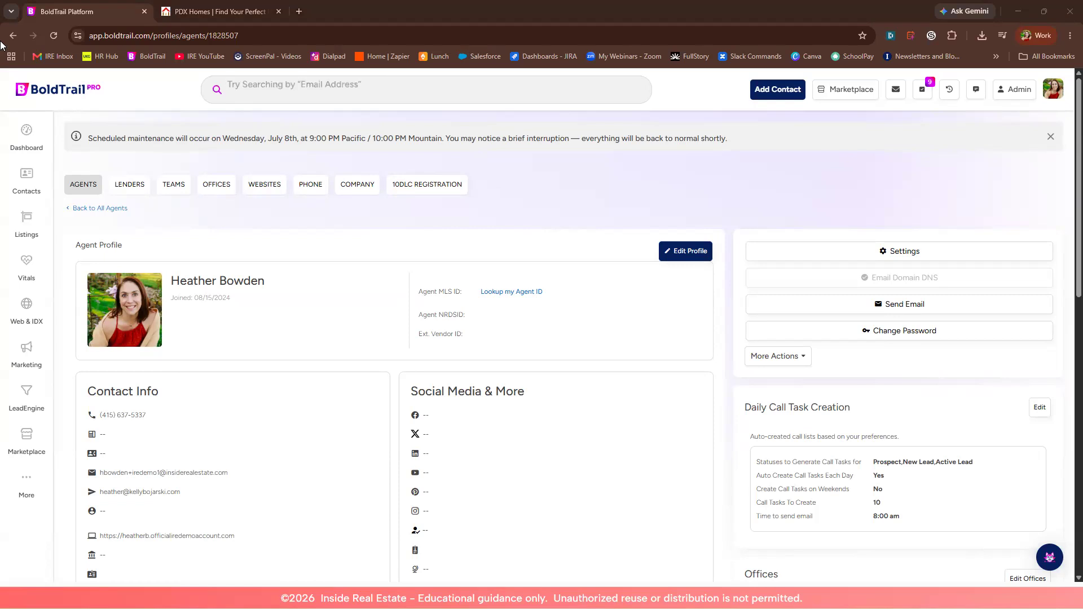
Step: Open the Web & IDX website settings and search them for "tagline"
click(32, 308)
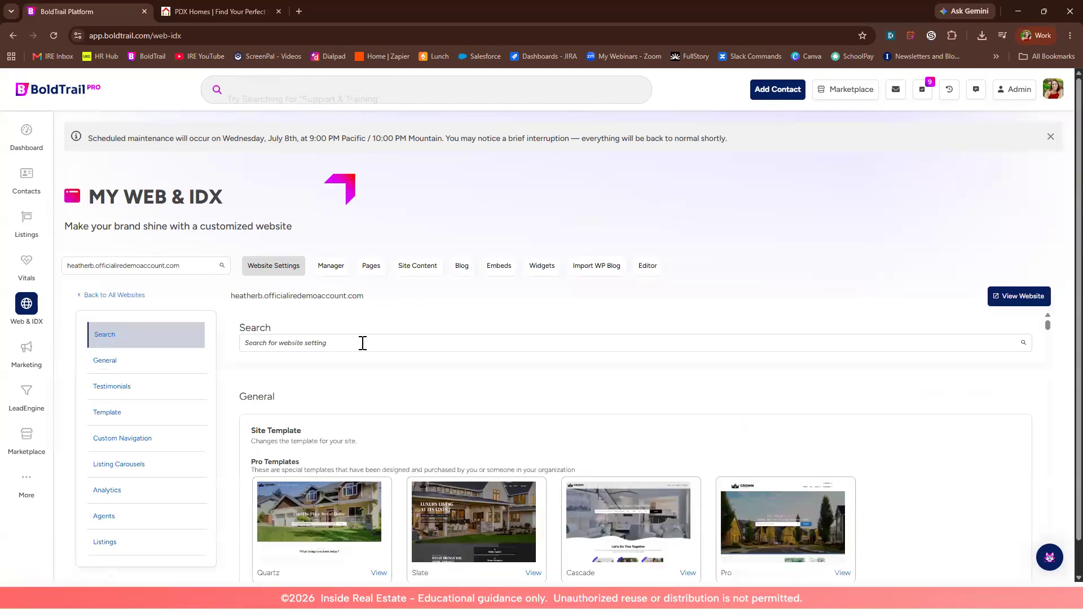
click(365, 342)
text(tagline)
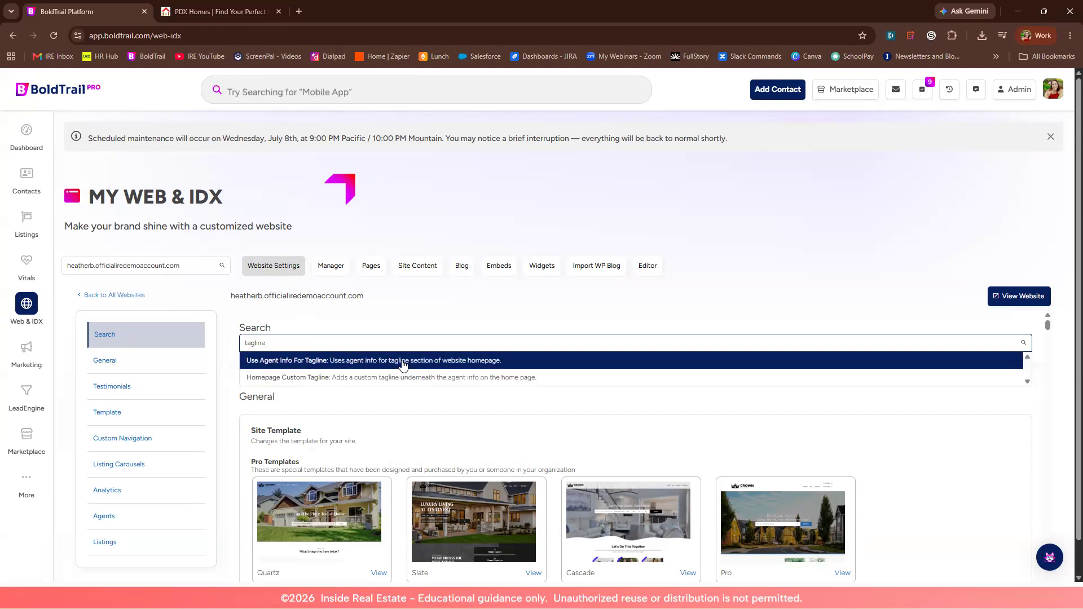
Step: Highlight the tagline on the public website's homepage, return to the website settings and view the Template Color setting
click(229, 15)
drag(429, 247, 643, 248)
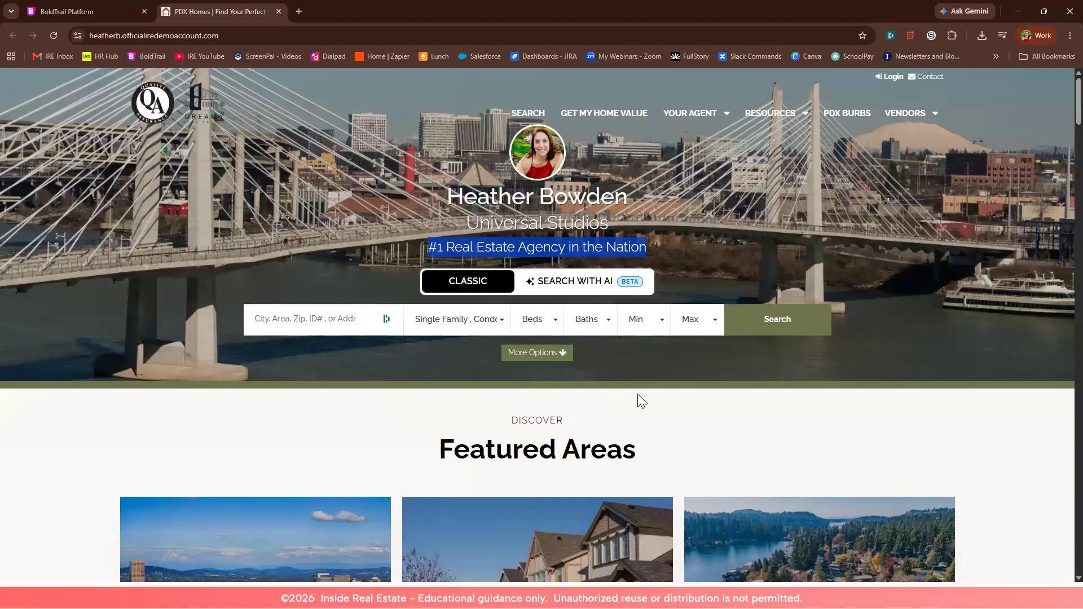
click(82, 12)
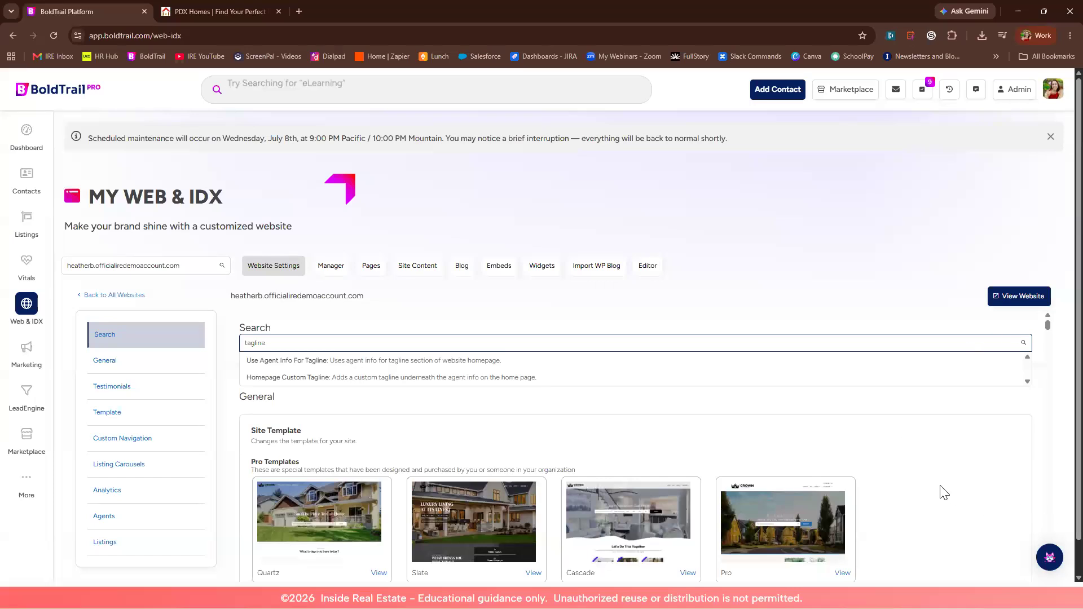
scroll(890, 451, down, 8)
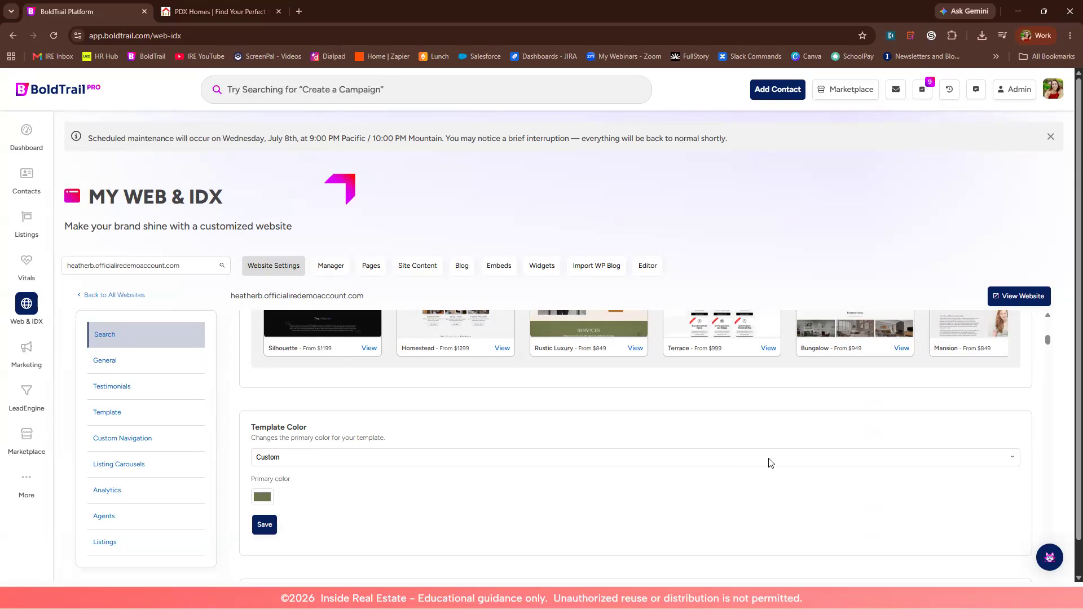
click(54, 36)
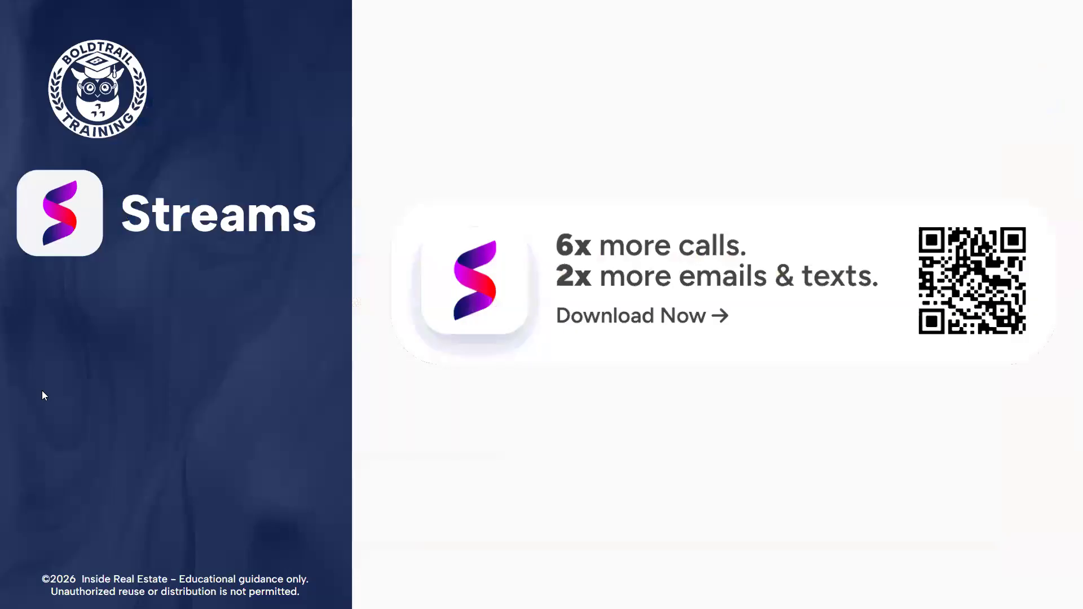
click(139, 491)
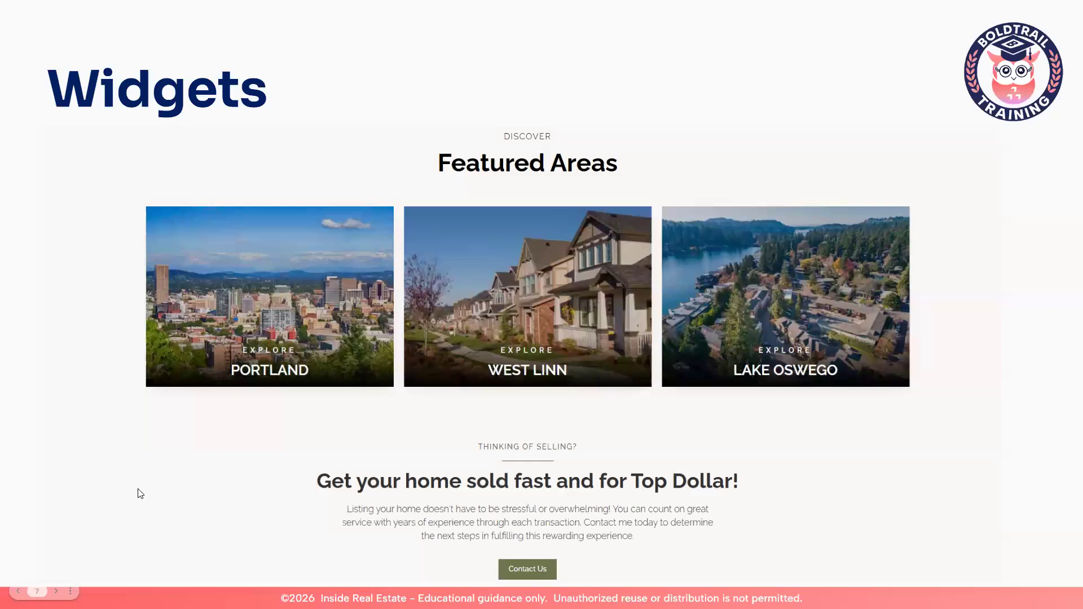
click(140, 494)
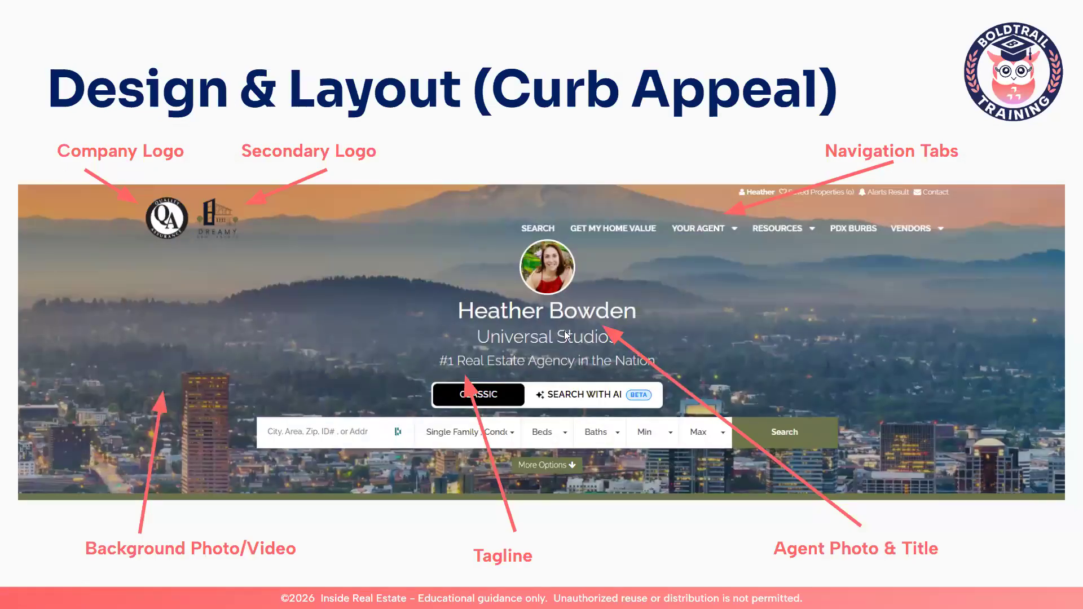
click(45, 234)
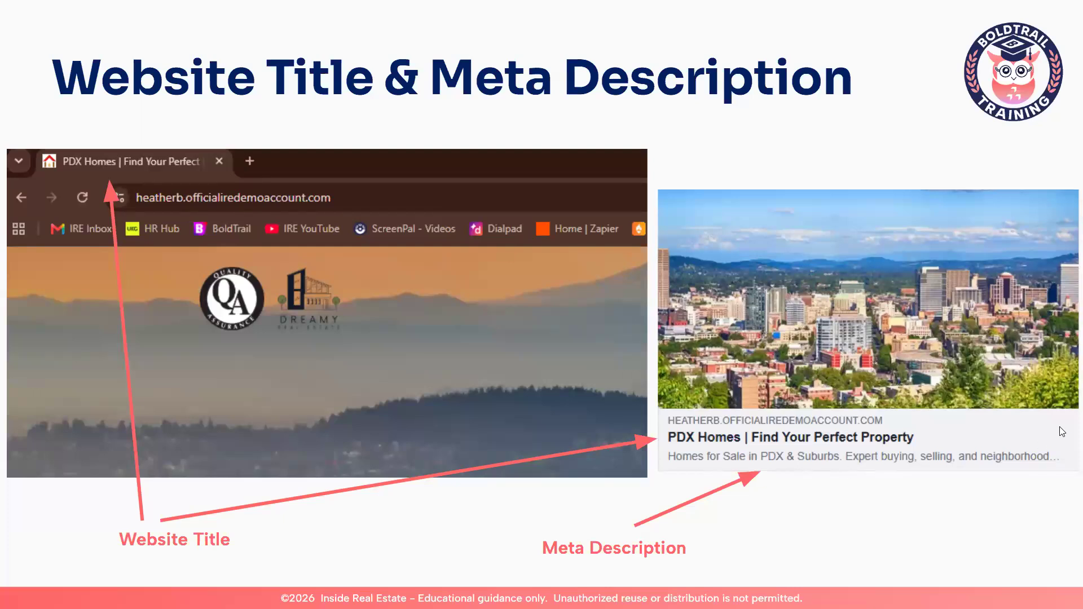
click(878, 373)
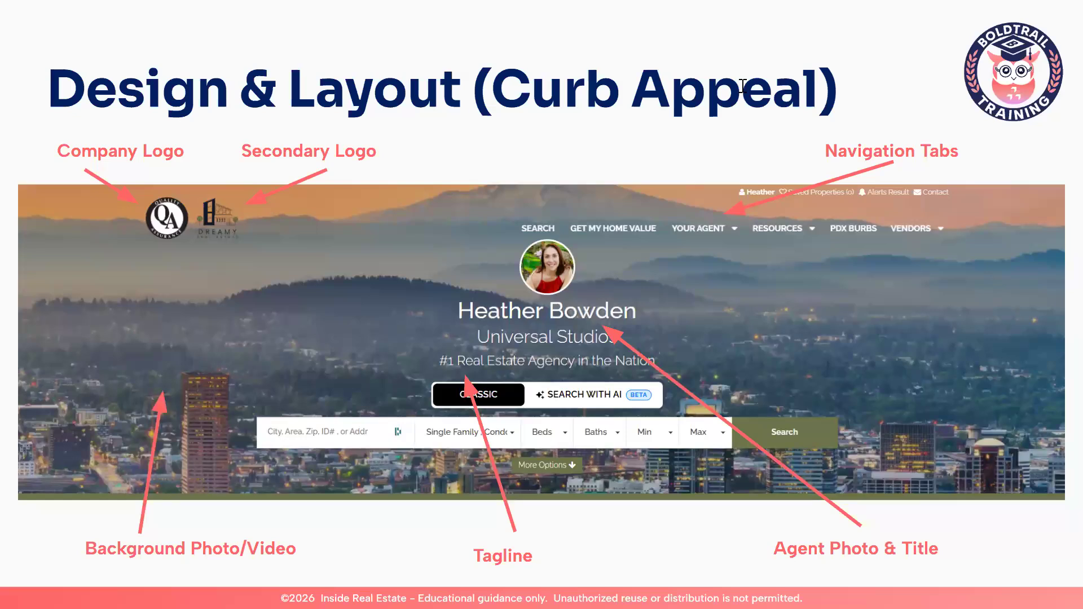
Step: Open the BoldTrail Marketplace, search its products for "vanit" and open the Vanity Domain product page
click(801, 12)
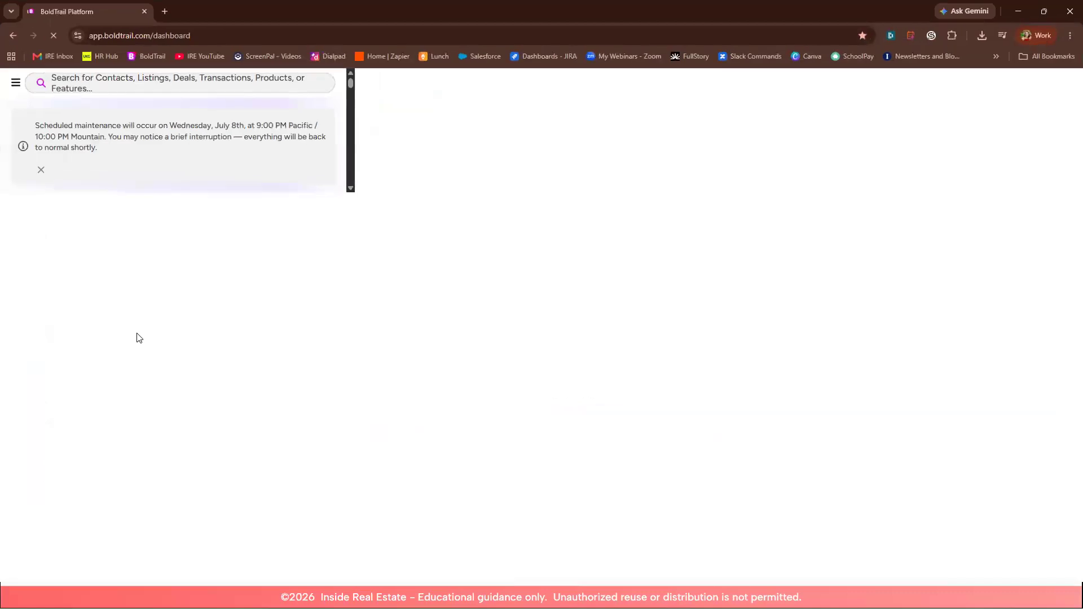
click(25, 438)
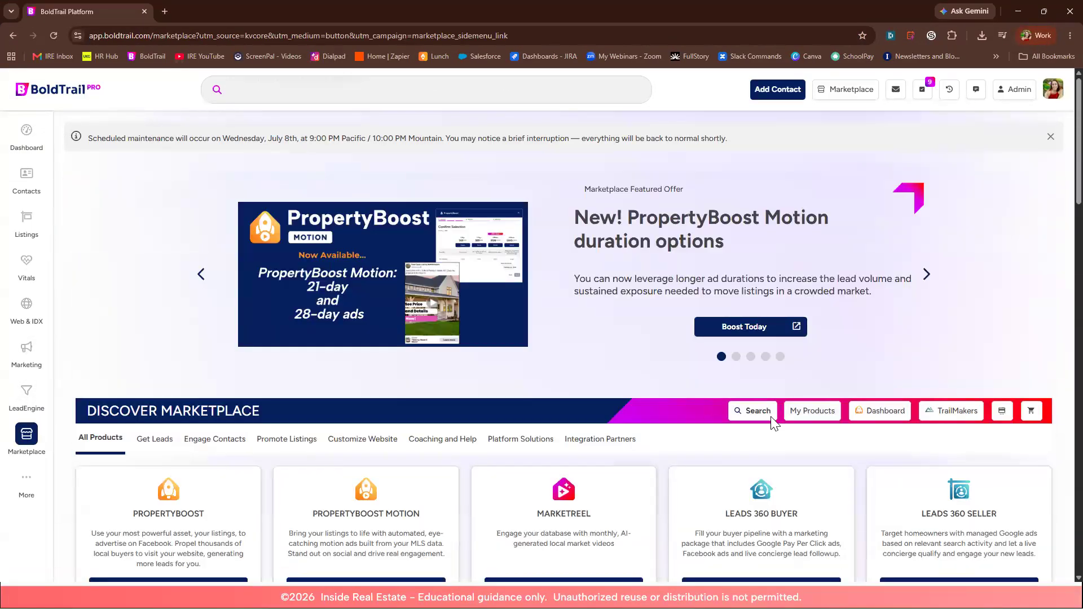
click(756, 411)
text(vanit)
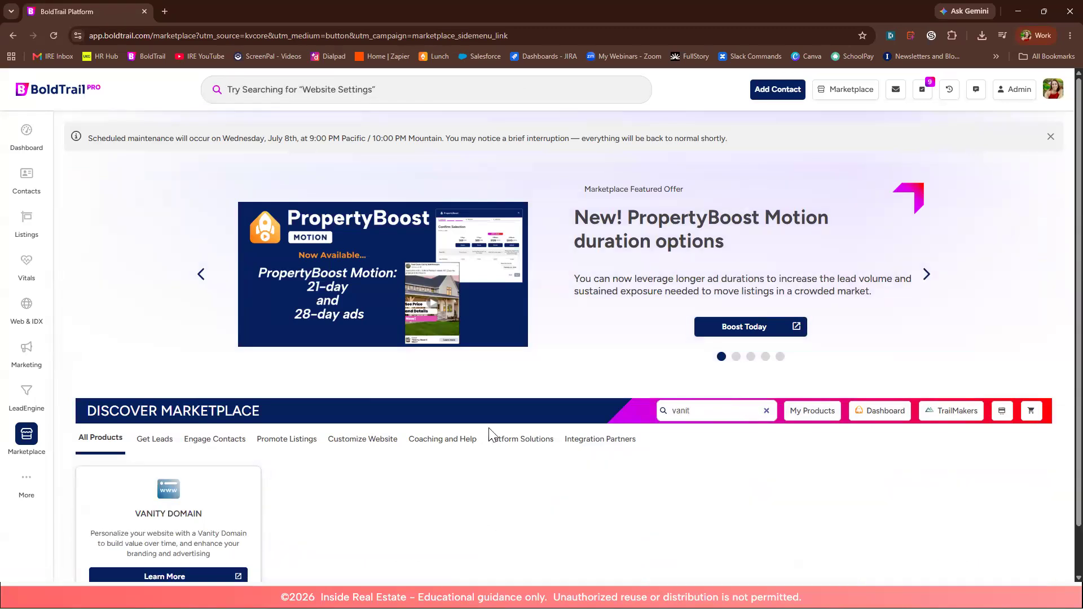
scroll(164, 497, down, 1)
click(182, 526)
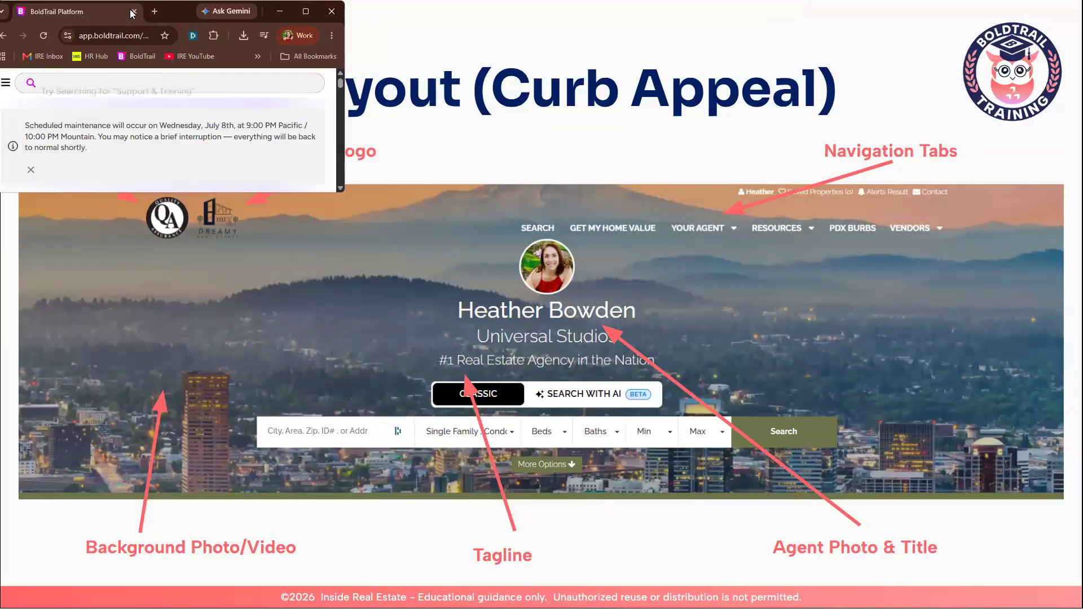
Step: Open the agent's public website from the account menu, select its web address and return to the Vanity Domain page
click(305, 10)
click(1016, 87)
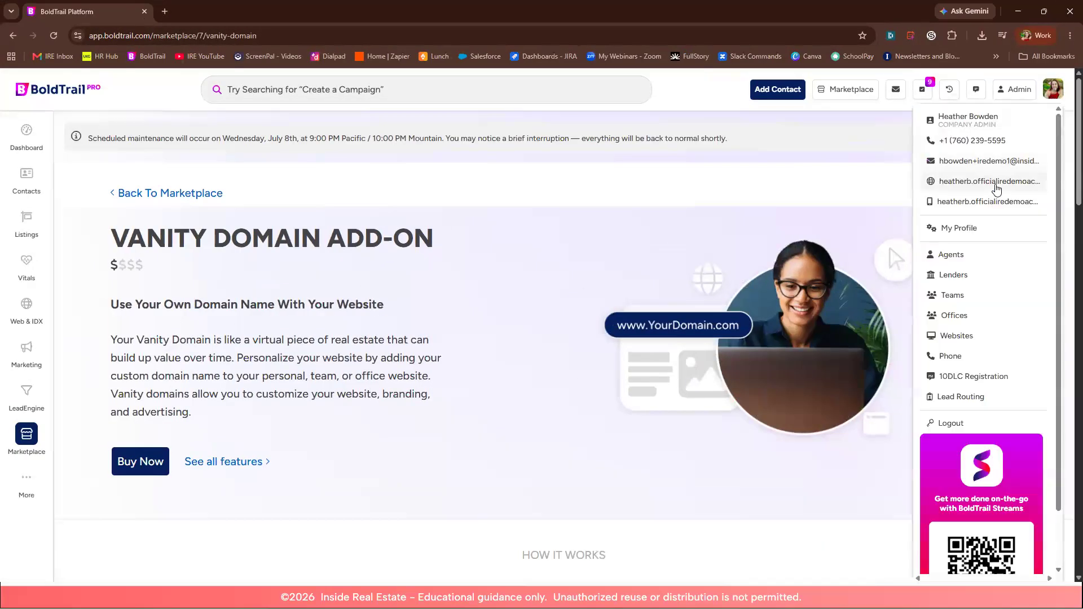
click(994, 185)
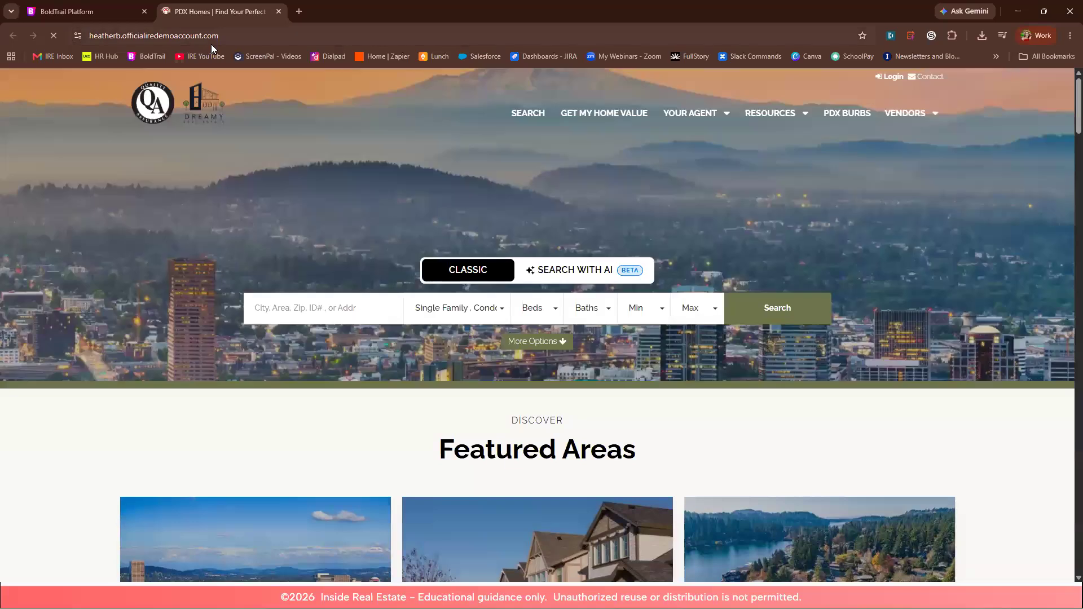
click(208, 35)
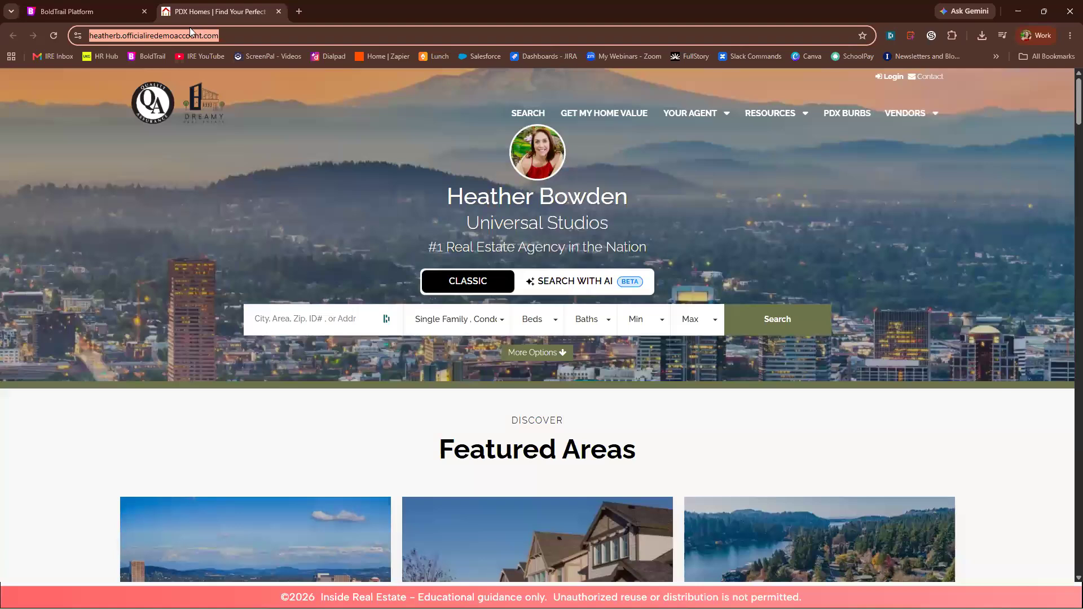
click(73, 14)
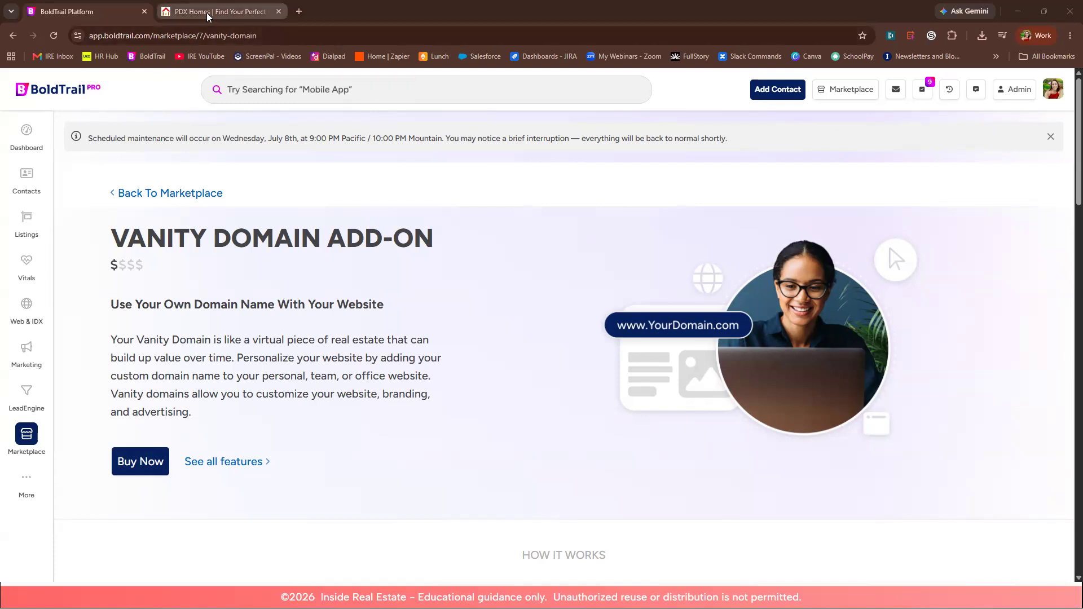
Step: Switch to the public website and highlight its full web address, including the https prefix
mouse_move(207, 16)
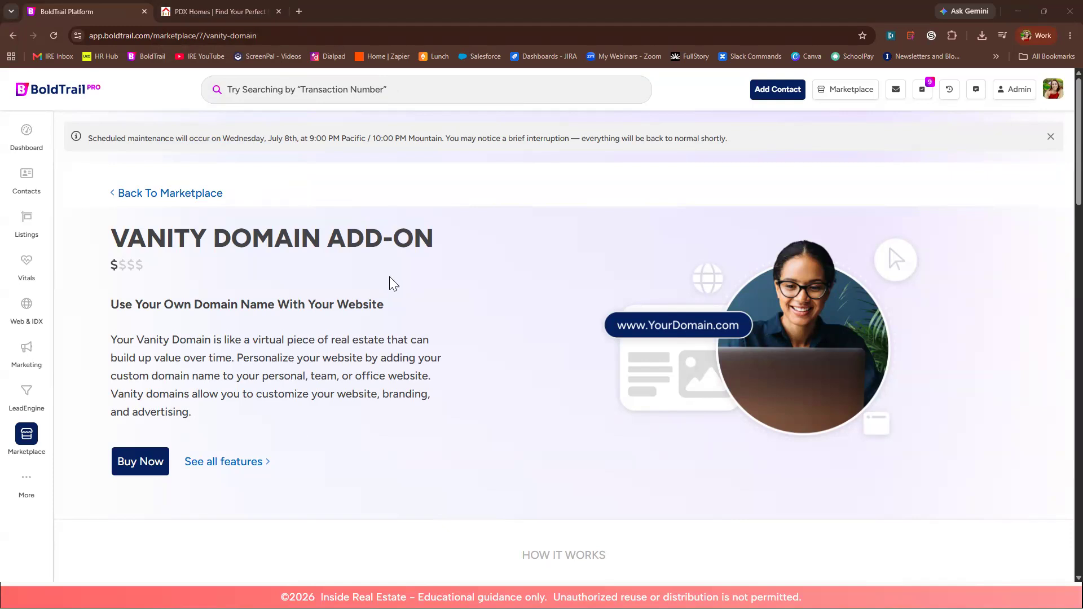
click(226, 13)
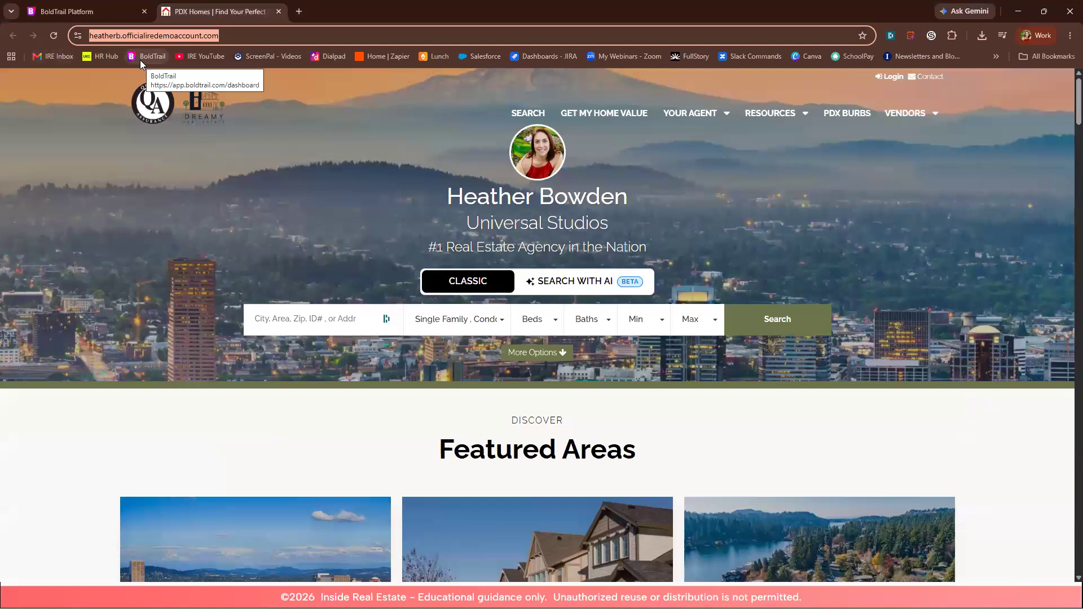
click(249, 36)
drag(249, 36, 85, 38)
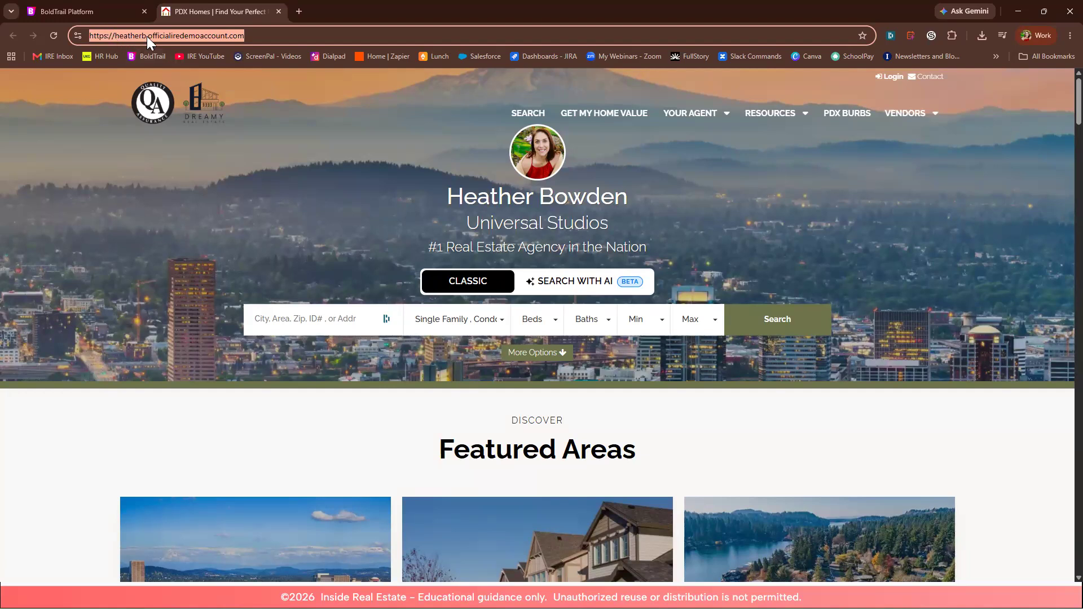
click(251, 35)
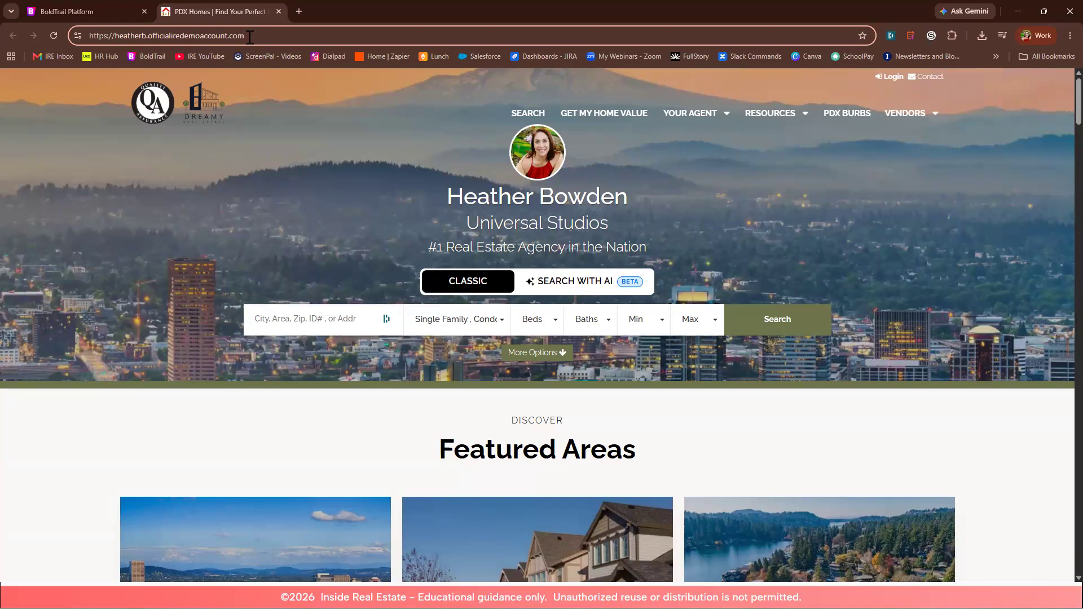
drag(246, 38, 89, 42)
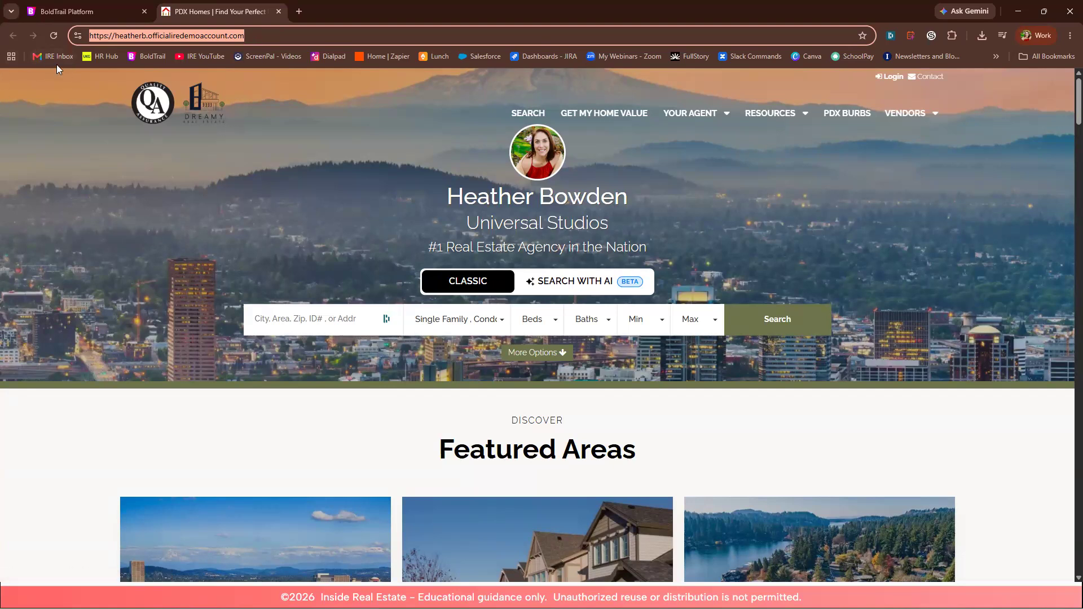
Step: Compare the Vanity Domain add-on page with the public website's homepage, ending on the add-on page
mouse_move(91, 15)
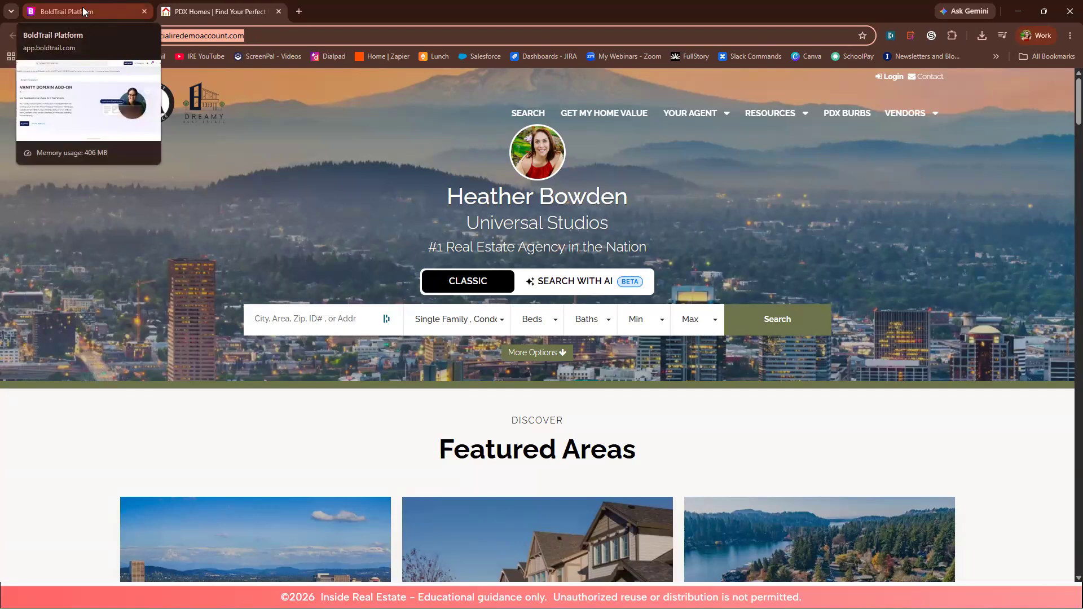
click(86, 13)
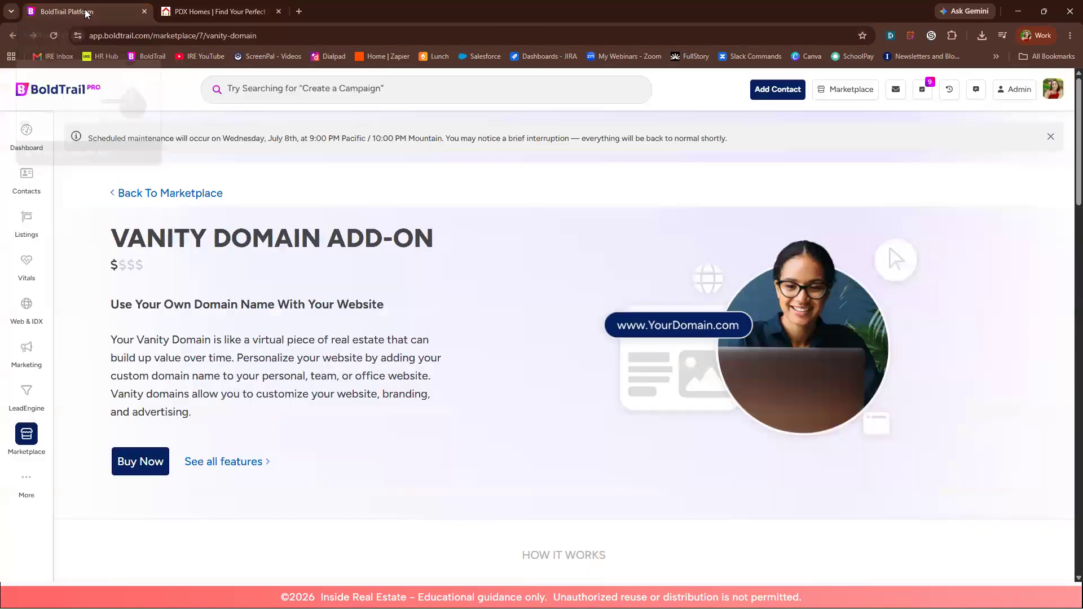
click(178, 12)
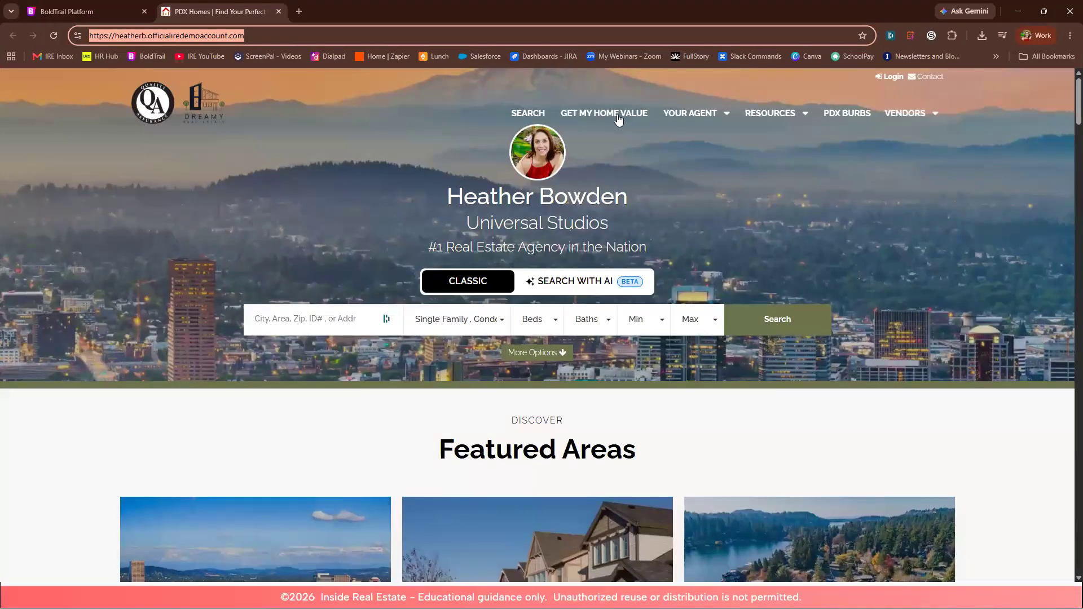
click(87, 11)
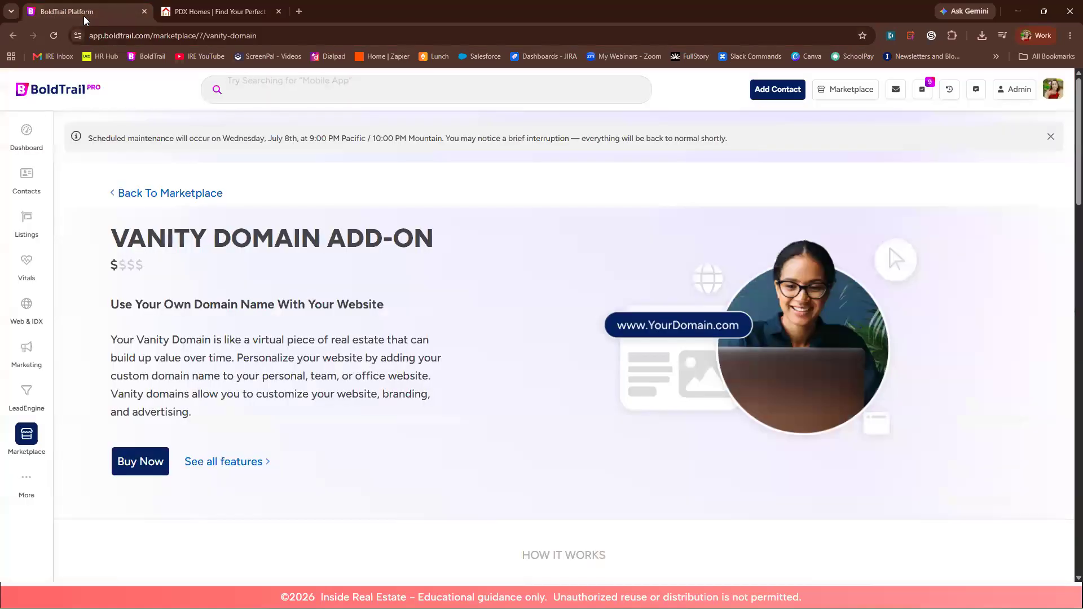
Step: Open the Web & IDX website settings and examine the Site Template and Template Color options
click(26, 309)
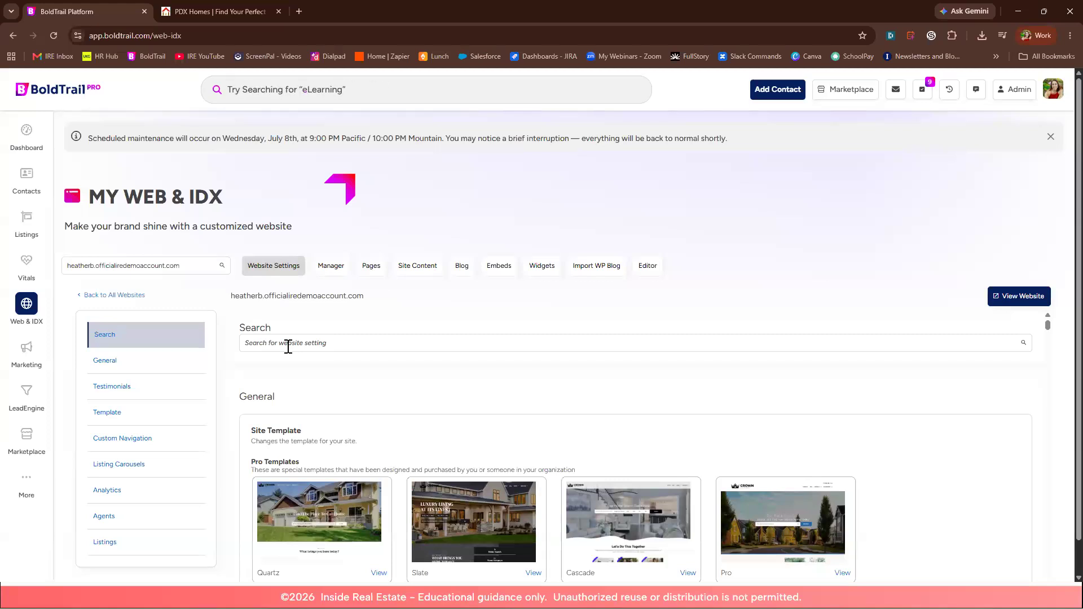
scroll(1039, 412, down, 5)
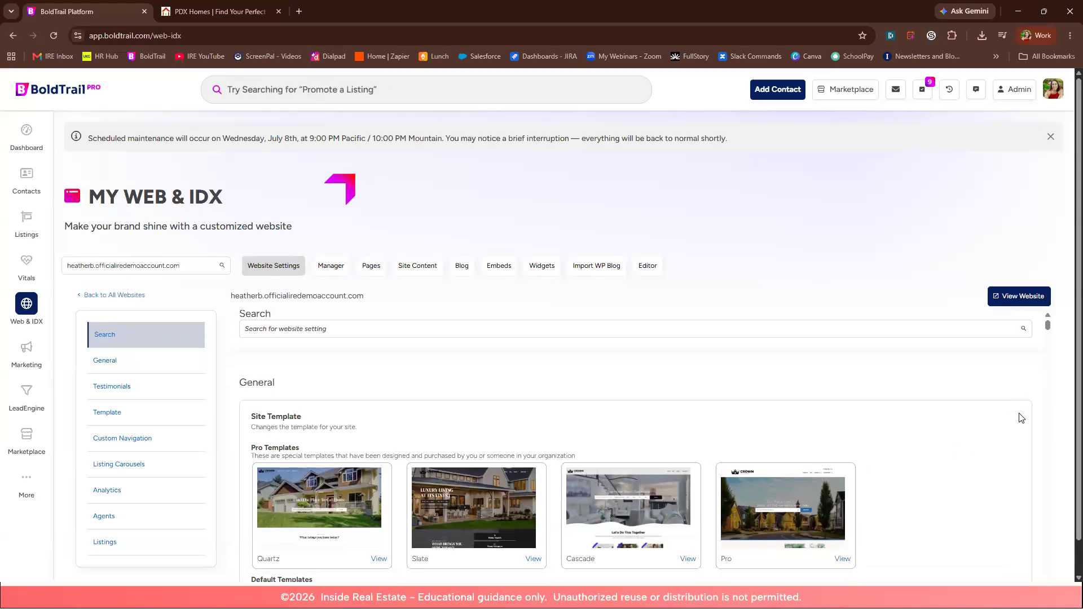
scroll(1020, 418, down, 8)
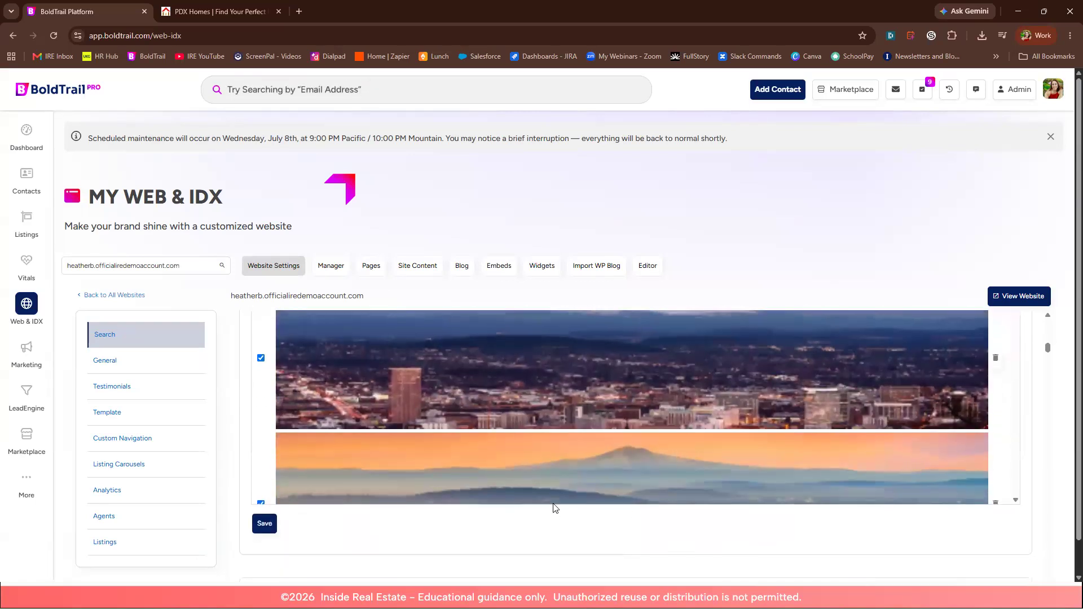
scroll(553, 506, up, 2)
scroll(553, 504, up, 2)
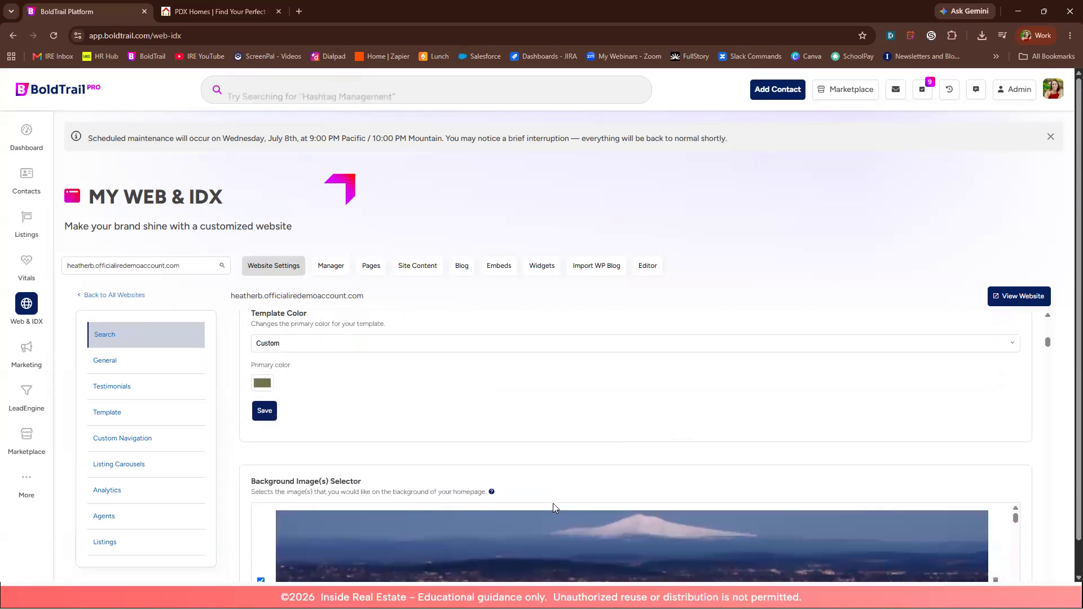
scroll(553, 504, up, 4)
Step: Examine the homepage background images offered in the Background Image(s) Selector
scroll(552, 503, down, 10)
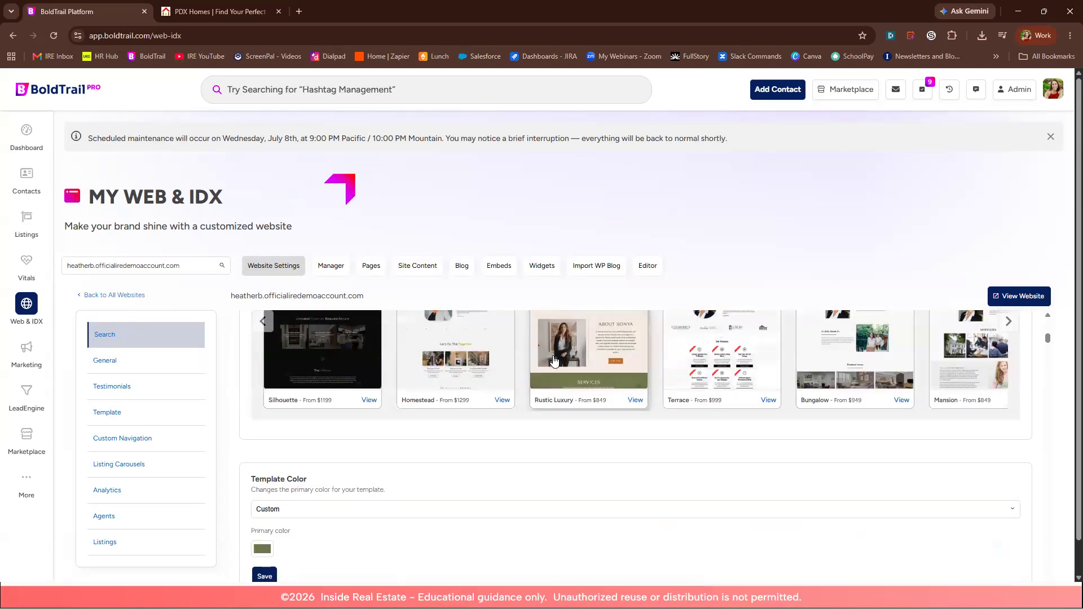
scroll(281, 415, down, 2)
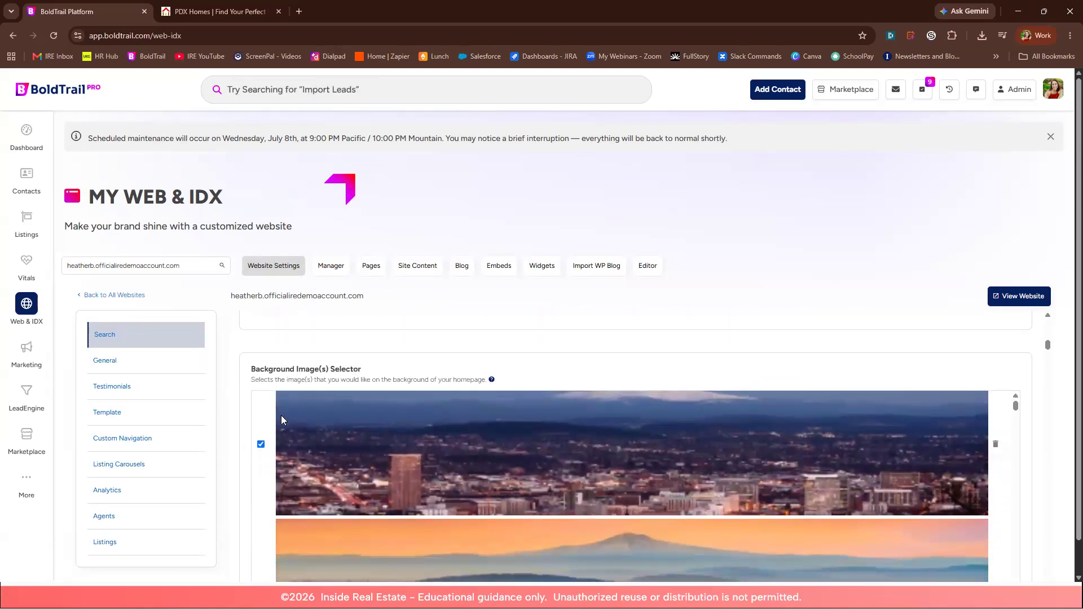
scroll(482, 276, down, 1)
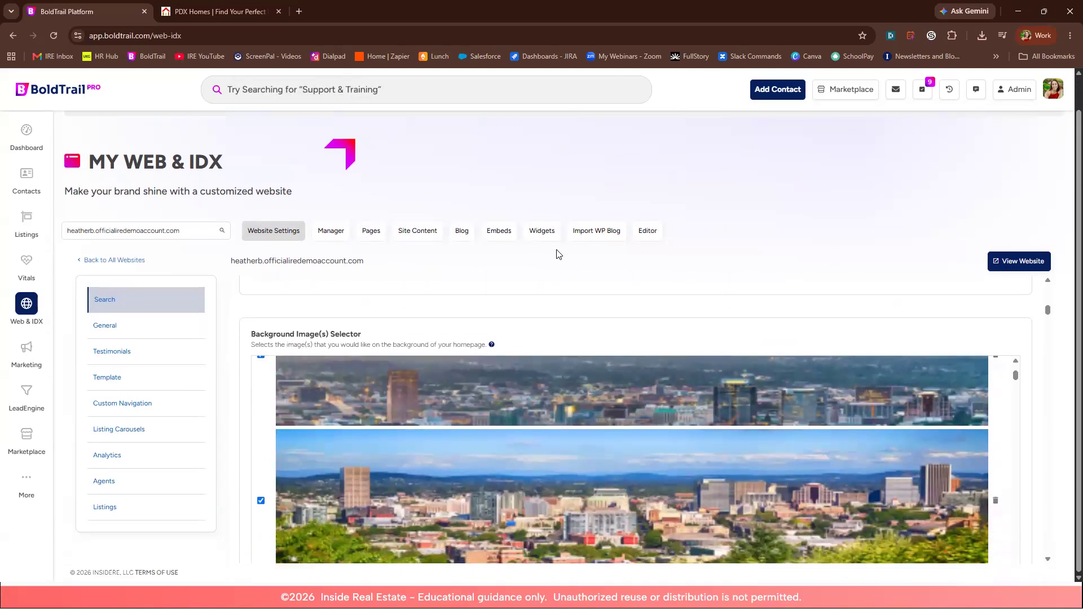
scroll(602, 433, down, 2)
scroll(588, 475, down, 5)
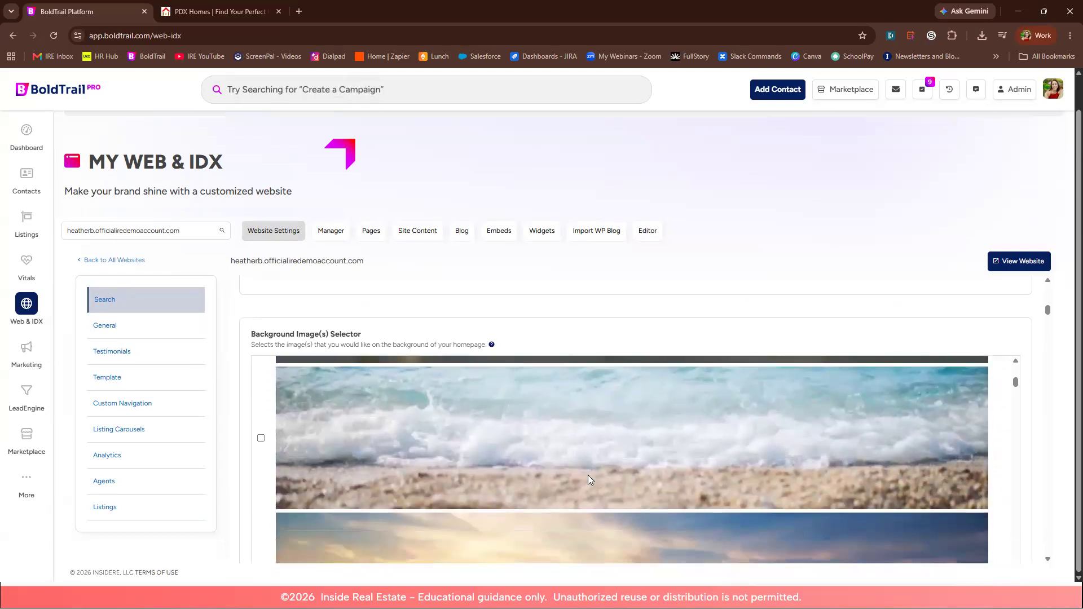
Step: Locate the Upload Your Own Background Image area and open its file chooser, closing it without choosing a file
scroll(588, 475, down, 3)
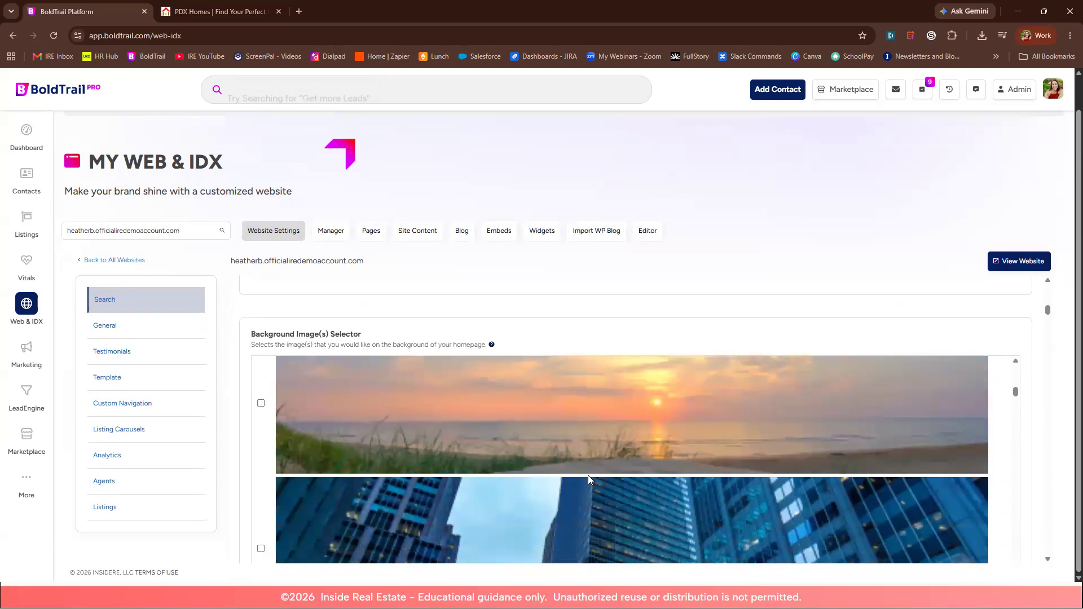
scroll(1058, 444, down, 5)
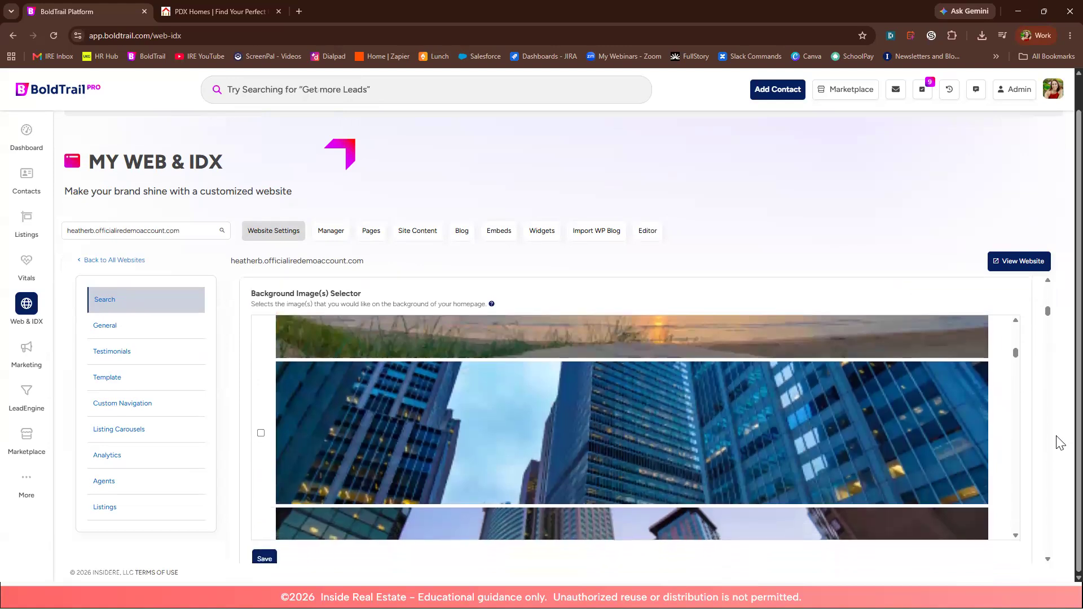
scroll(1059, 444, up, 1)
scroll(459, 431, up, 2)
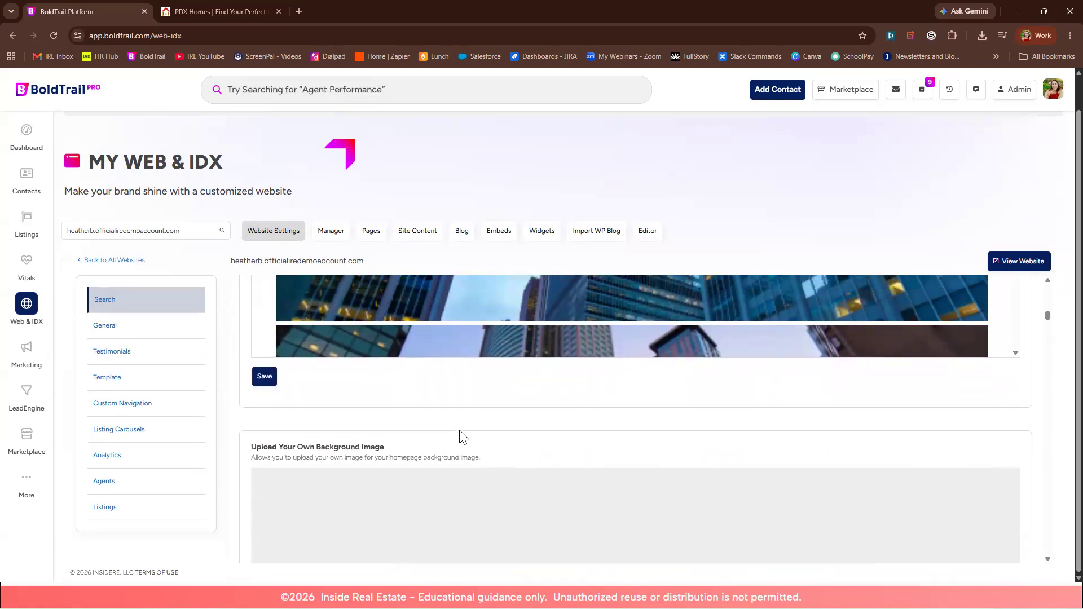
scroll(361, 495, down, 5)
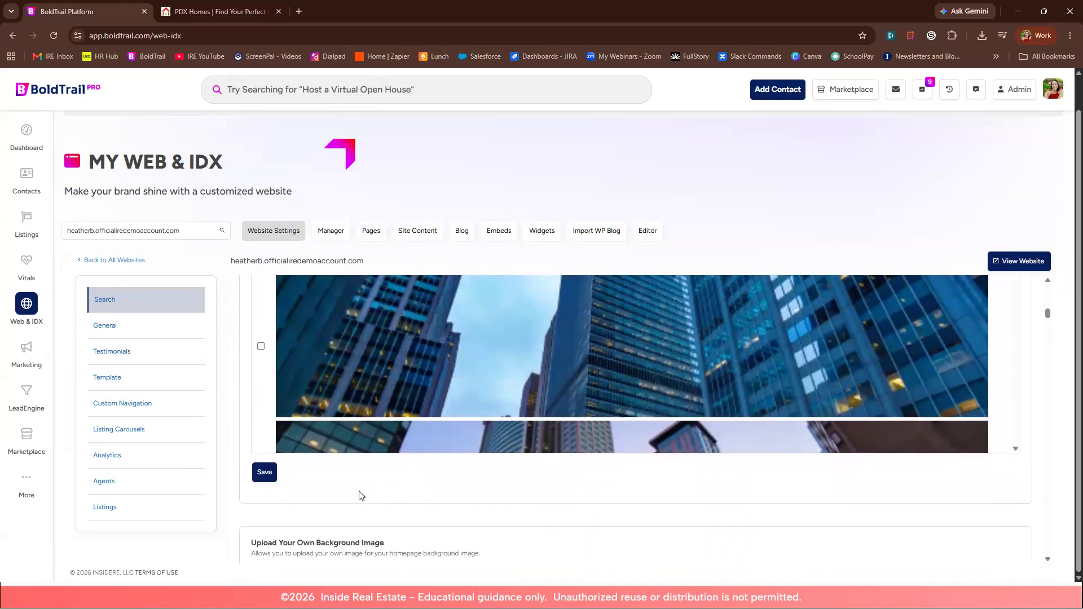
scroll(358, 500, down, 2)
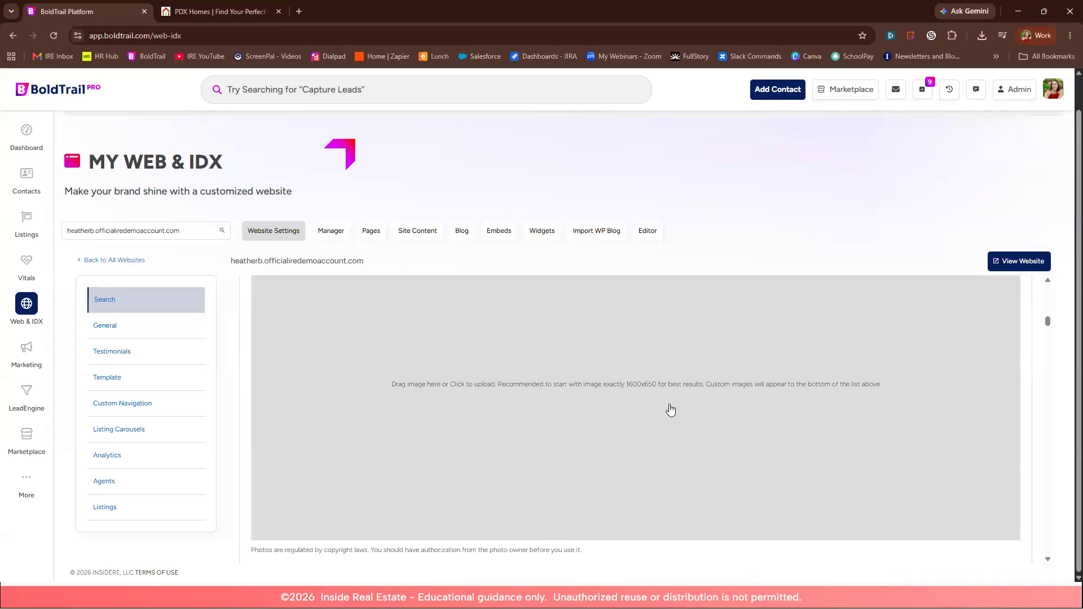
click(628, 390)
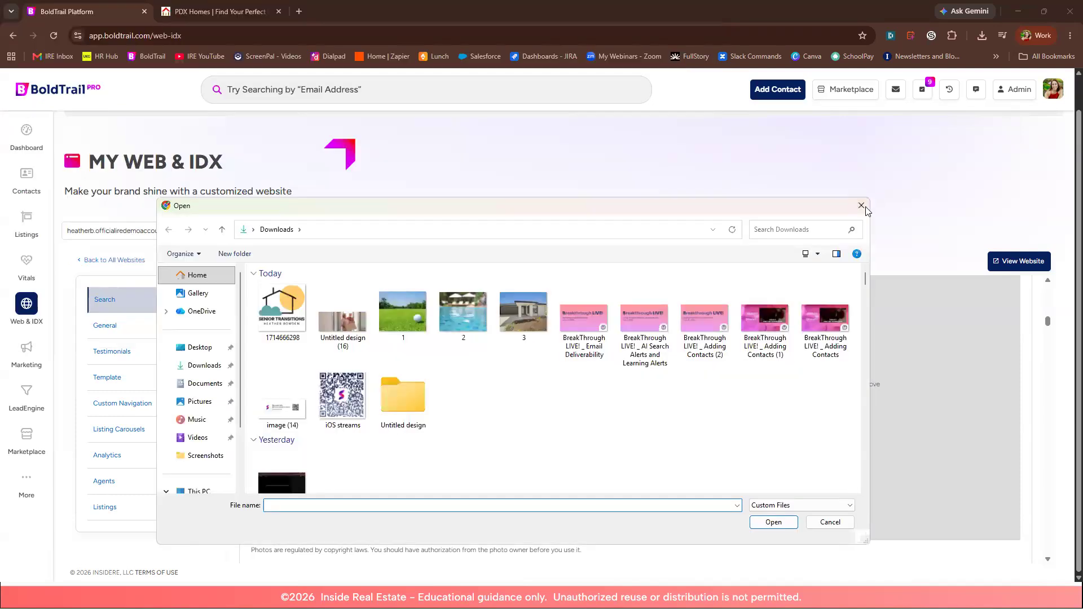
click(862, 206)
Step: Examine the public website's homepage background and Featured Areas section, ending back on the BoldTrail website settings
click(225, 13)
scroll(638, 369, down, 5)
scroll(637, 369, up, 5)
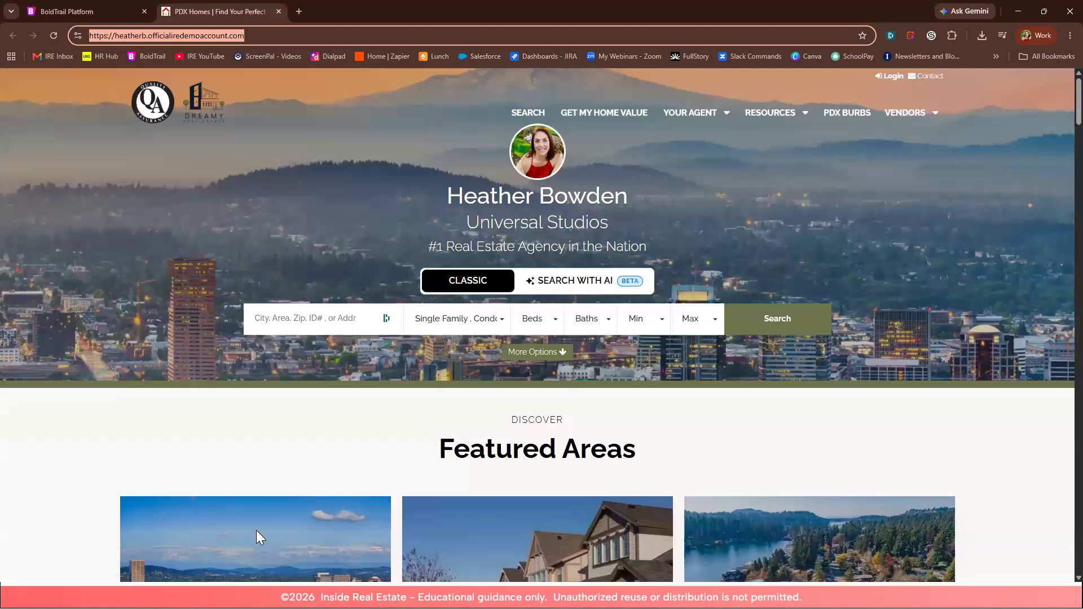
scroll(582, 359, down, 3)
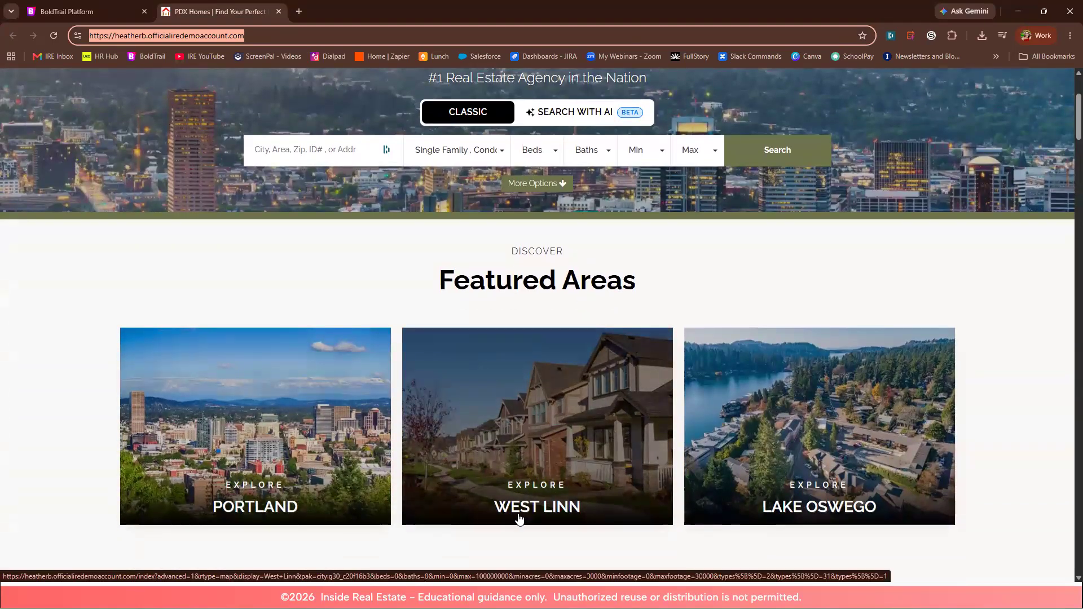
scroll(519, 518, up, 1)
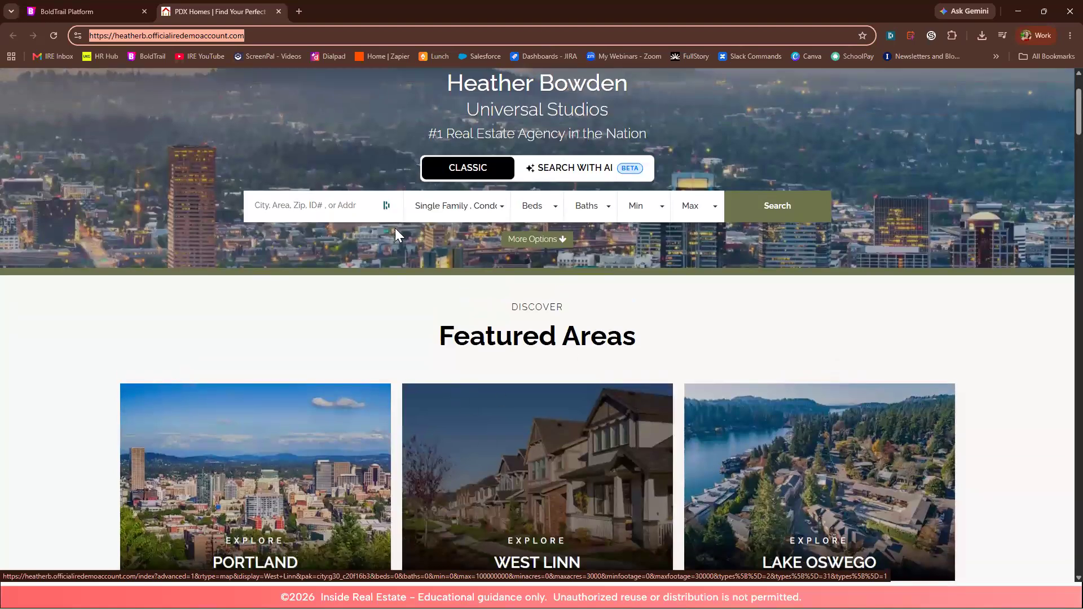
scroll(445, 195, up, 2)
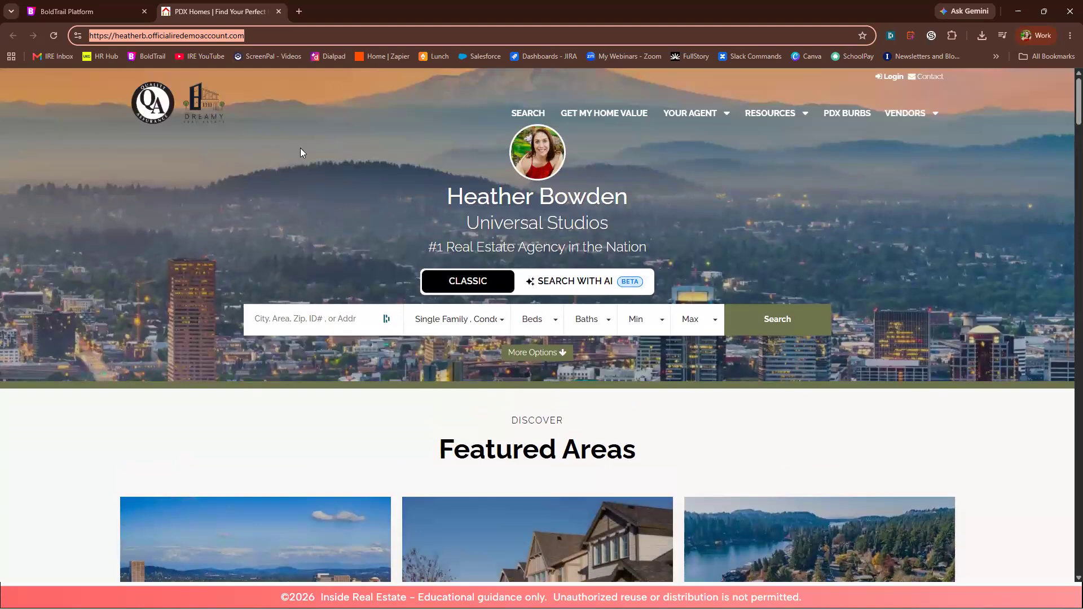
click(95, 9)
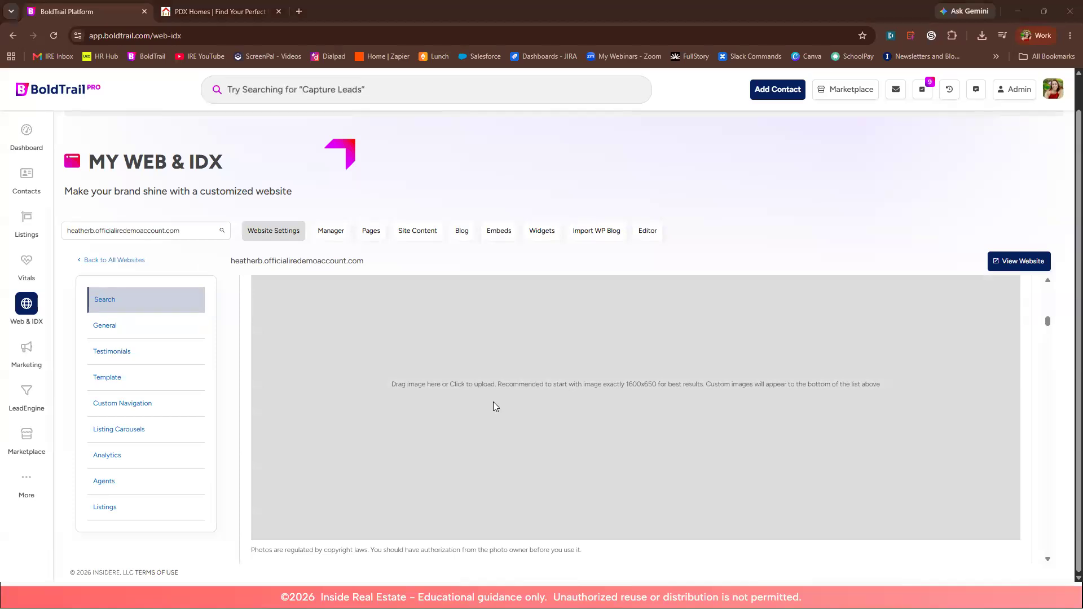
Step: Upload the image "Untitled design (16)" from Downloads as a custom homepage background image
click(494, 404)
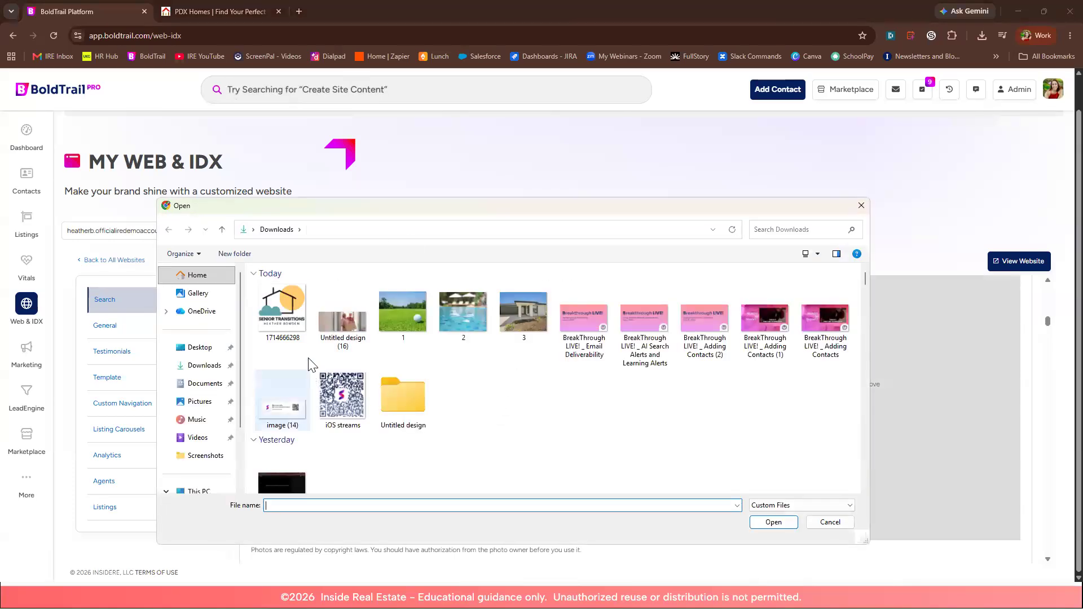
click(349, 325)
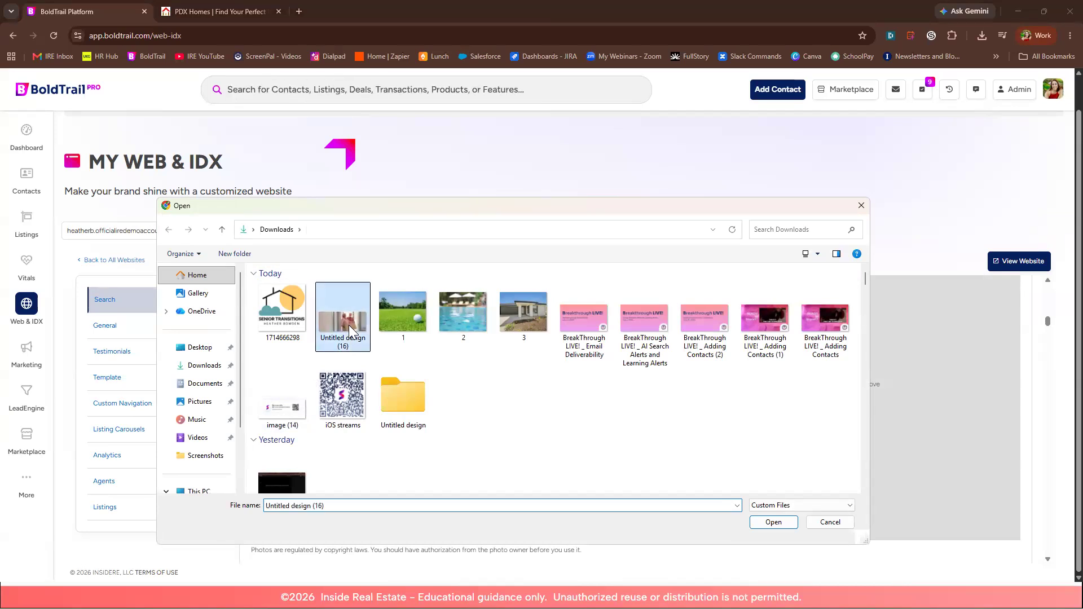
click(783, 526)
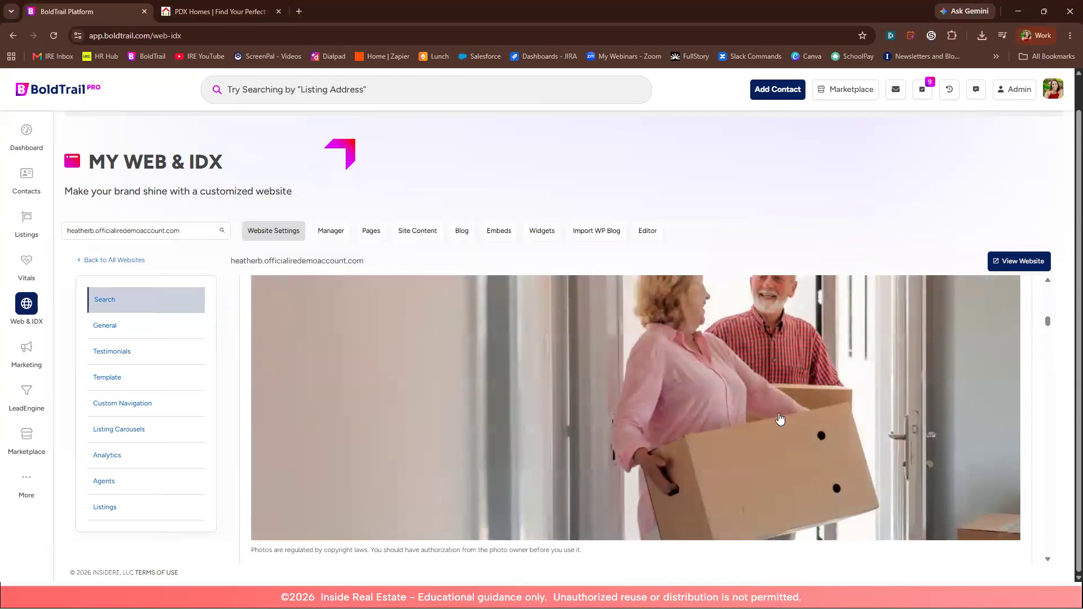
scroll(766, 491, down, 2)
scroll(766, 493, up, 2)
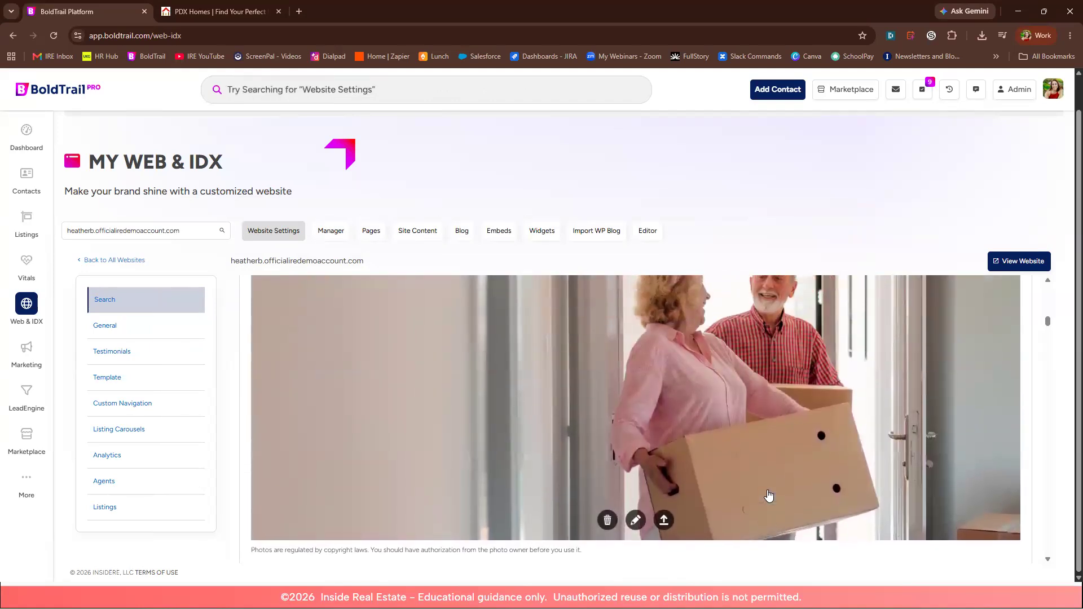
click(667, 529)
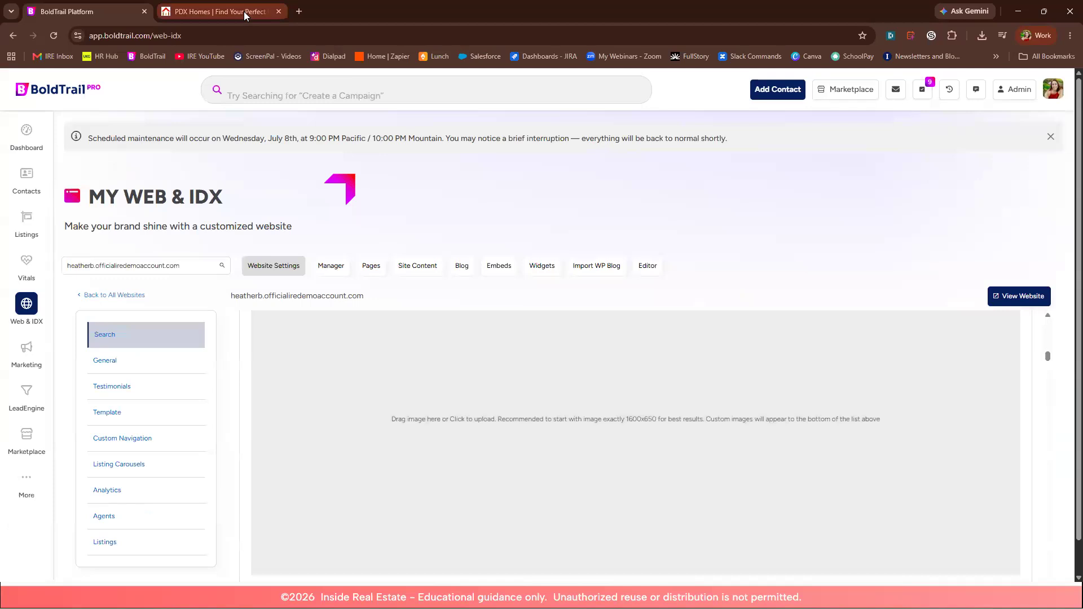
Step: Check the public website's homepage background and return to the BoldTrail website settings
click(243, 12)
click(248, 35)
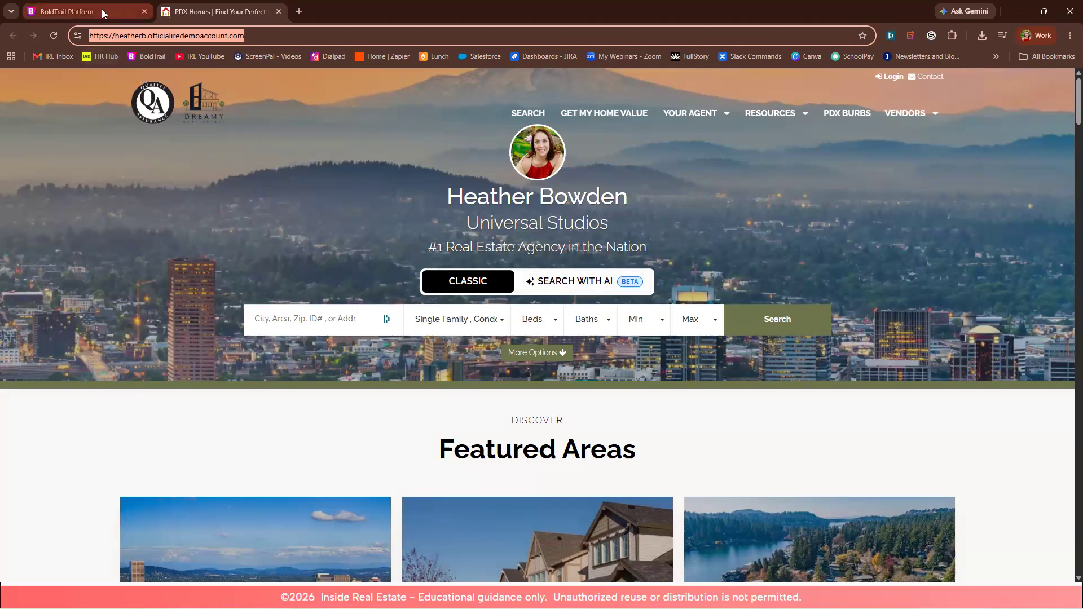
mouse_move(102, 10)
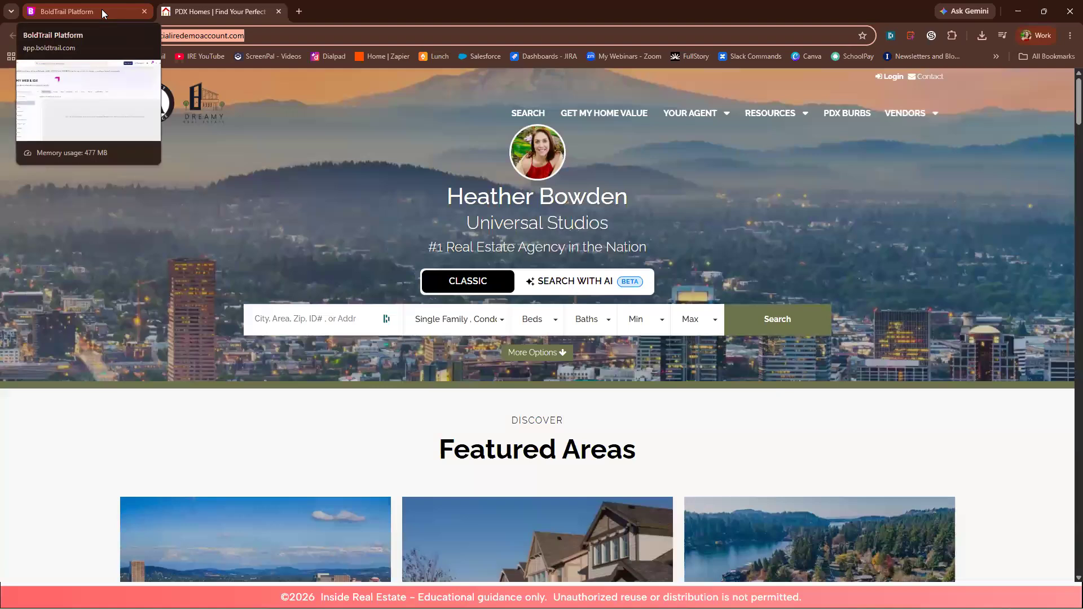
click(102, 10)
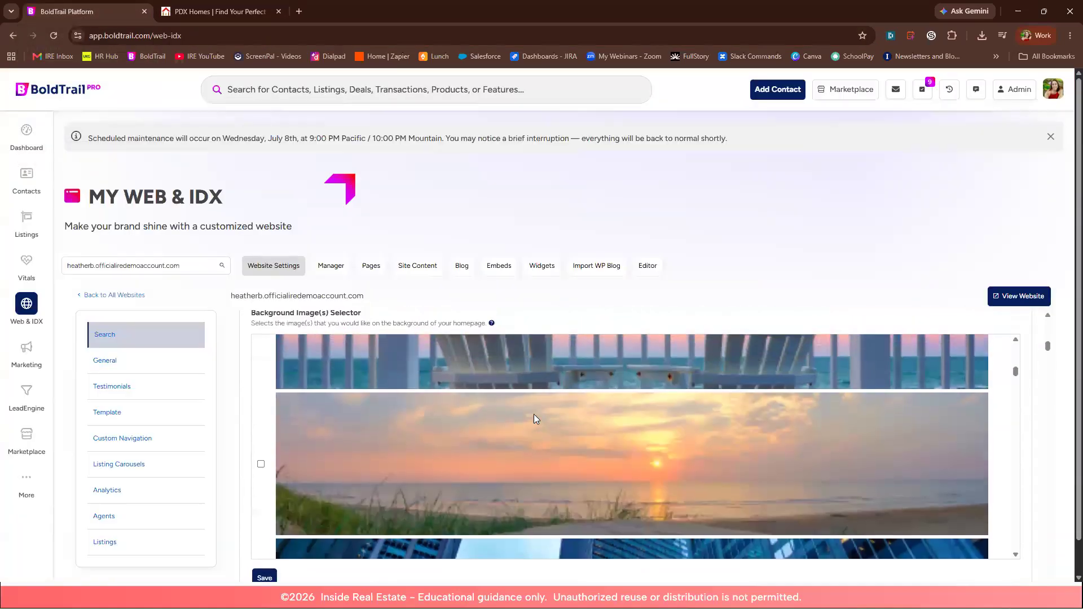
Step: Find the uploaded image of the couple with moving boxes in the Background Image(s) Selector and examine the other checked backgrounds
scroll(534, 415, up, 3)
scroll(552, 374, down, 3)
scroll(594, 474, up, 1)
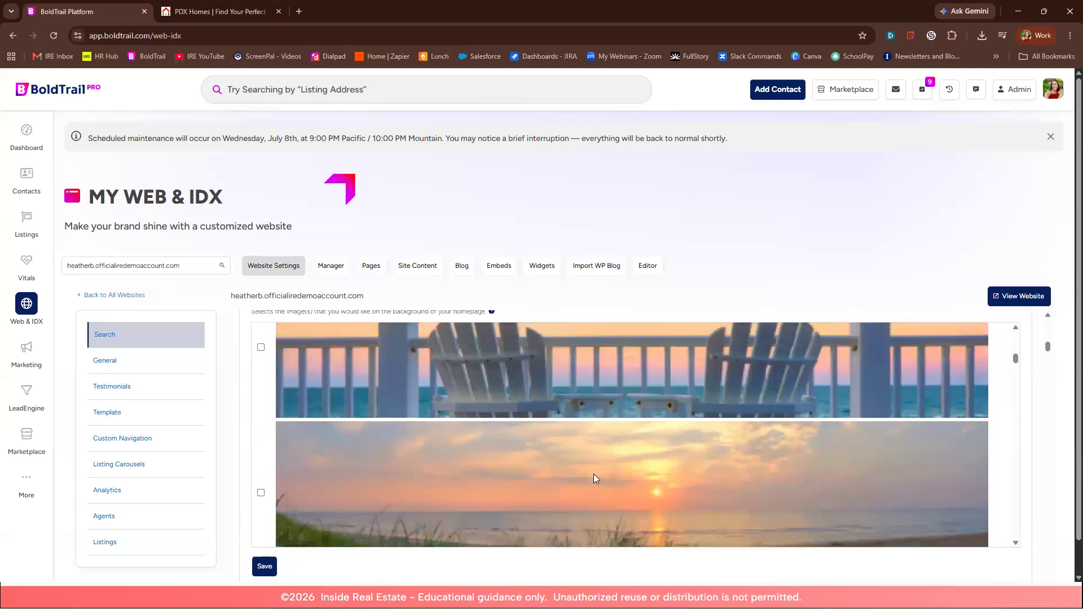
scroll(592, 472, up, 8)
scroll(590, 470, down, 6)
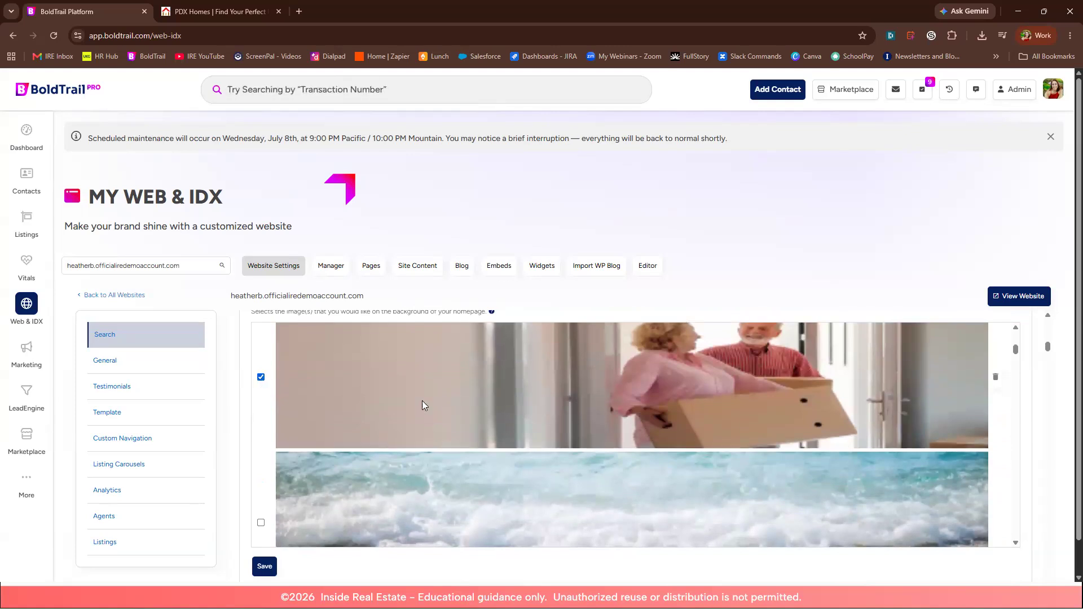
scroll(448, 401, up, 2)
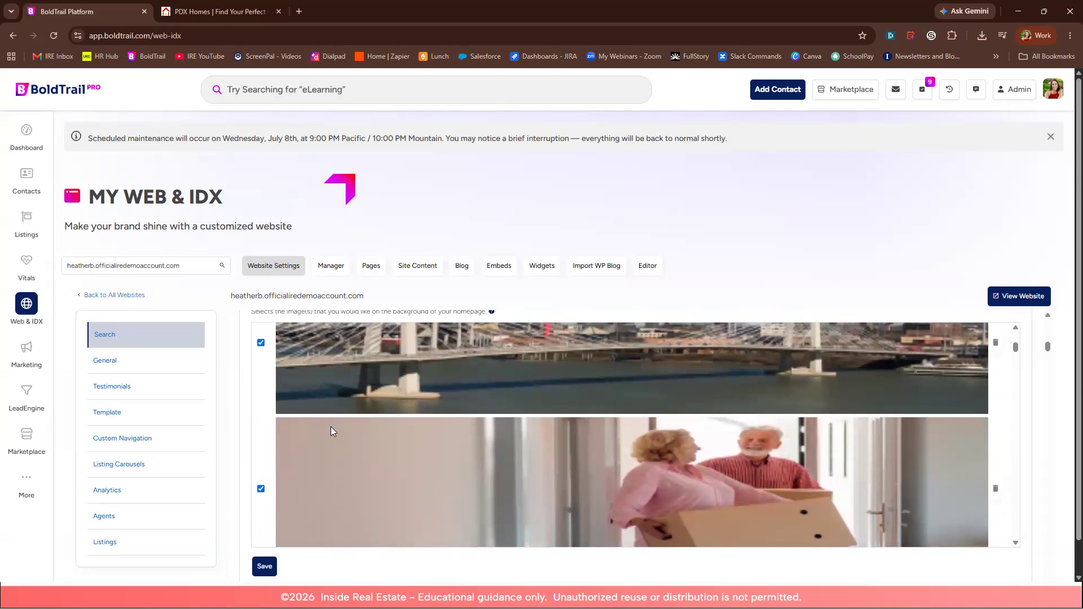
scroll(332, 432, up, 1)
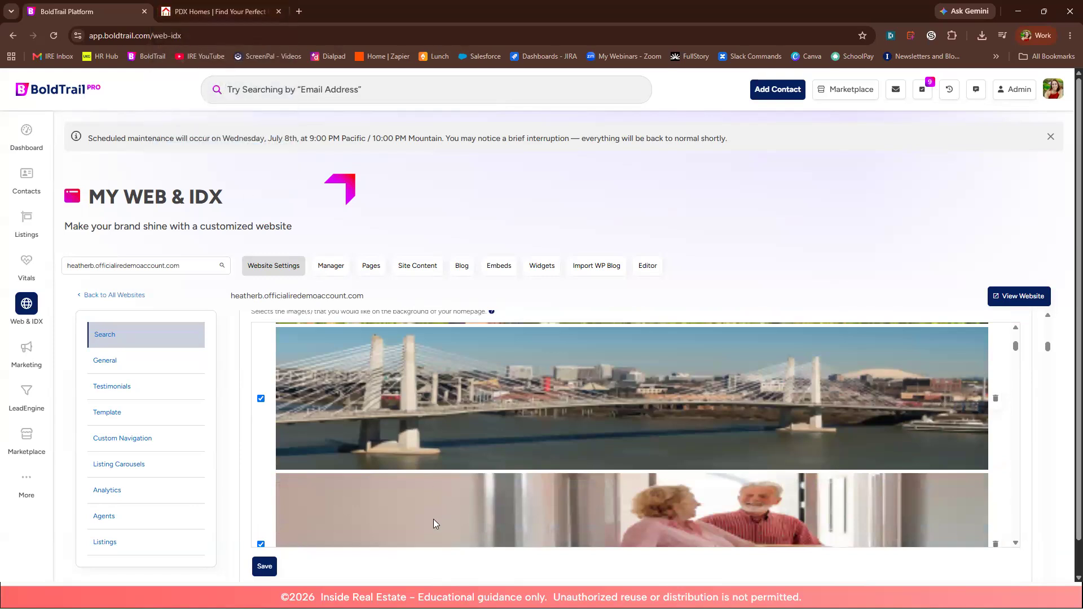
scroll(429, 445, up, 3)
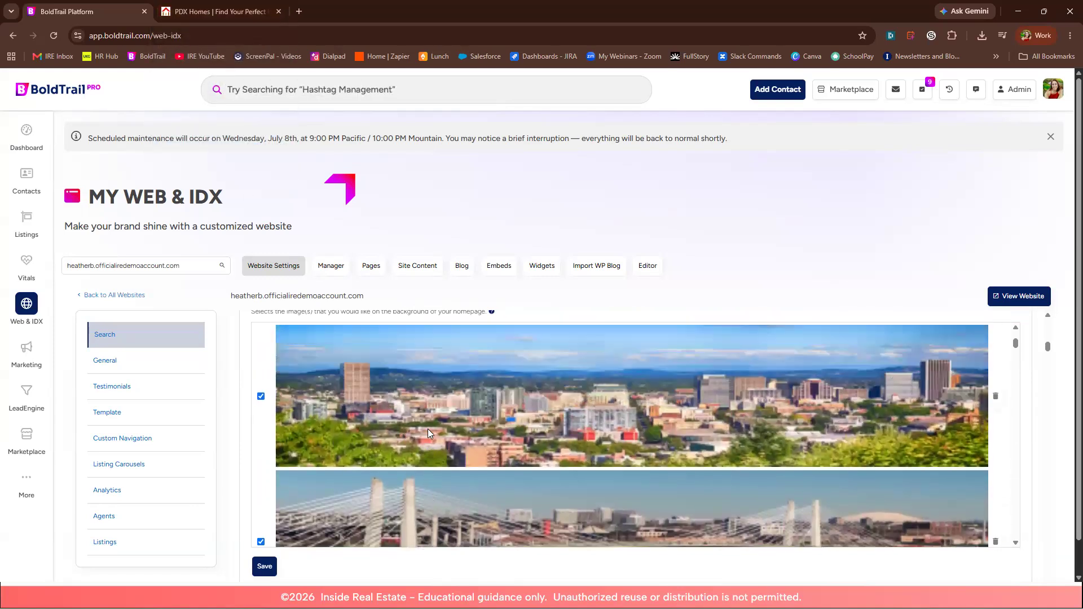
scroll(428, 432, up, 5)
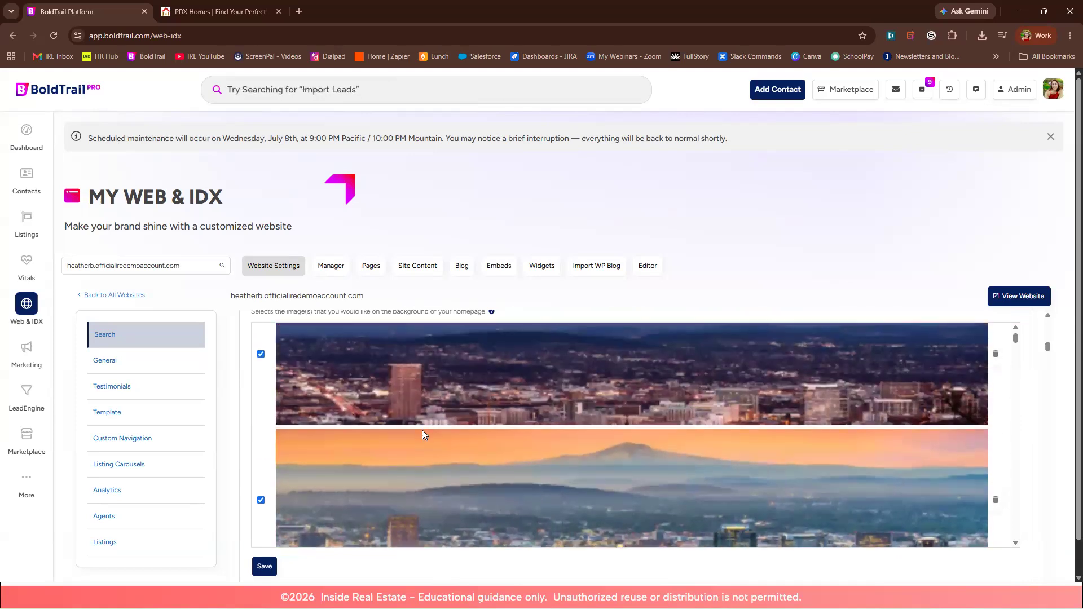
scroll(421, 432, up, 1)
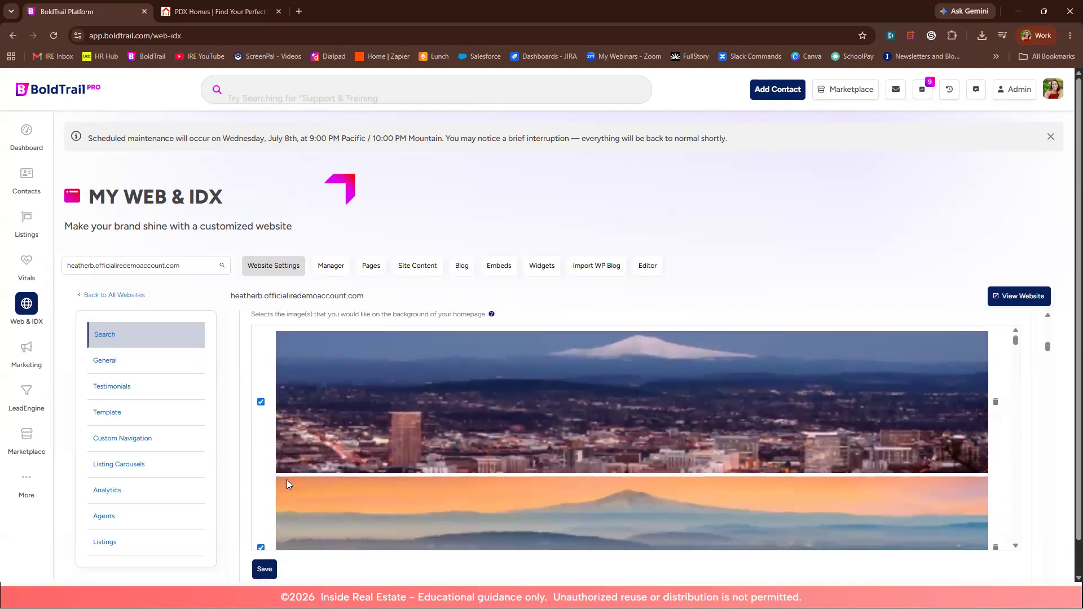
Step: Uncheck the bridge, daytime city, sunset mountain and dusk skyline backgrounds, keeping the couple image checked, and save the background selection
scroll(287, 479, down, 2)
scroll(287, 480, down, 4)
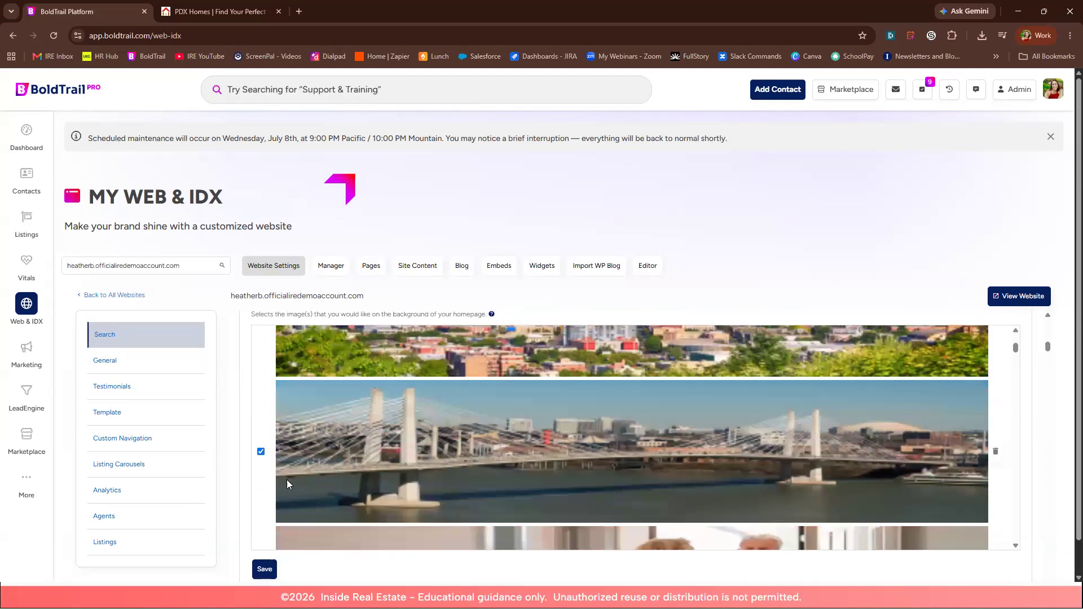
click(260, 448)
scroll(358, 472, up, 2)
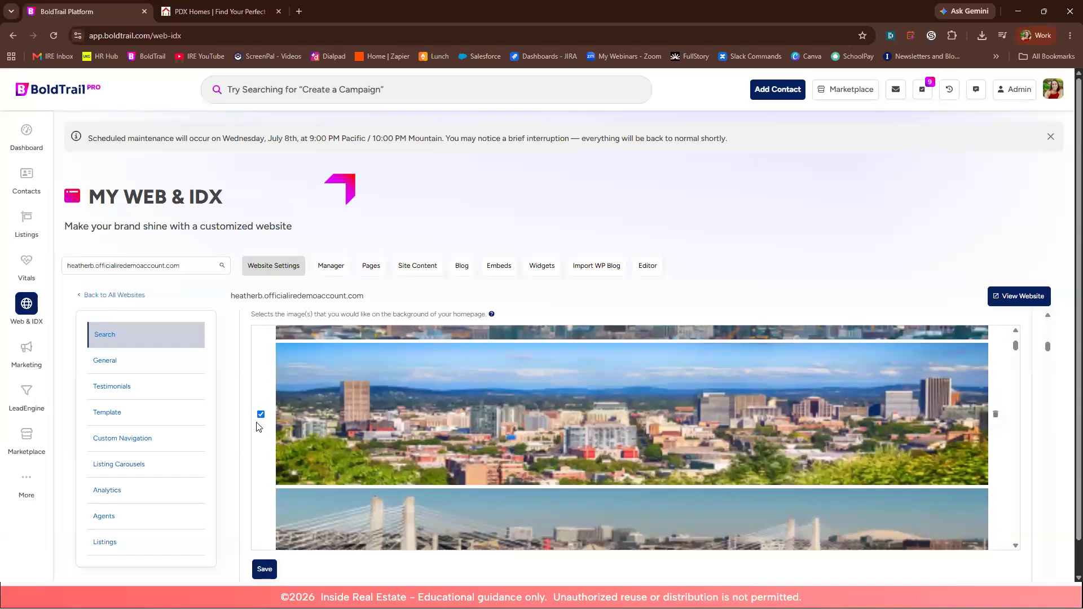
click(261, 415)
scroll(336, 432, up, 2)
click(261, 381)
scroll(325, 406, up, 1)
scroll(326, 406, up, 2)
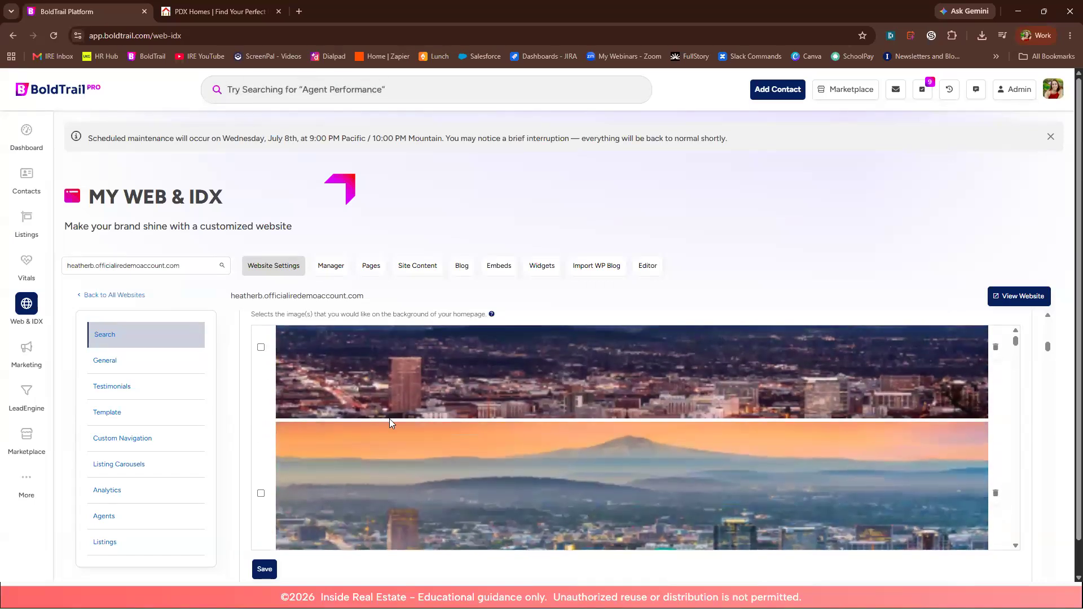
click(269, 572)
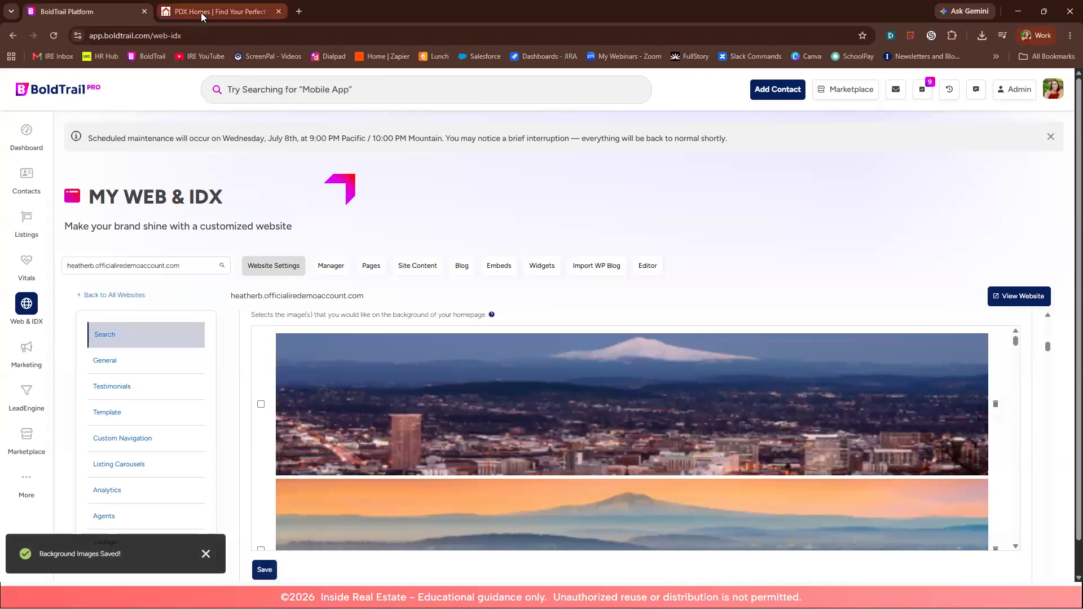
Step: Reload the public website to check its homepage background, and return to the BoldTrail website settings
click(201, 13)
click(54, 36)
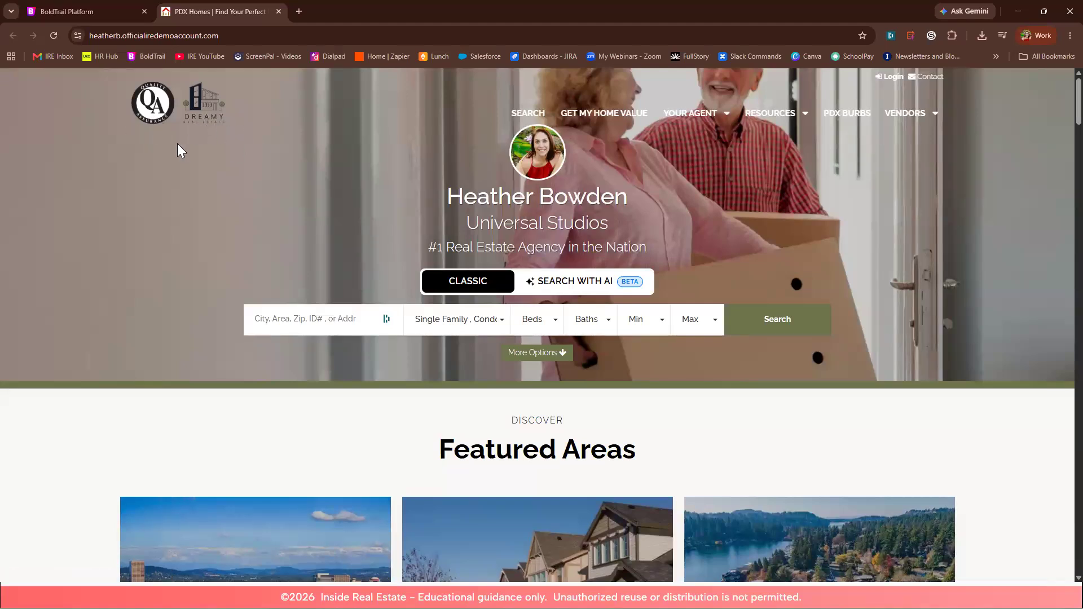
click(105, 12)
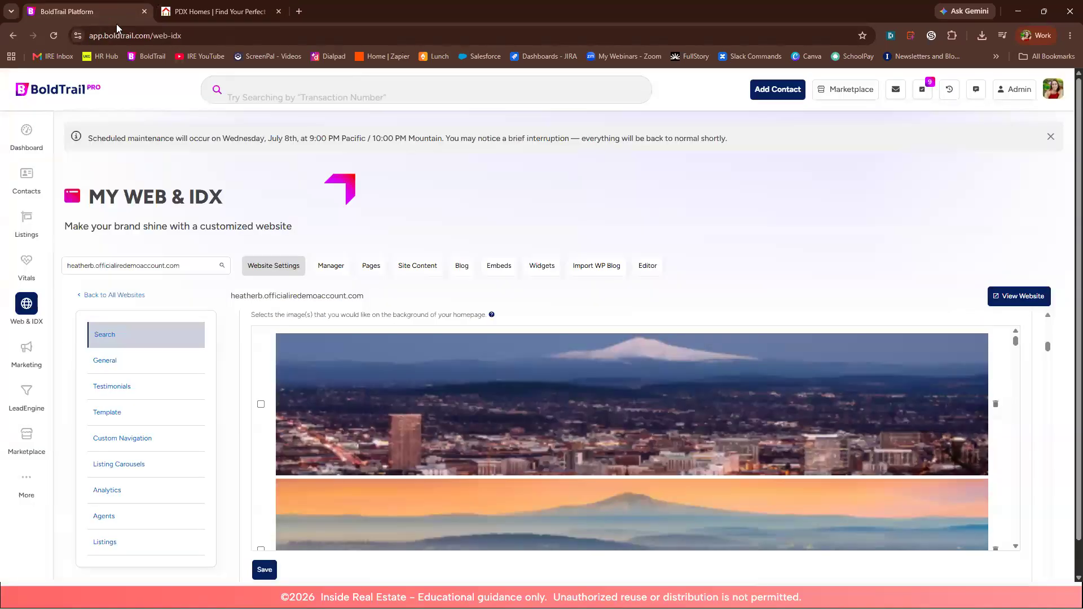
Step: Go past the background image settings and view the Secondary Logo setting
scroll(666, 470, down, 3)
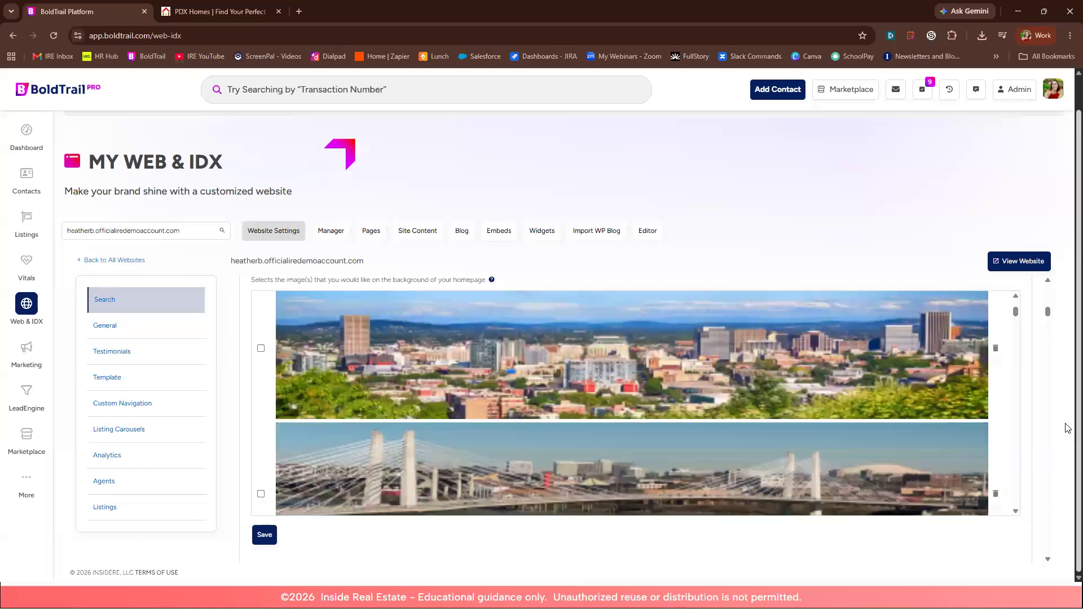
scroll(820, 537, down, 5)
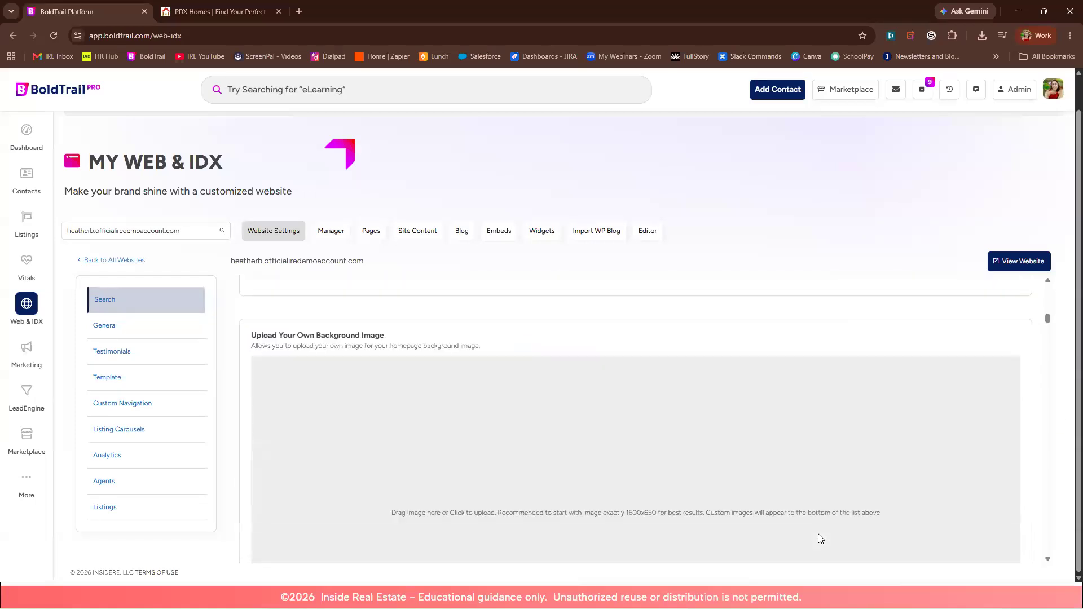
scroll(818, 539, down, 5)
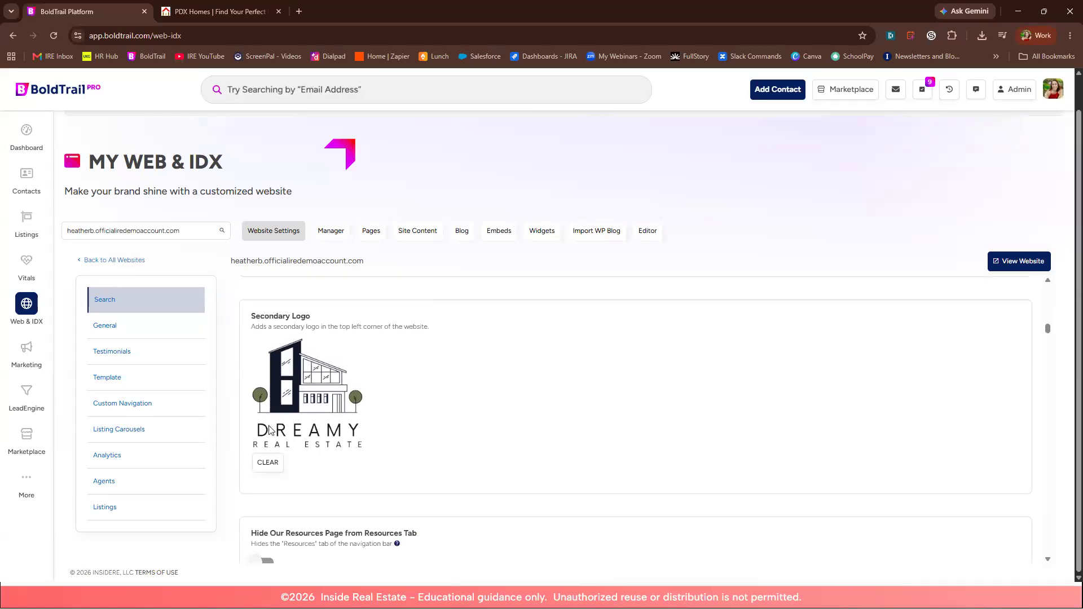
click(270, 468)
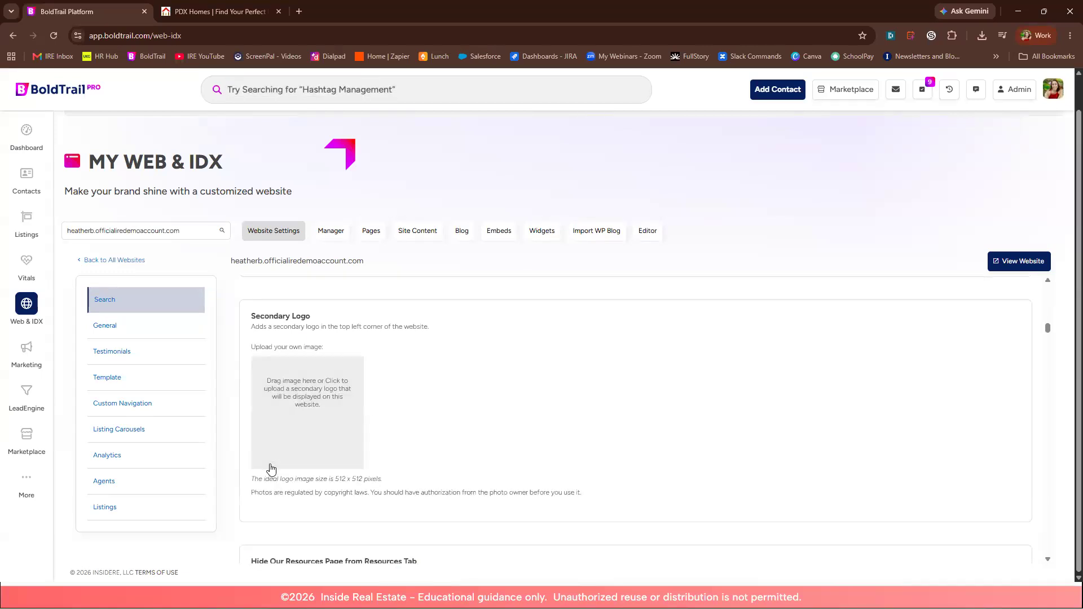
click(320, 402)
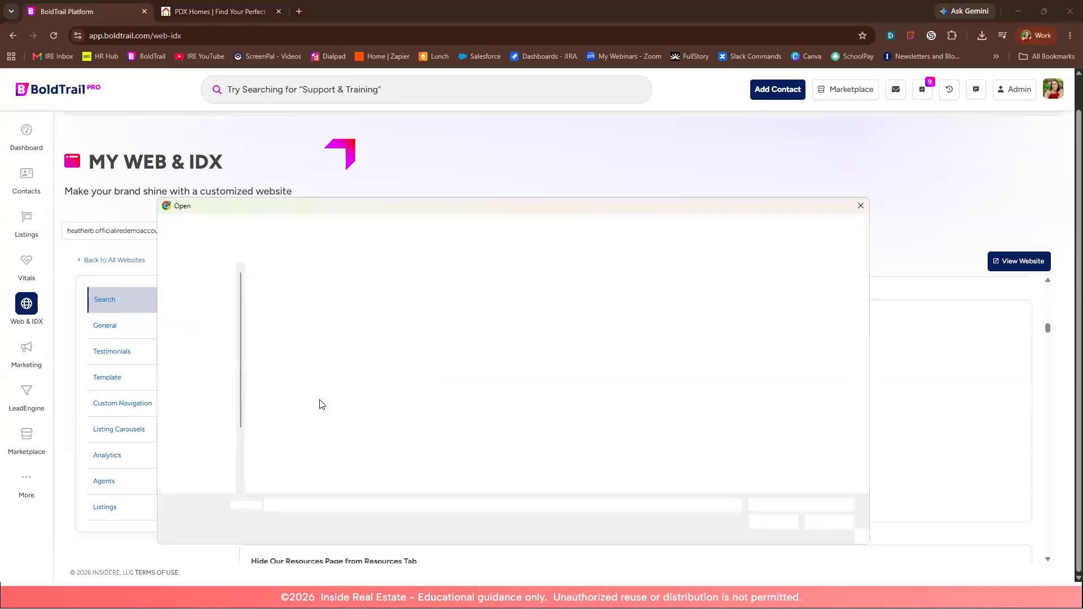
click(278, 313)
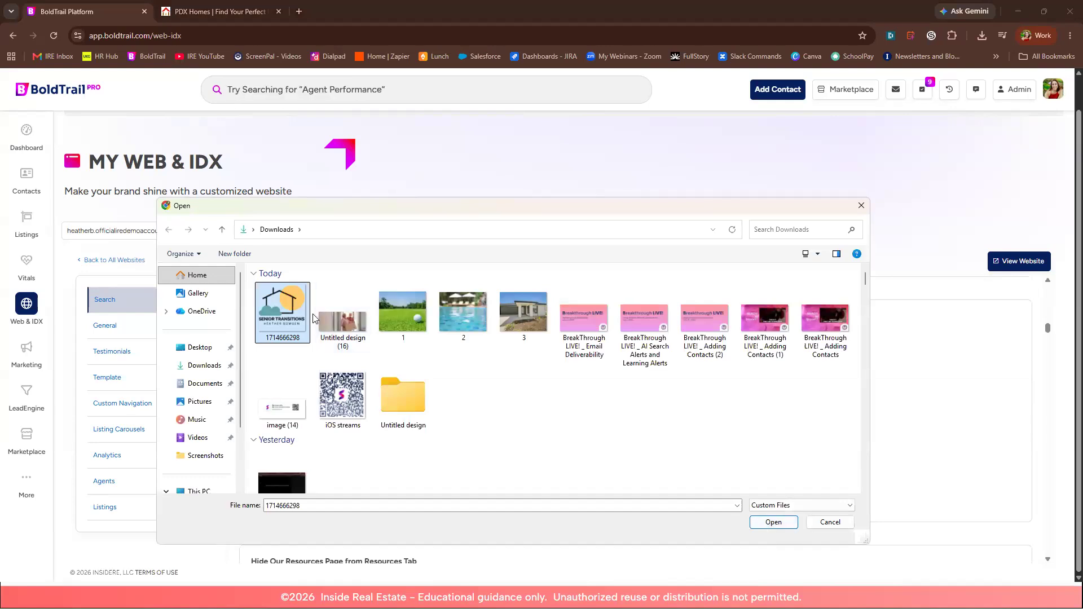
click(772, 521)
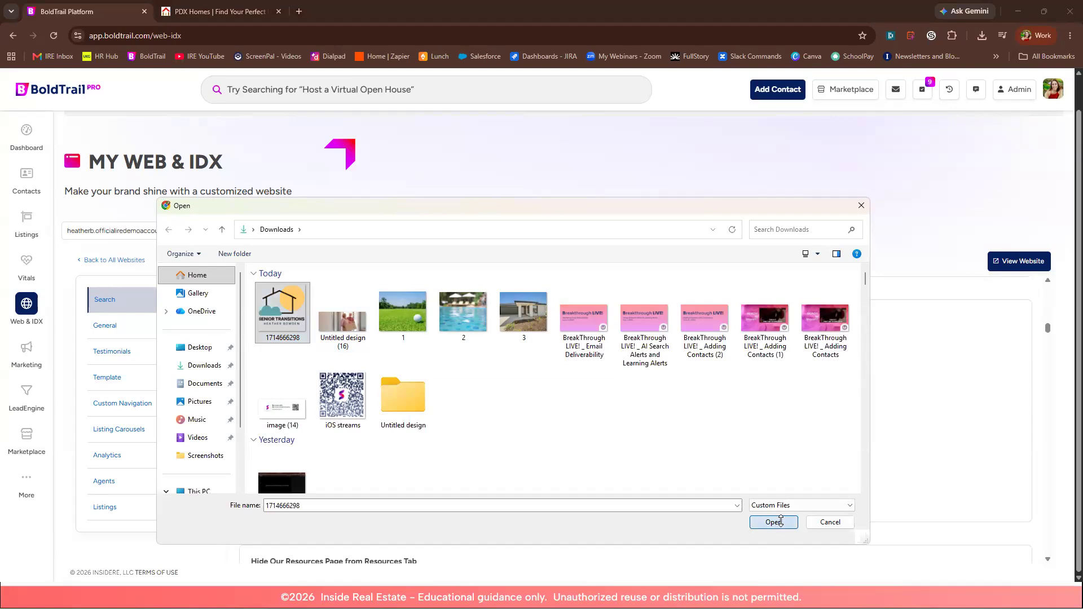
mouse_move(316, 443)
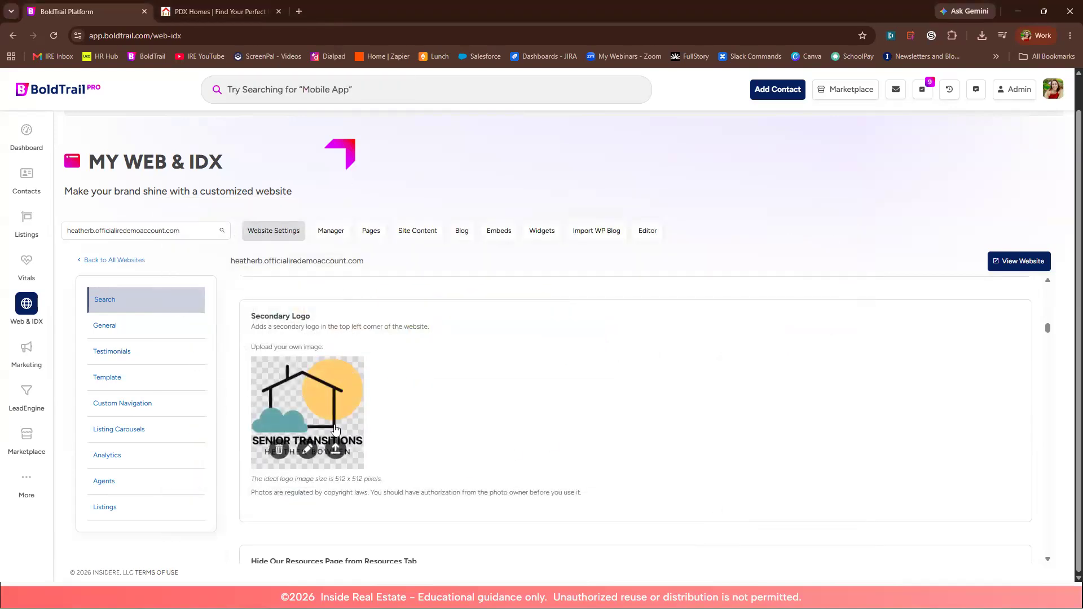
click(336, 449)
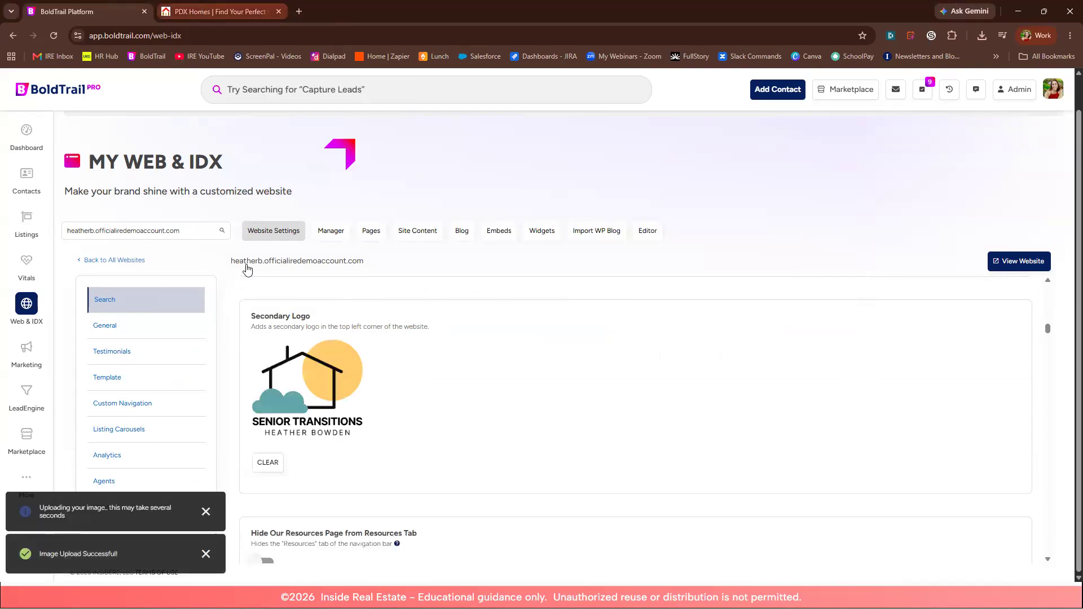
Step: Reload the public website to check its secondary logo, and return to the BoldTrail website settings
click(230, 9)
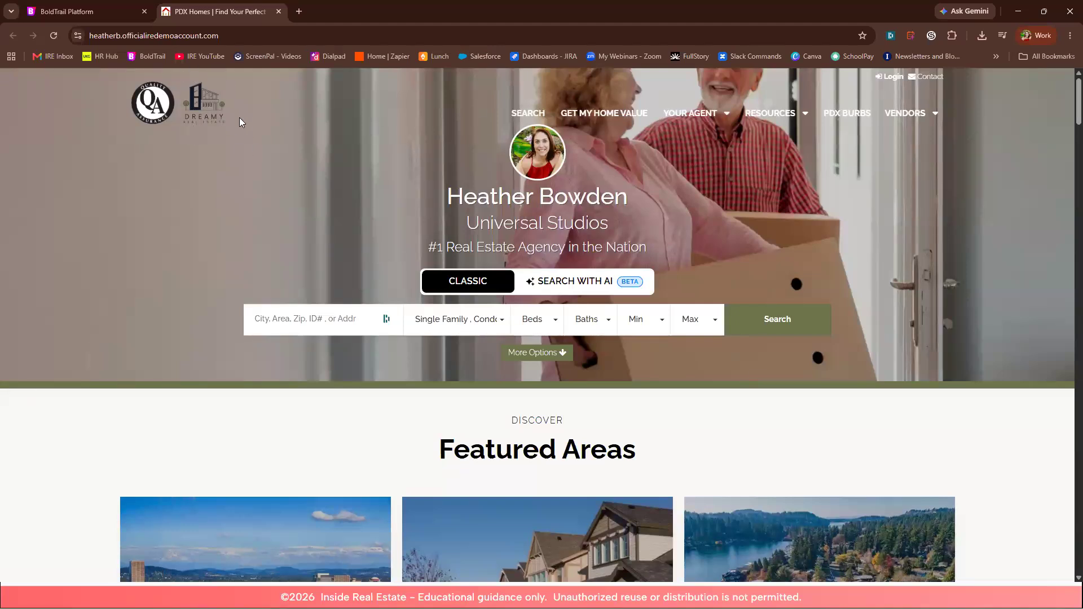
click(113, 12)
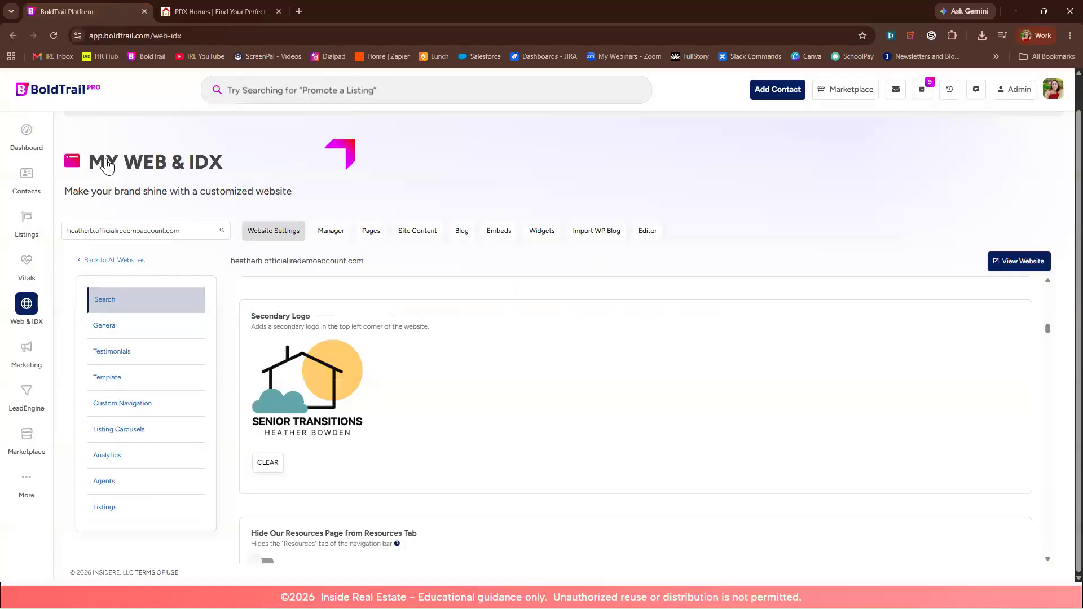
click(216, 12)
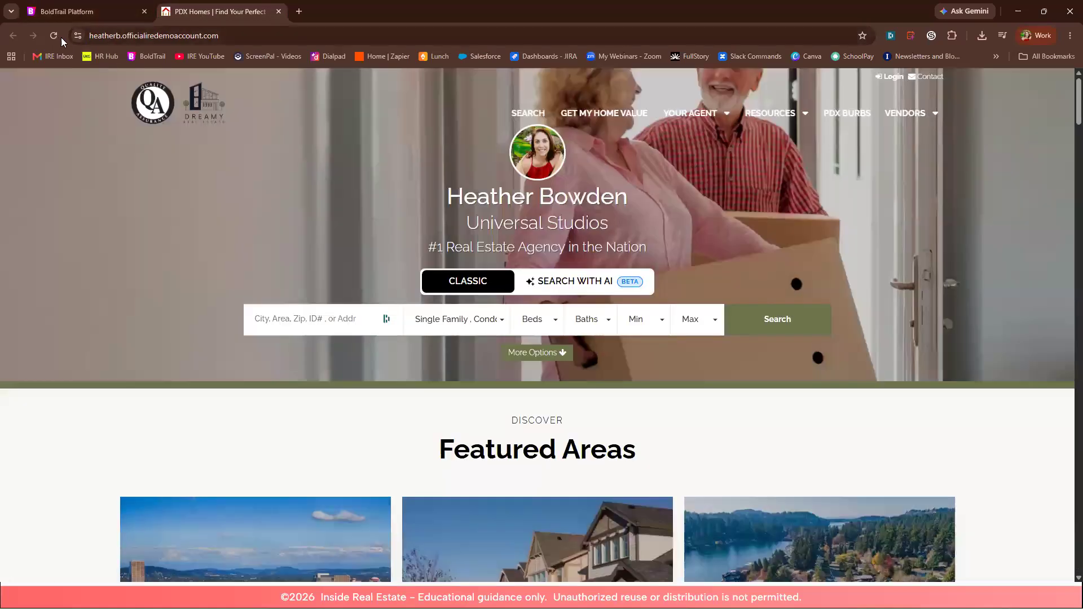
click(54, 36)
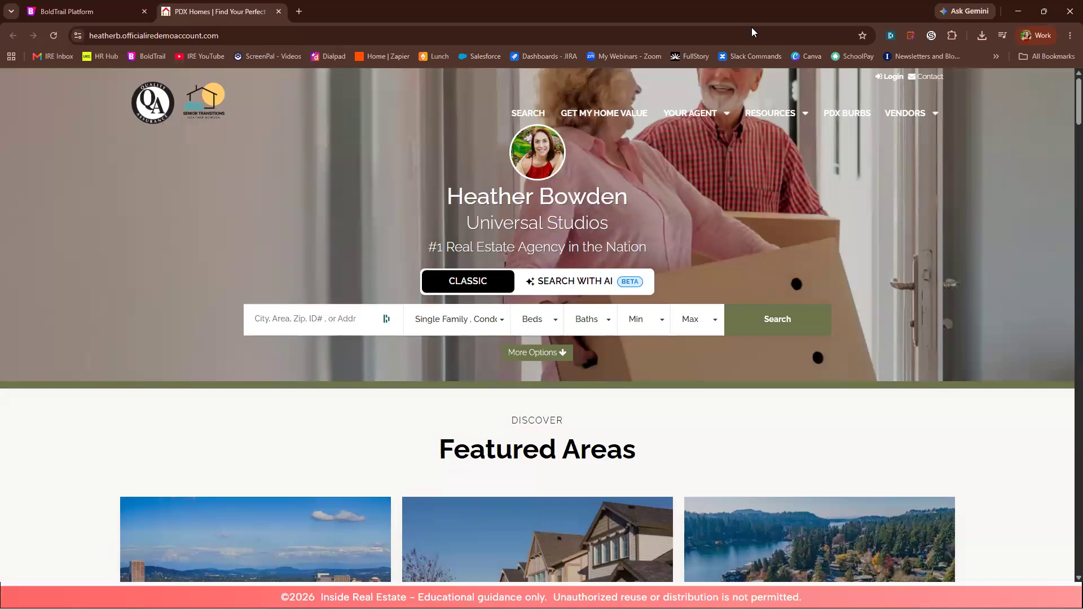
click(117, 13)
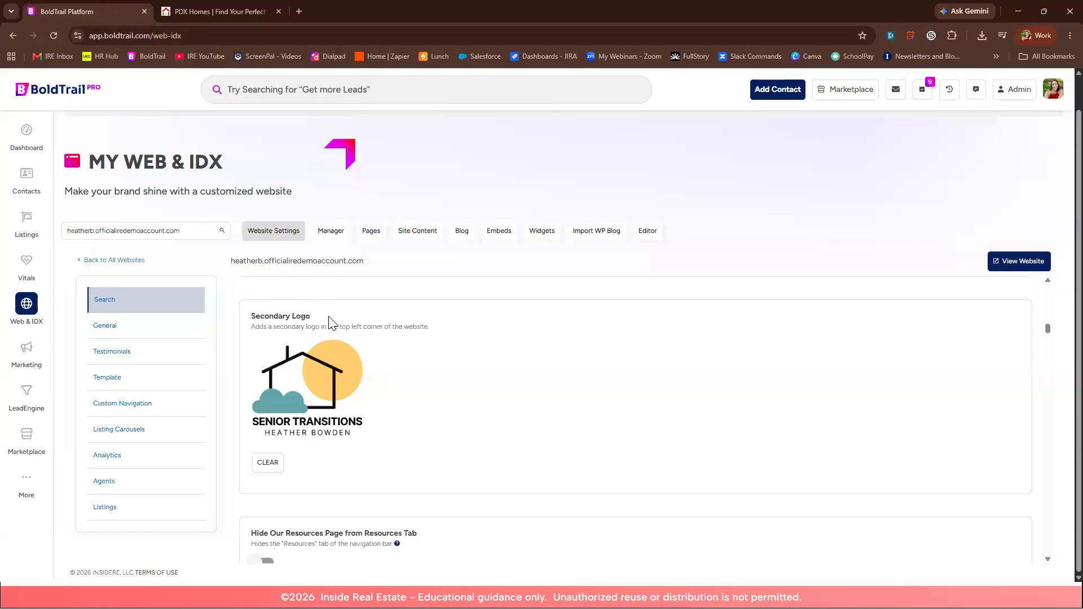
Step: Search the website settings for "vide" and display the Background Video YouTube ID setting
scroll(955, 466, down, 5)
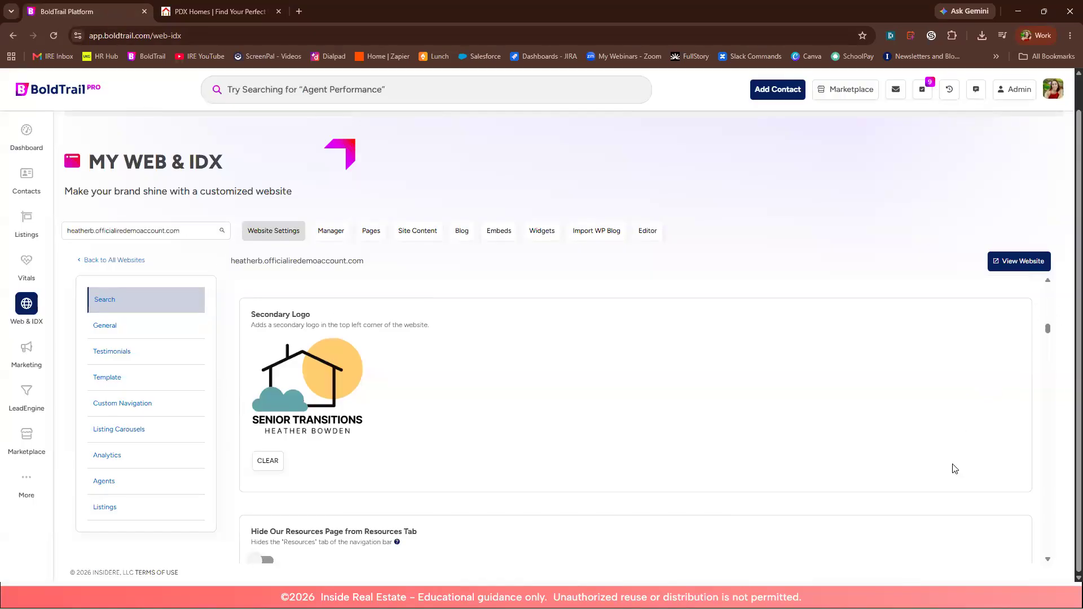
scroll(886, 492, down, 10)
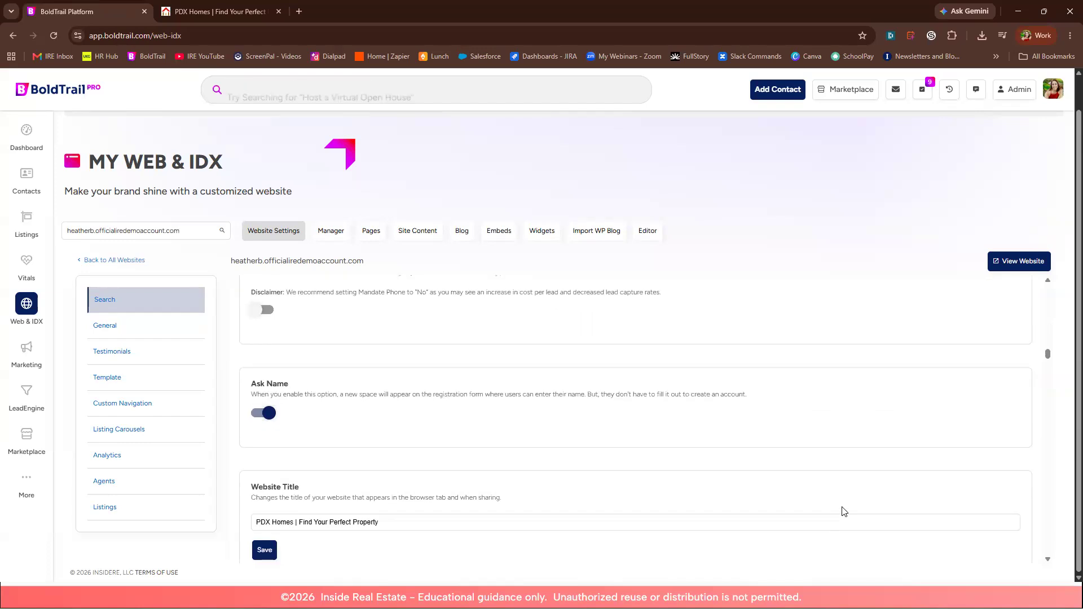
scroll(1058, 374, up, 1)
scroll(1050, 266, up, 15)
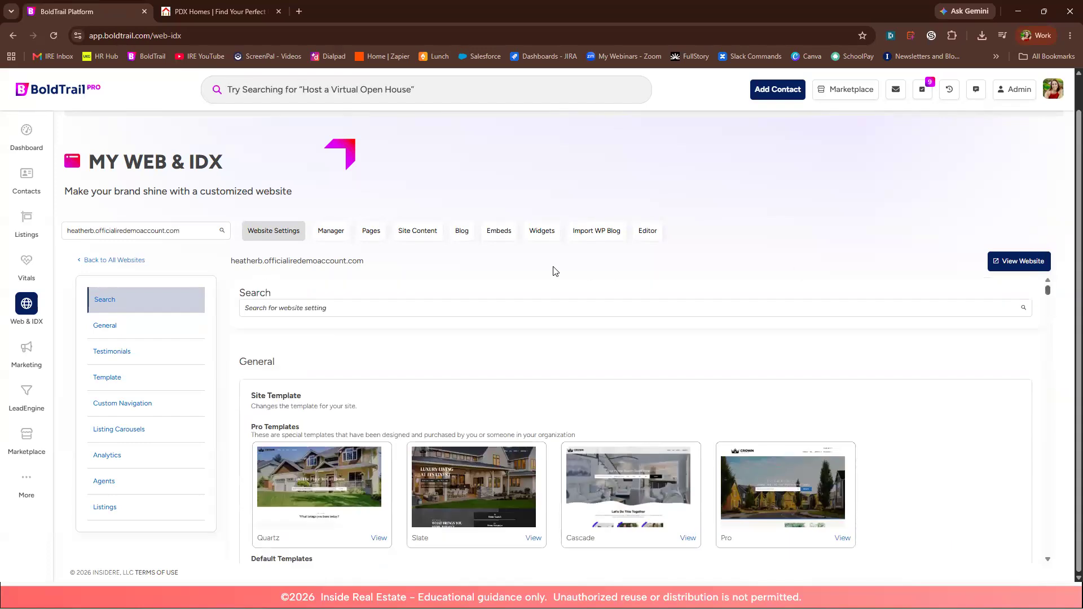
click(530, 308)
text(ide)
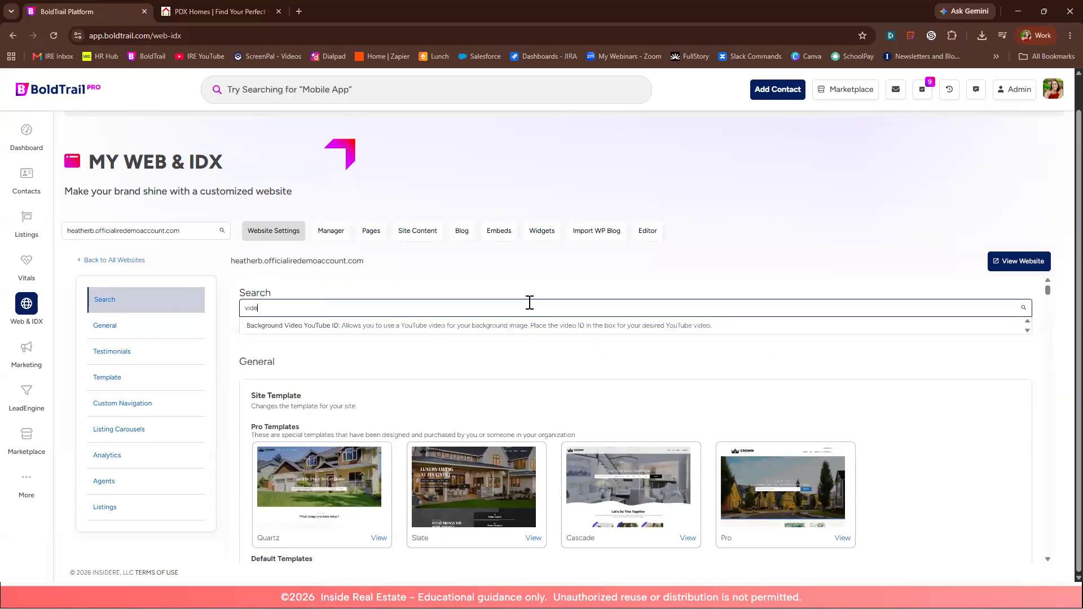
click(511, 327)
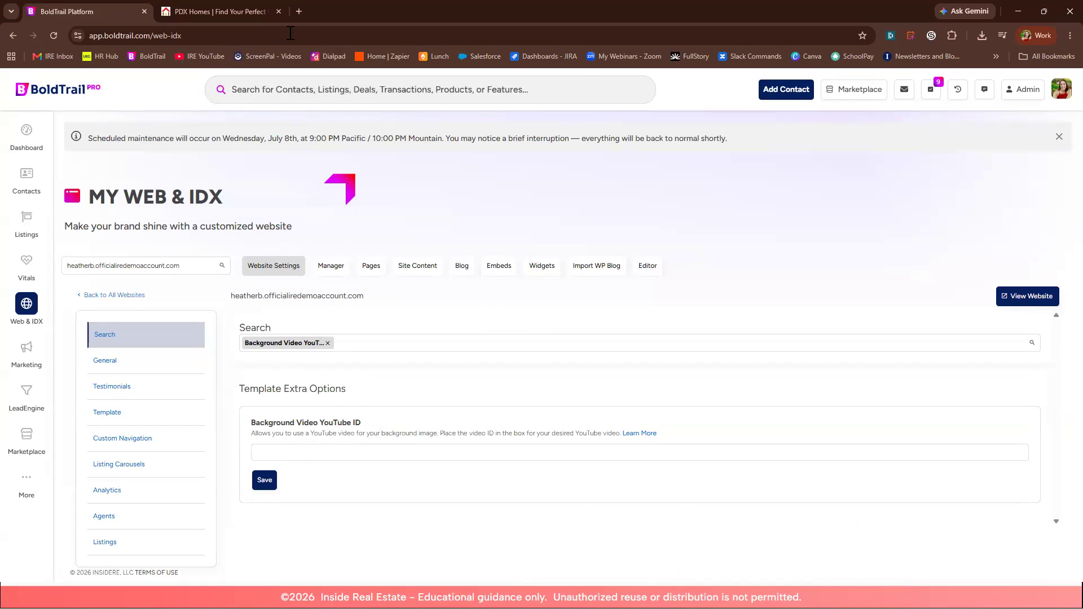
Step: Open the Inside Real Estate YouTube channel in a new browser tab, open its Breakthrough LIVE! playlist and pause the first video
click(299, 11)
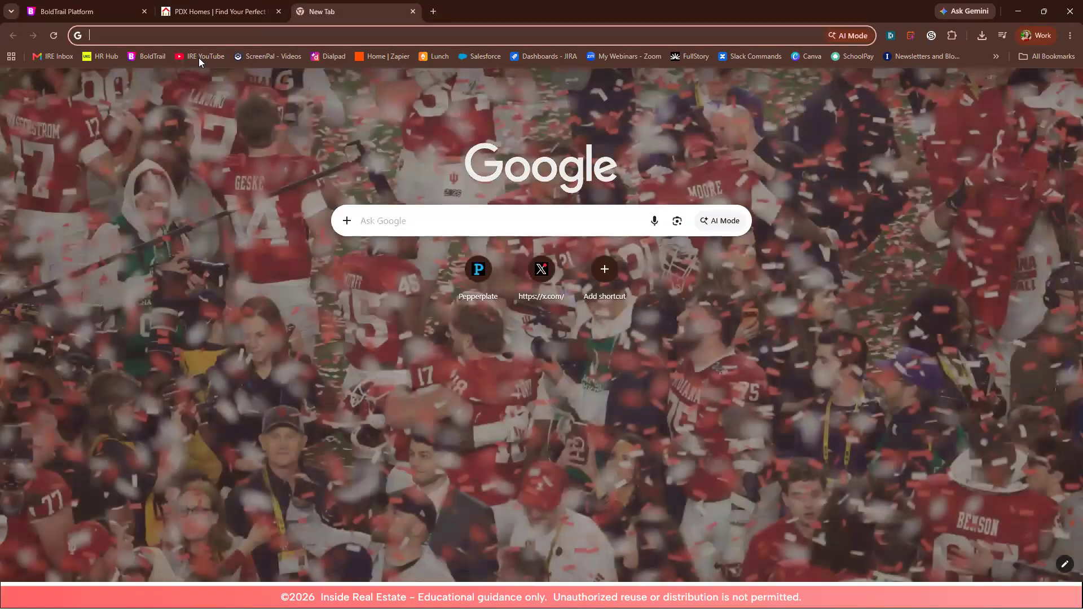
click(199, 56)
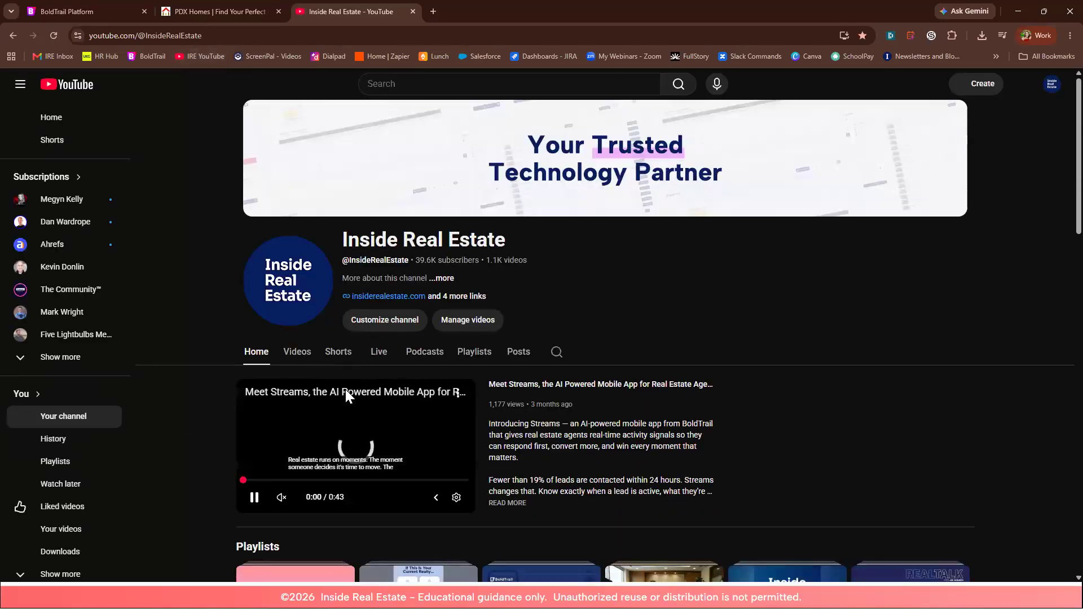
scroll(327, 412, down, 3)
click(306, 428)
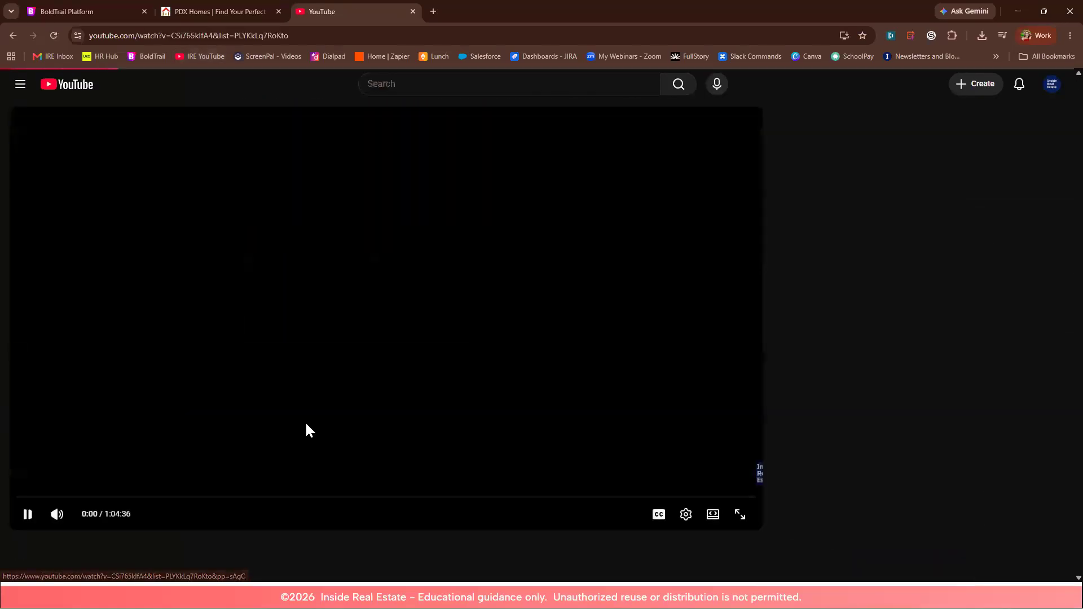
click(26, 518)
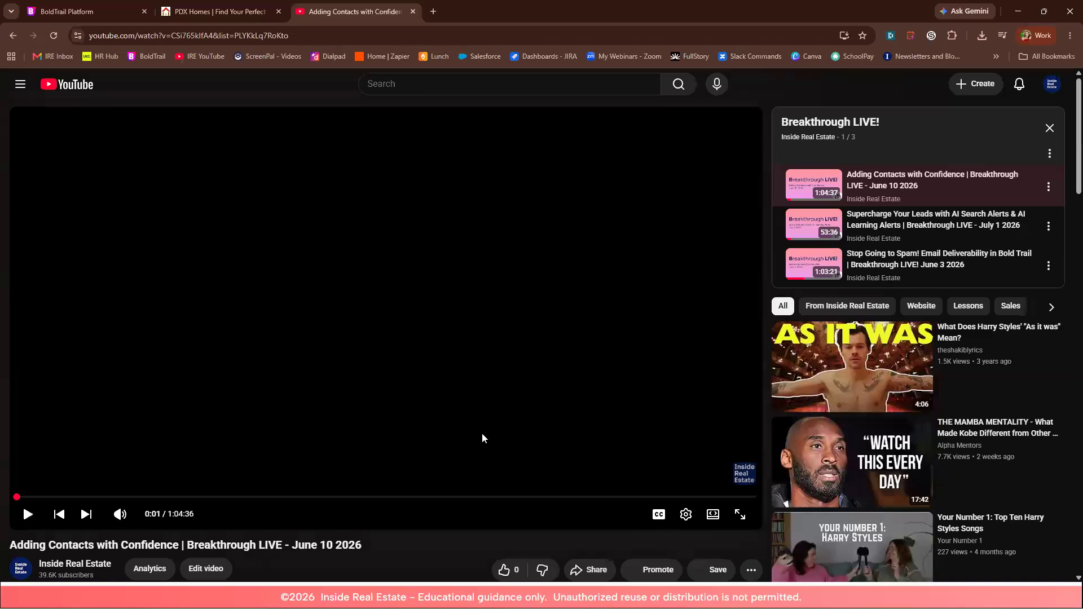
Step: Highlight the video ID CSi765klfA4 in the video's share link, and return to the Background Video YouTube ID field in BoldTrail
scroll(487, 437, down, 3)
click(591, 402)
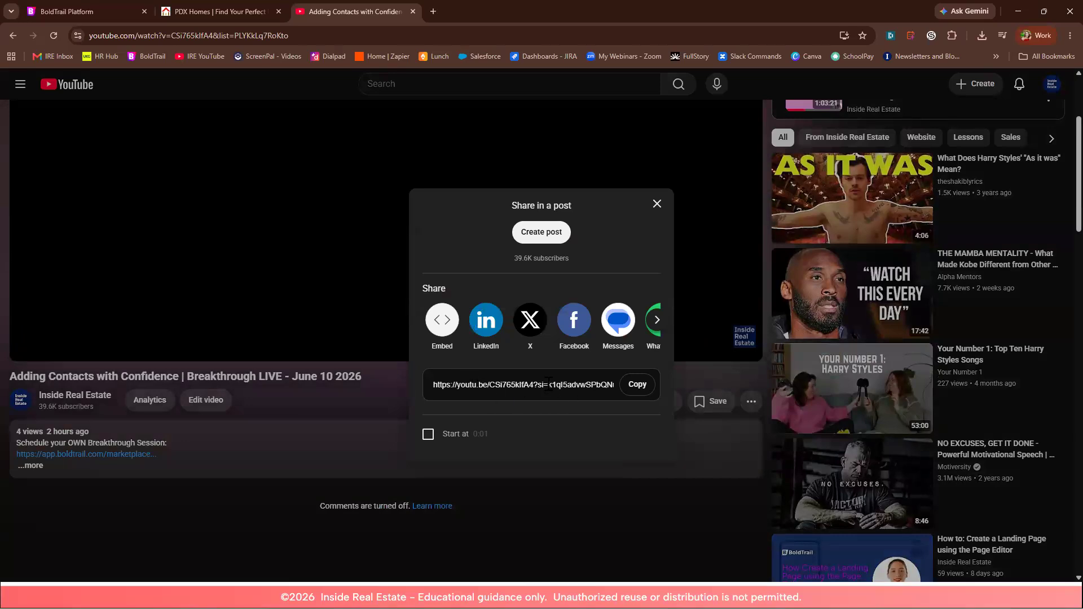
drag(491, 385, 533, 386)
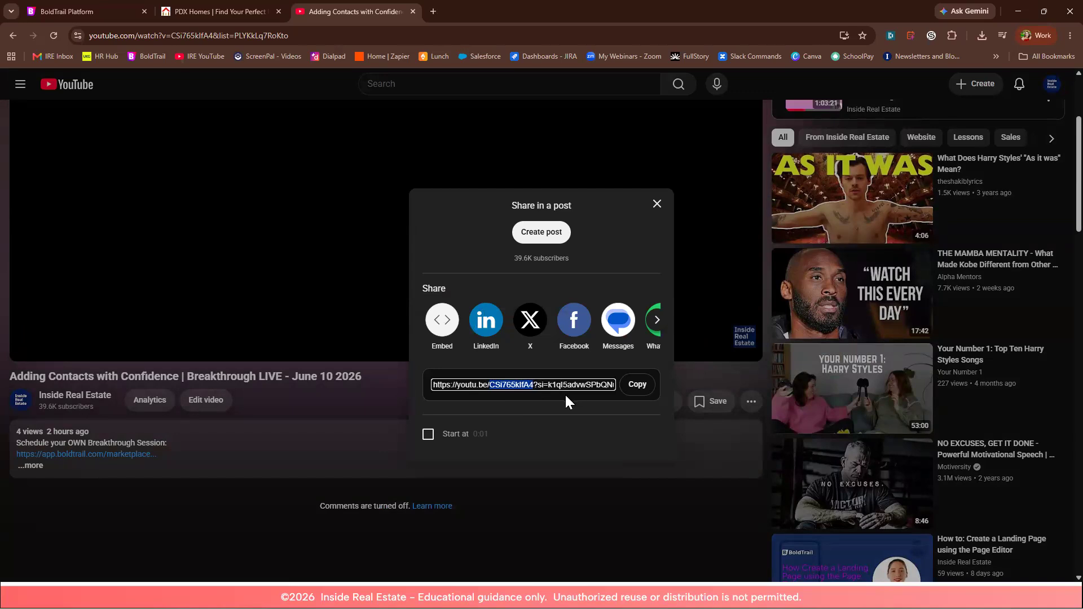
click(657, 205)
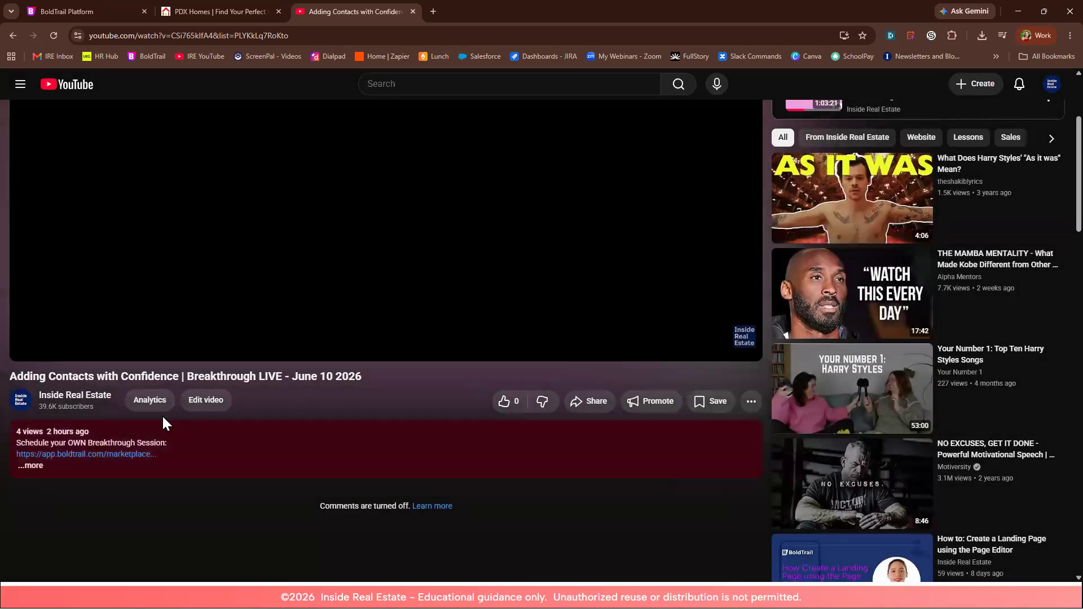
click(82, 10)
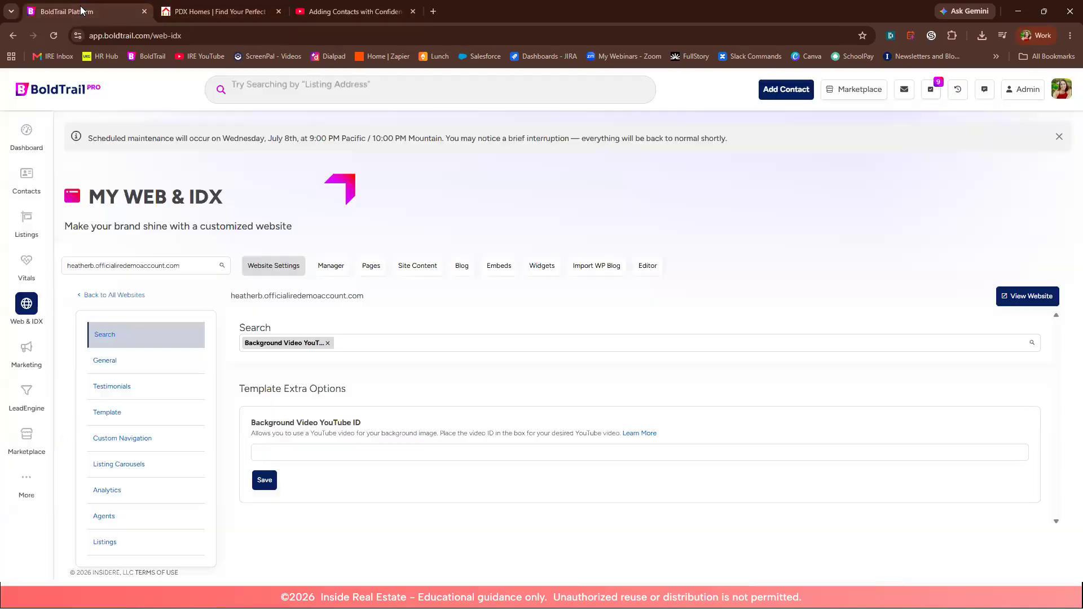
click(283, 455)
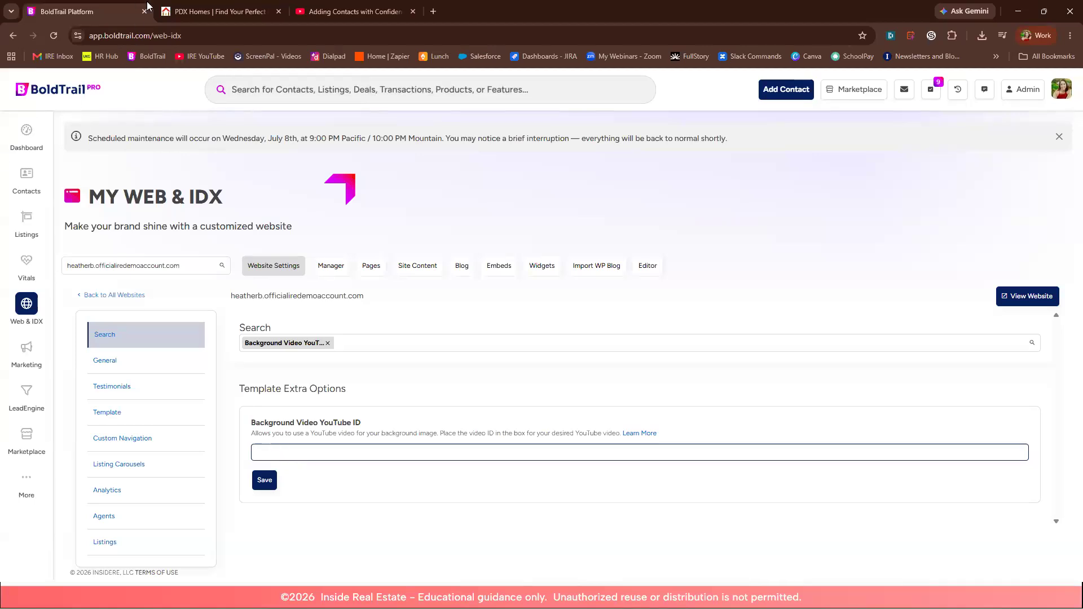
Step: Examine the public website's homepage header and Featured Areas section, and return to the BoldTrail website settings
click(232, 13)
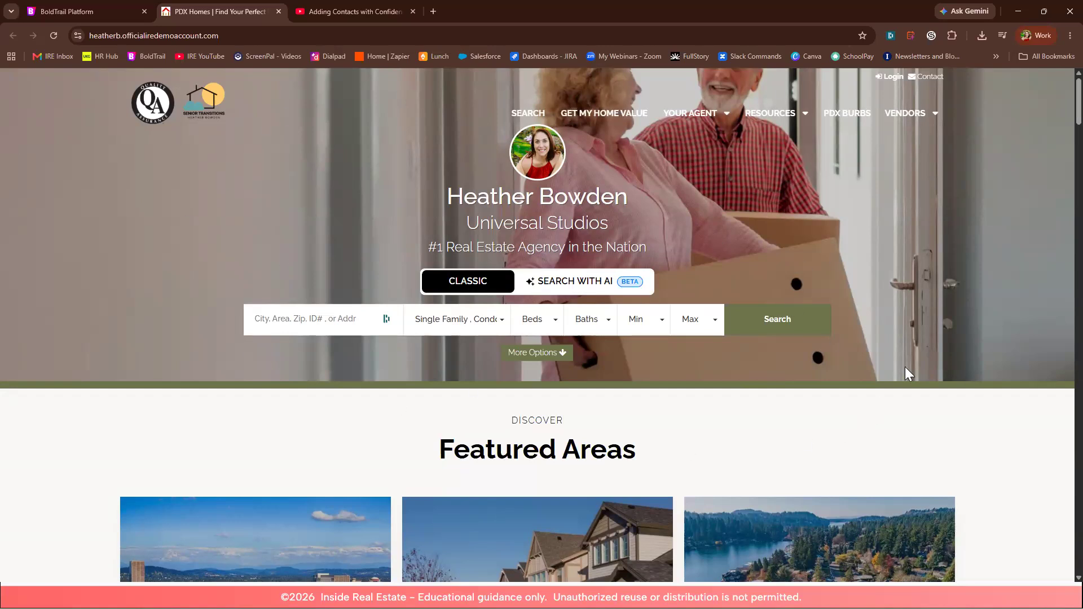
scroll(905, 368, down, 1)
scroll(908, 370, up, 1)
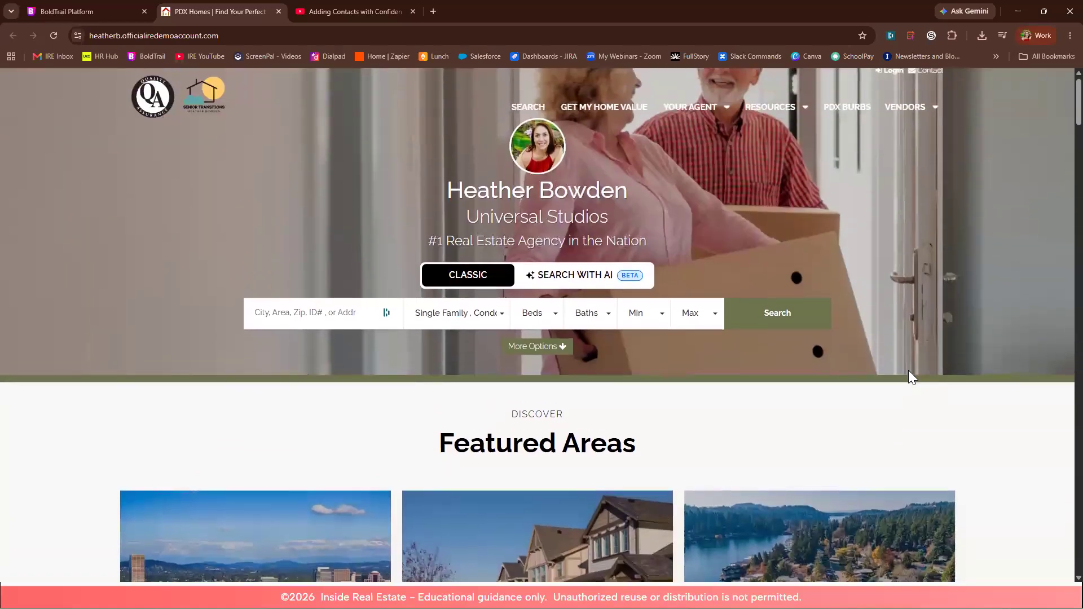
scroll(917, 379, down, 2)
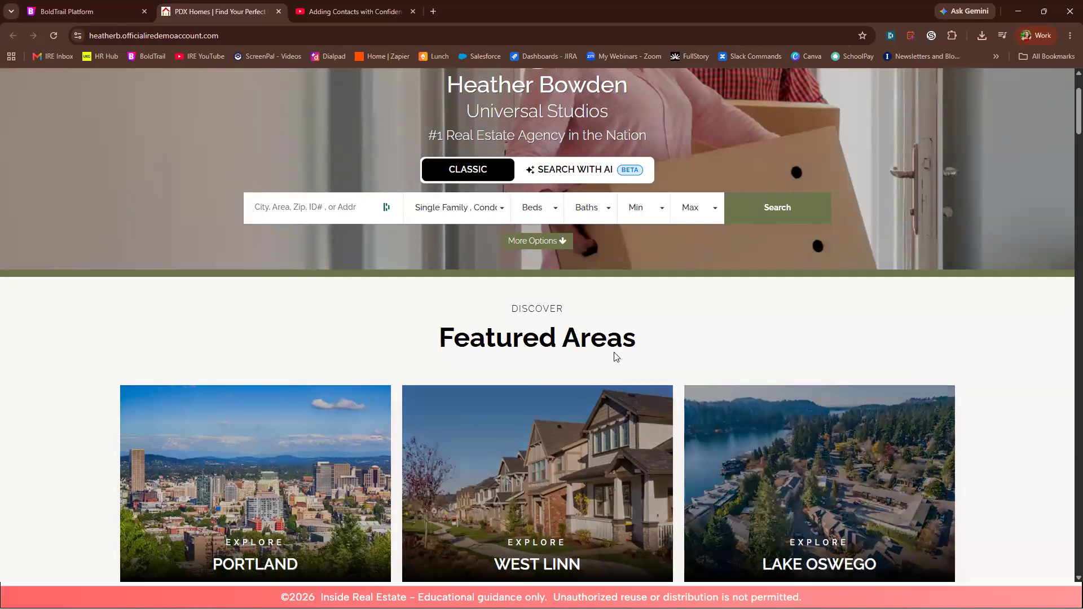
scroll(454, 343, down, 1)
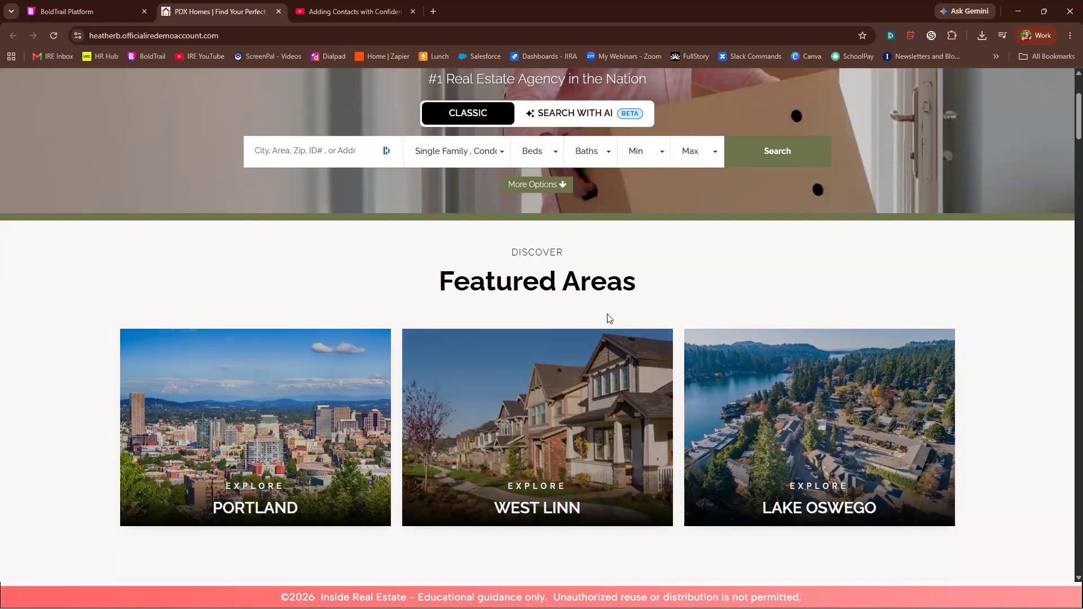
scroll(626, 305, up, 3)
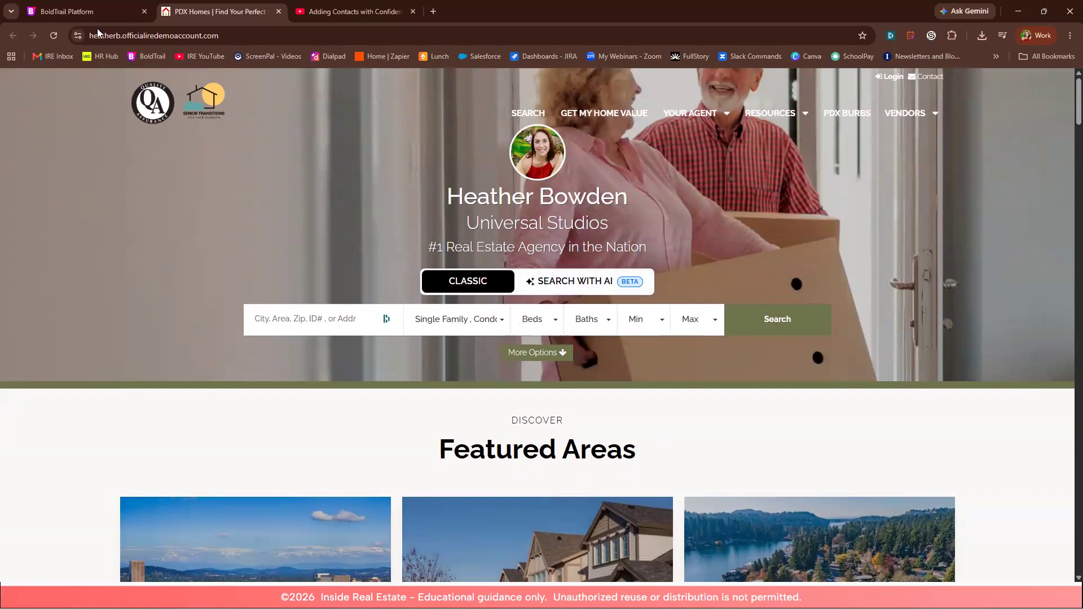
click(72, 9)
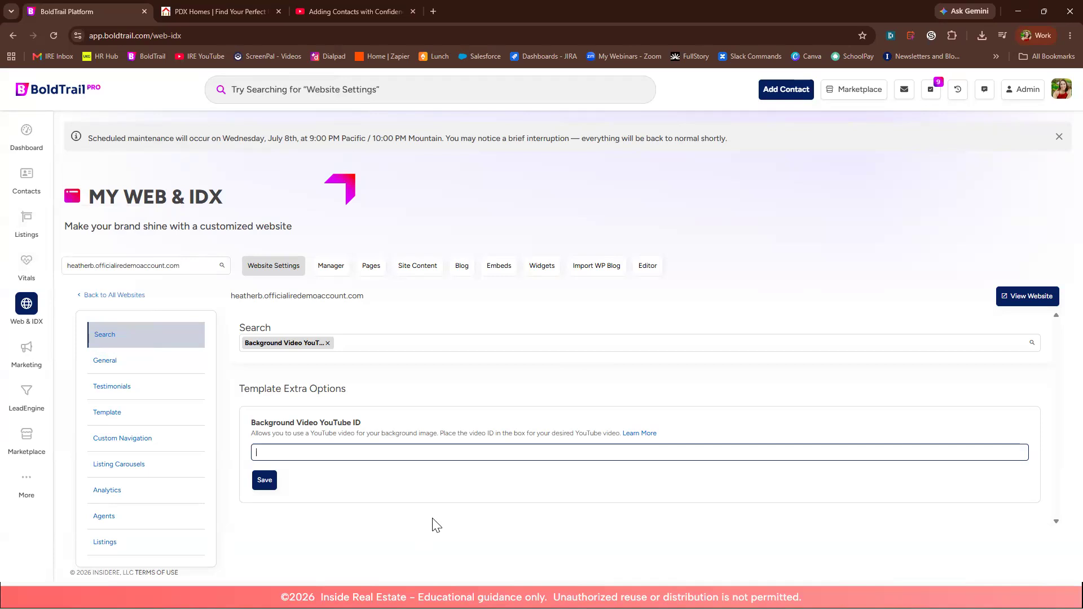
Step: Replace the video setting filter by searching "backgr", show the Background Image(s) Selector, save its selection and browse the available backgrounds
click(327, 343)
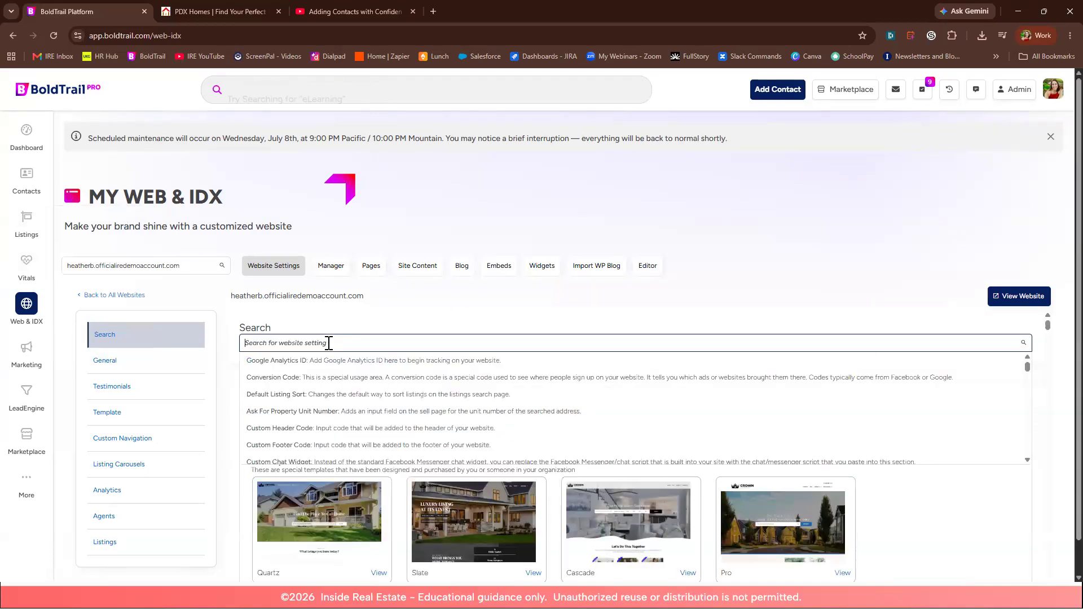
text(backgr)
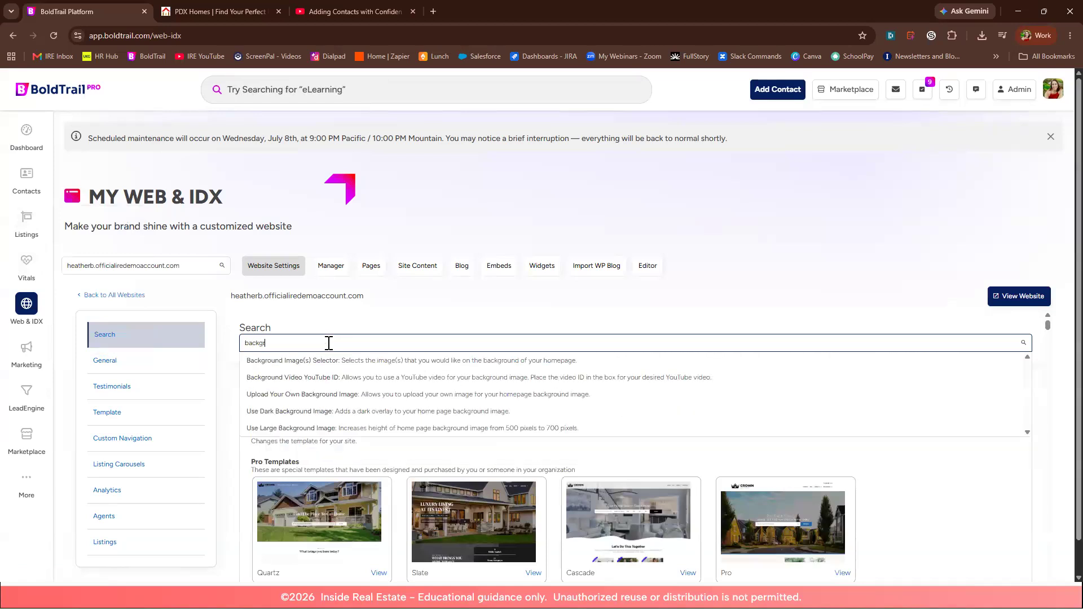
click(287, 361)
scroll(435, 379, down, 8)
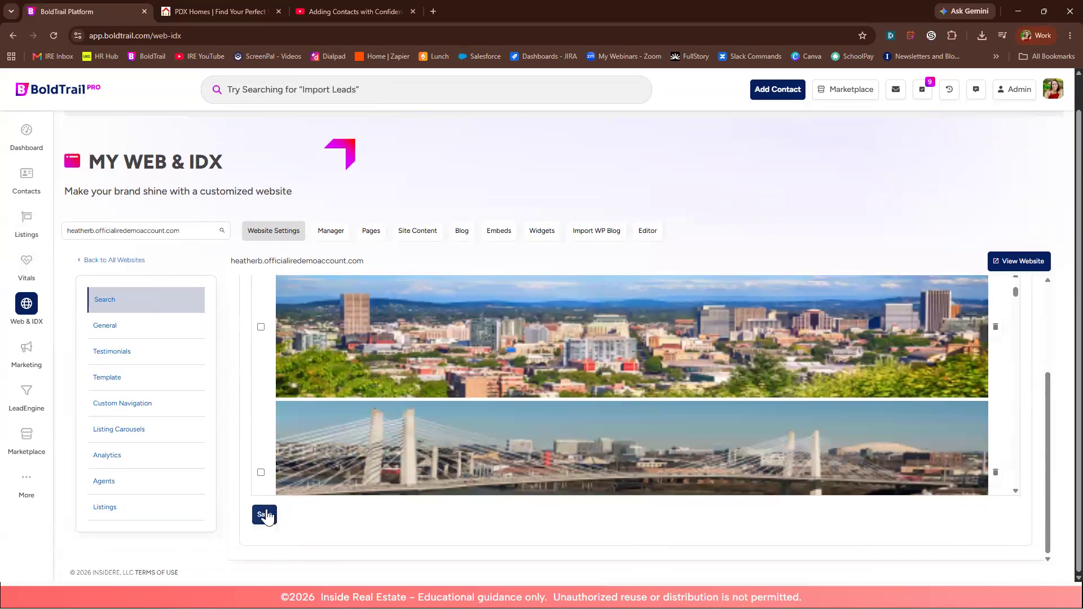
click(265, 515)
scroll(270, 470, down, 5)
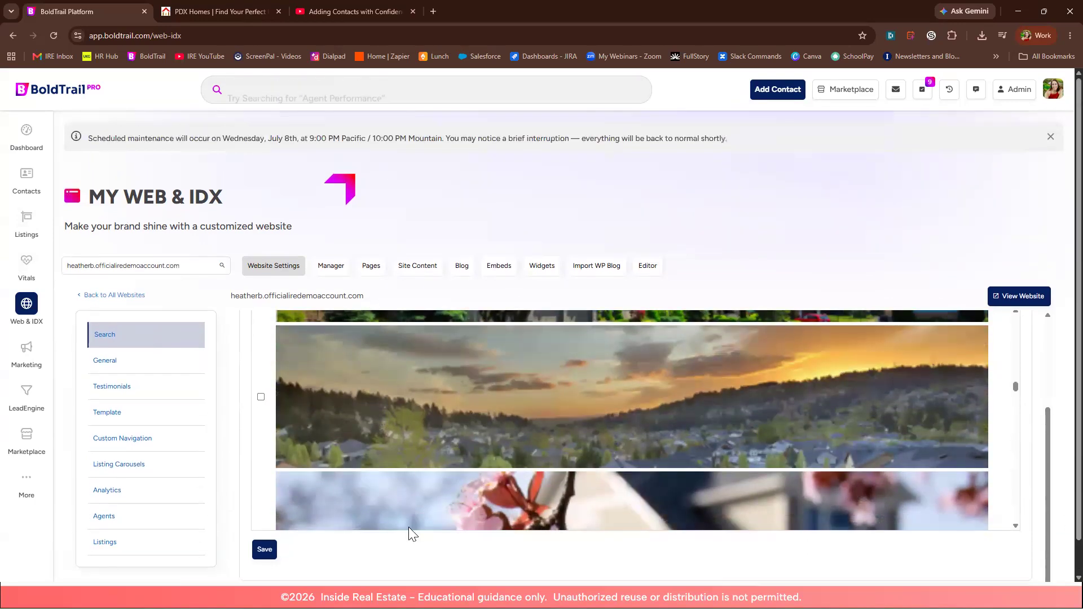
Step: Review the available homepage background images and clear the website setting search filter
scroll(371, 422, up, 3)
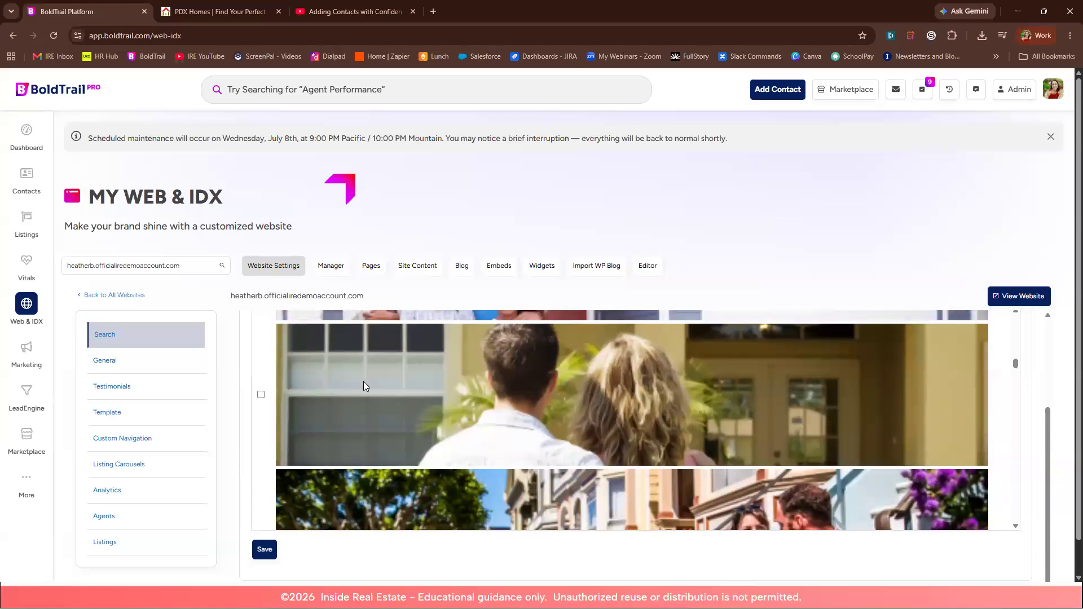
scroll(456, 314, up, 15)
scroll(533, 352, up, 10)
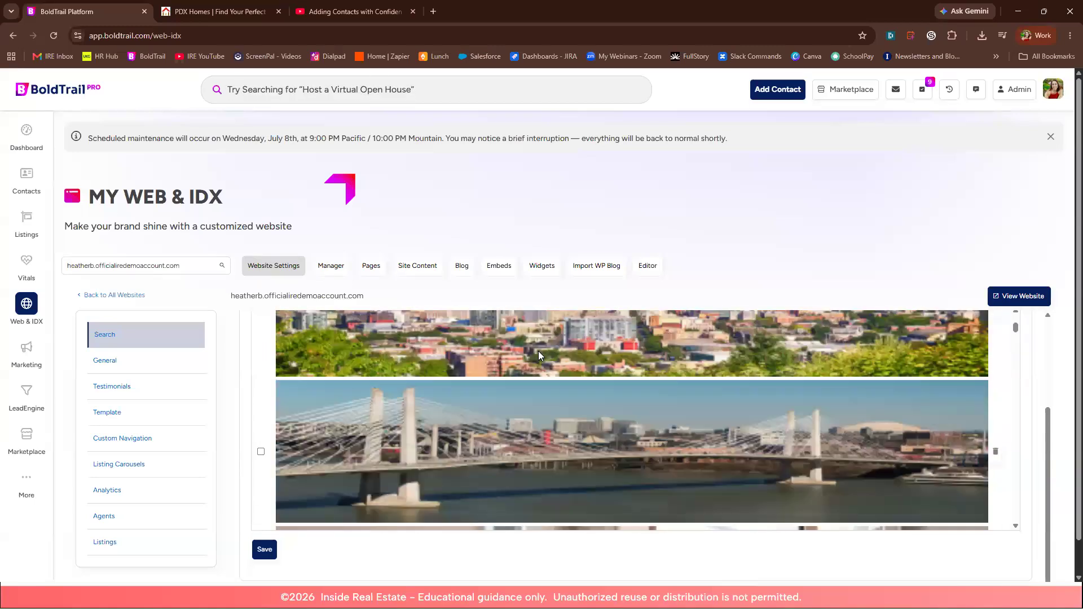
click(326, 343)
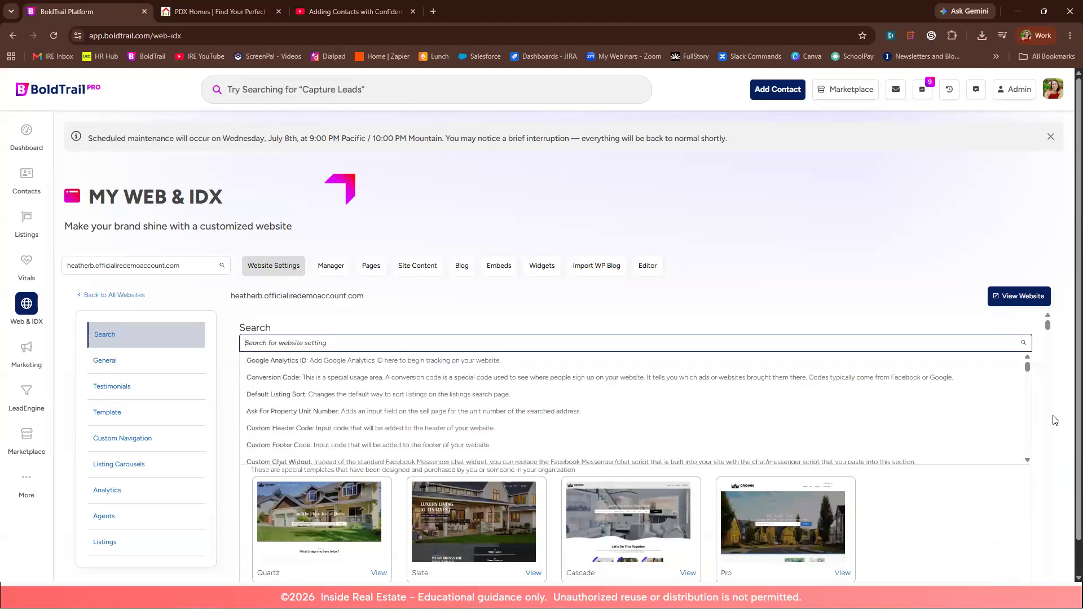
click(1051, 421)
Step: Show the Upload Your Own Background Image area, open its image file chooser and close it without choosing a file
scroll(971, 516, down, 10)
scroll(971, 517, down, 10)
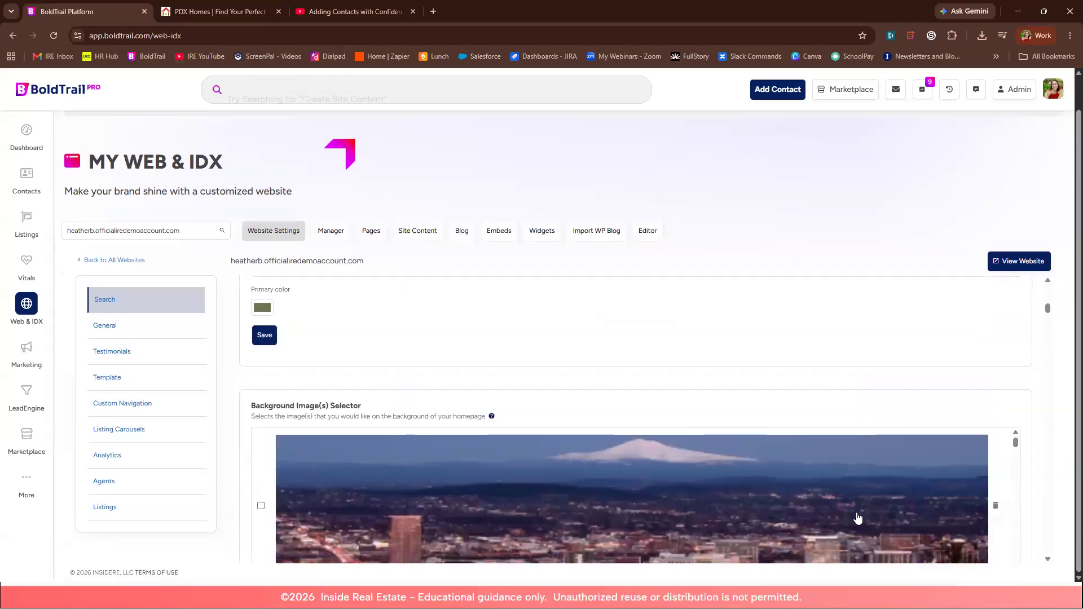
scroll(553, 427, up, 2)
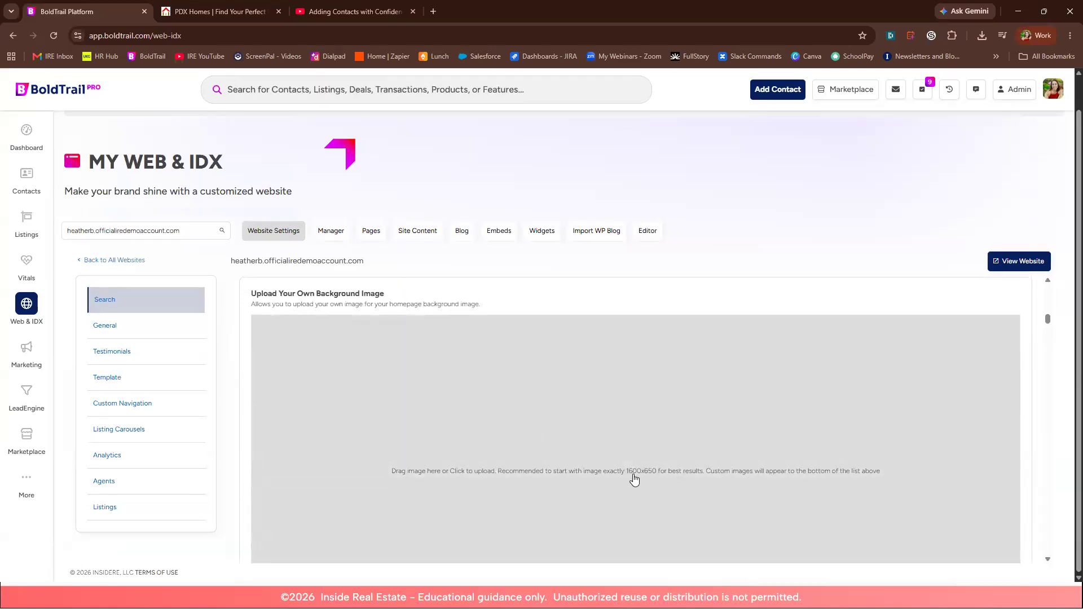
click(657, 480)
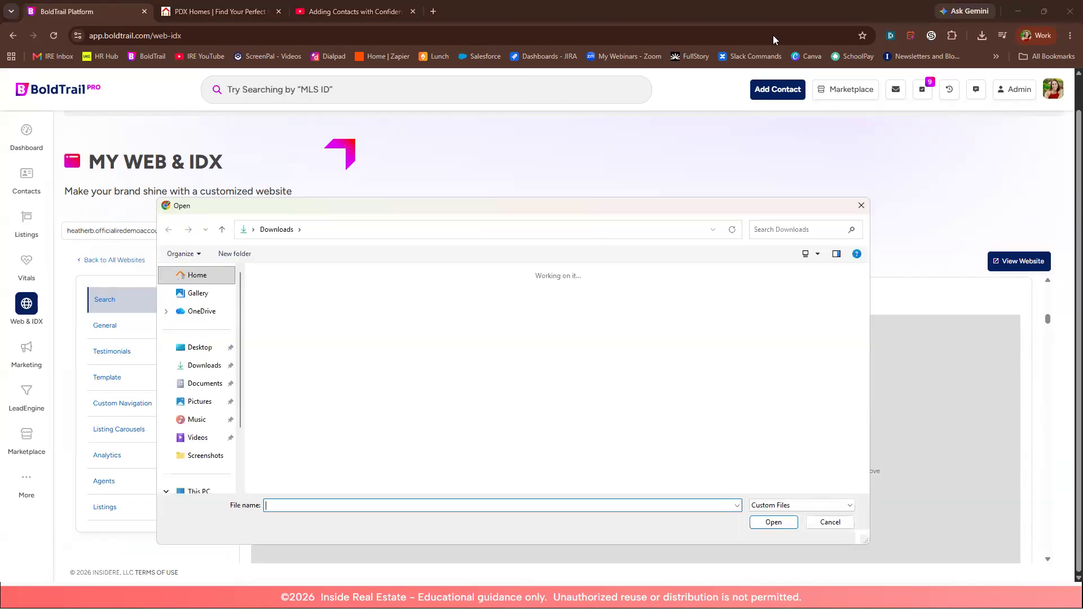
click(861, 206)
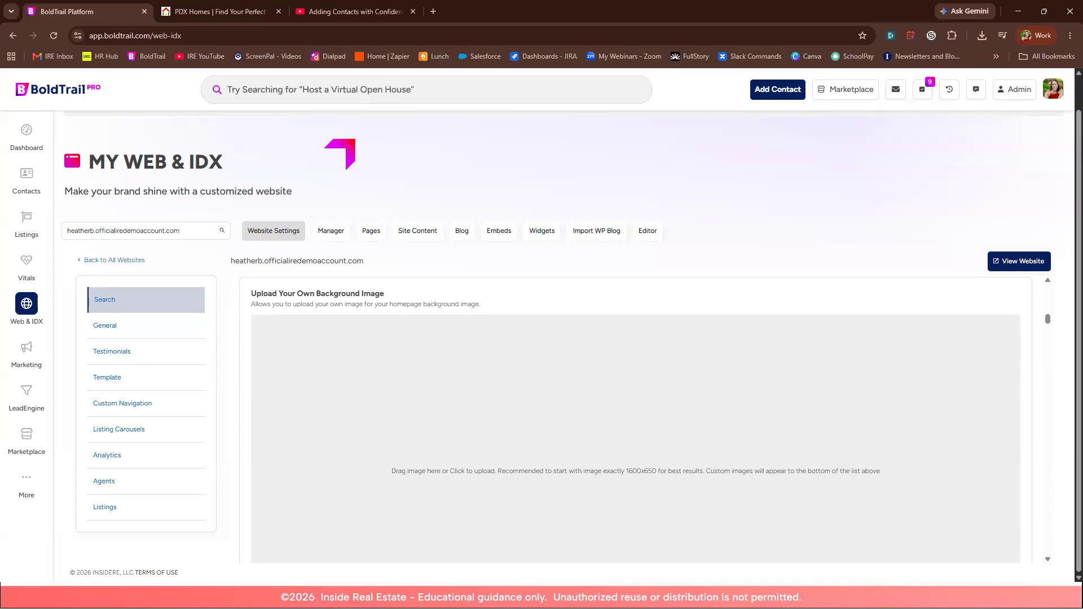
Step: Switch to YouTube, open the Inside Real Estate channel and locate its Breakthrough LIVE! playlist
click(334, 9)
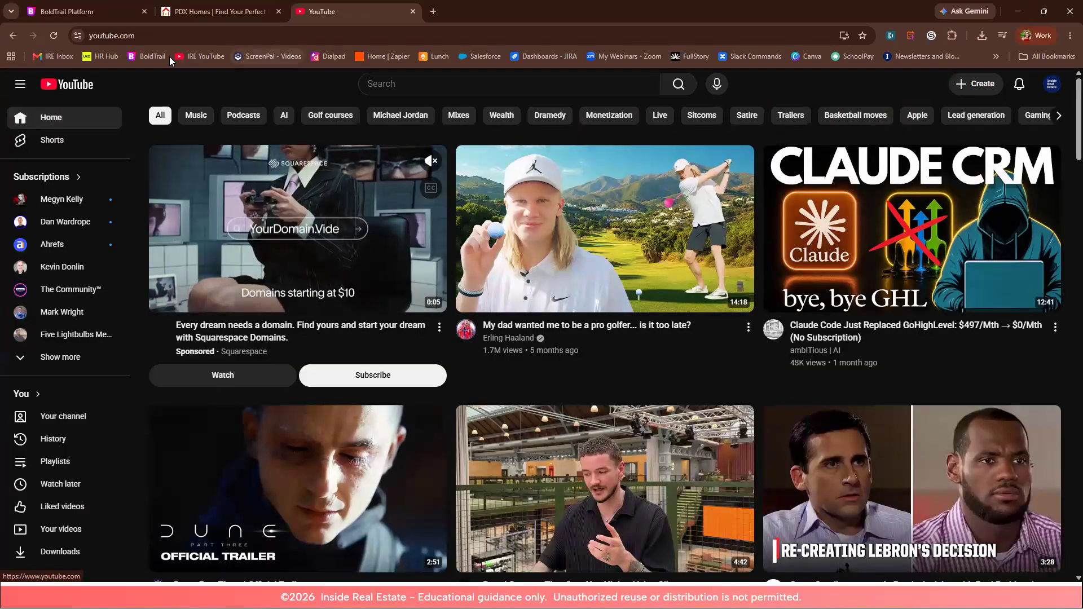
click(189, 59)
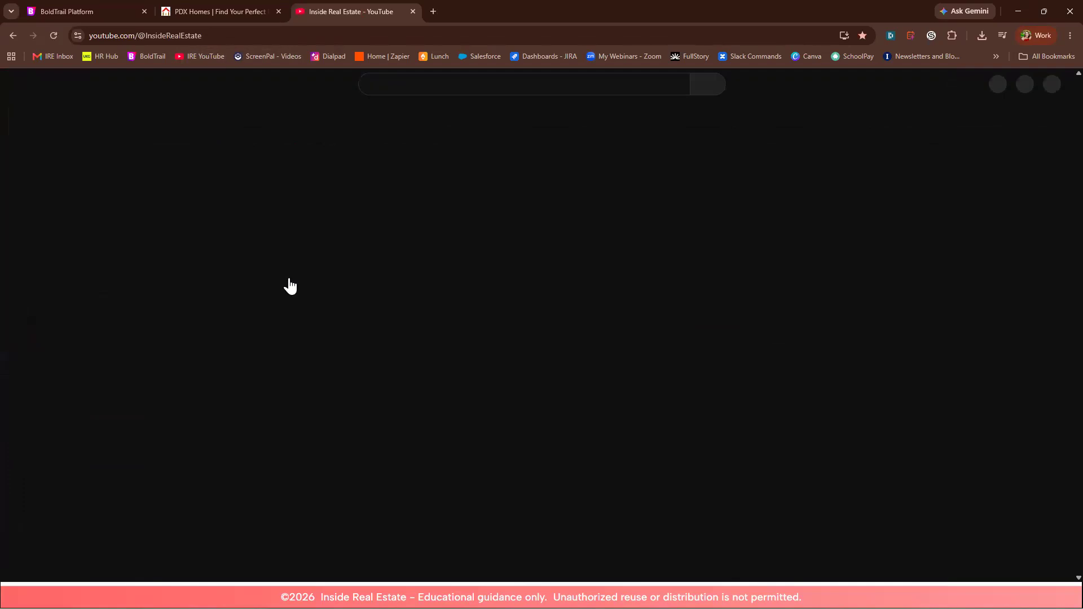
scroll(288, 282, down, 4)
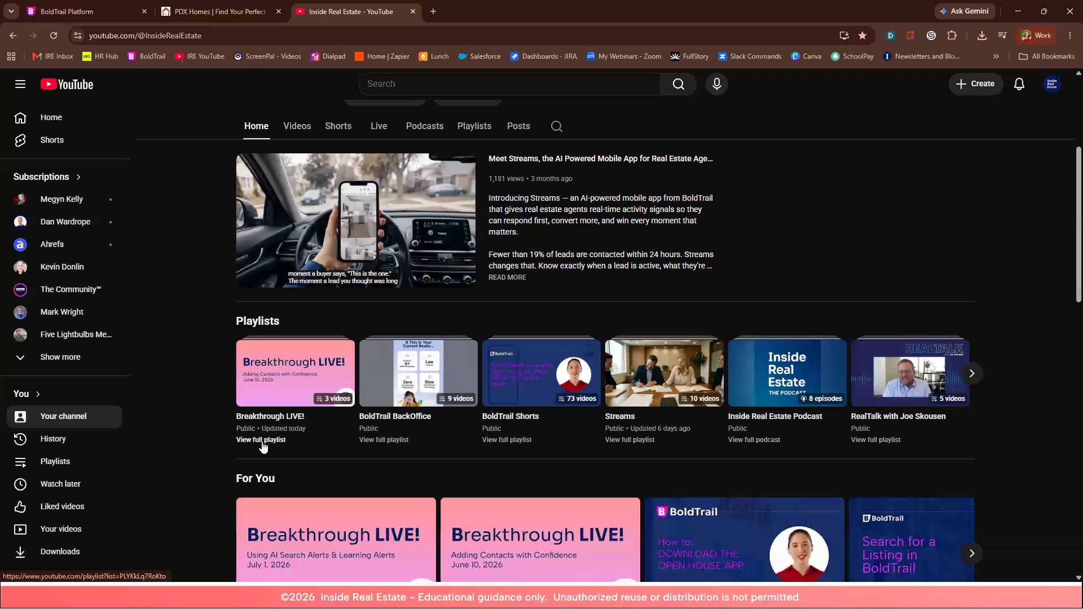
Step: View the public website's homepage, return to BoldTrail, and show the background image upload's file chooser without selecting a file
click(194, 12)
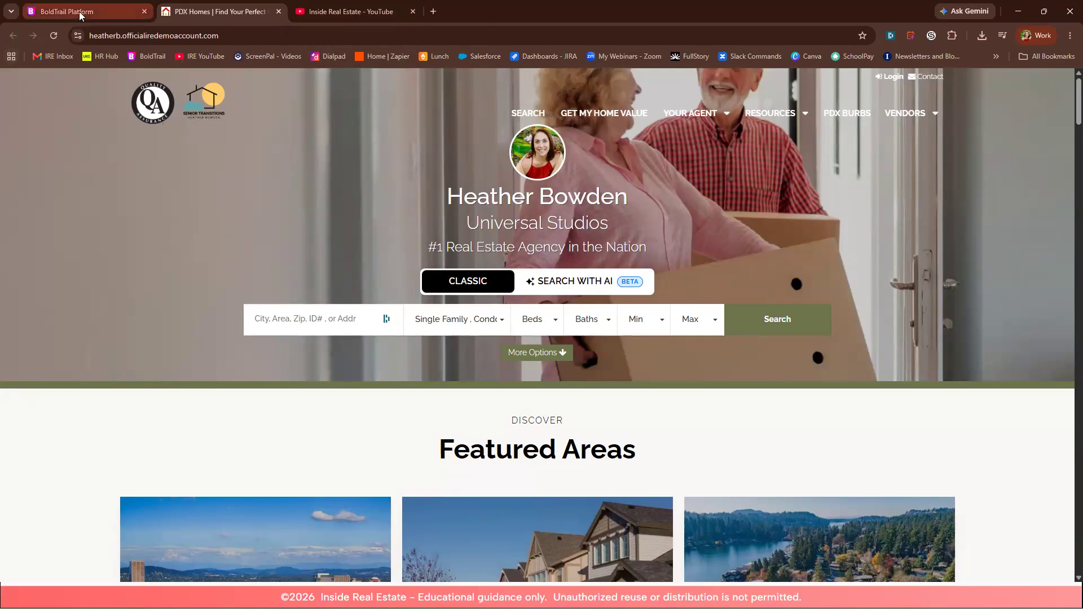
mouse_move(82, 16)
click(128, 17)
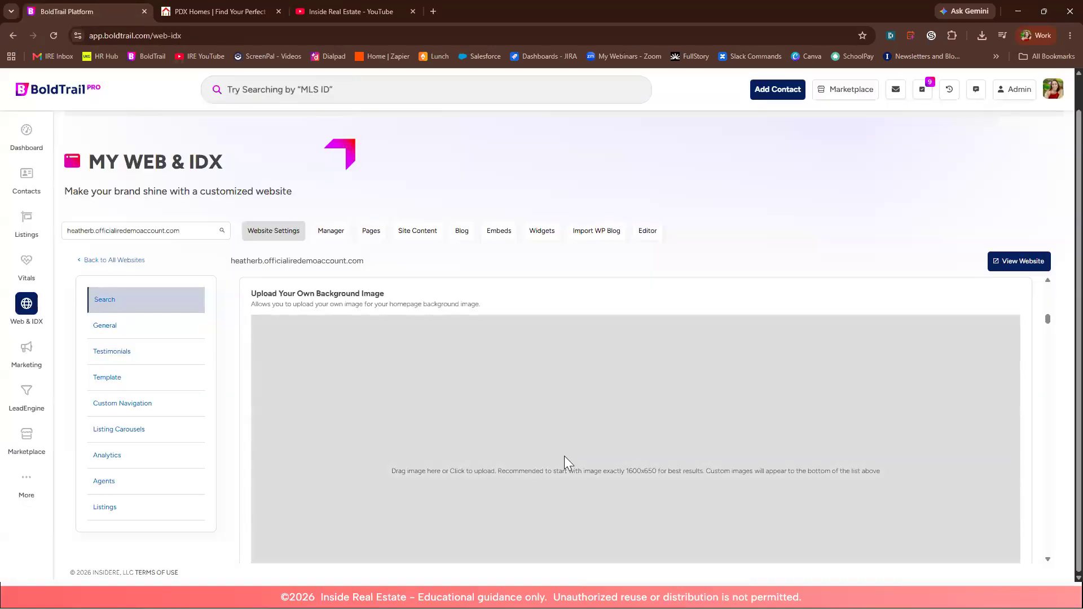
click(565, 456)
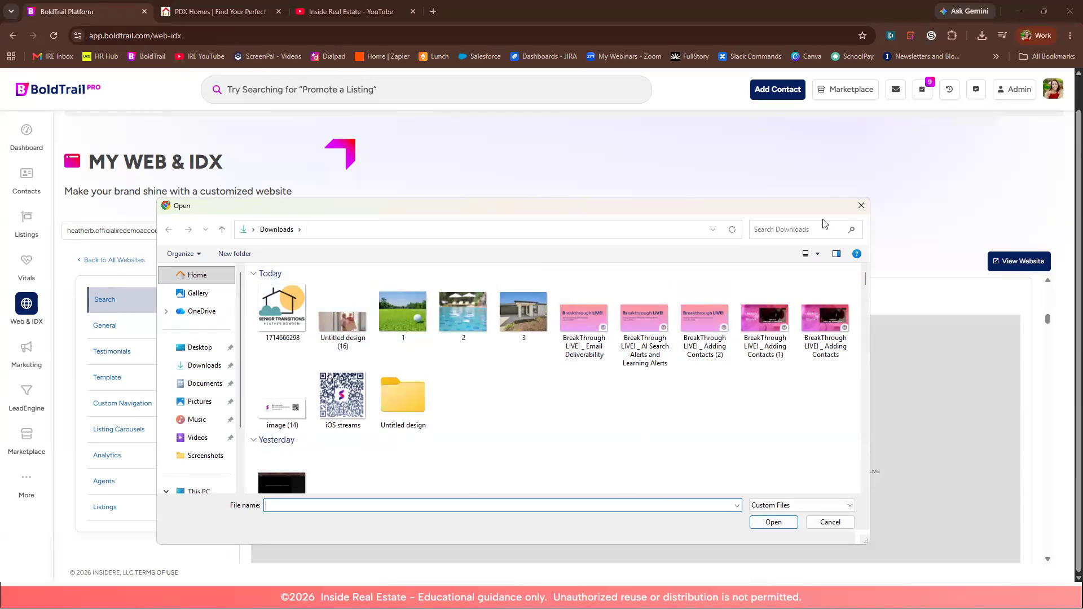
click(864, 206)
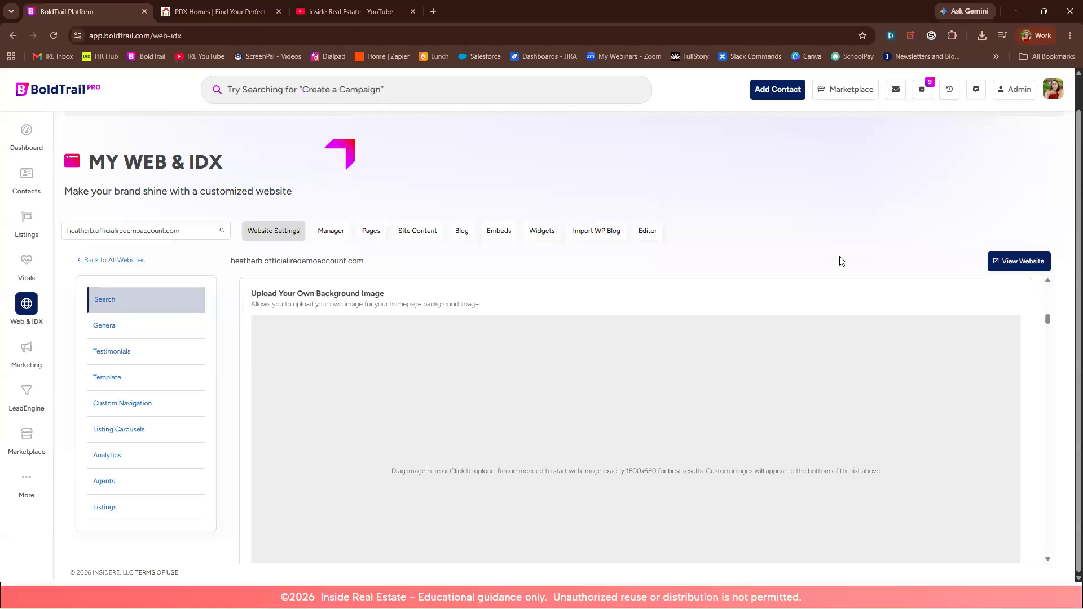
Step: Go to the Site Template setting and preview the Warrior and Champion default templates, closing each preview
scroll(658, 260, up, 20)
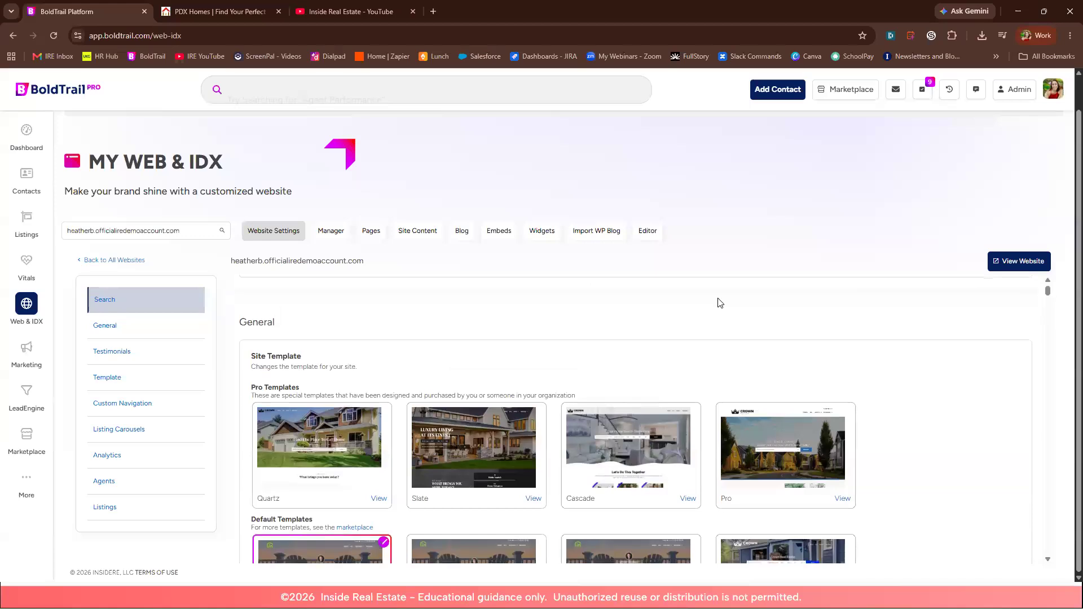
scroll(721, 303, down, 3)
scroll(808, 173, up, 2)
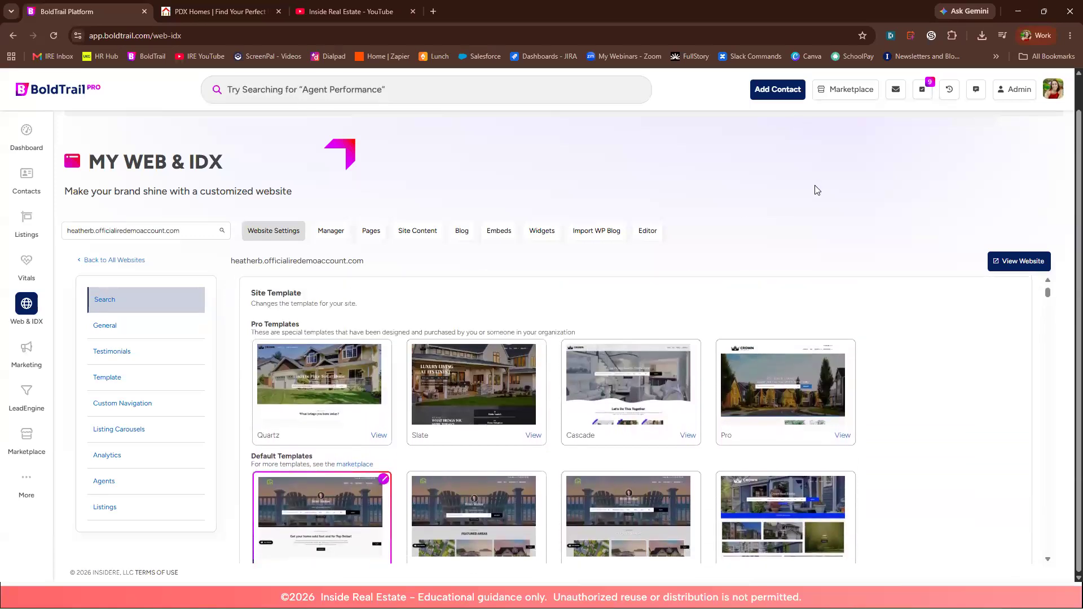
scroll(508, 423, down, 1)
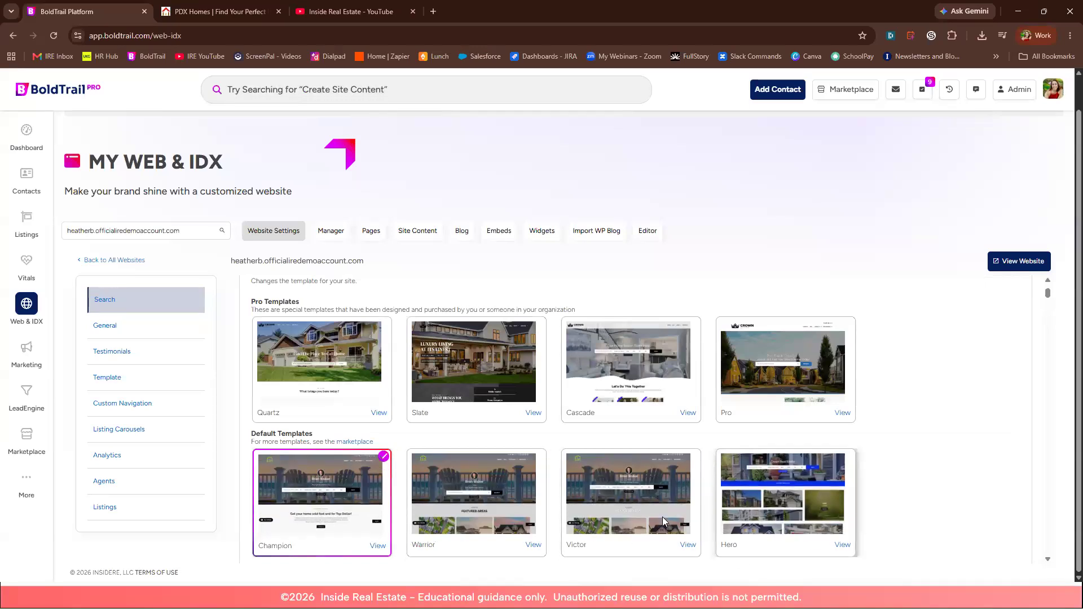
click(535, 546)
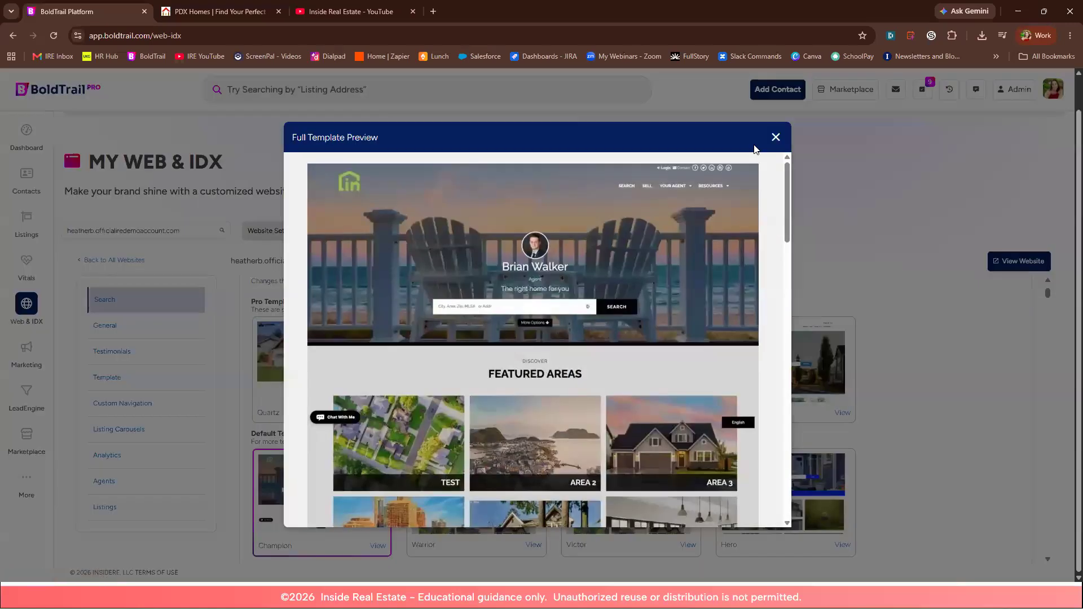
click(775, 138)
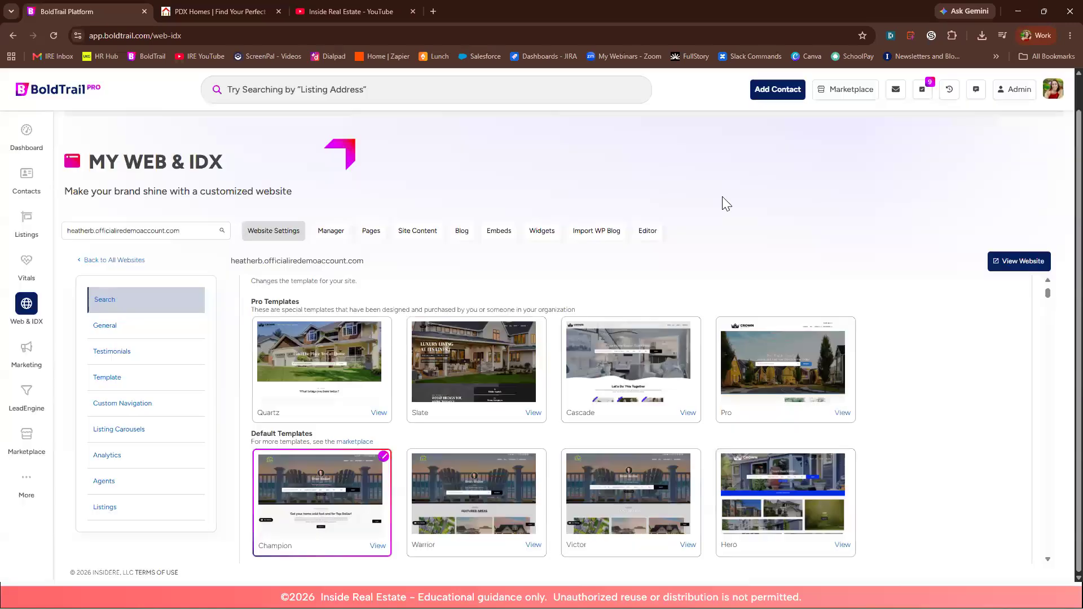
click(378, 548)
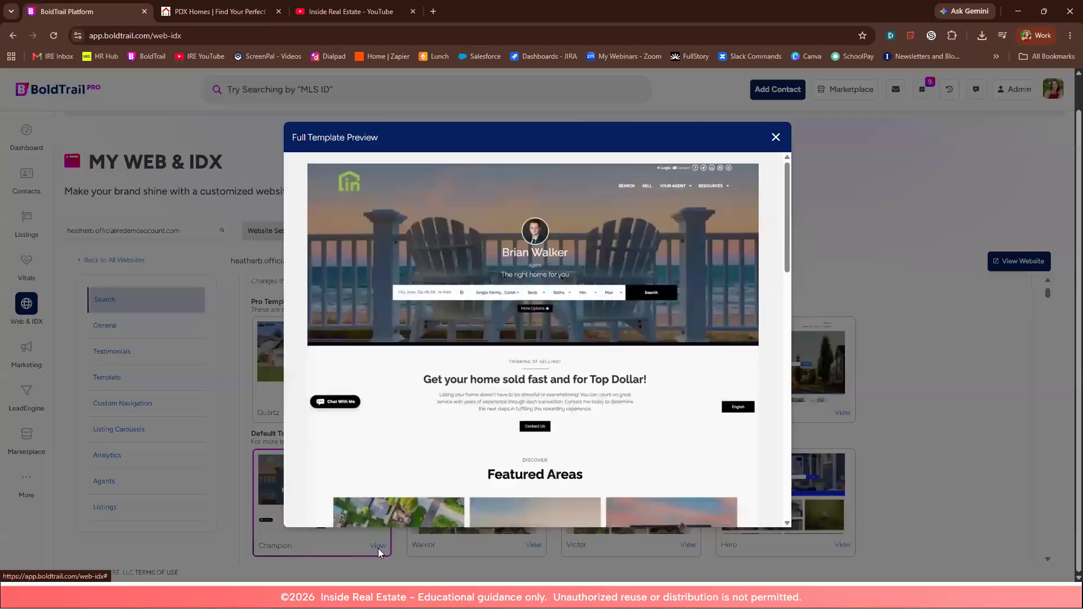
click(776, 139)
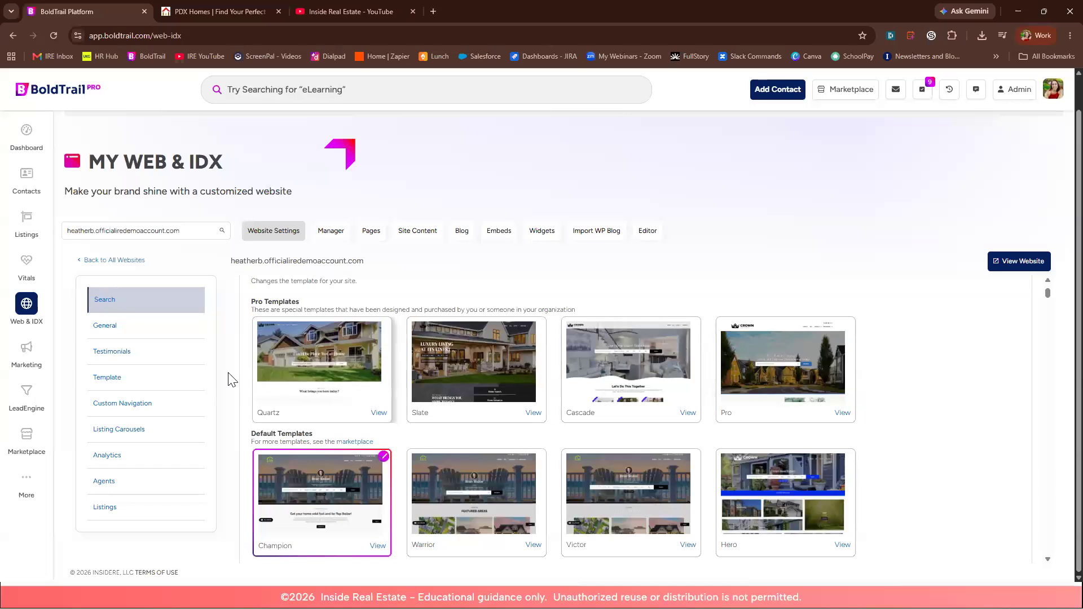
Step: Review the Pro and Default templates and the Premium Website Templates offered below them
scroll(875, 406, down, 2)
scroll(880, 409, up, 2)
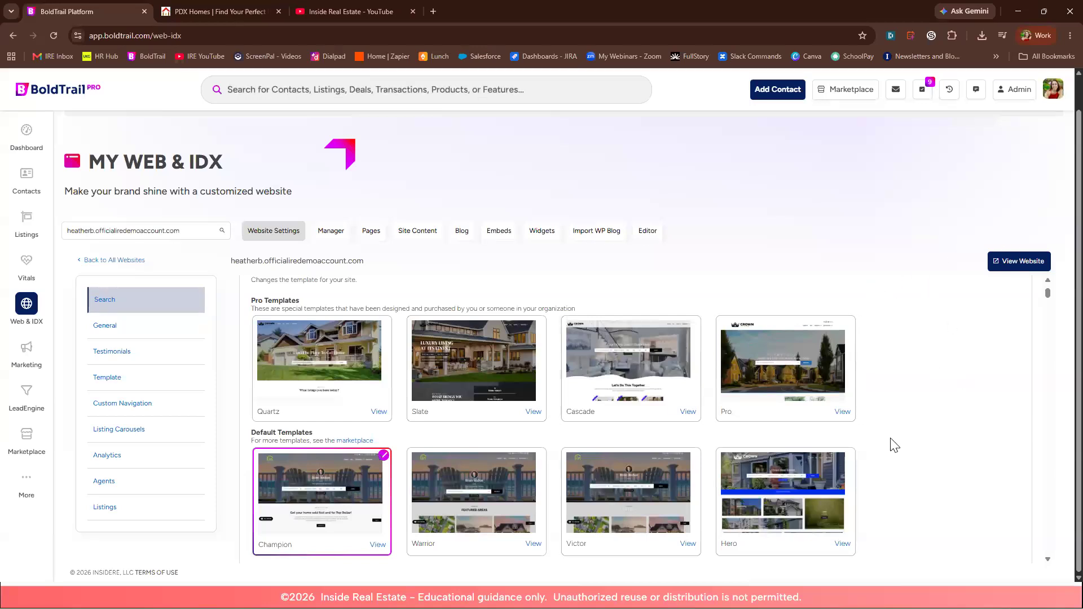
scroll(891, 446, down, 3)
scroll(891, 446, up, 2)
scroll(891, 446, down, 4)
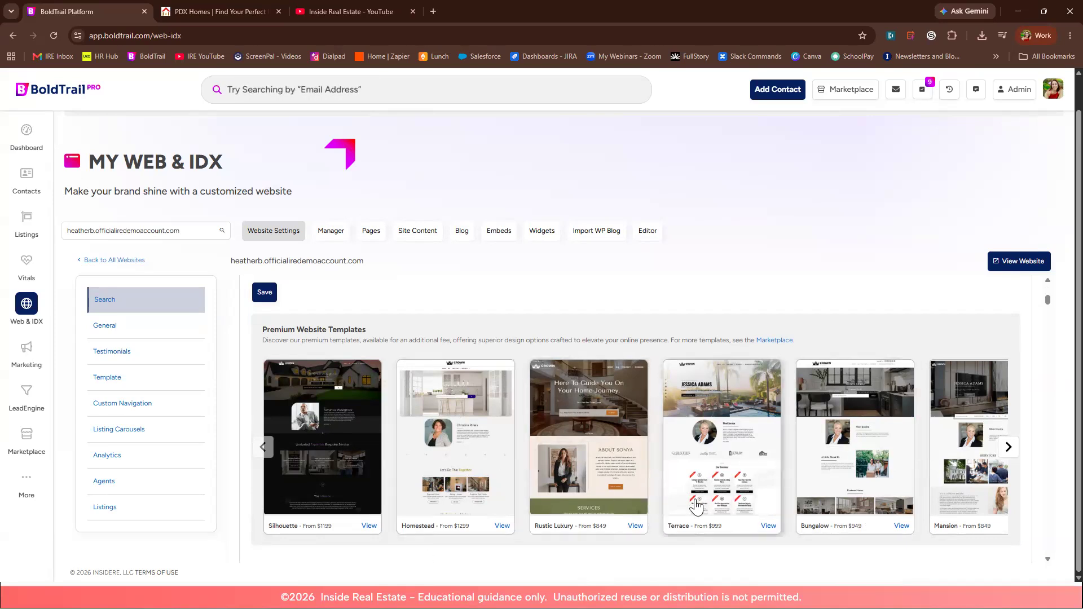
scroll(696, 508, down, 1)
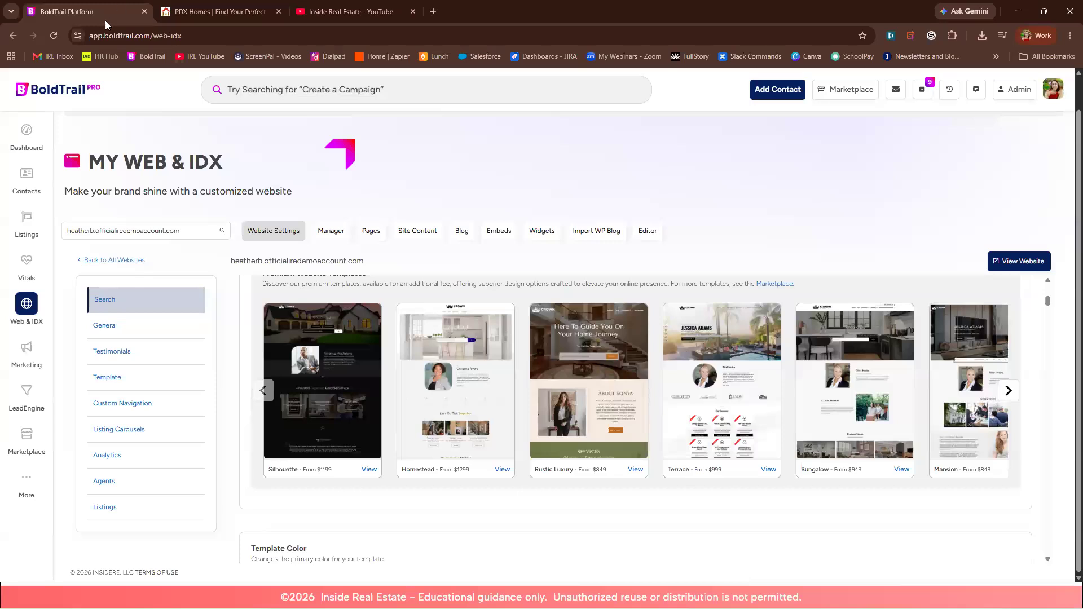
Step: Examine the public website's homepage sections, from Featured Areas through the listing carousels to the blog posts and Areas We Cover
click(211, 13)
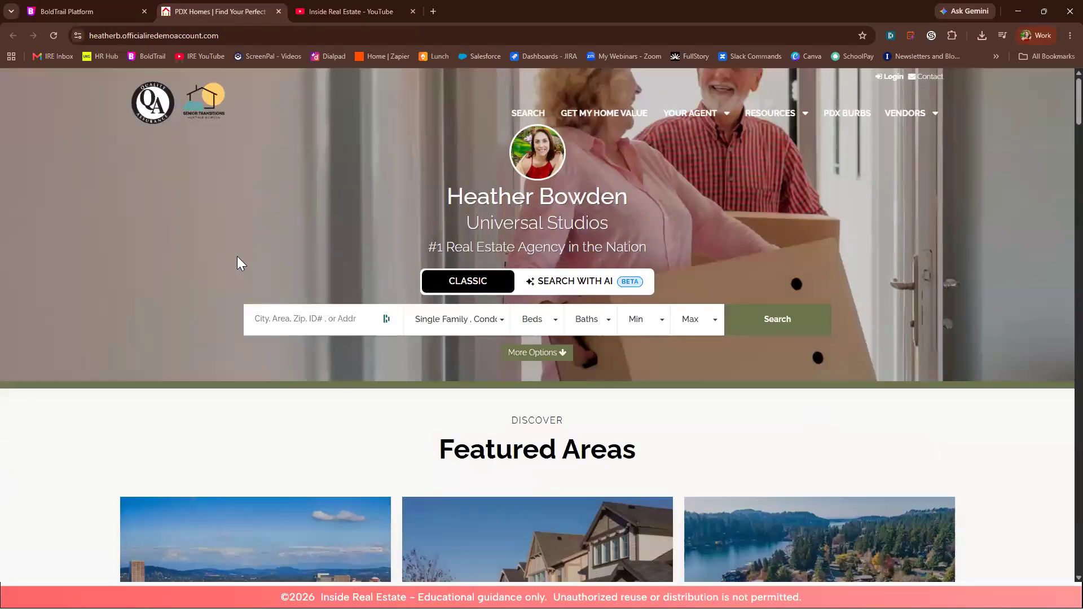
scroll(240, 263, down, 2)
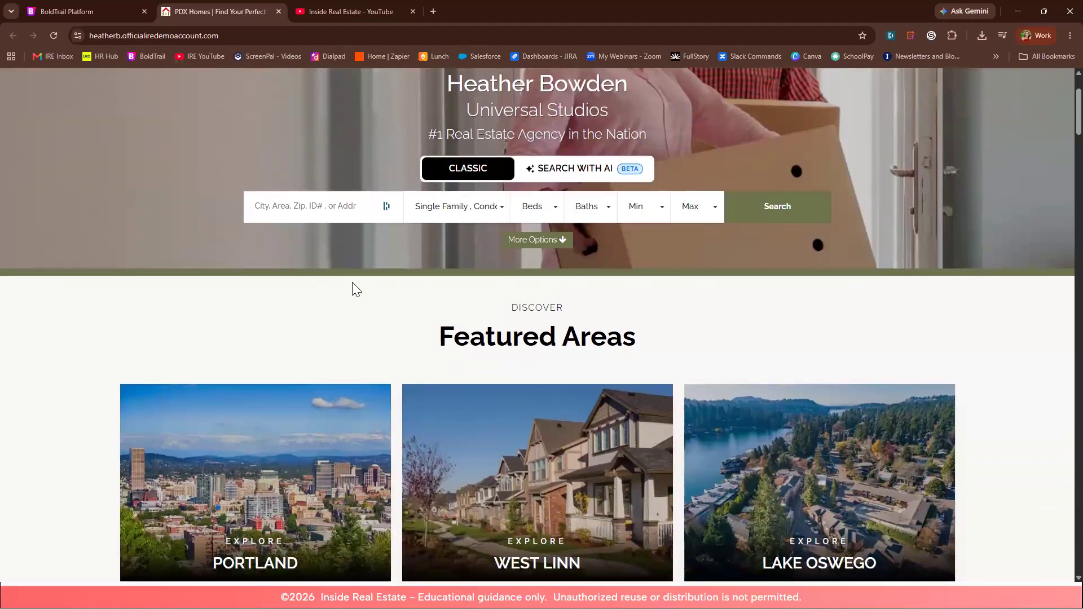
scroll(351, 285, down, 2)
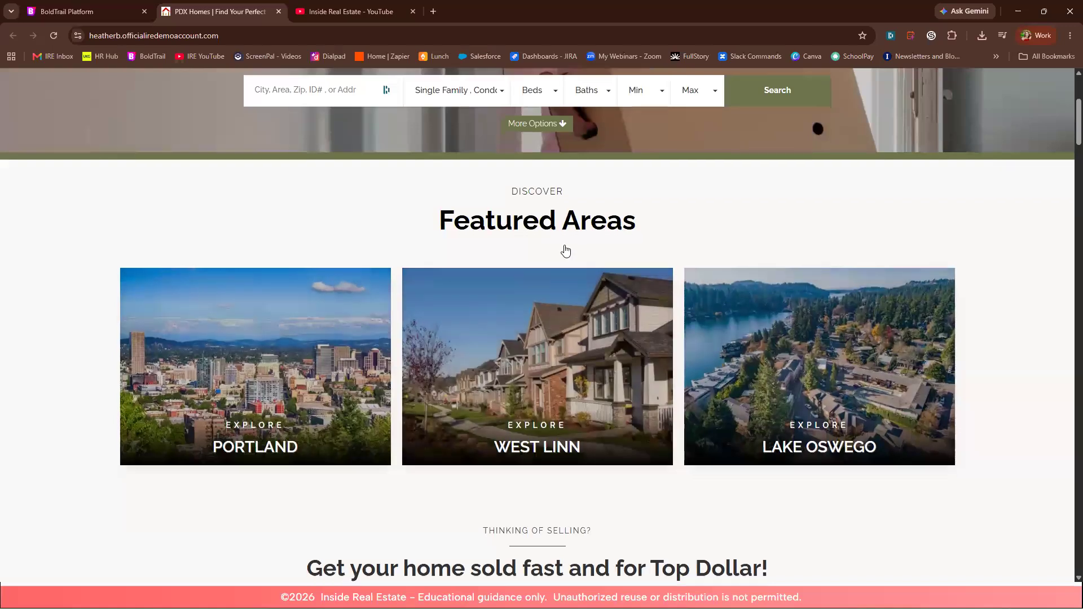
scroll(524, 260, down, 4)
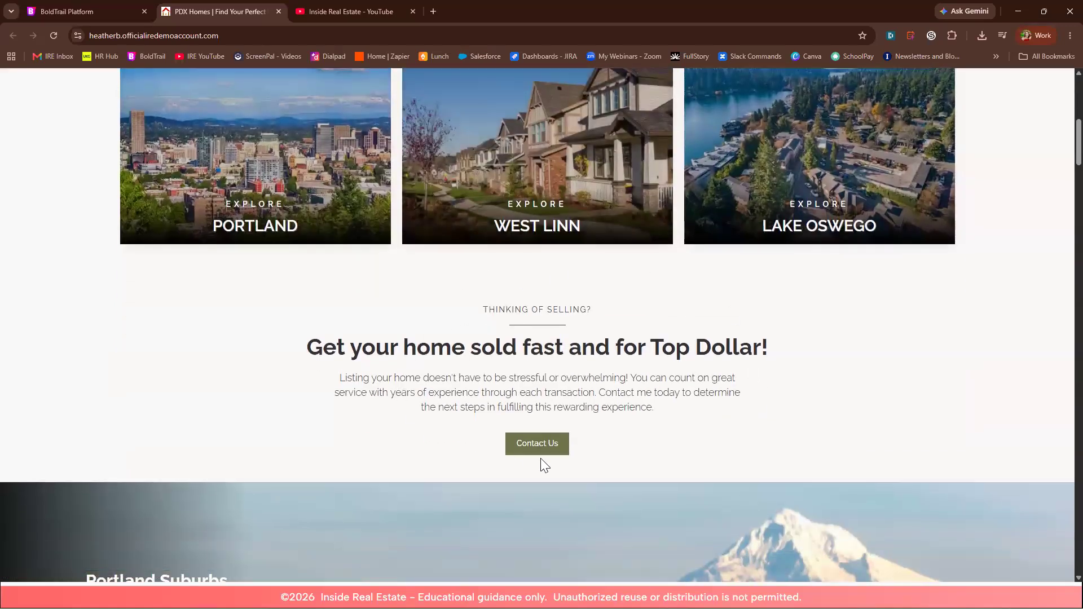
scroll(660, 407, down, 6)
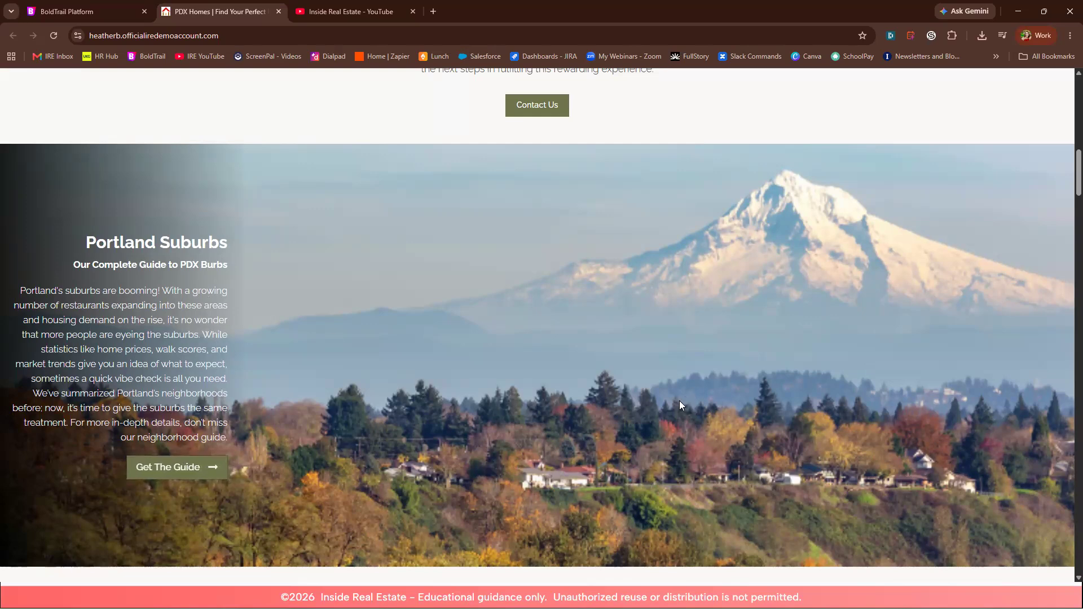
scroll(679, 401, down, 8)
scroll(581, 472, down, 10)
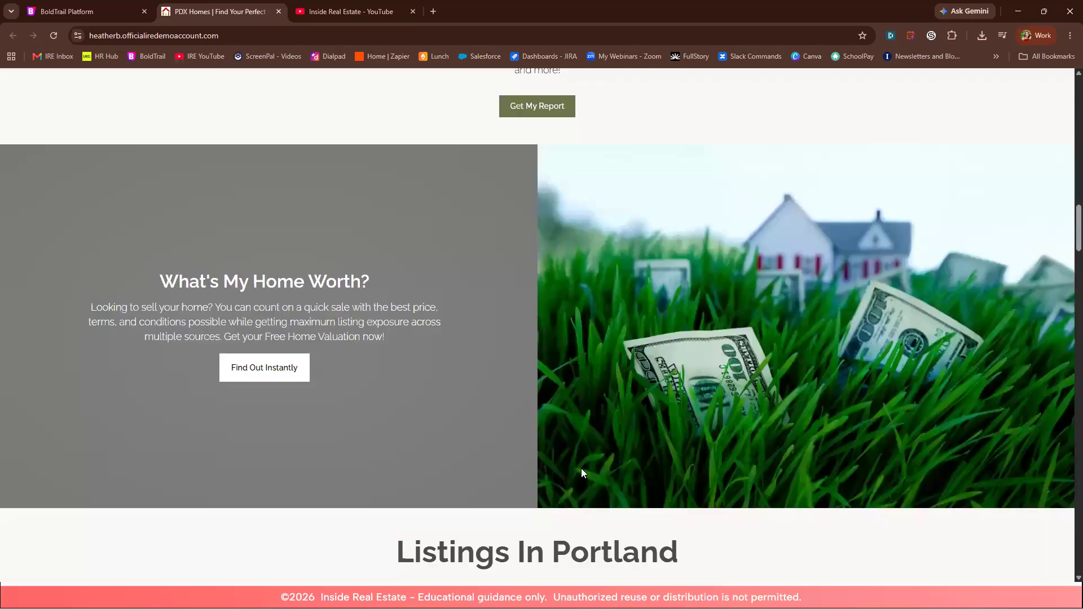
scroll(564, 462, up, 2)
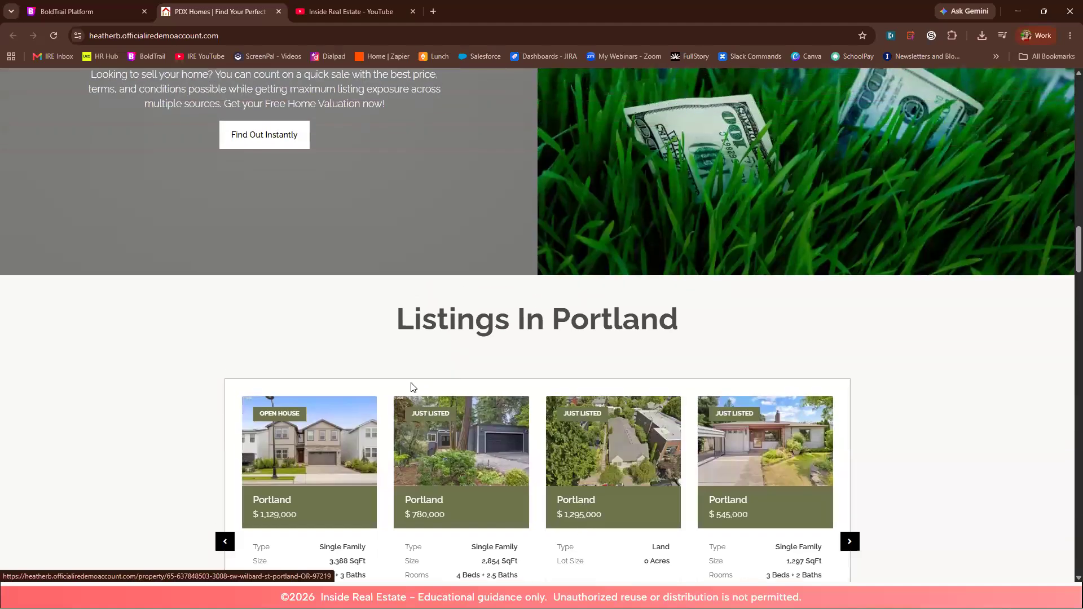
scroll(621, 333, down, 4)
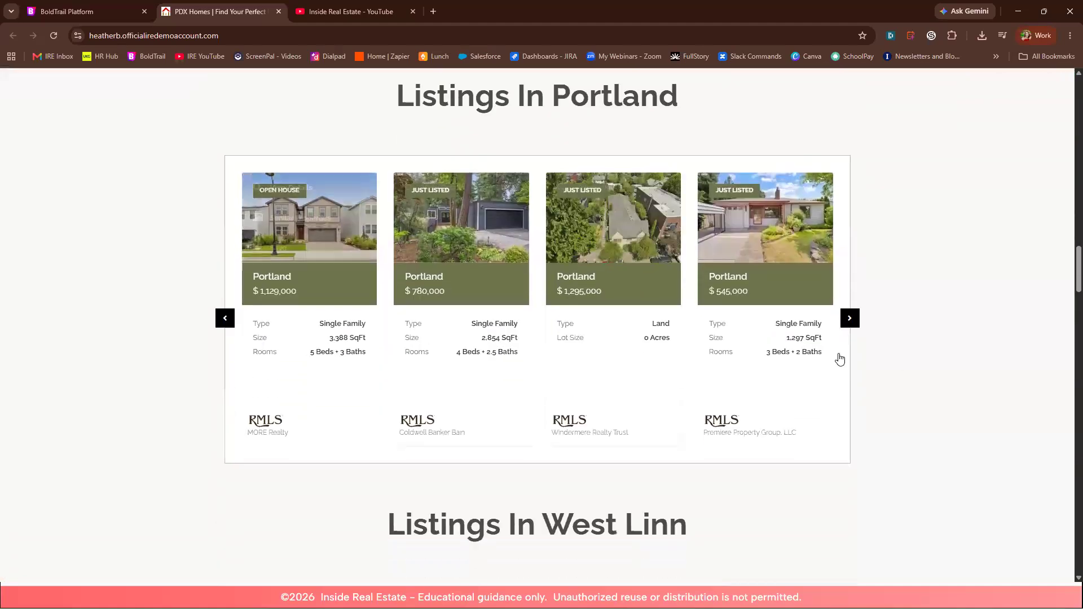
scroll(507, 423, down, 4)
scroll(535, 477, down, 18)
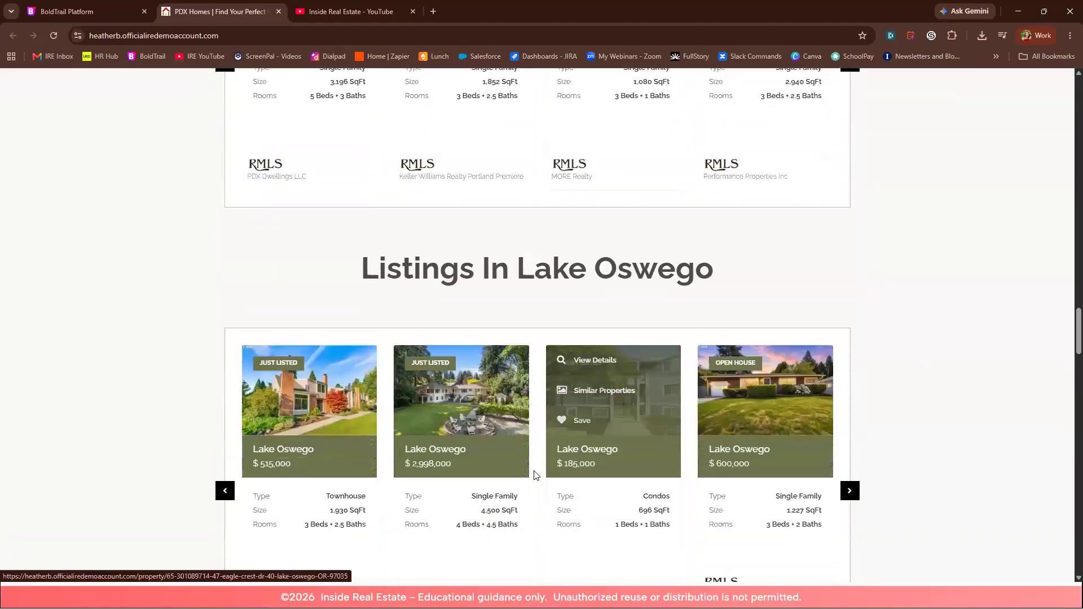
scroll(536, 477, down, 4)
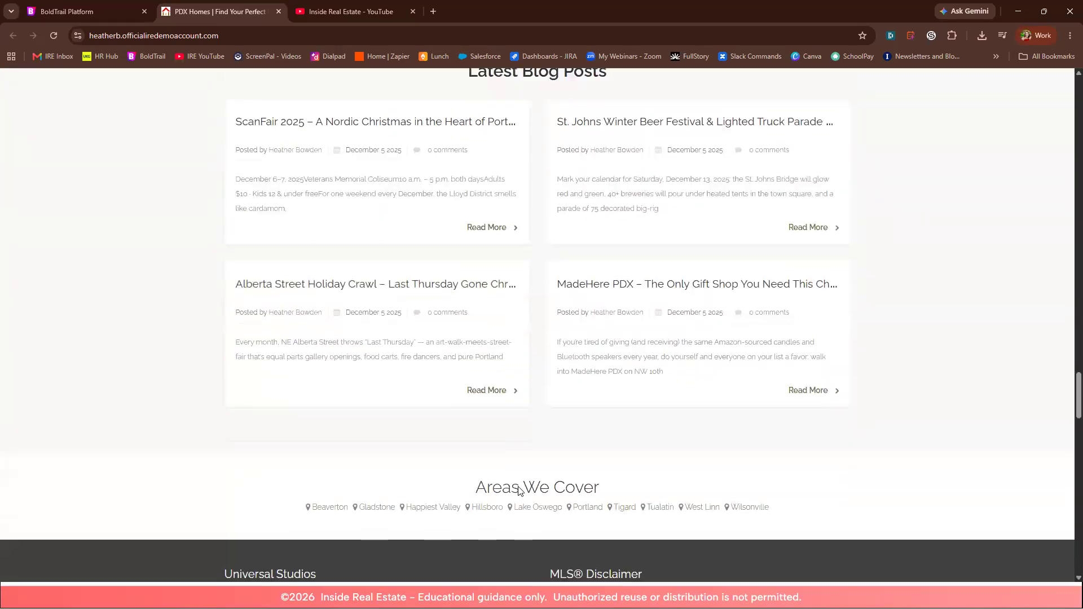
scroll(558, 479, up, 20)
scroll(566, 473, up, 15)
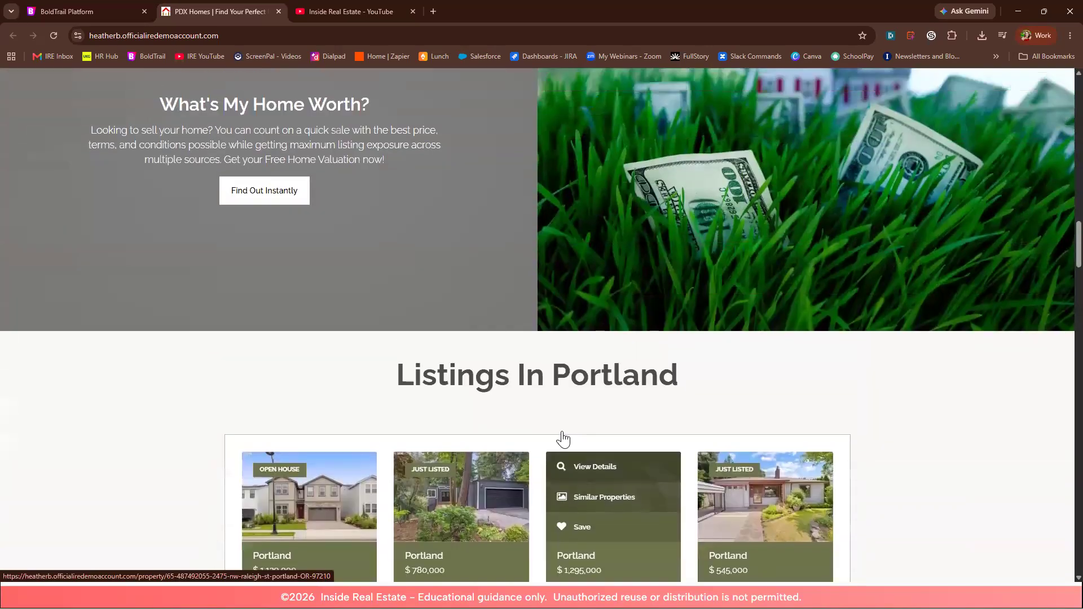
Step: Return from the public website's homepage to BoldTrail and open the website's homepage widgets settings
scroll(616, 430, up, 15)
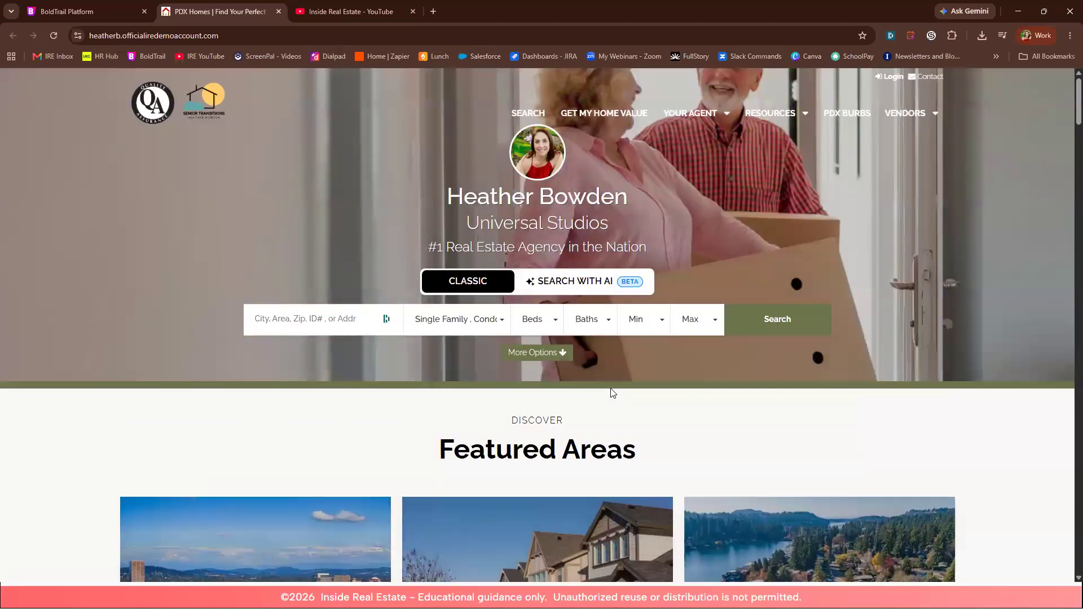
click(69, 14)
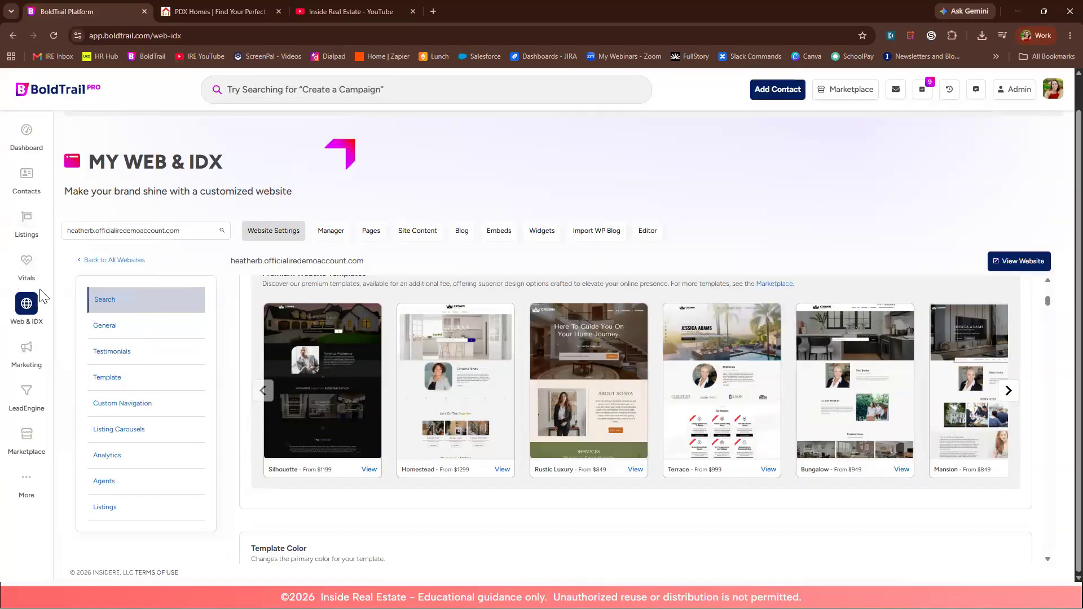
click(539, 235)
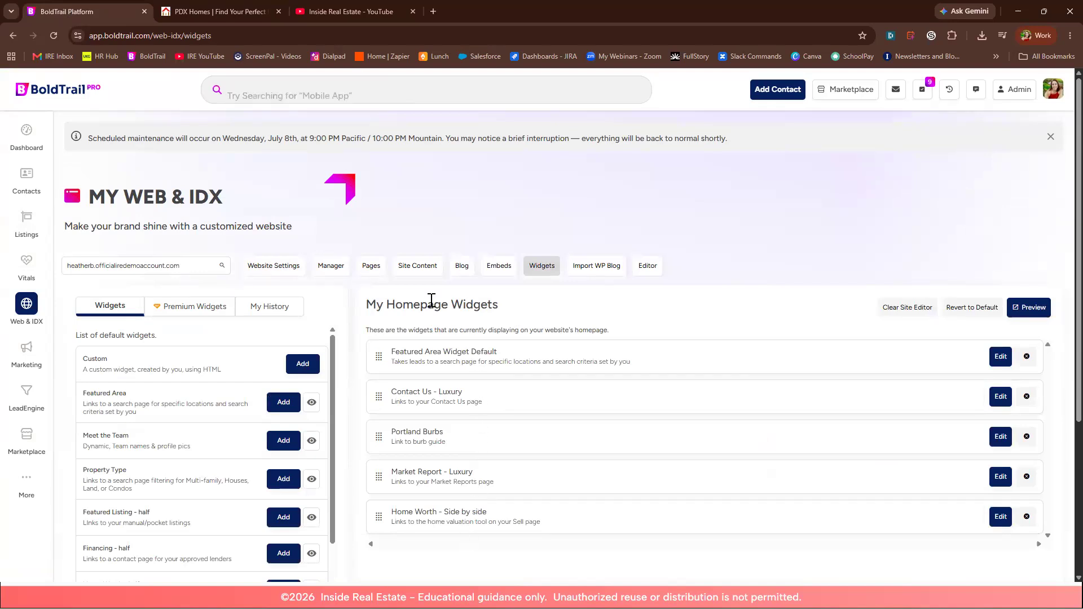
Step: Compare the Featured Areas and Contact Us sections on the public homepage with BoldTrail's list of homepage widgets, ending in BoldTrail
click(250, 13)
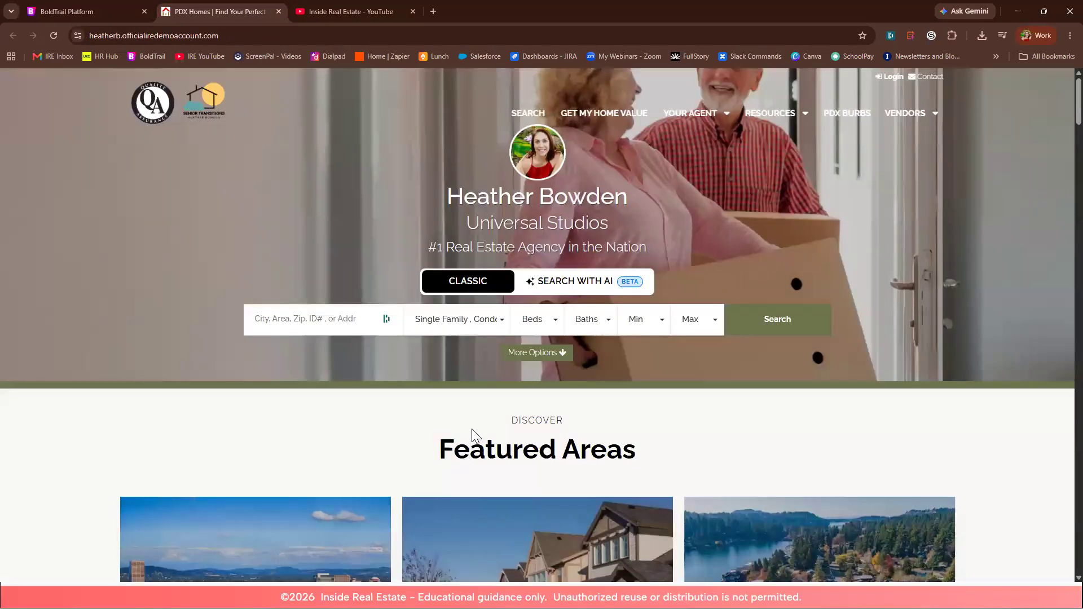
scroll(472, 429, down, 7)
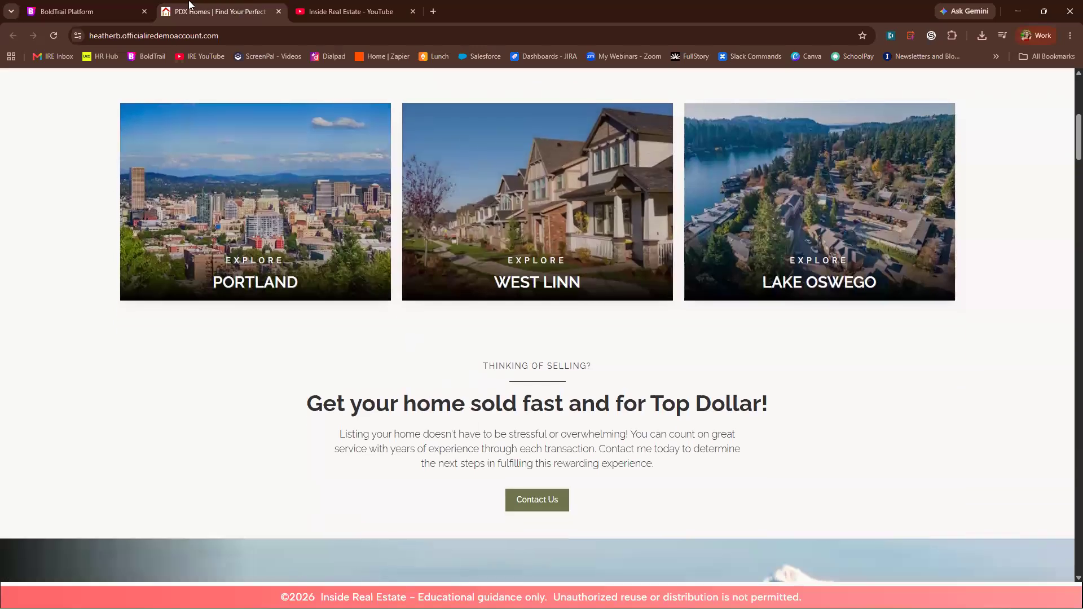
click(59, 10)
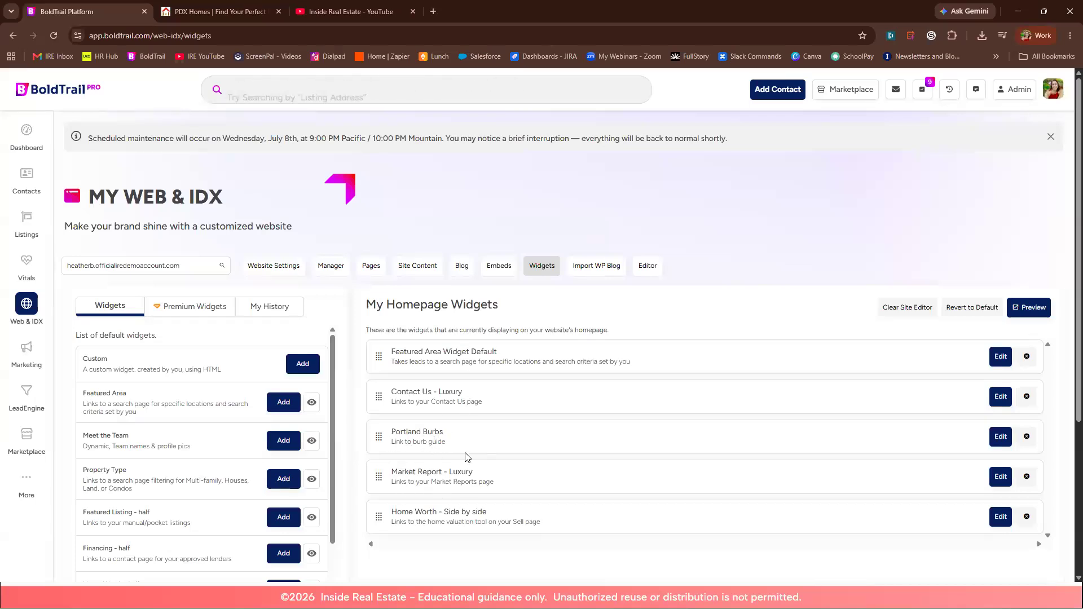
click(240, 11)
scroll(488, 282, up, 5)
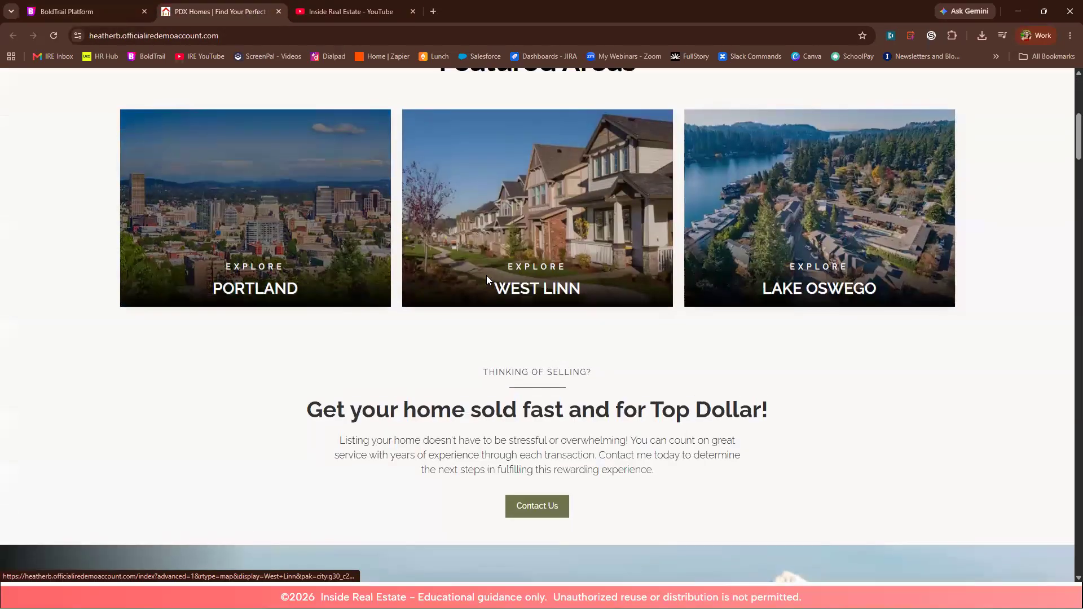
scroll(489, 285, down, 4)
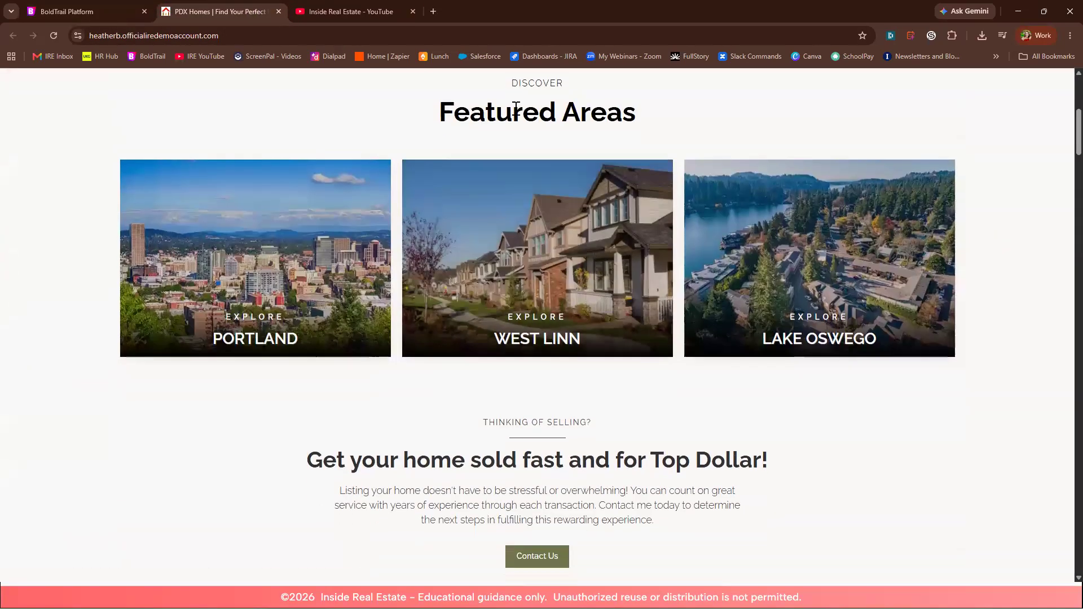
click(102, 9)
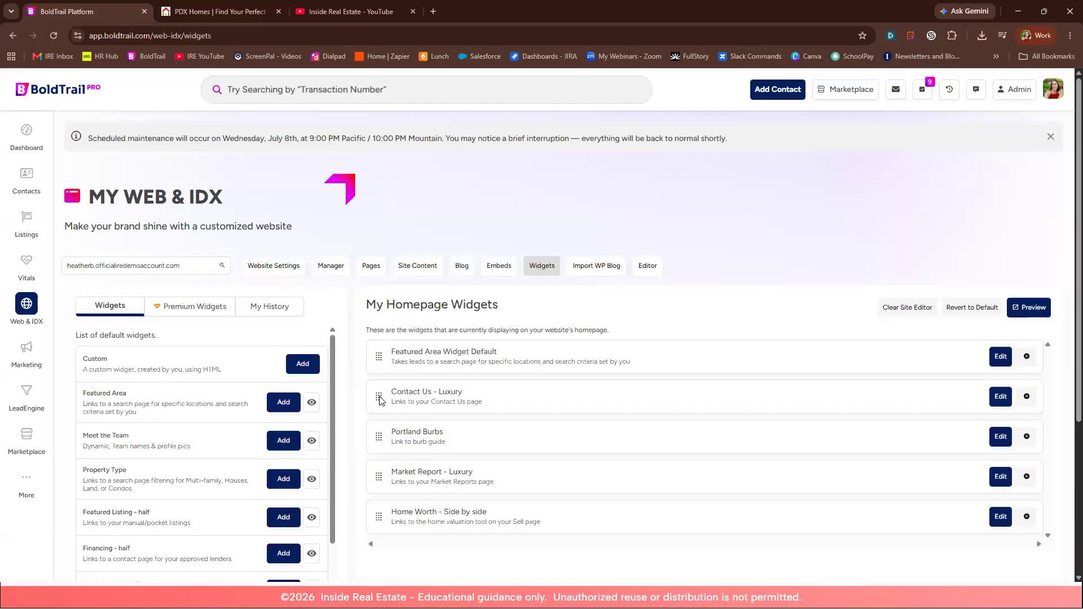
Step: Move the Contact Us - Luxury widget above Featured Area Widget Default and restore the original order
drag(380, 397, 380, 353)
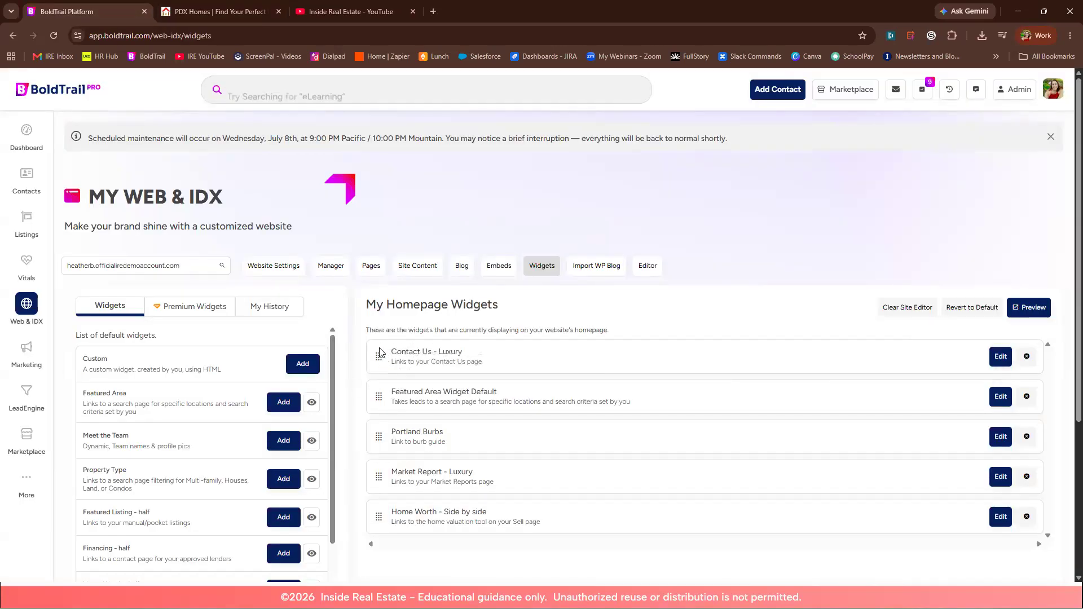
drag(378, 391, 378, 406)
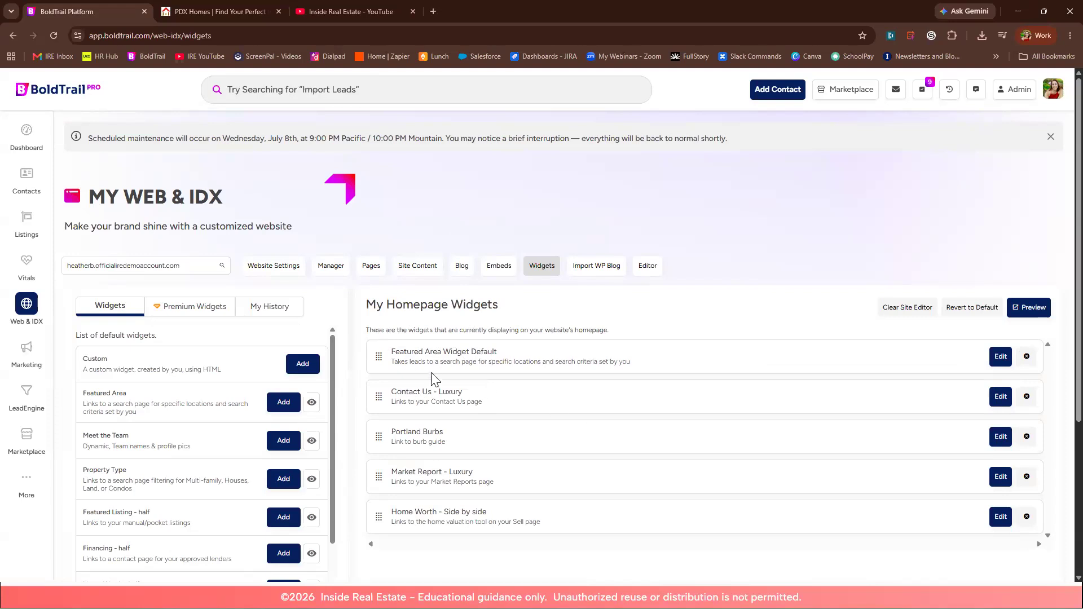
Step: Remove the Featured Area Widget Default and Contact Us - Luxury widgets from the homepage, confirming each removal
click(1027, 361)
click(505, 316)
click(1027, 362)
click(511, 316)
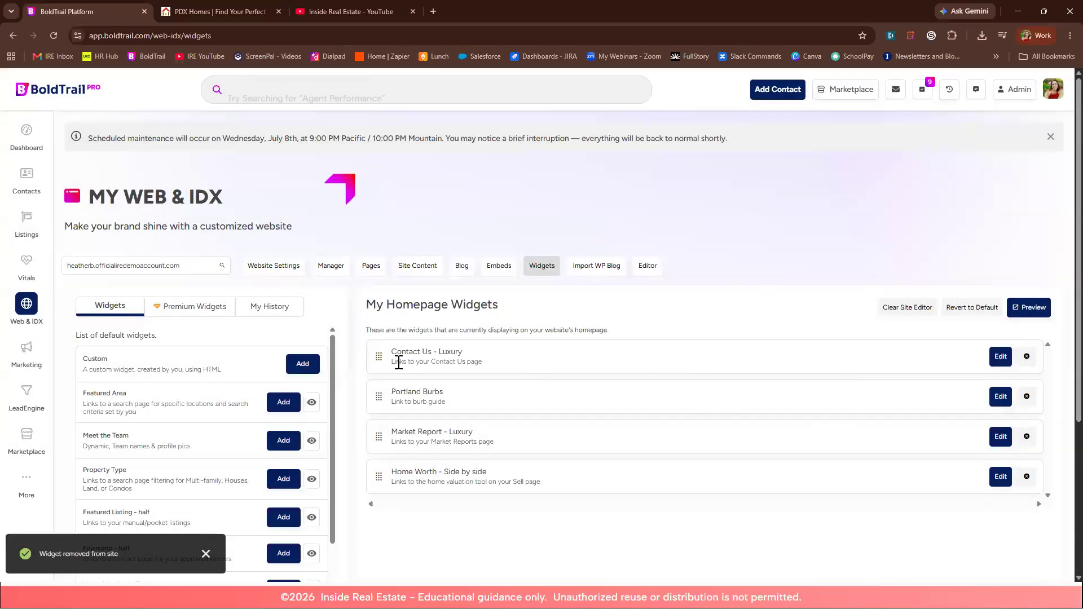
Step: Review the history of previously added or created widgets, down to the oldest entries
click(273, 310)
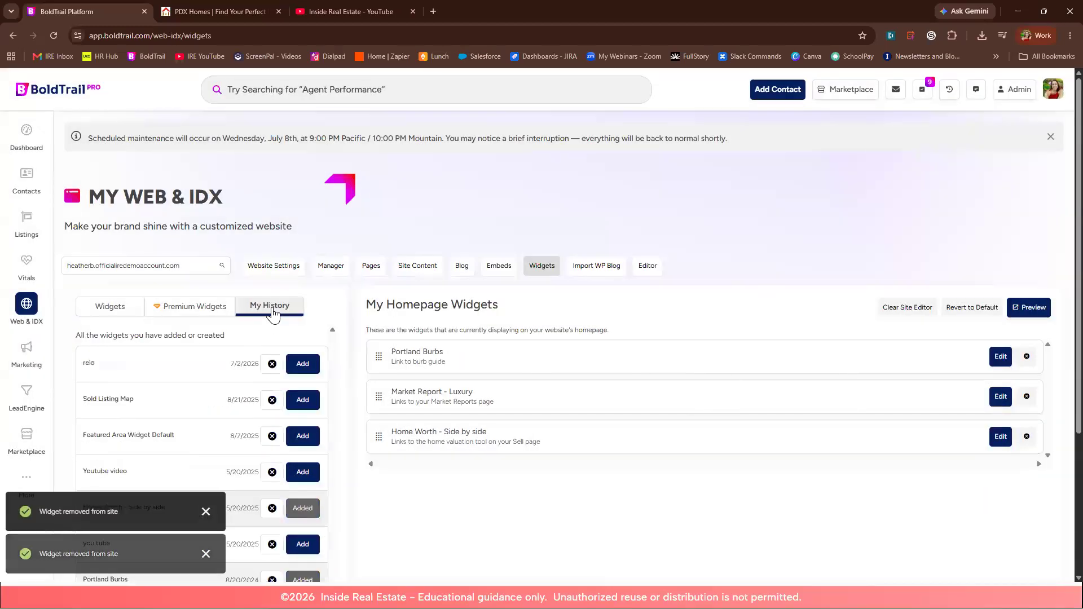
scroll(164, 494, down, 3)
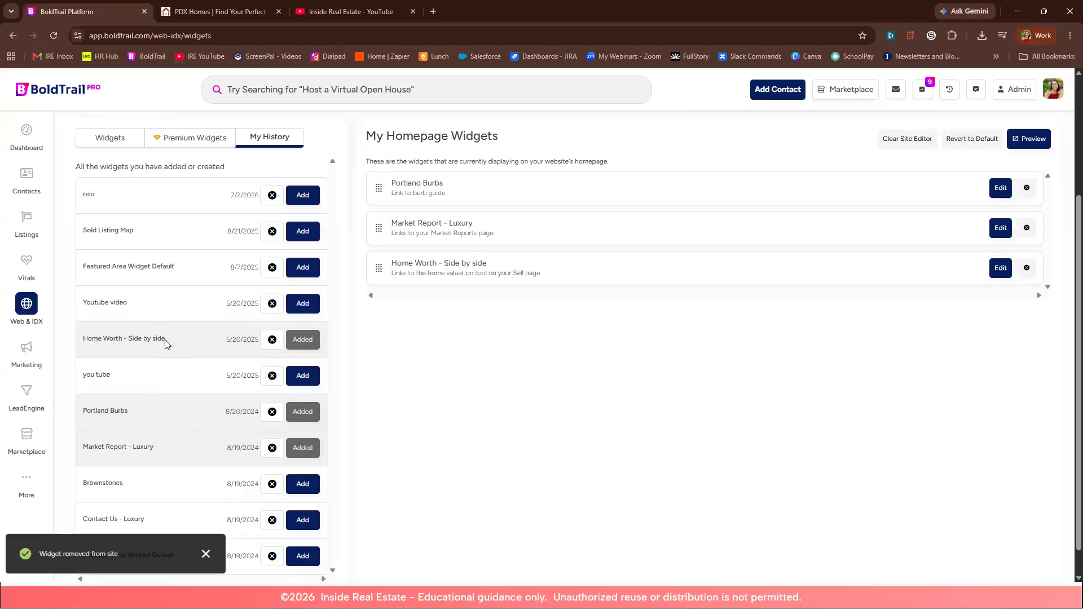
scroll(168, 461, down, 1)
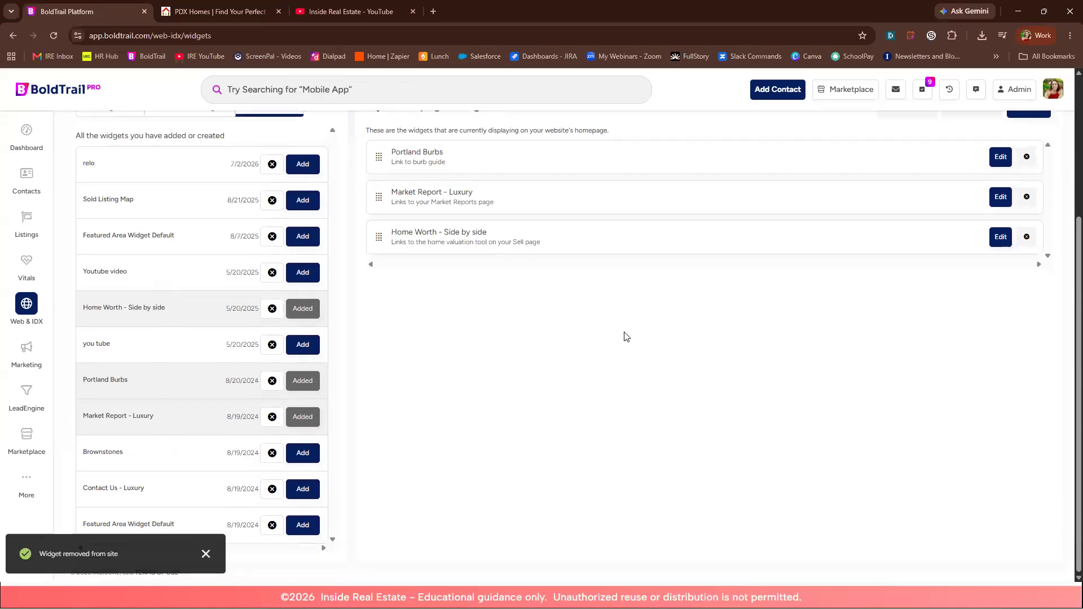
scroll(626, 337, up, 4)
Step: Remove the Portland Burbs, Market Report - Luxury and Home Worth - Side by side widgets from the homepage
click(1027, 357)
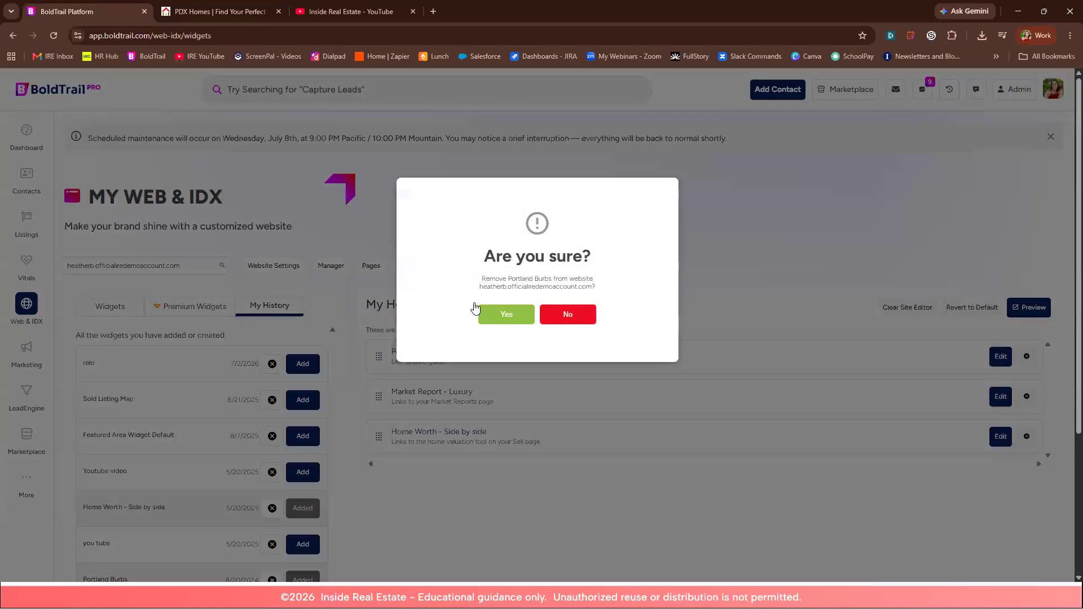
click(570, 315)
click(1027, 356)
click(569, 315)
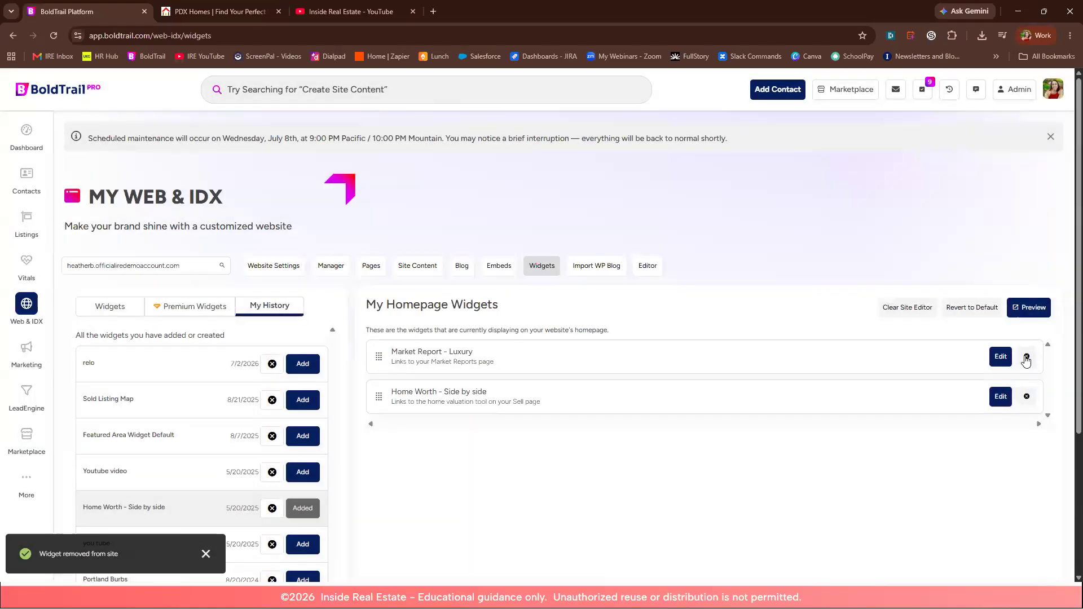
click(1027, 357)
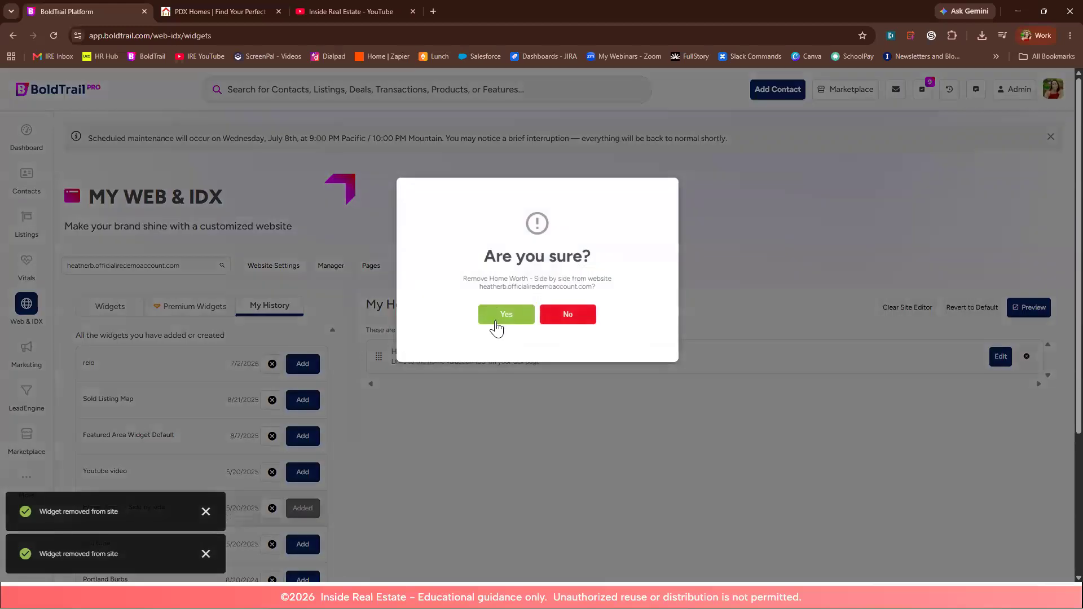
click(506, 314)
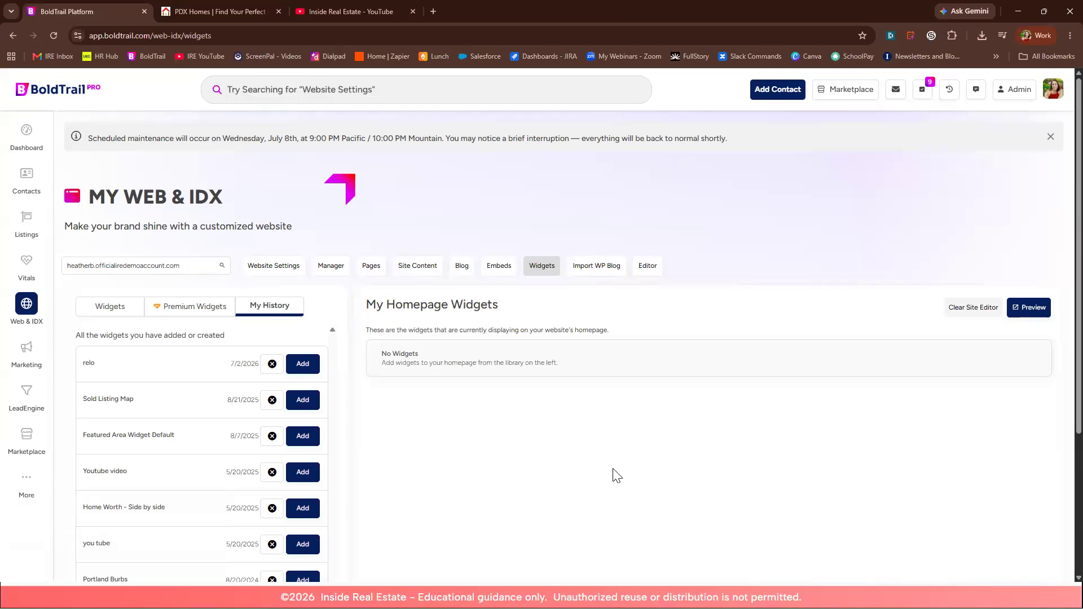
Step: View the Featured Areas section on the public homepage and return to BoldTrail's list of default widgets
click(252, 12)
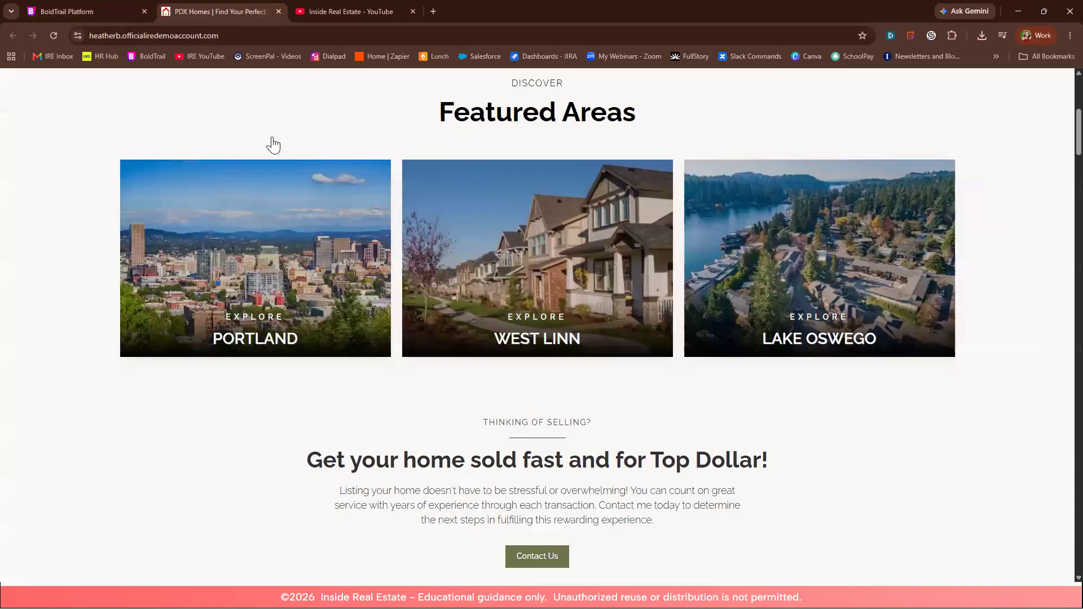
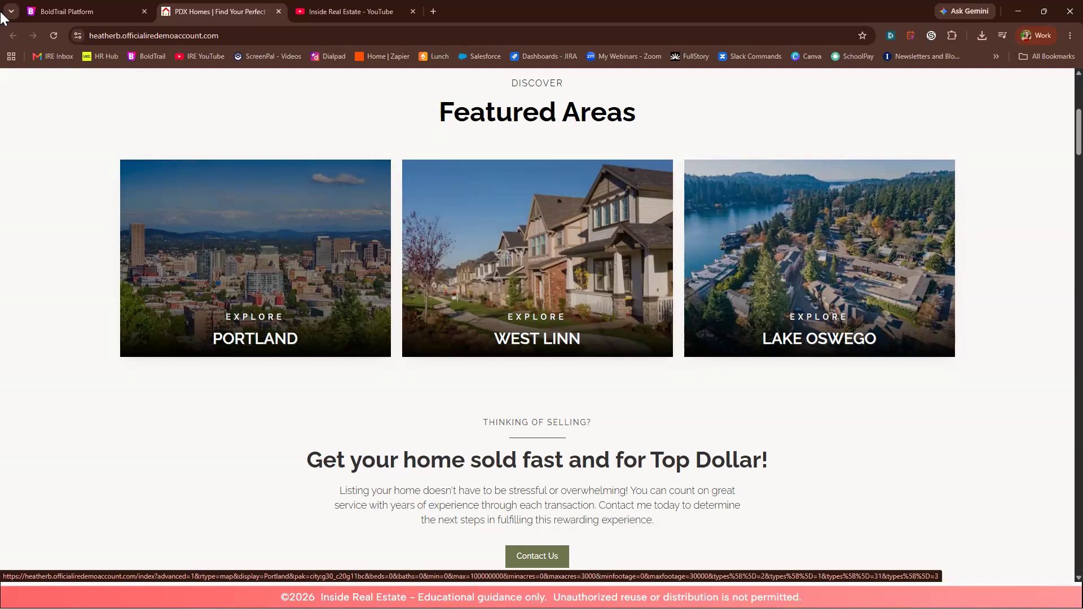
click(86, 9)
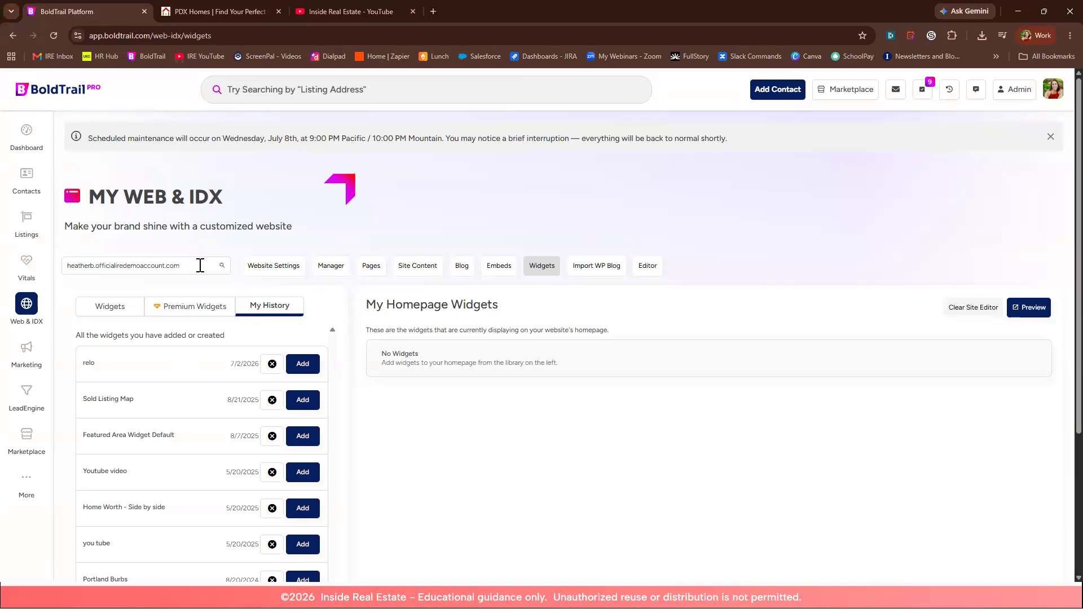
scroll(200, 265, down, 3)
click(112, 146)
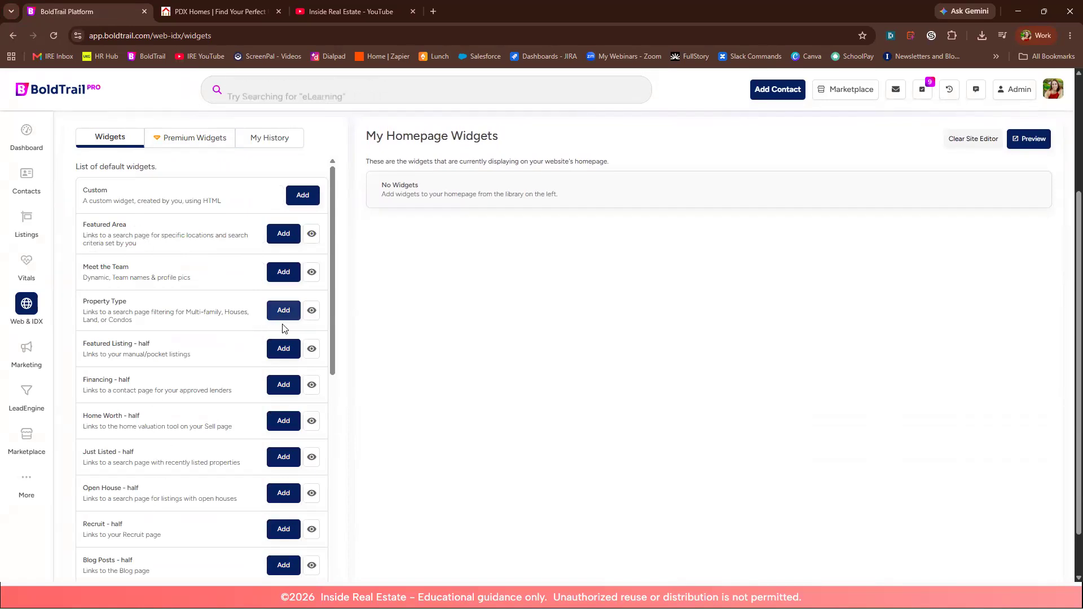
Step: Preview the Property Type and Just Listed - half default widgets, closing each preview
click(312, 312)
click(762, 138)
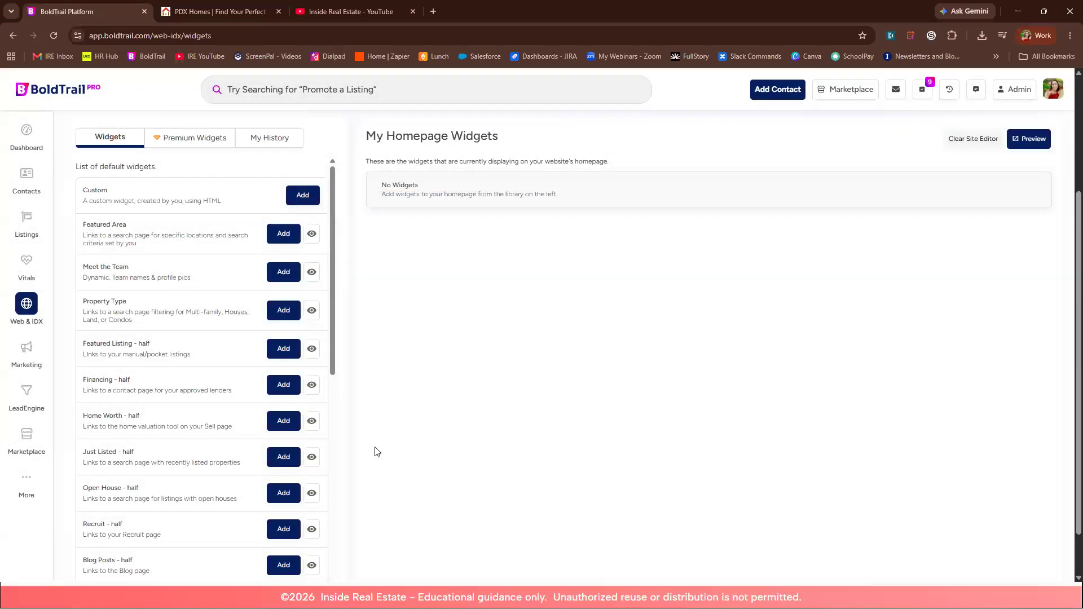
click(313, 459)
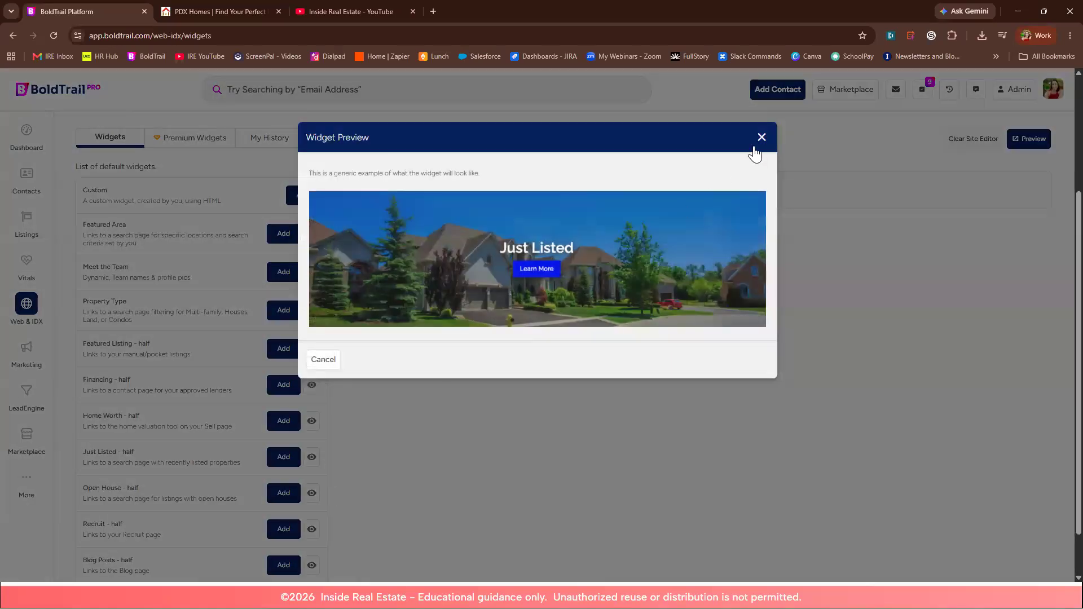
click(763, 138)
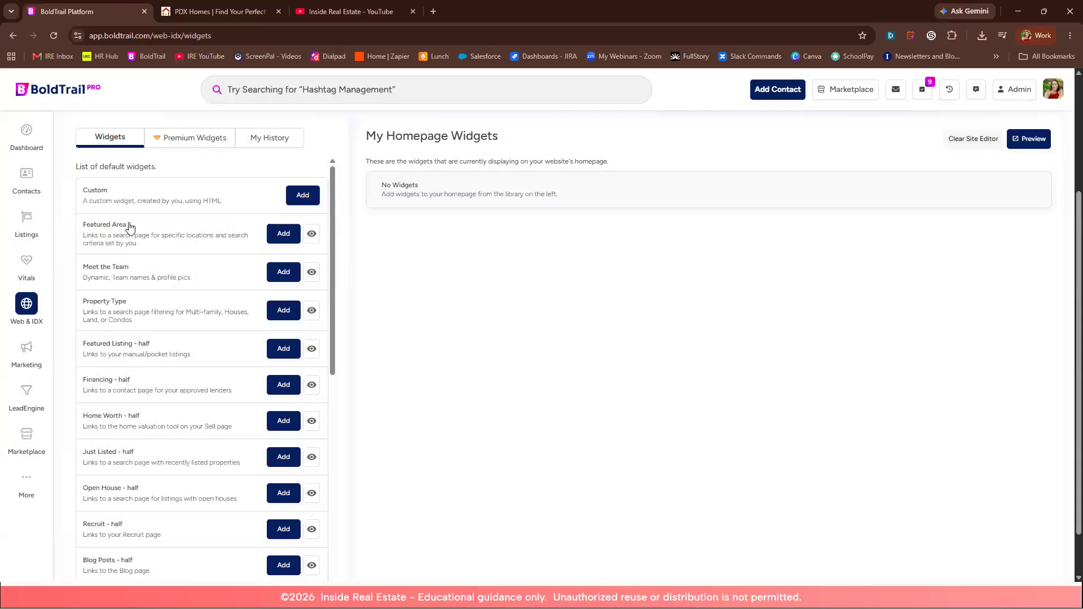
Step: Preview the default Featured Area widget and add it to the homepage widgets
click(311, 233)
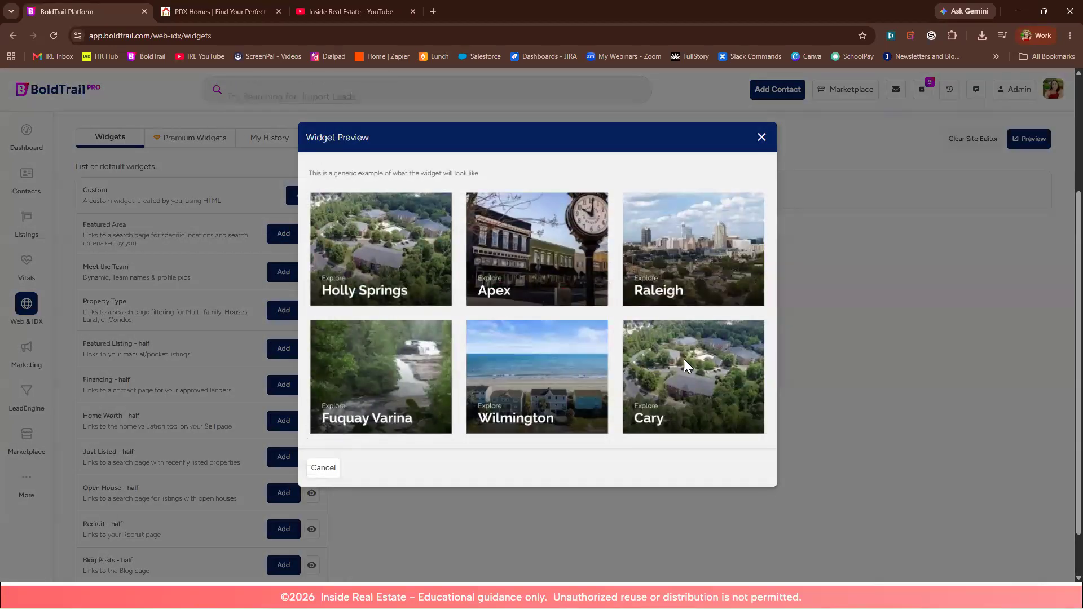
click(761, 142)
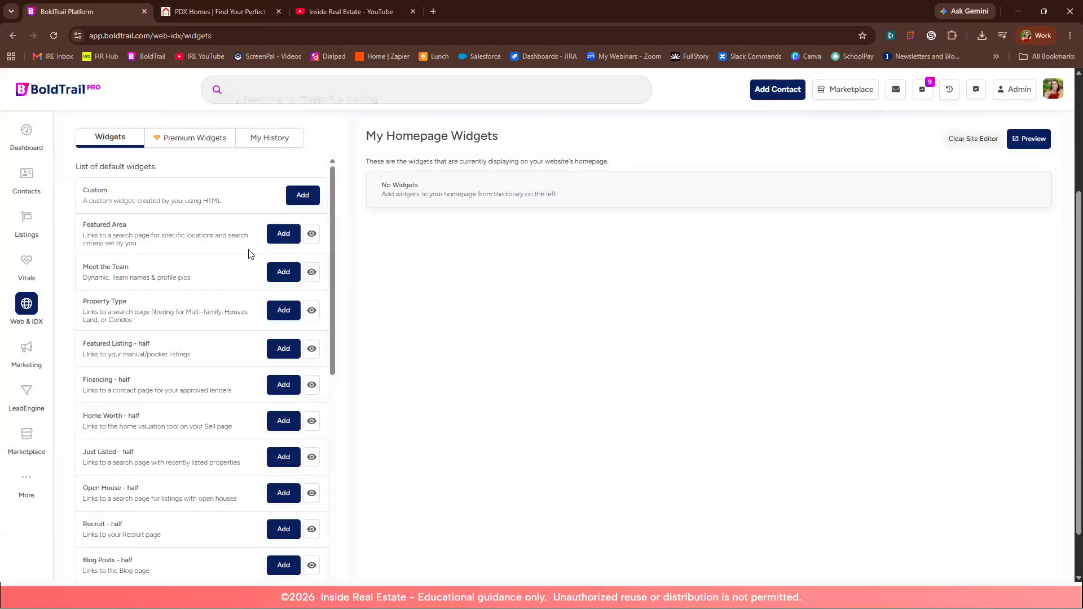
click(287, 240)
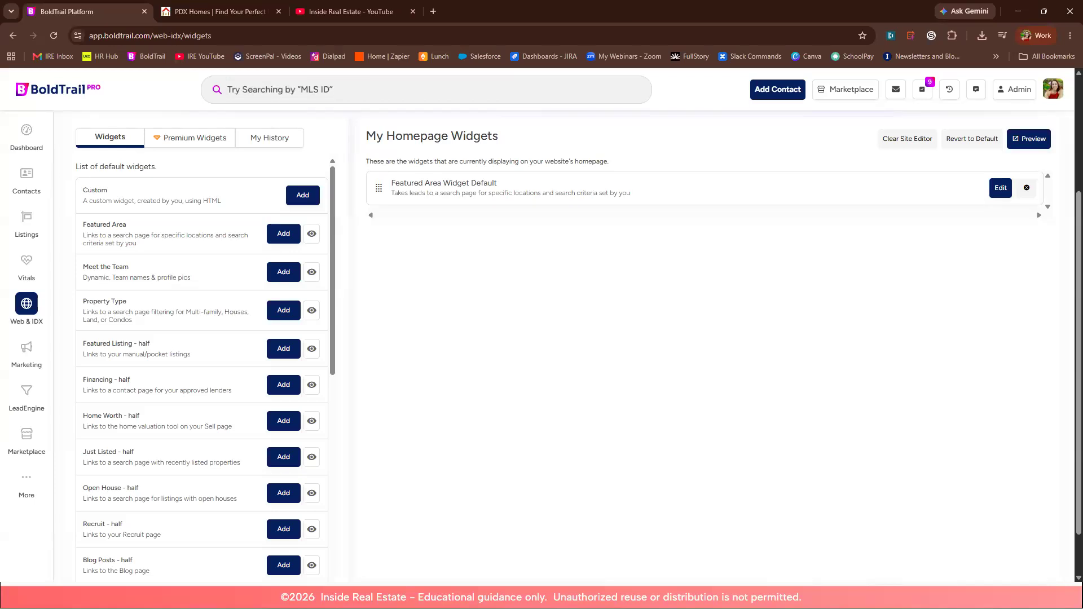
Step: Examine the public website's homepage from its header and navigation menu down to the Featured Areas and Contact Us sections
click(239, 12)
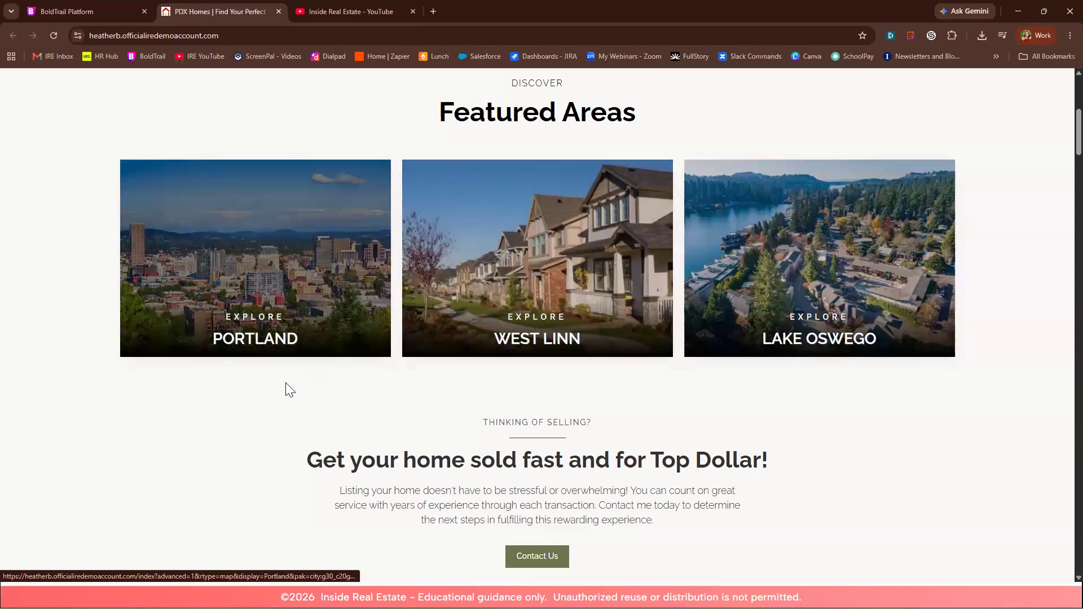
scroll(514, 364, up, 2)
scroll(514, 364, up, 5)
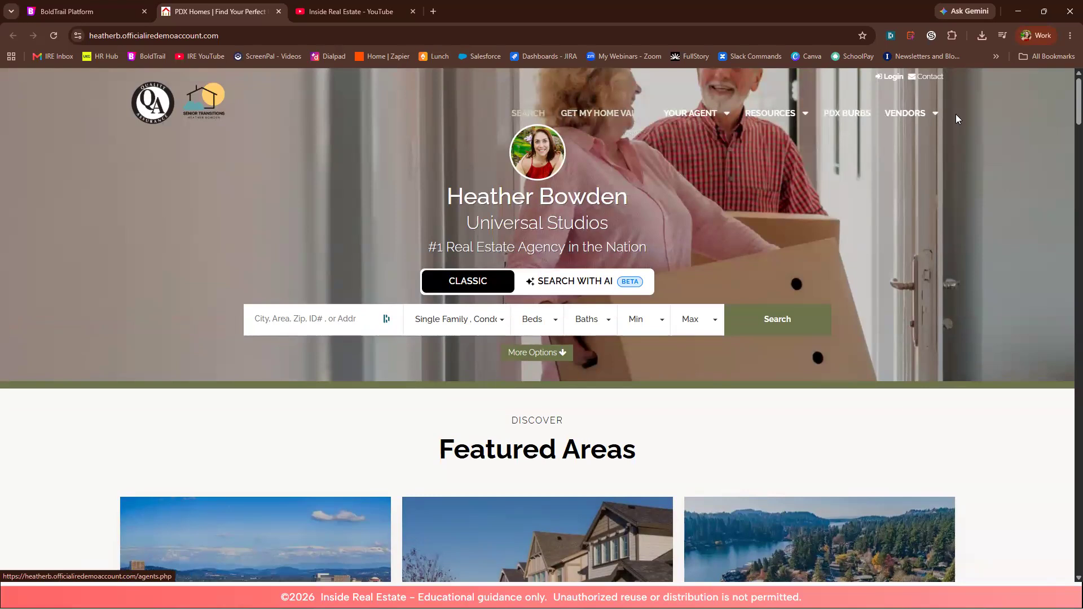
scroll(799, 197, down, 7)
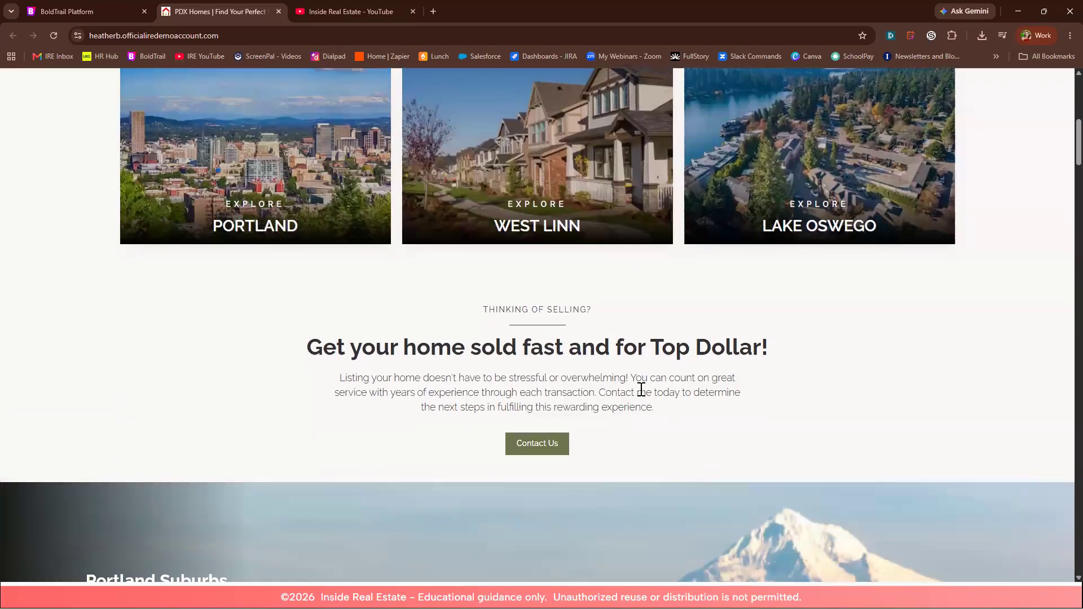
scroll(544, 414, up, 7)
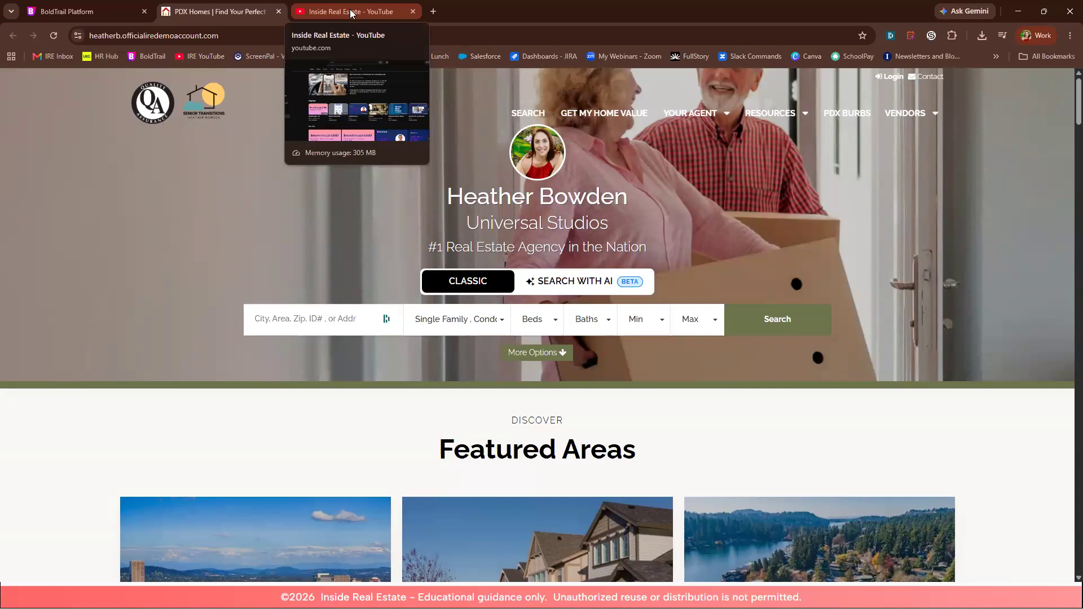
scroll(396, 443, down, 6)
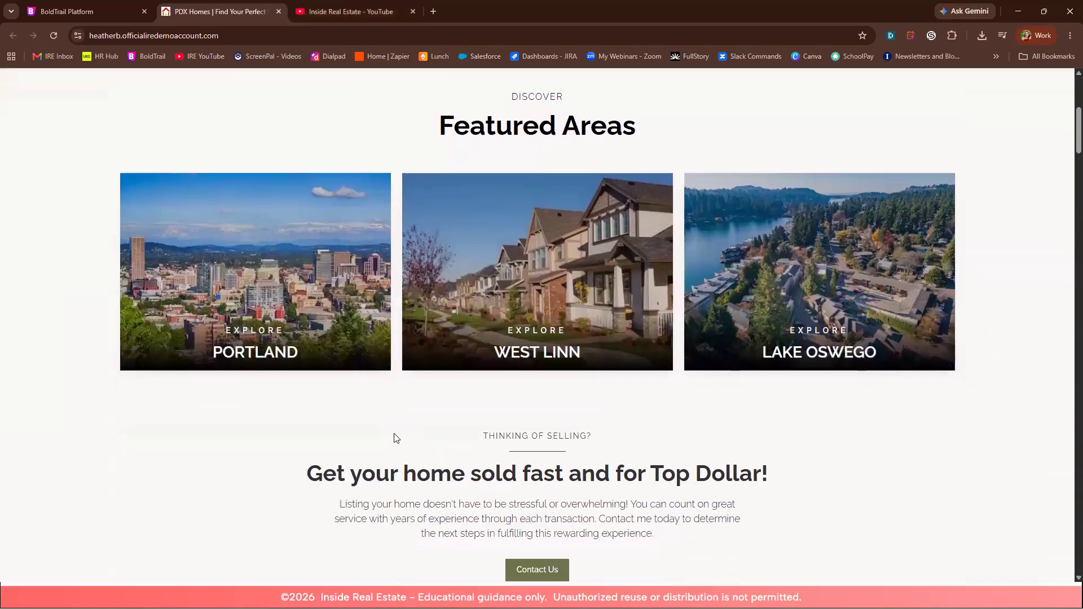
scroll(537, 404, down, 1)
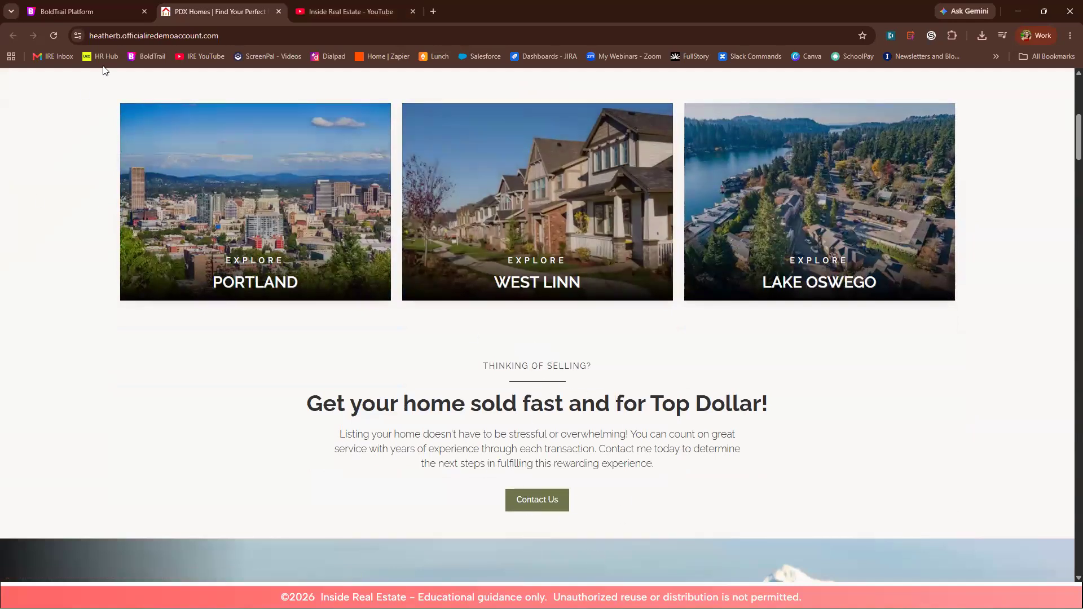
Step: Switch to the BoldTrail widgets page, edit the Featured Area Widget Default and start a new featured area
click(92, 9)
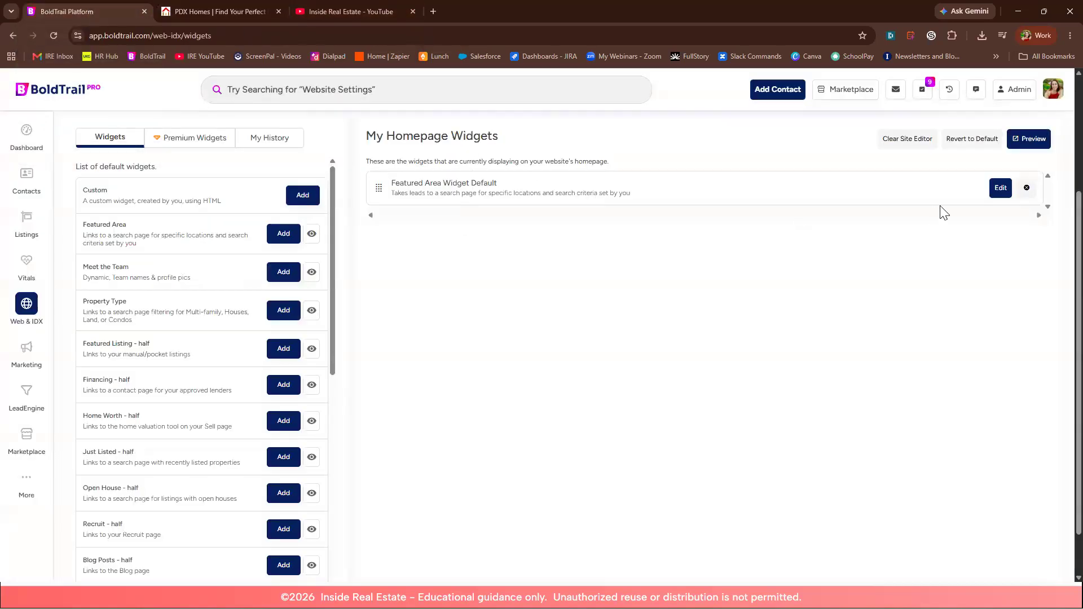
click(999, 192)
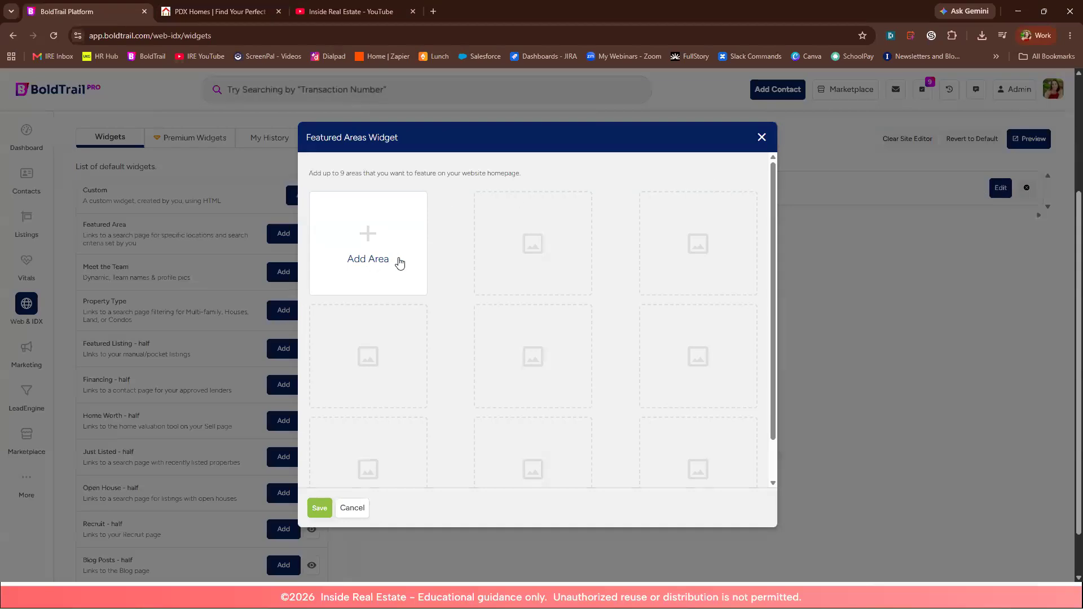
scroll(406, 305, down, 2)
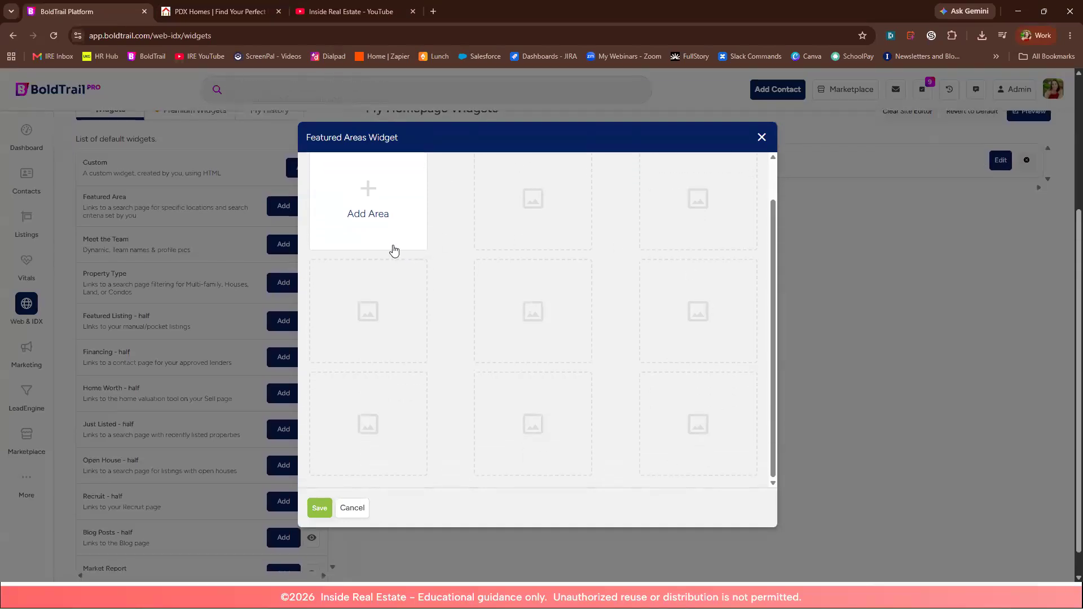
scroll(395, 248, up, 2)
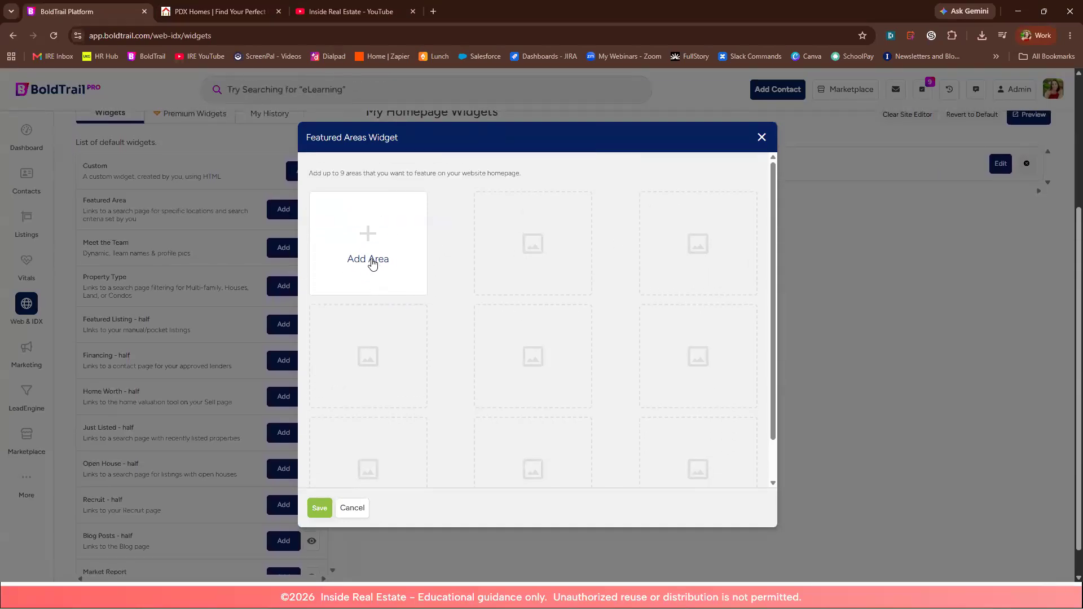
click(373, 262)
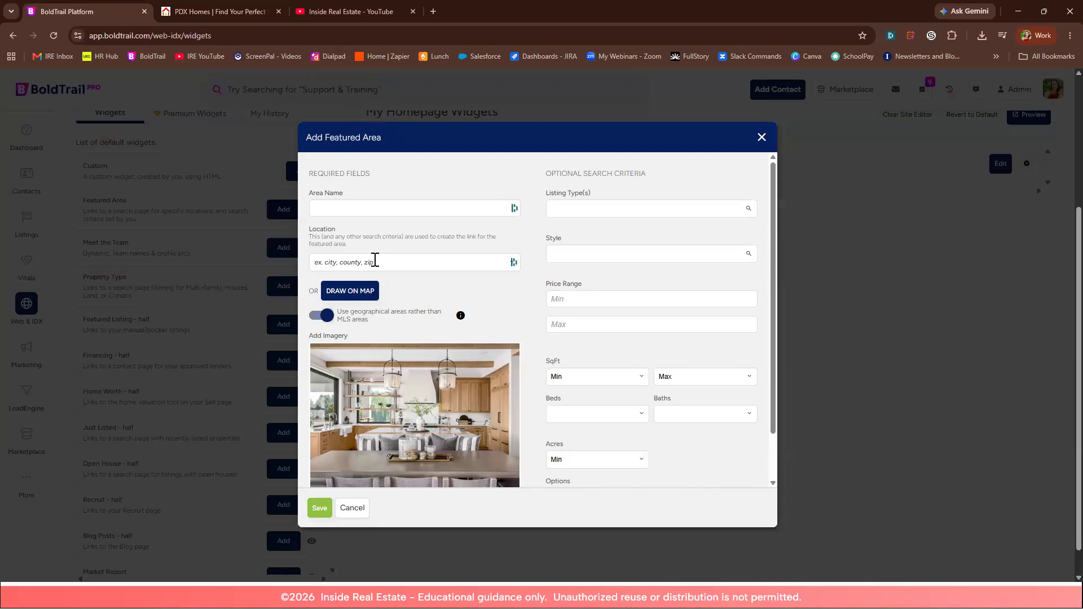
Step: Turn off the password manager's autofill suggestions for the Area Name field
click(319, 208)
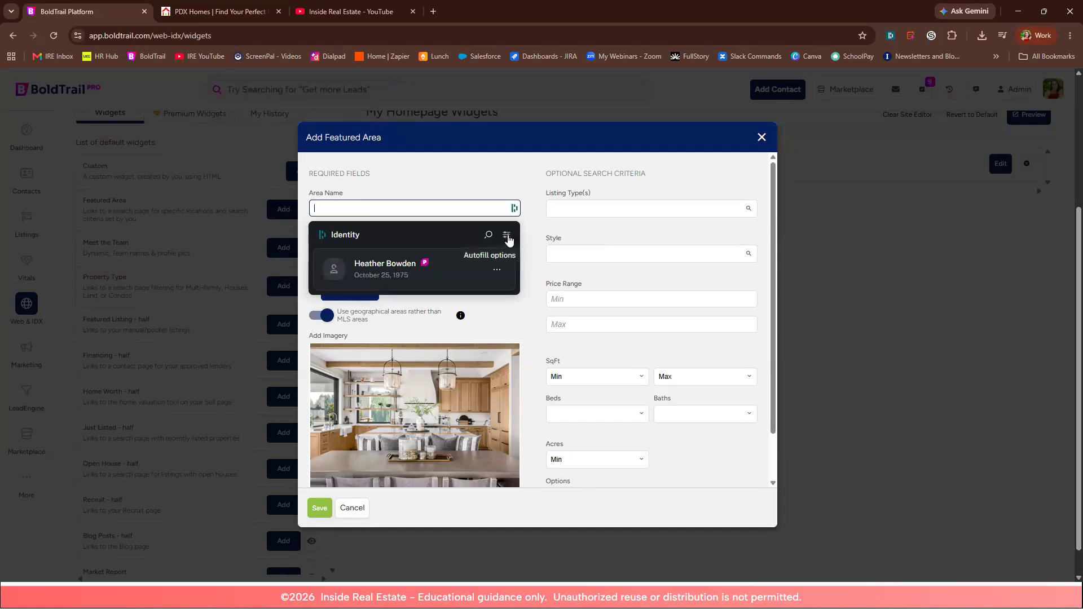
click(506, 235)
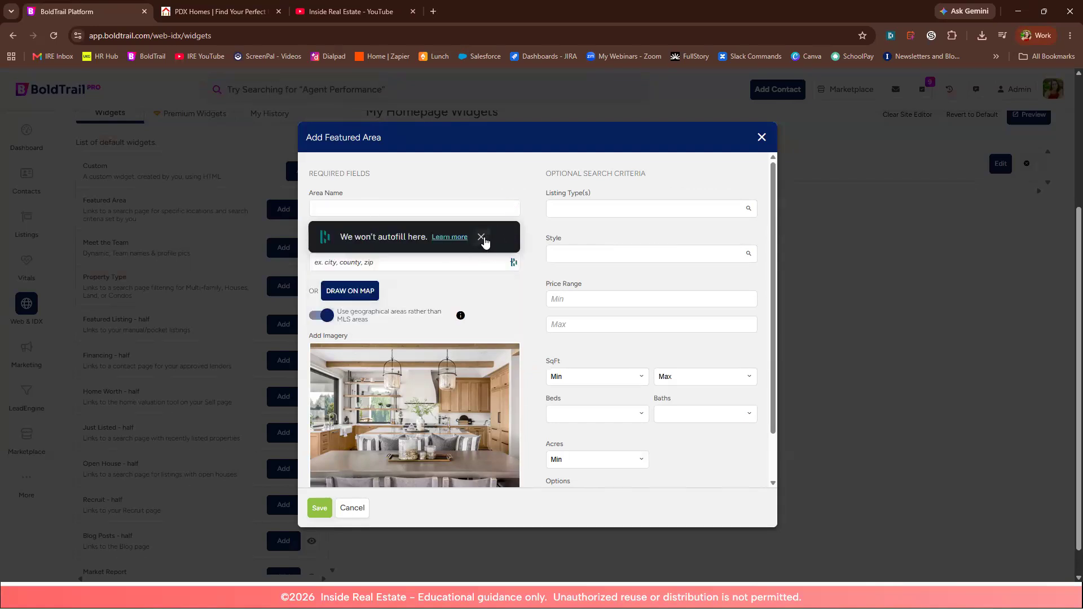
click(483, 239)
click(379, 212)
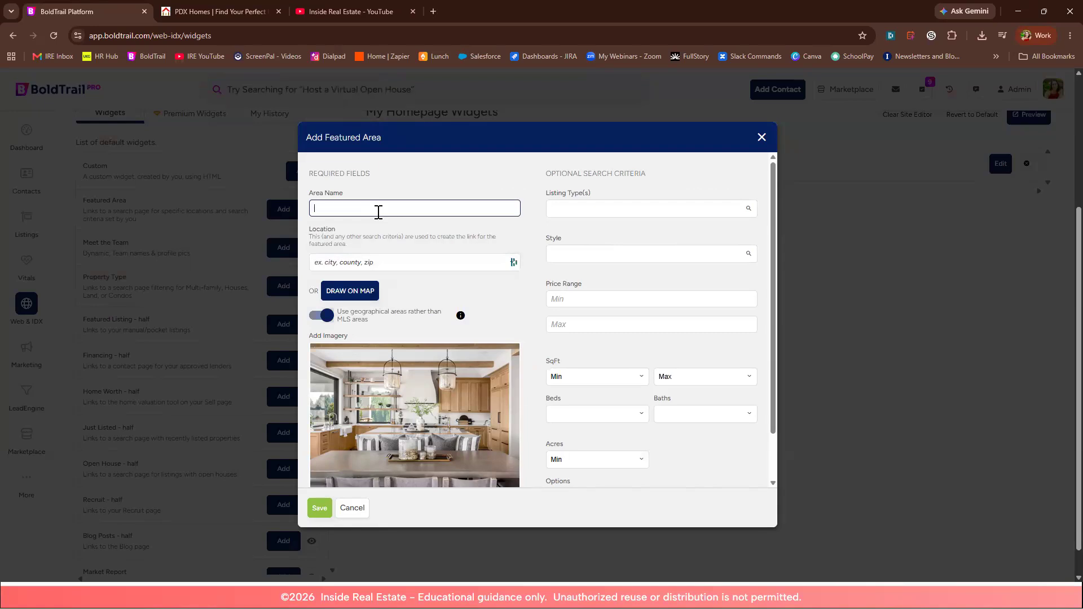
Step: Check the featured area titles on the live PDX Homes homepage and name the new area "Golf Properites"
click(350, 12)
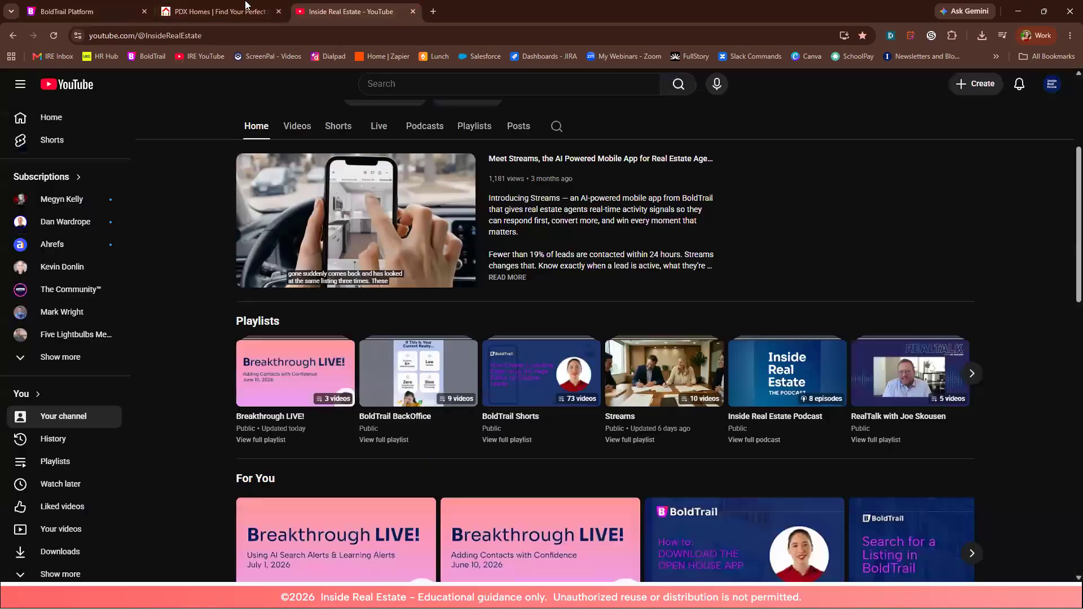
click(245, 7)
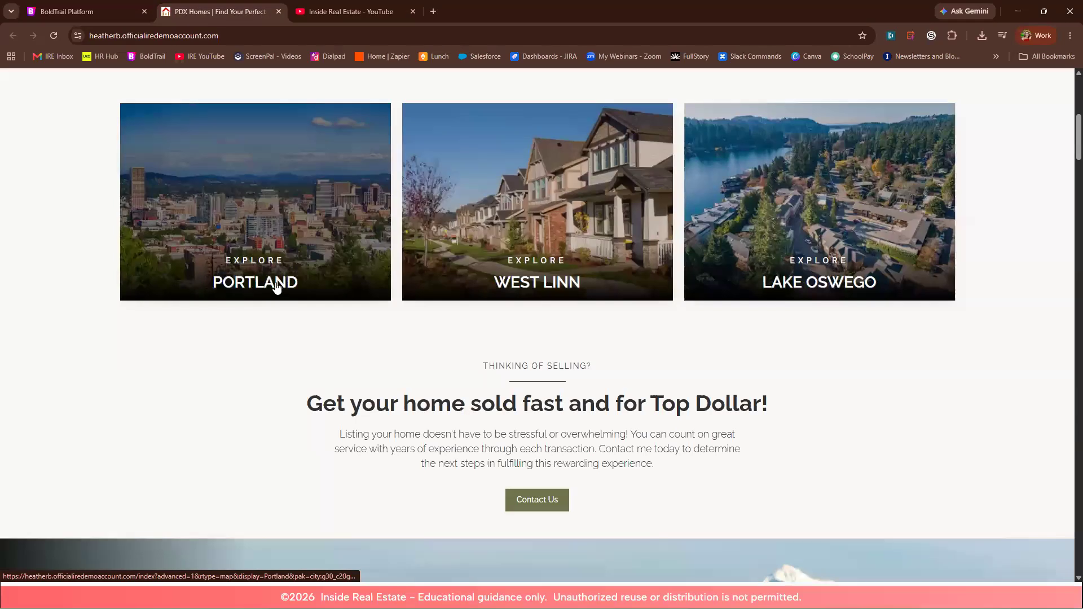
click(51, 9)
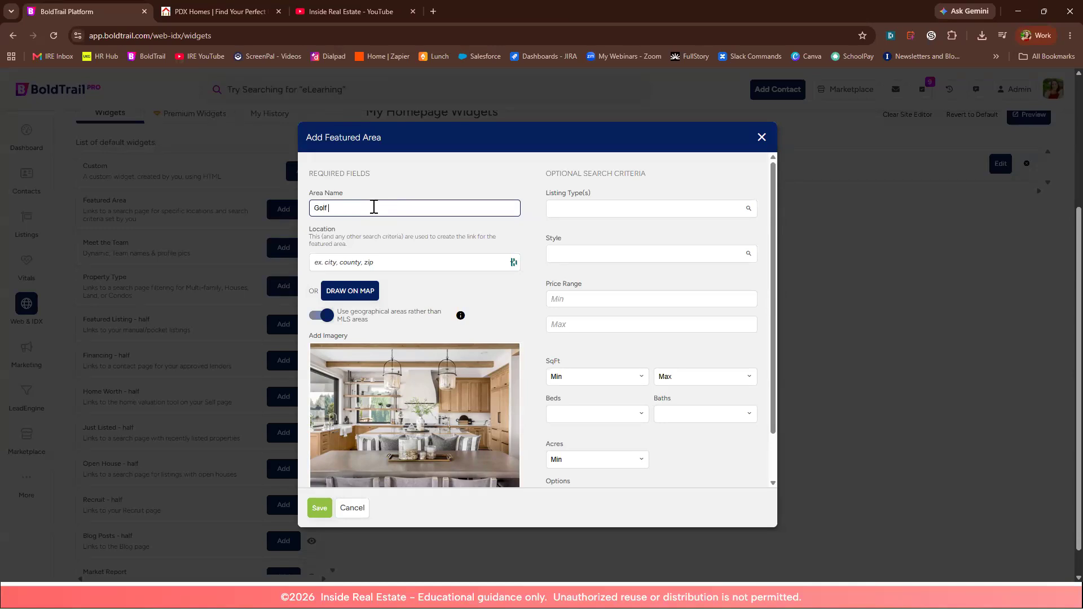
text(Properites)
Step: Set the area's location to County : Clackamas, OR, and pause autofill on the location field until it is turned back on
click(346, 263)
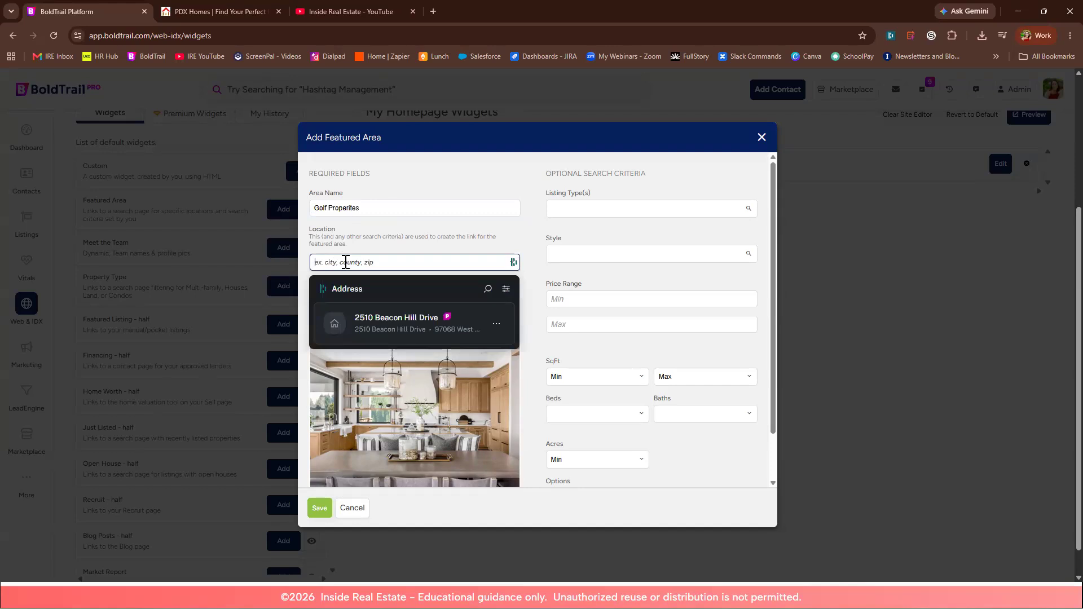
text(clac)
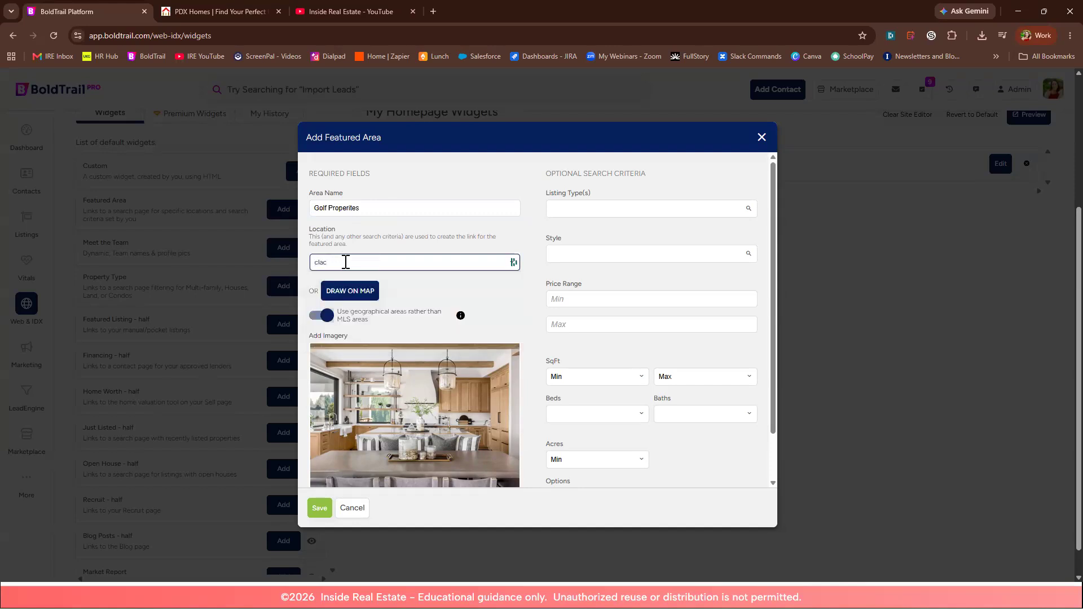
text(k)
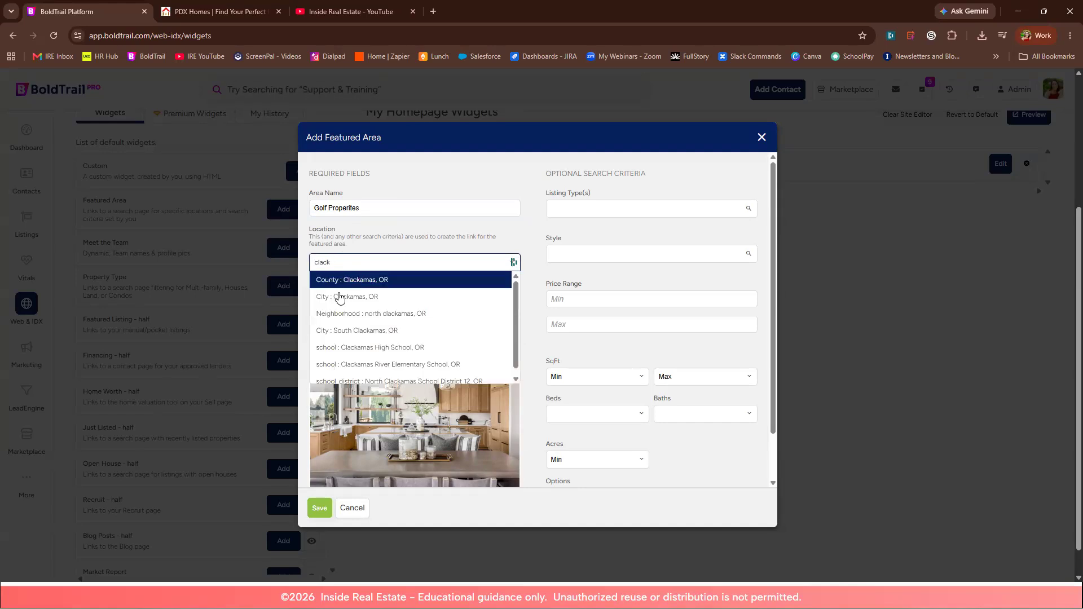
click(343, 285)
click(346, 264)
click(349, 289)
click(506, 289)
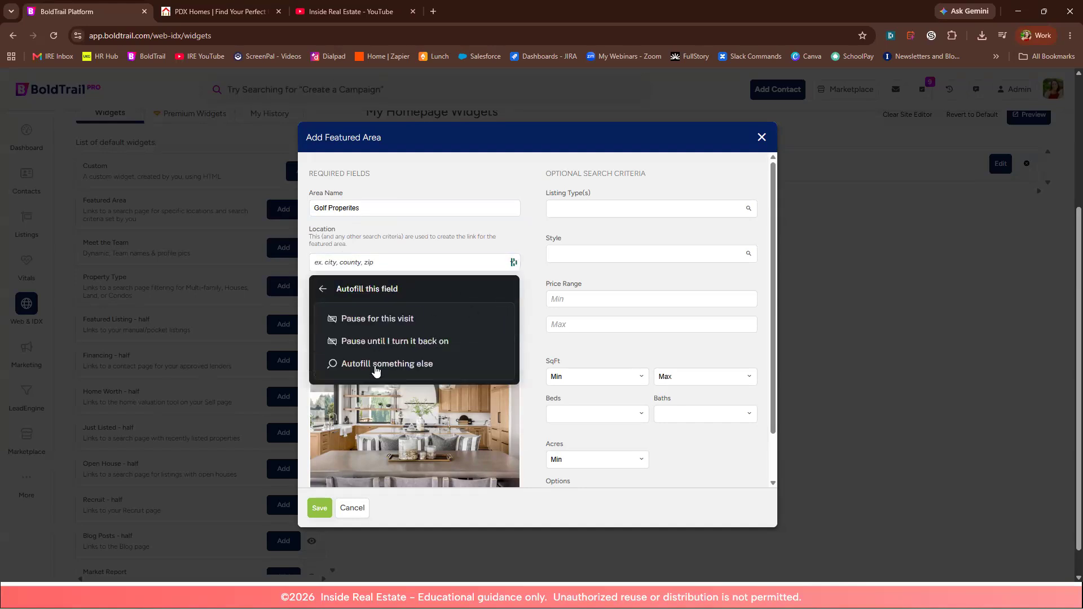
click(375, 342)
click(481, 291)
click(401, 262)
click(383, 284)
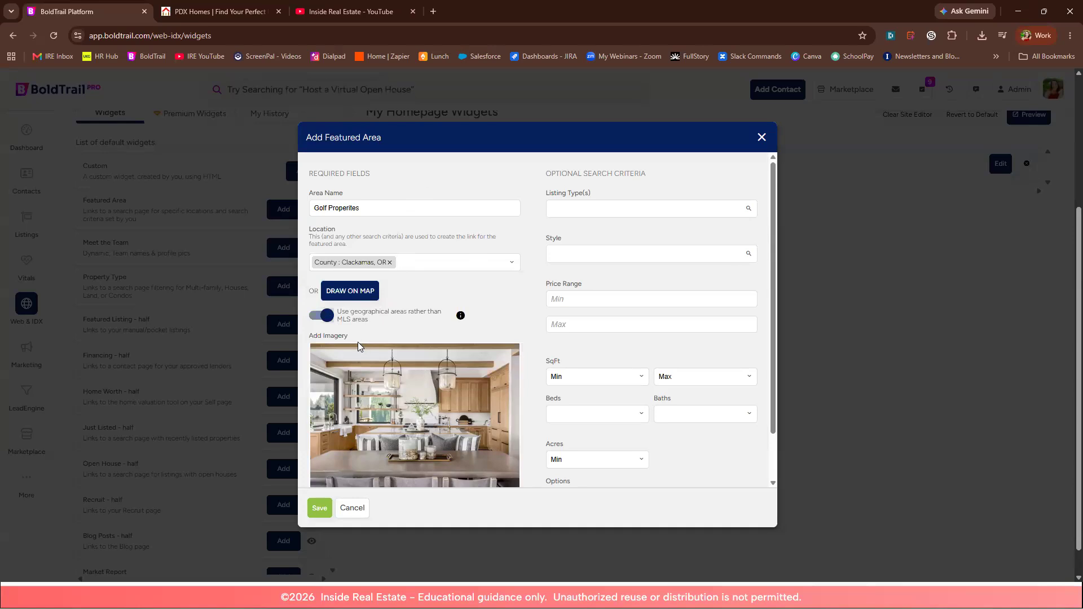
Step: Add Golf Course as a search option for the featured area, leaving the listing type unset
click(583, 207)
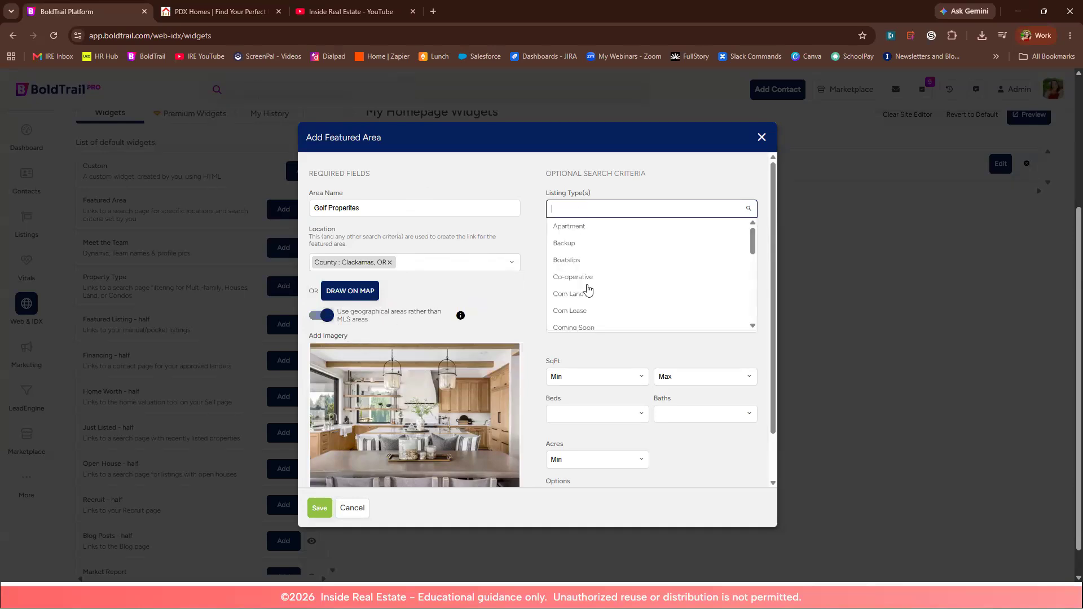
click(515, 176)
scroll(587, 290, down, 1)
scroll(588, 290, down, 1)
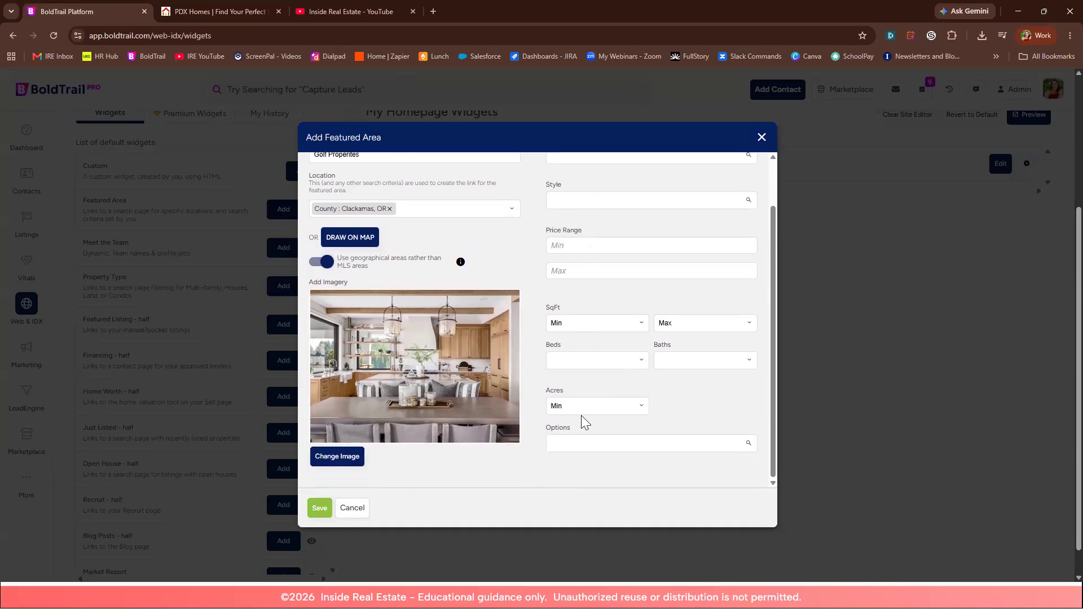
click(586, 444)
scroll(591, 402, up, 1)
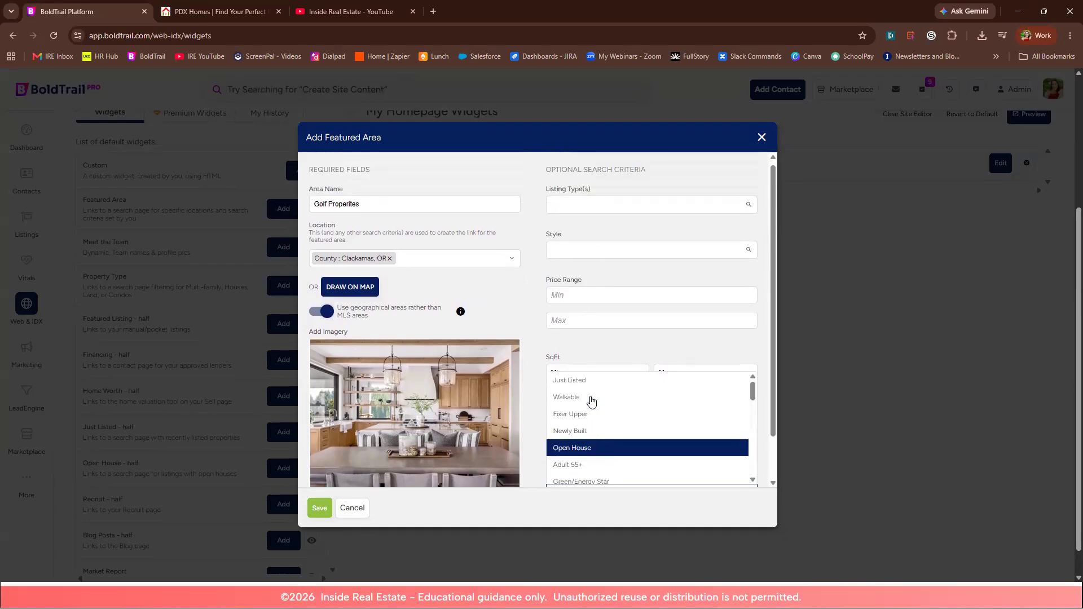
scroll(591, 407, down, 1)
scroll(591, 406, up, 1)
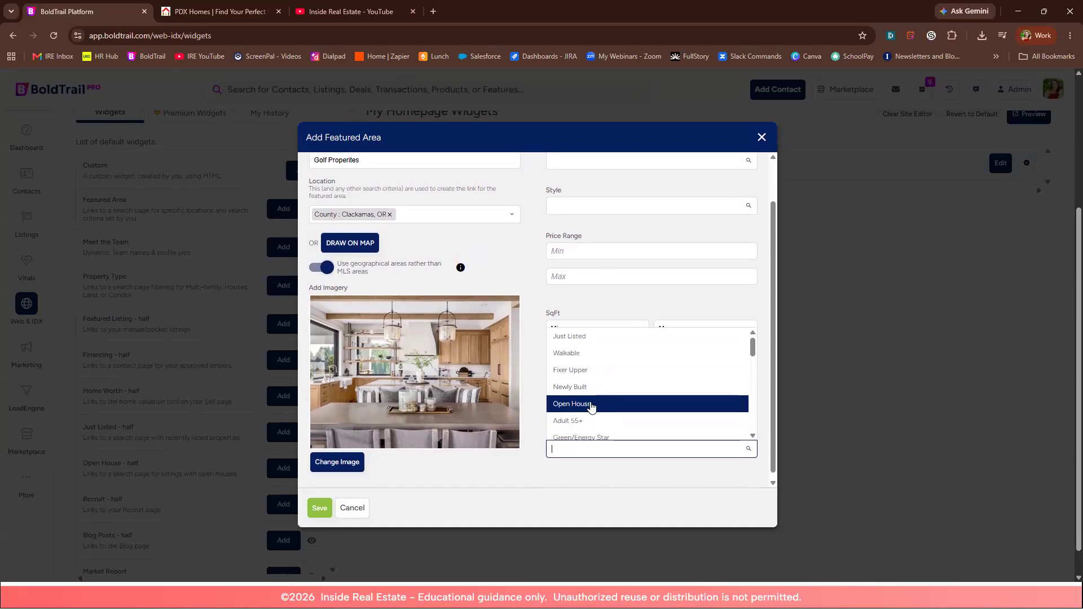
scroll(591, 406, down, 1)
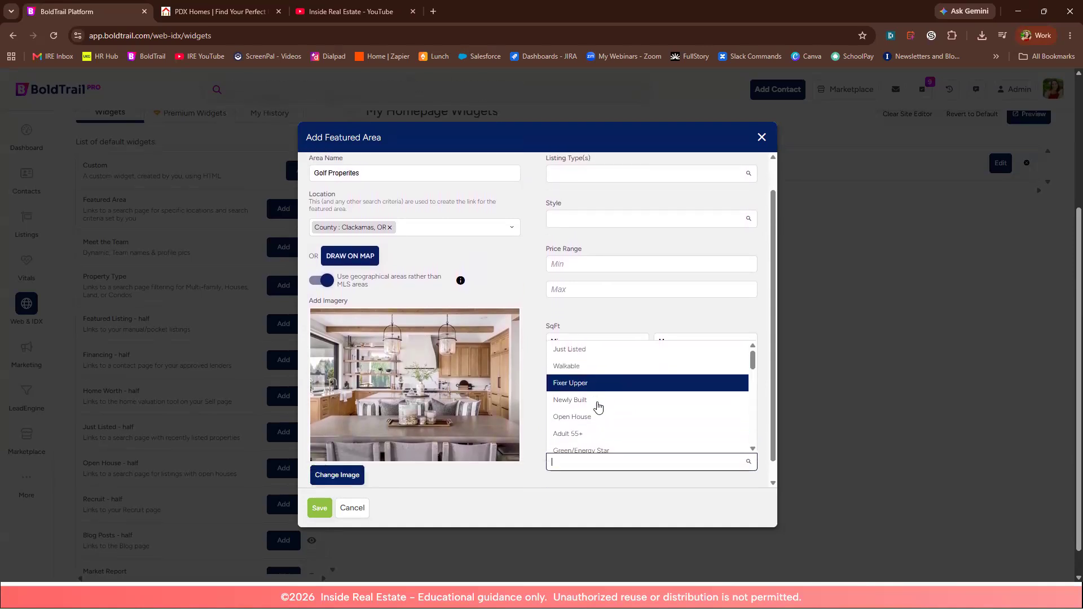
scroll(702, 379, down, 1)
scroll(700, 380, down, 1)
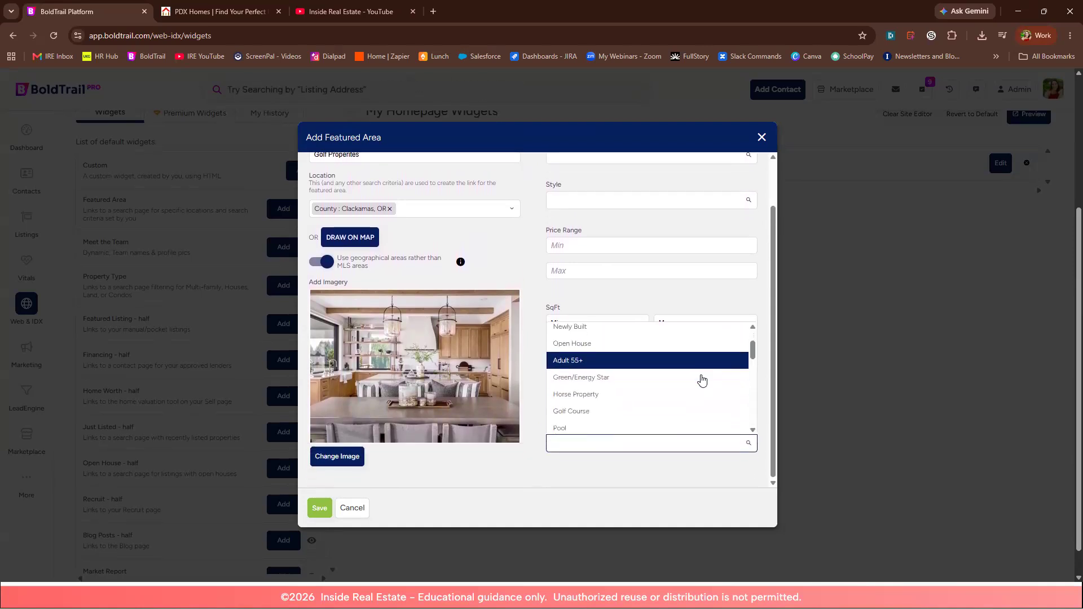
click(681, 369)
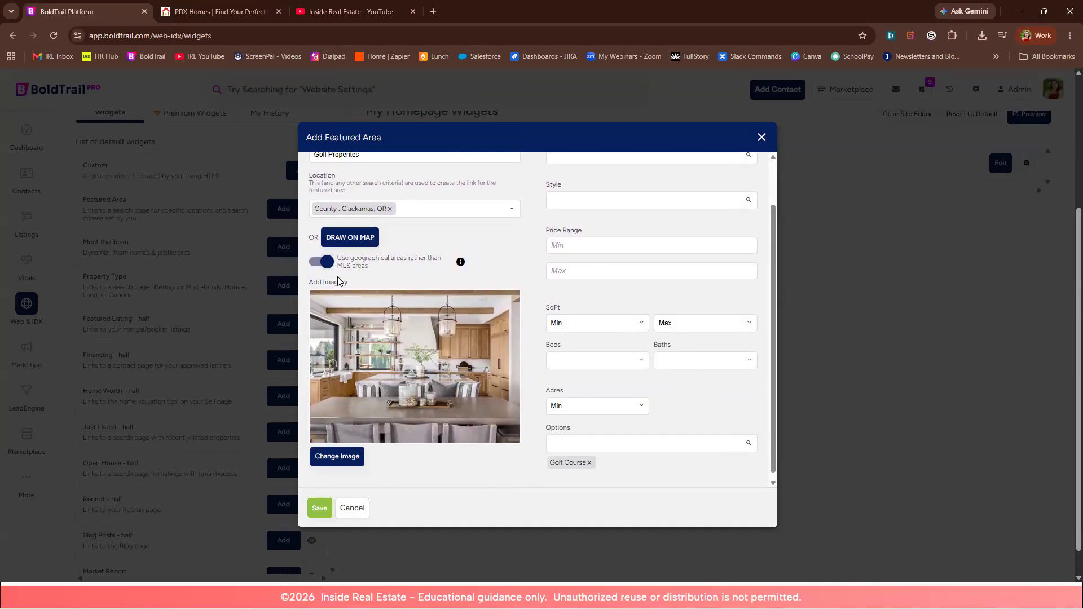
Step: Open the image selection for the featured area, look through the stock photos and return to the media library
click(343, 459)
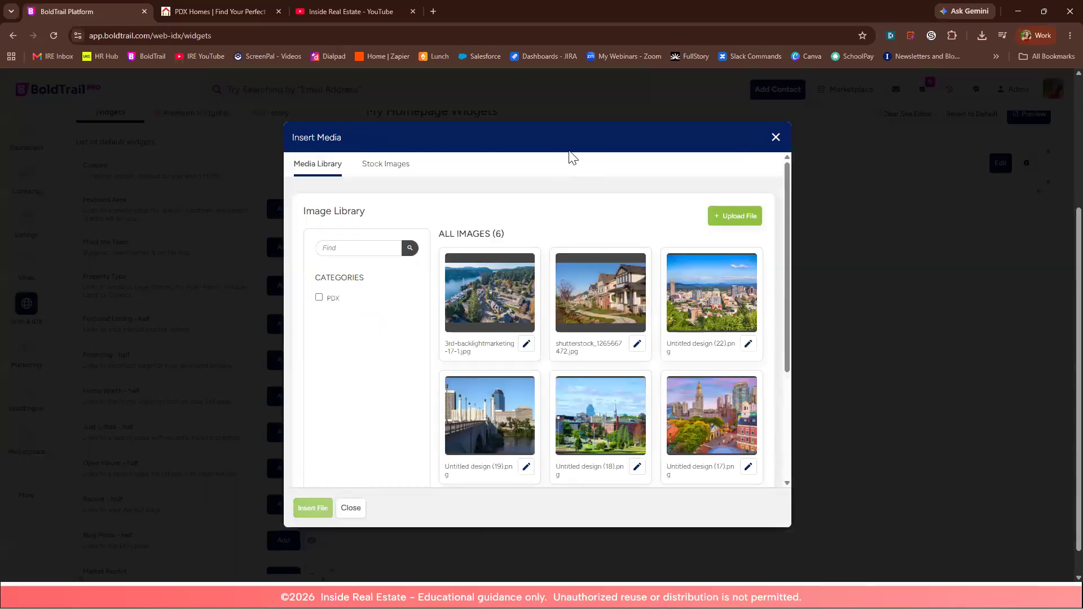
click(387, 168)
scroll(652, 415, down, 10)
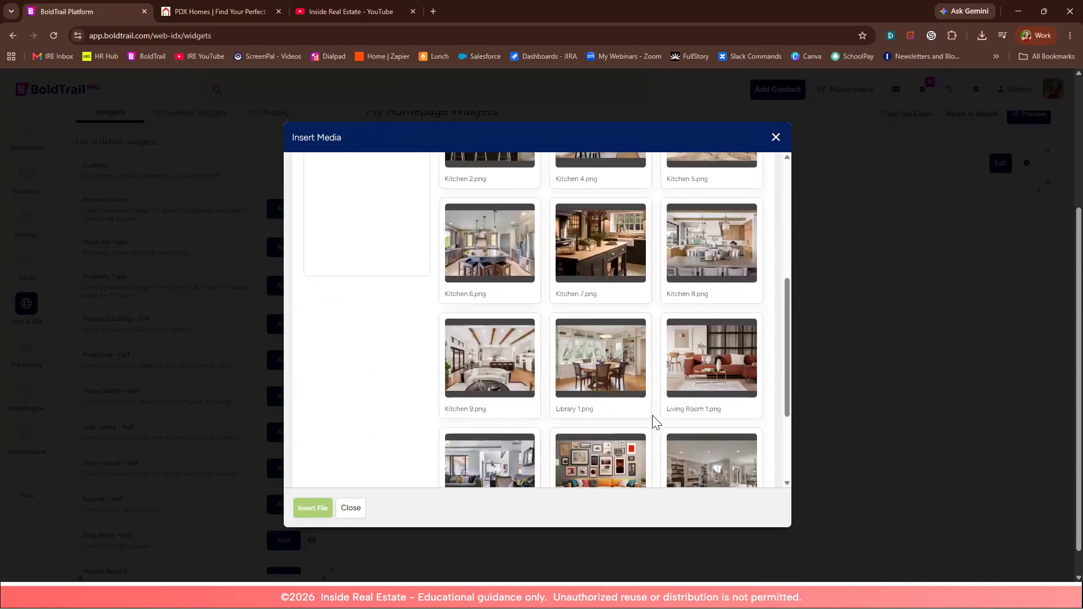
scroll(652, 415, up, 3)
scroll(652, 415, up, 8)
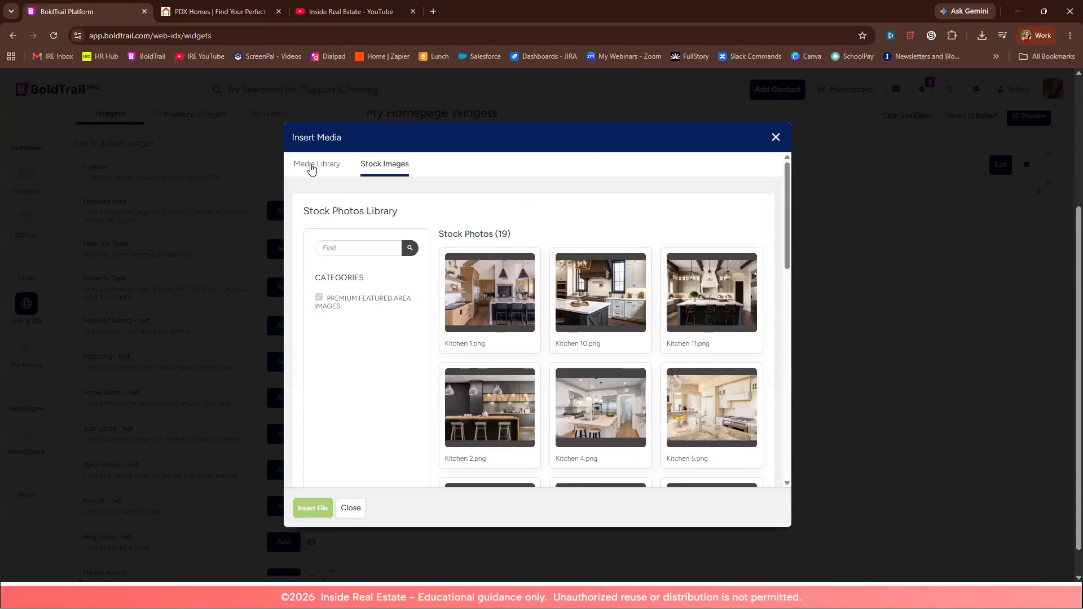
click(311, 168)
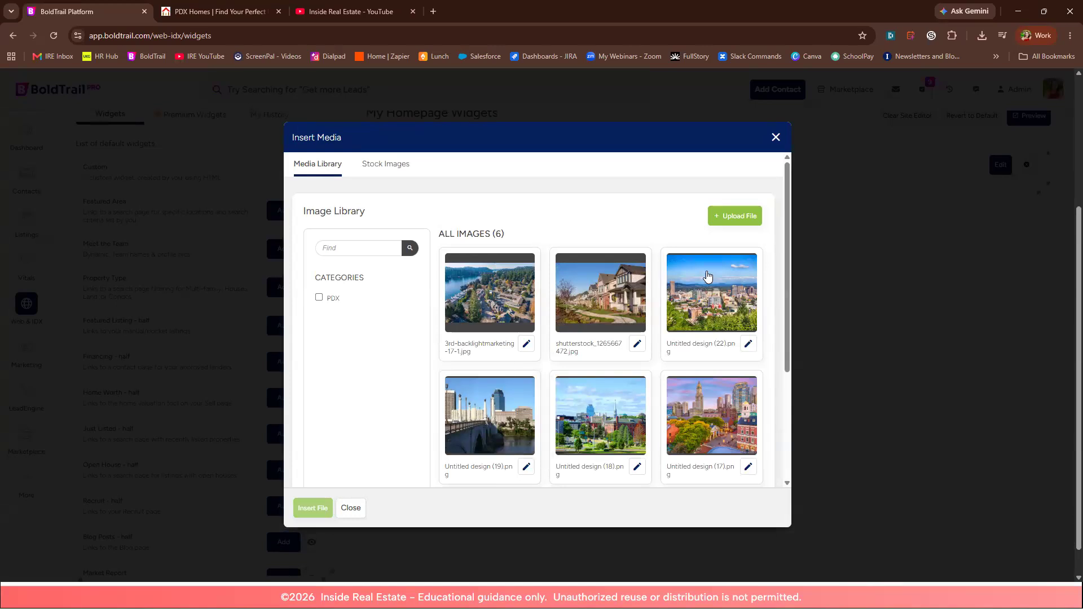
Step: Upload the golf course picture 1.png from the Downloads folder and add it to the image library
click(736, 218)
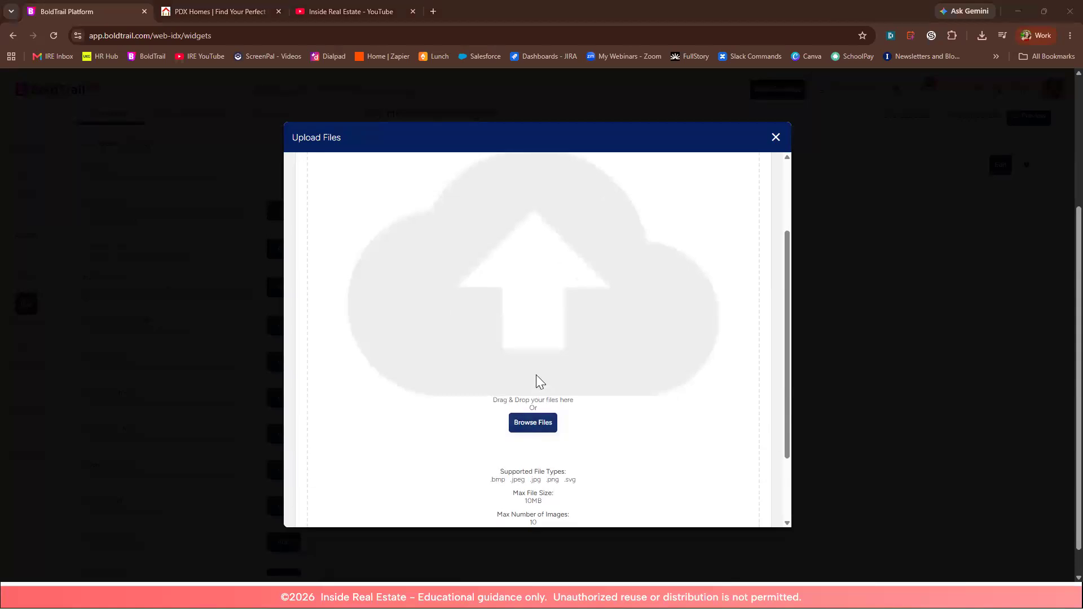
click(535, 423)
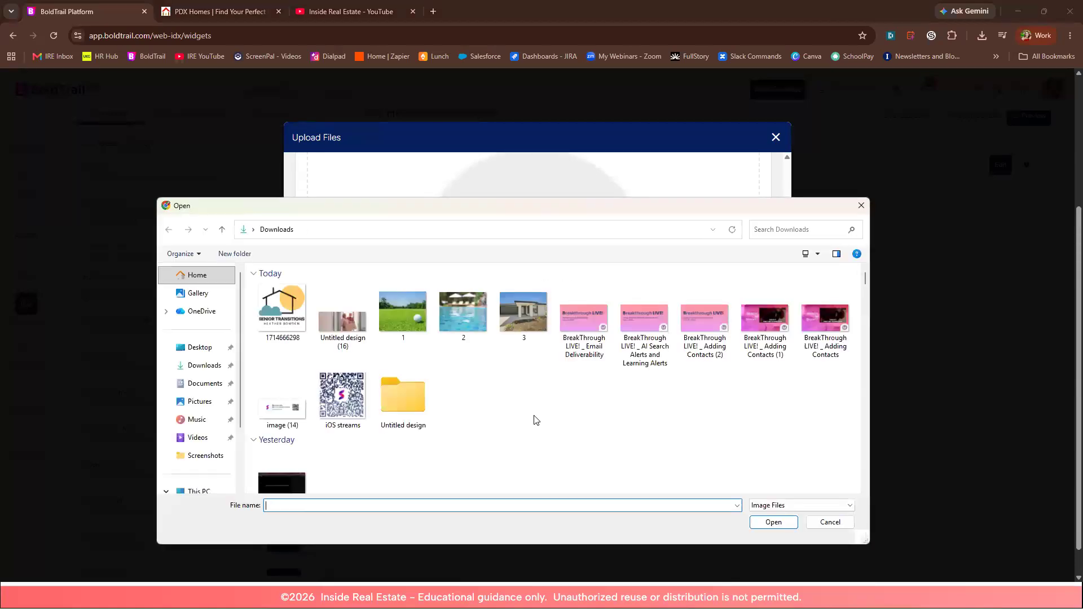
click(418, 321)
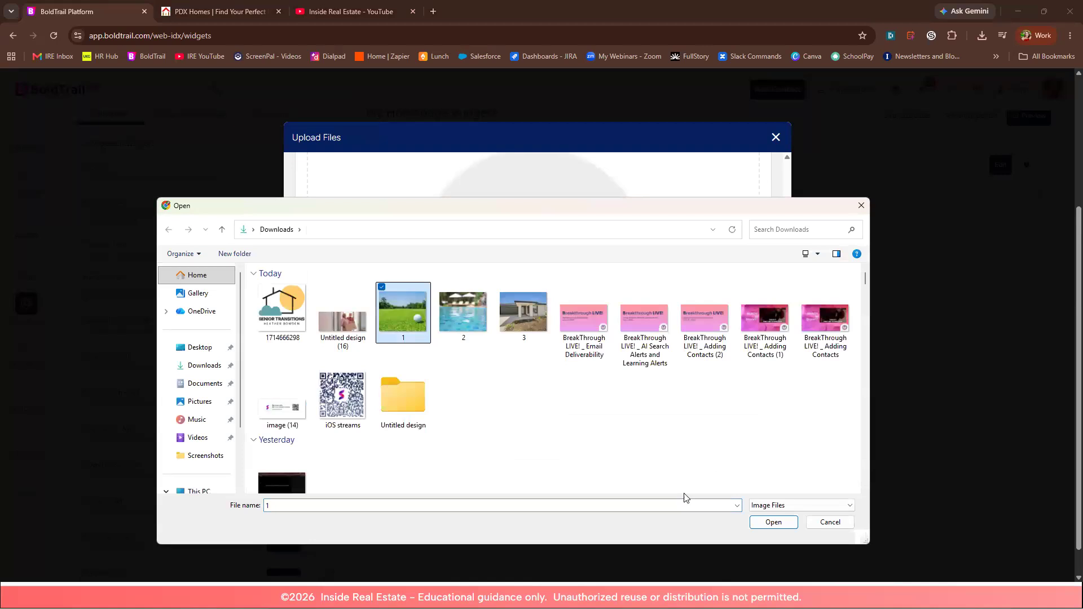
click(773, 522)
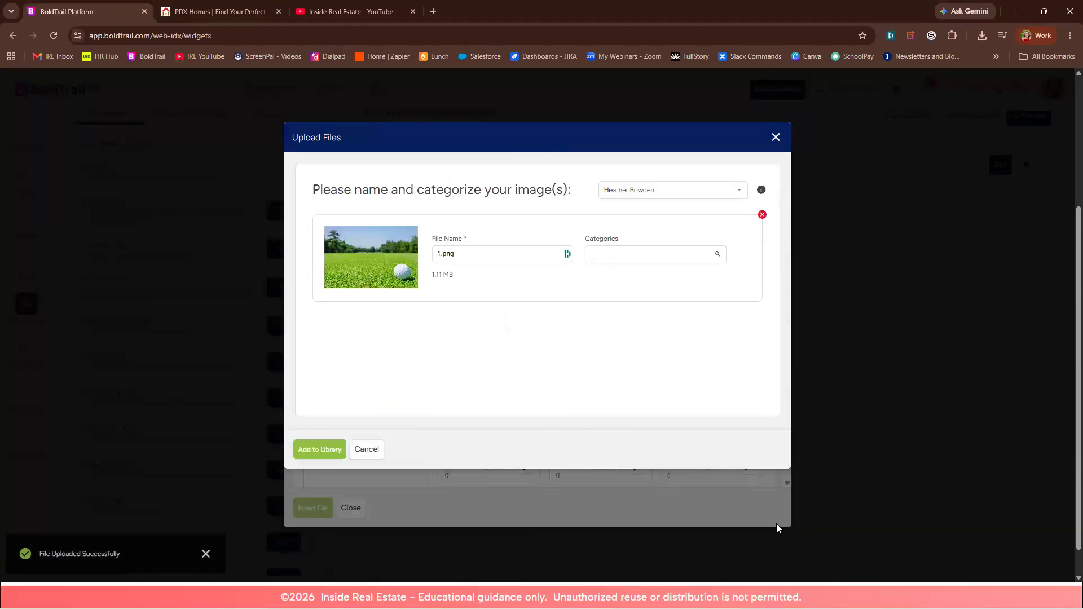
click(318, 450)
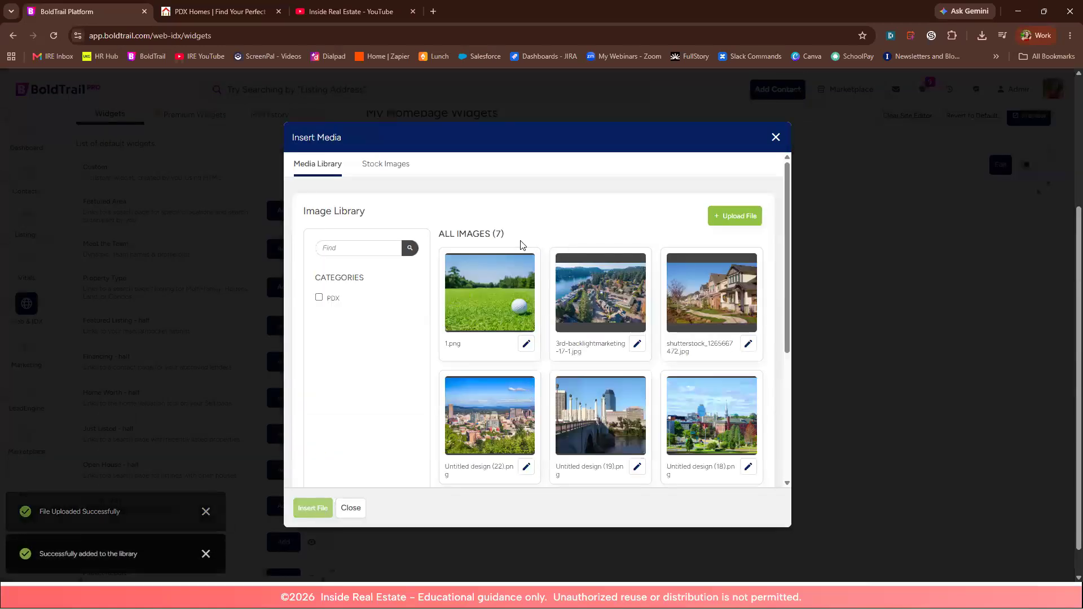
Step: Insert 1.png from the image library as the featured area's image
click(493, 312)
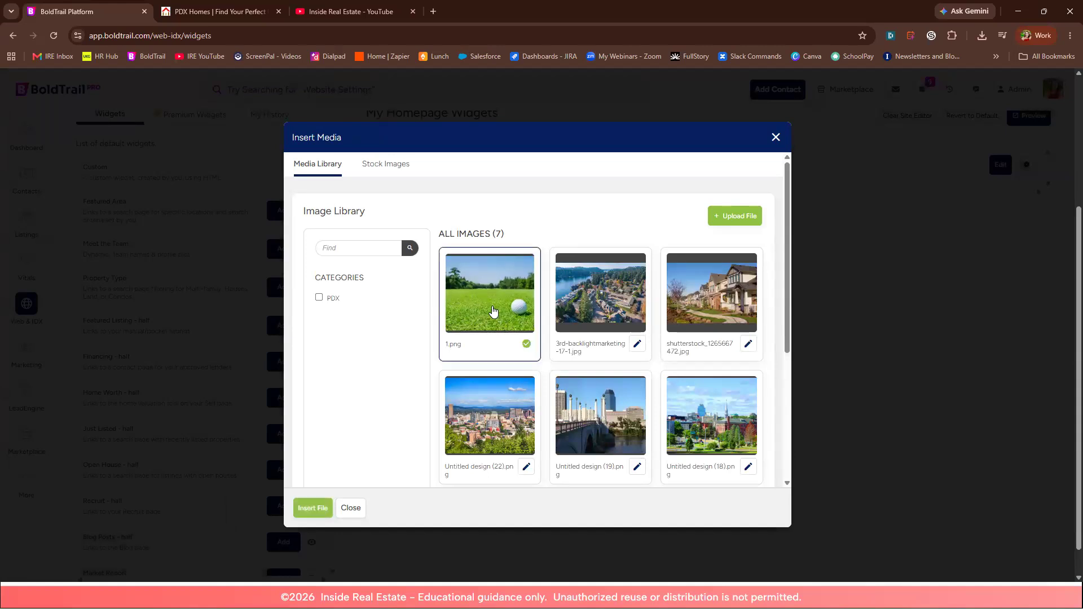
click(312, 509)
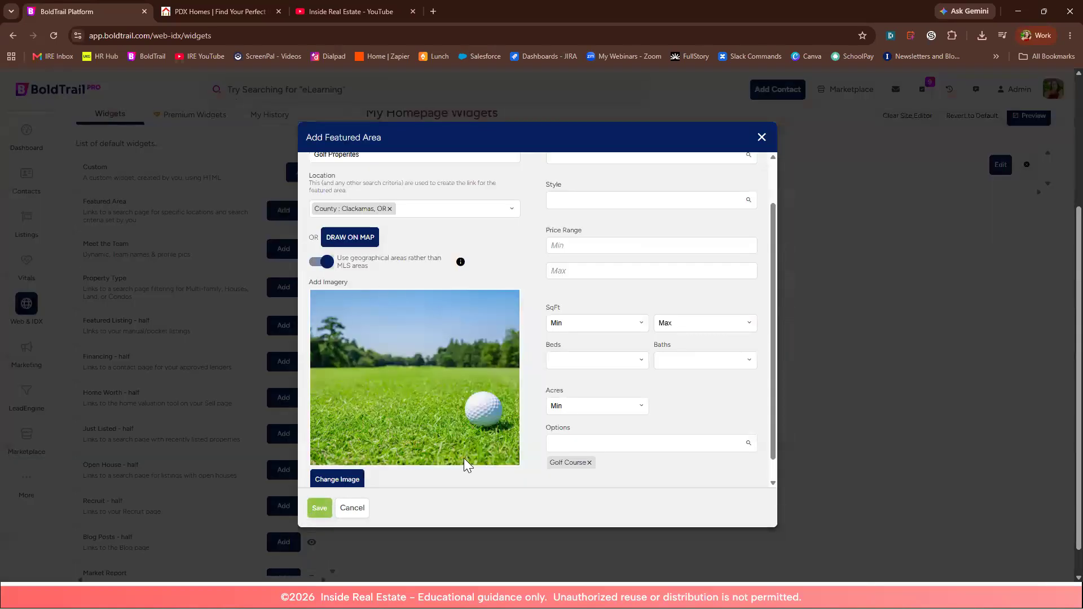
scroll(497, 290, up, 1)
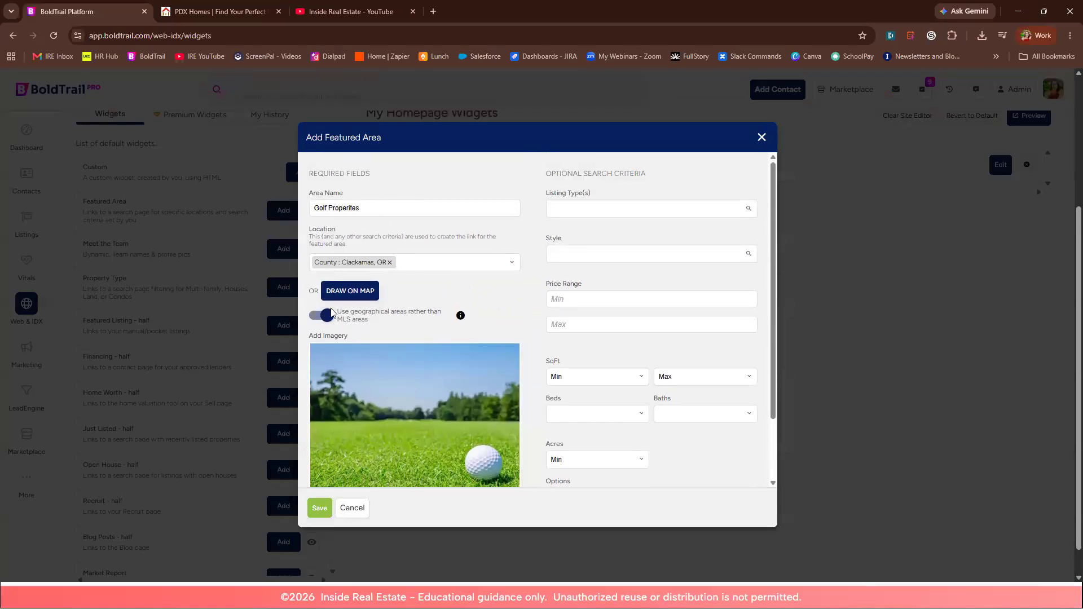
Step: Save the golf properties featured area and start adding a second area to the widget
scroll(636, 344, down, 1)
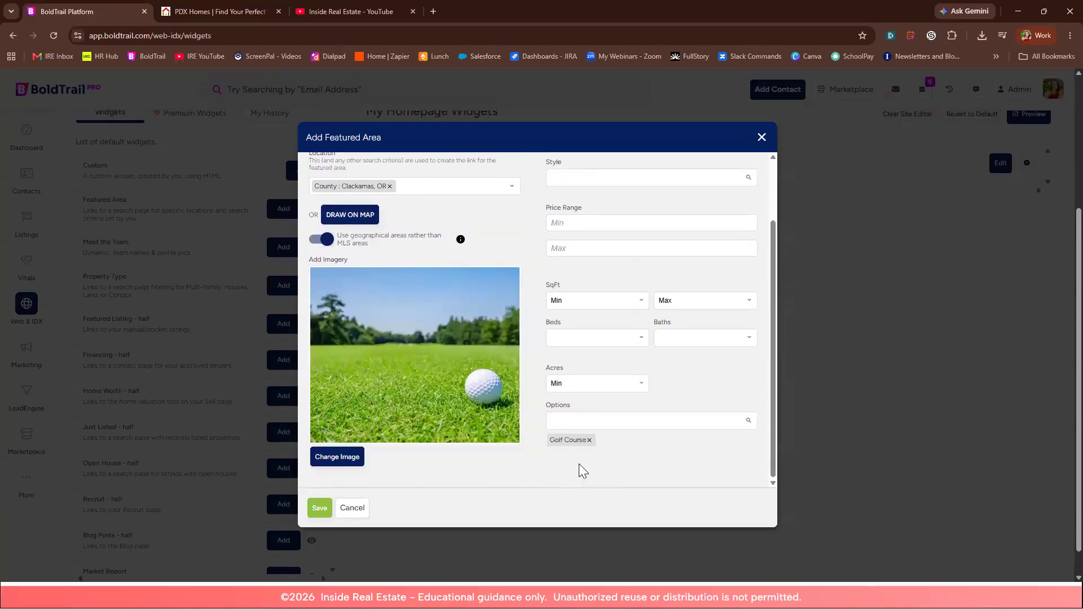
click(319, 515)
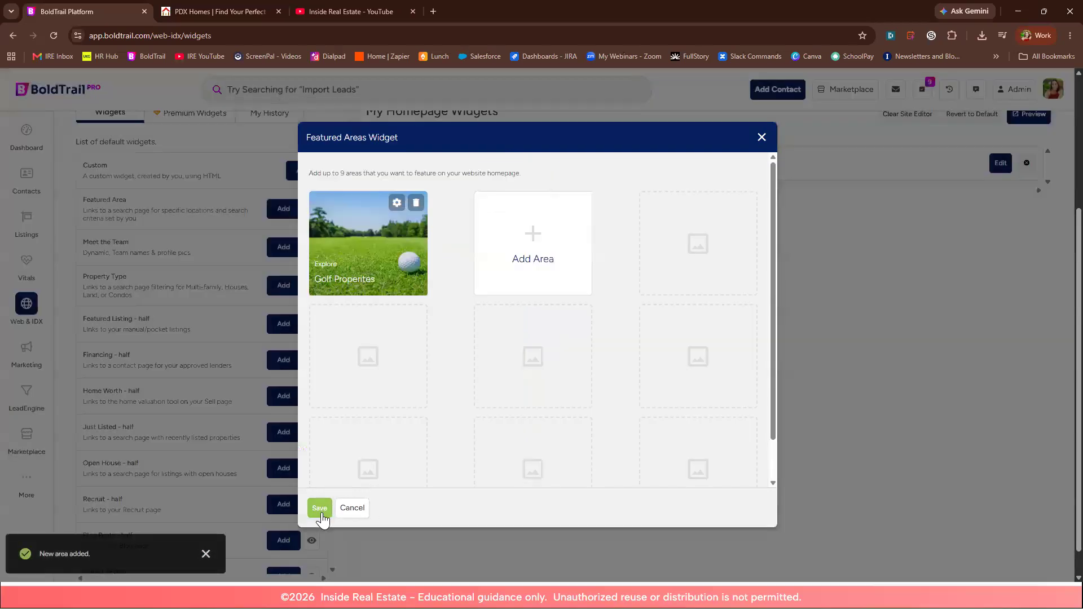
click(539, 267)
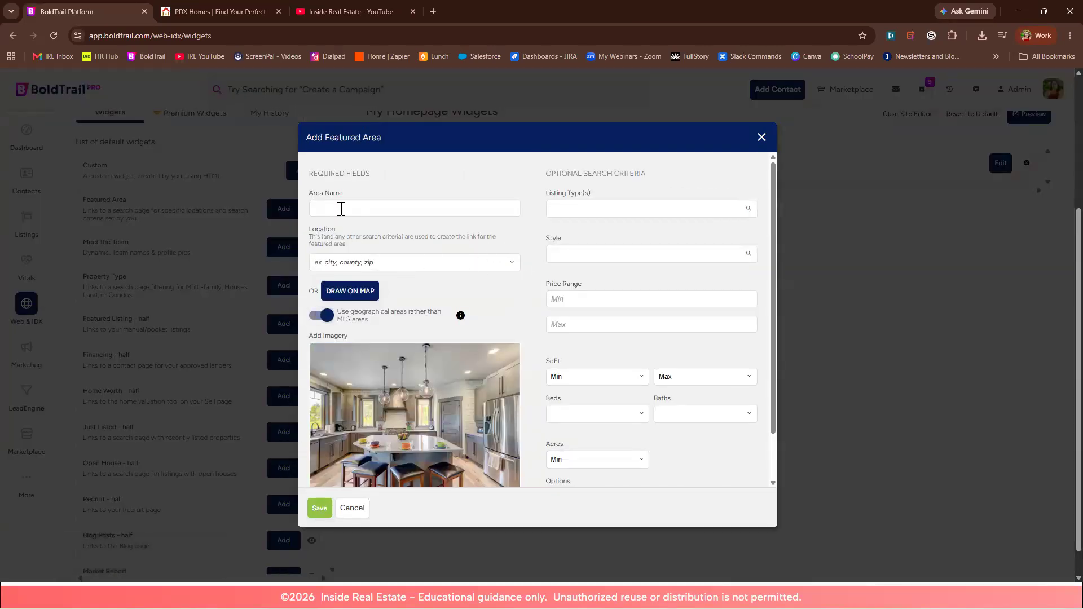
Step: Add 1 Story as a search option for the new featured area
click(341, 209)
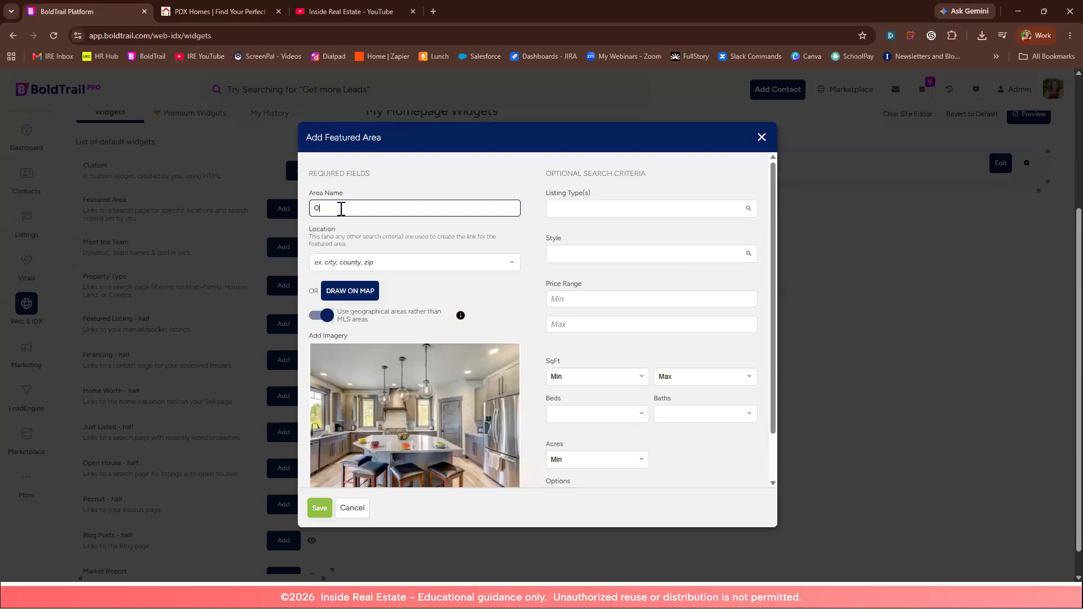
scroll(584, 398, down, 2)
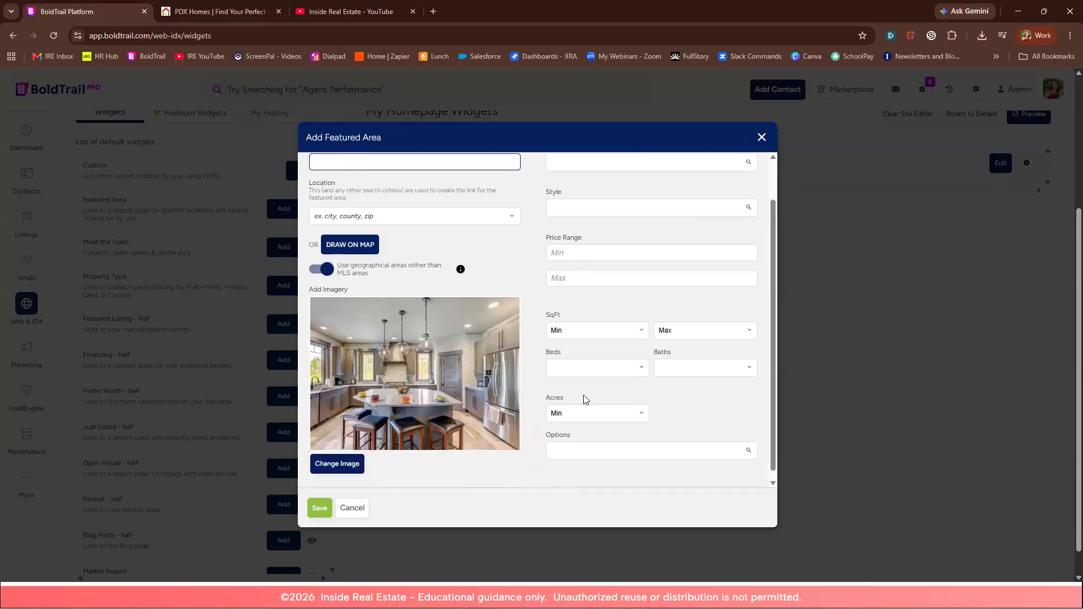
click(594, 444)
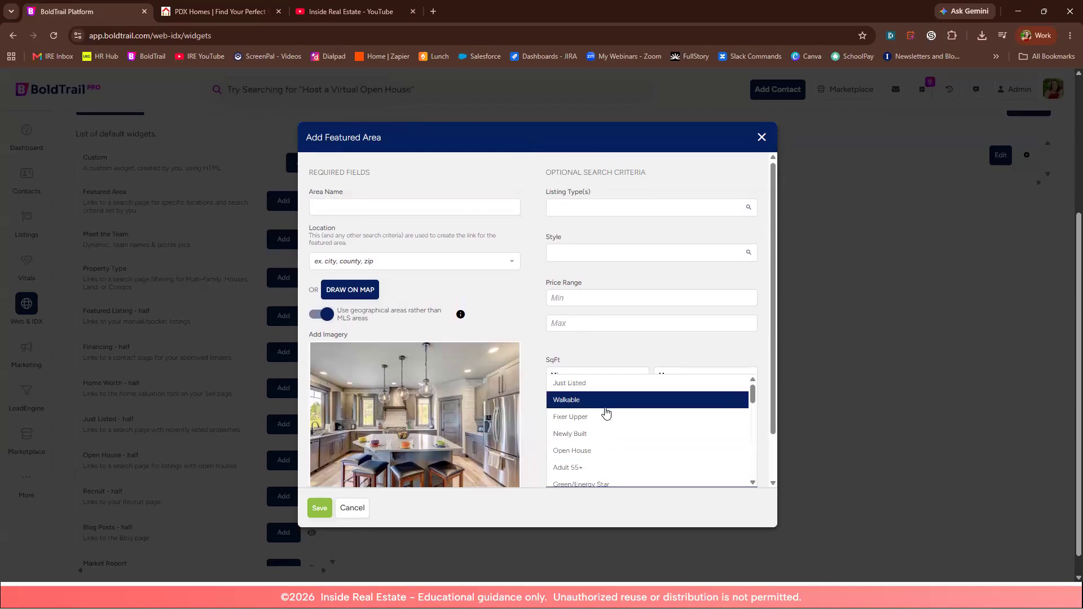
scroll(607, 402, down, 5)
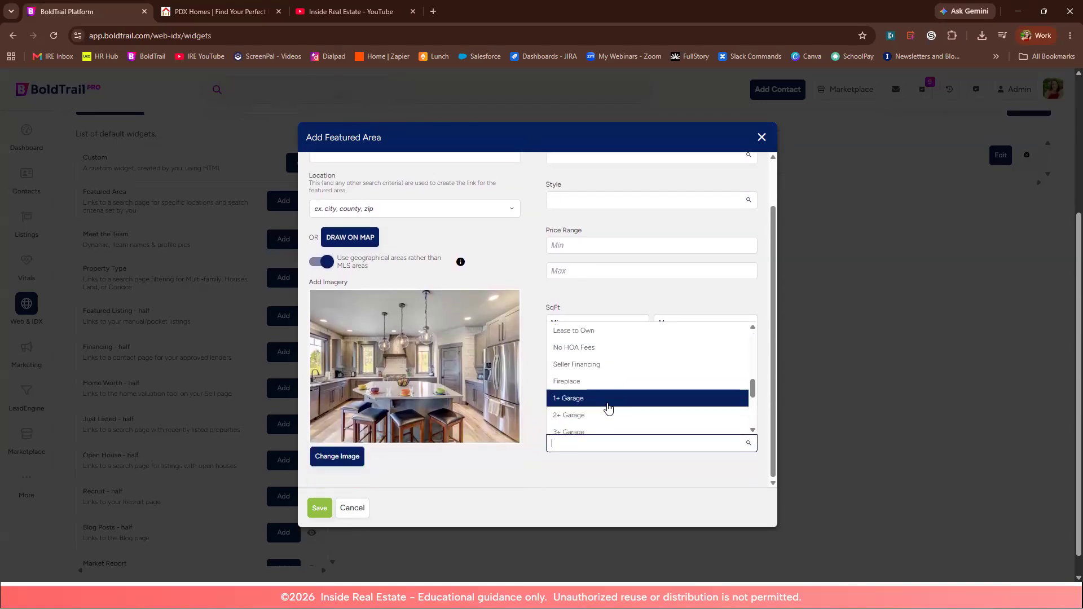
scroll(608, 406, down, 2)
scroll(608, 403, up, 2)
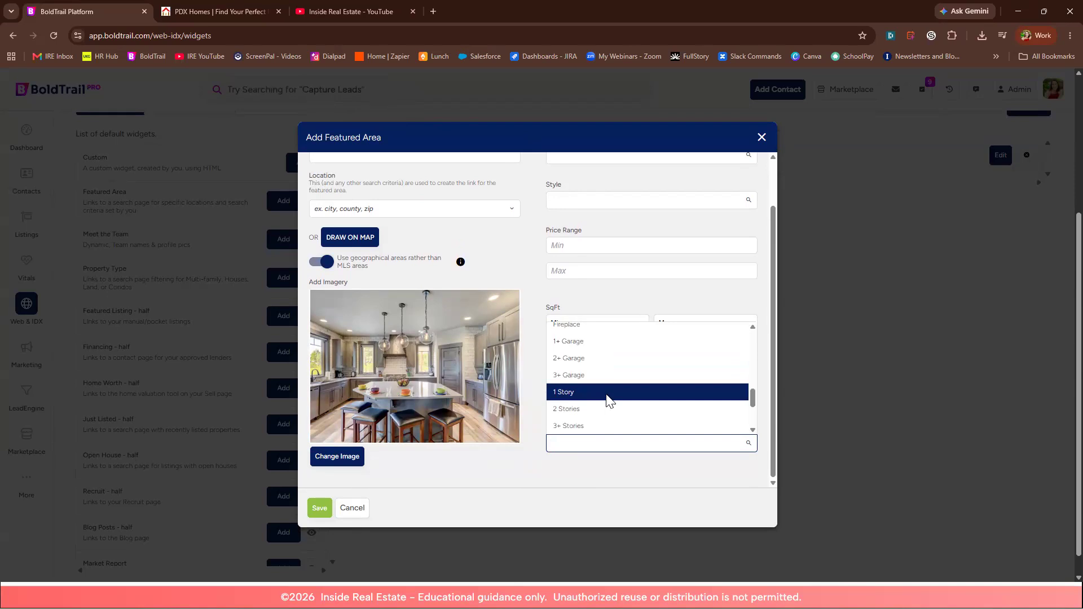
click(608, 393)
Step: Name the featured area One Story Homes and set its location to Clackamas County, OR
scroll(643, 355, up, 2)
click(363, 208)
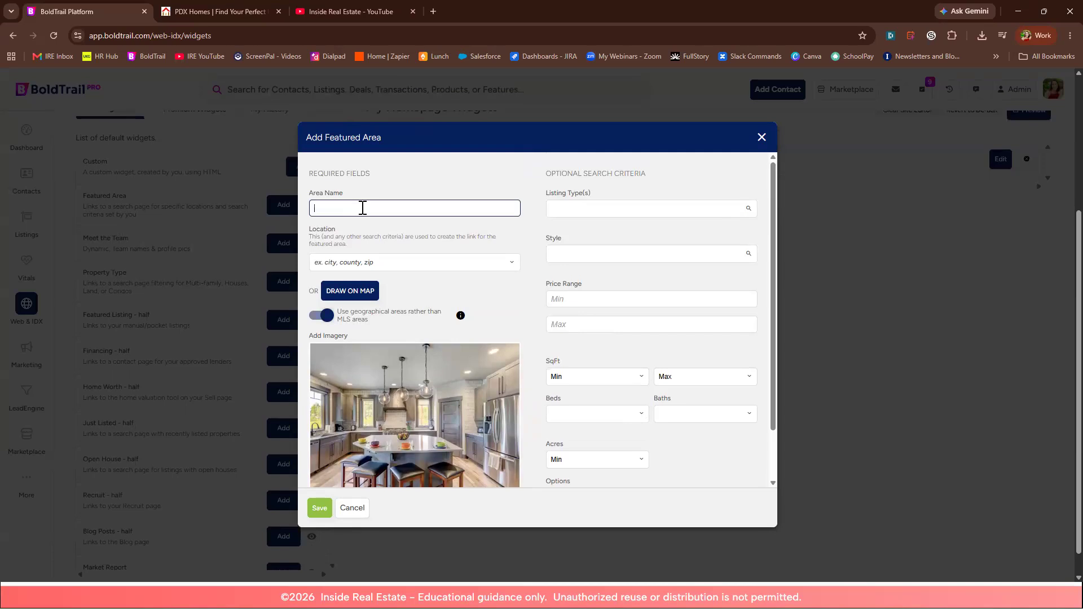
text(One Story Homes)
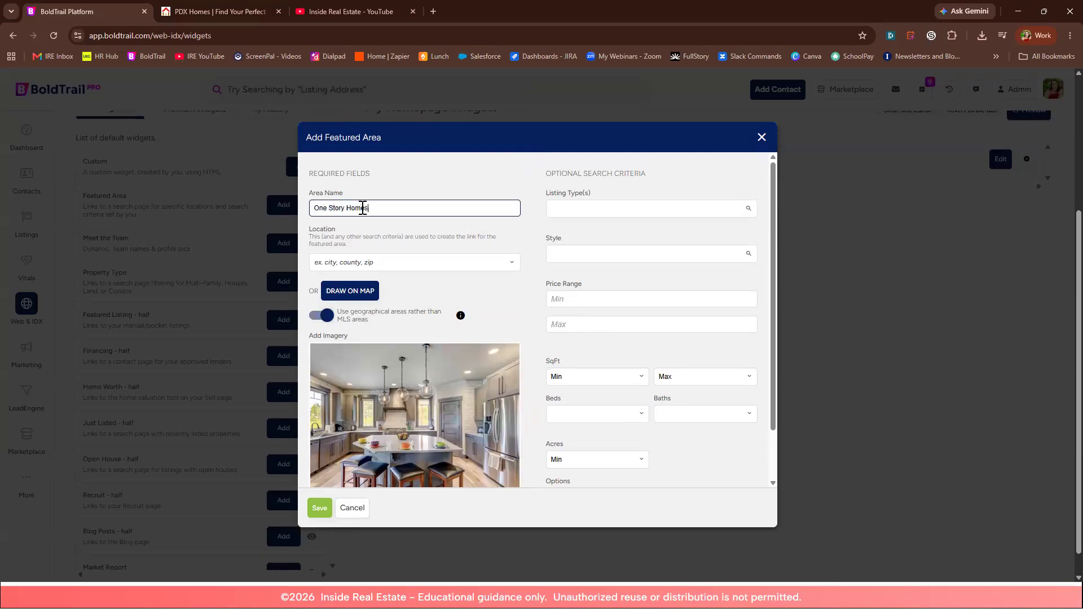
click(350, 261)
text(Clack)
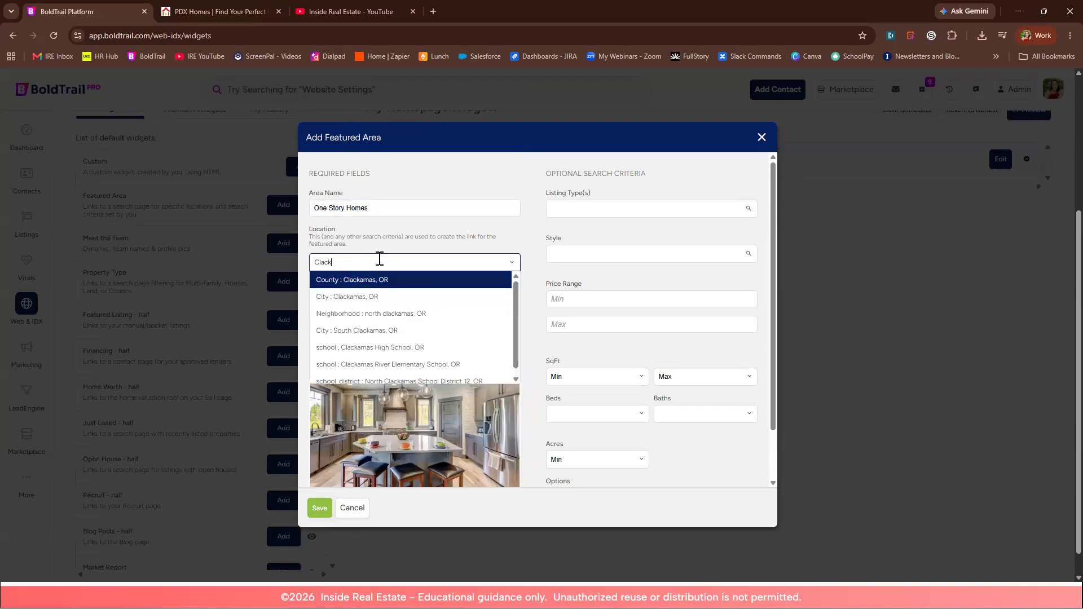
click(375, 280)
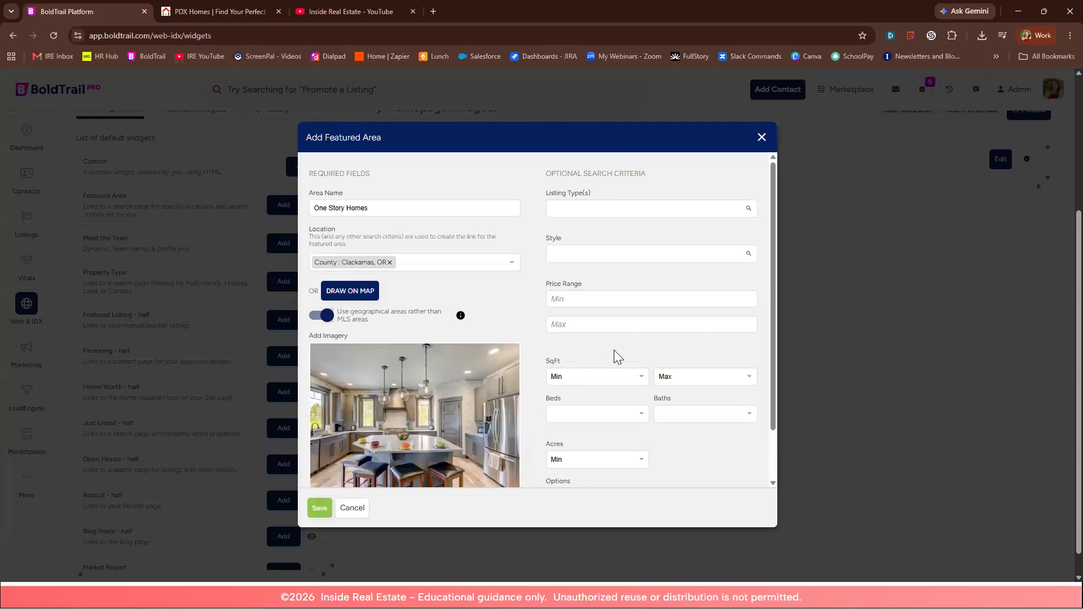
Step: Upload the house picture 3.png from the Downloads folder and add it to the image library
scroll(615, 351, down, 1)
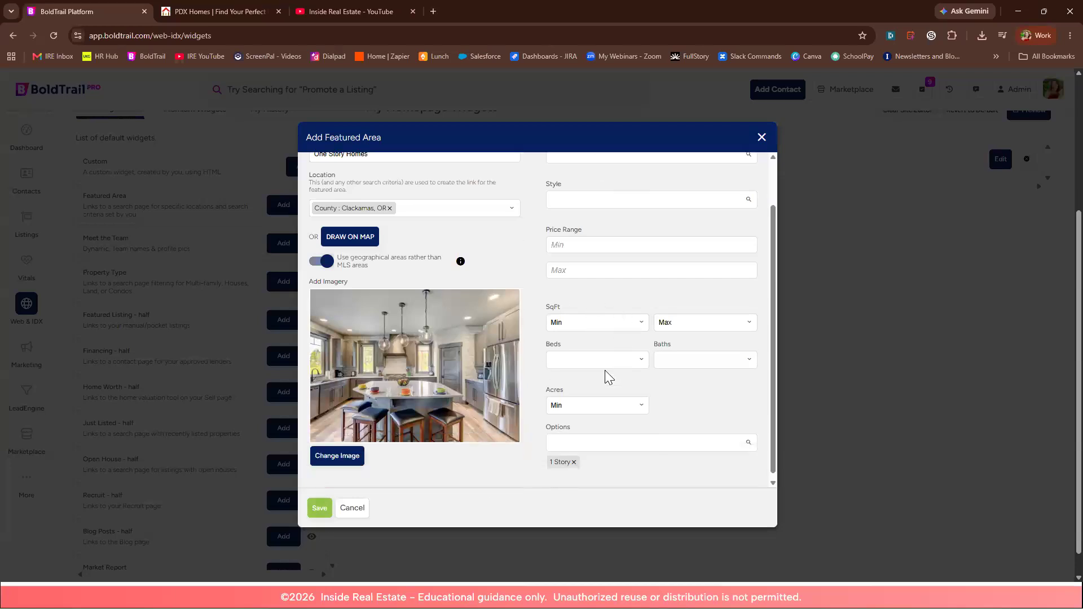
click(347, 460)
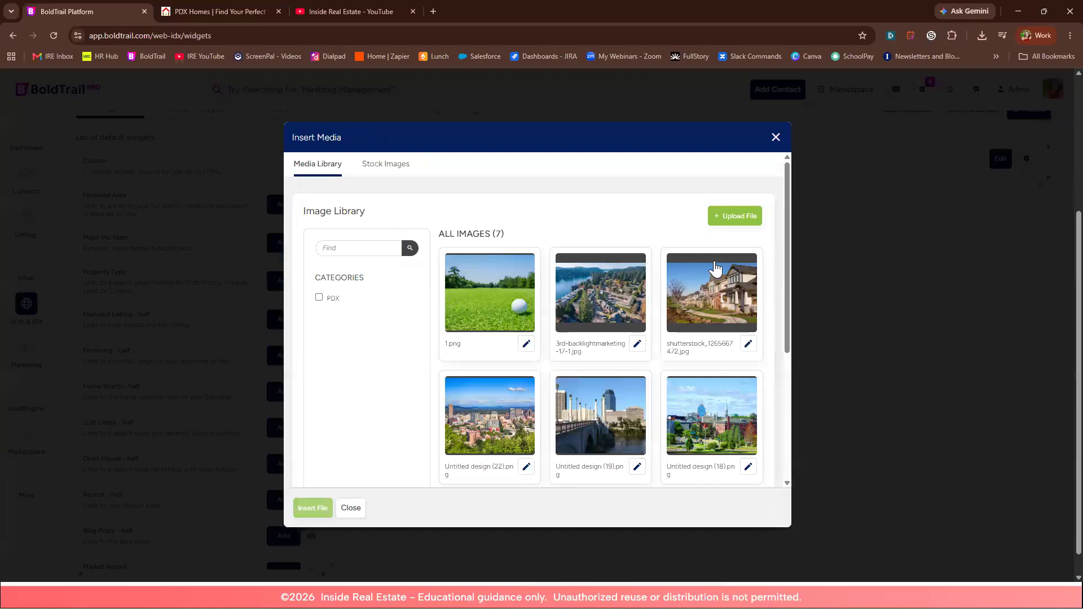
click(744, 224)
scroll(562, 398, down, 3)
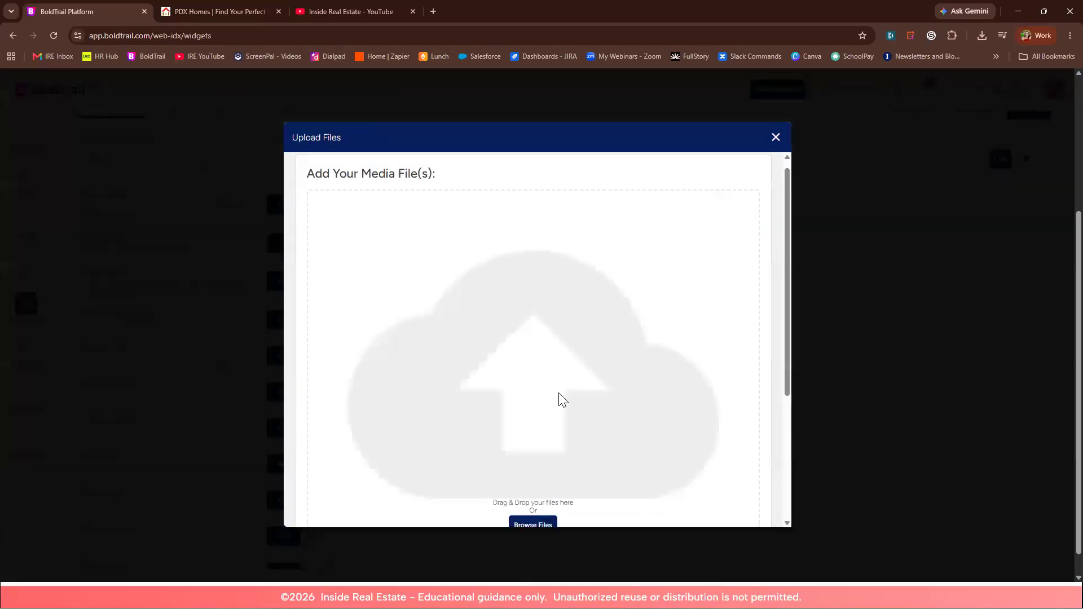
click(533, 429)
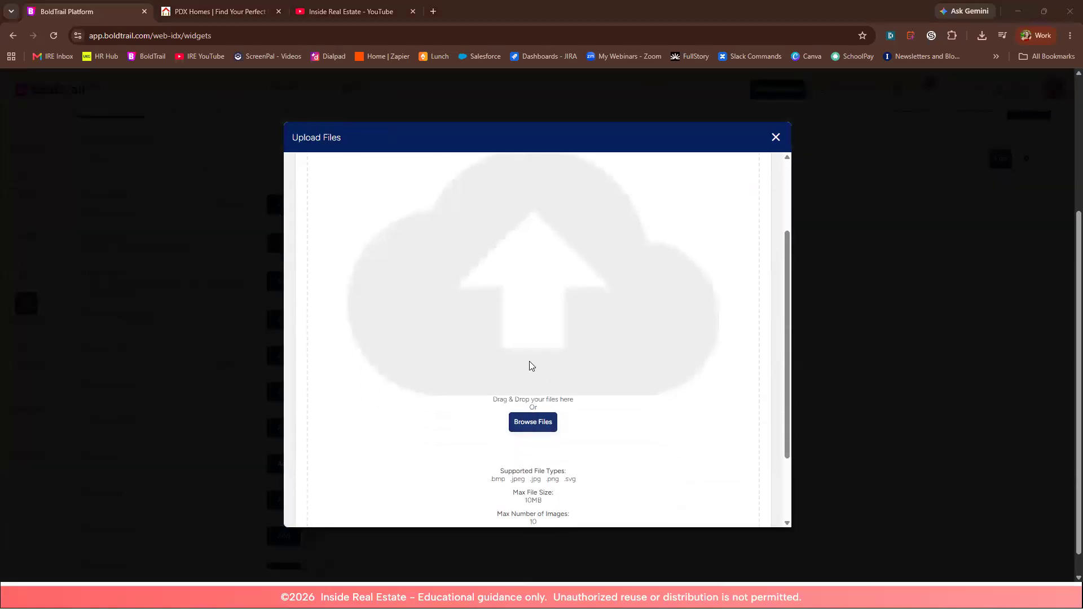
click(530, 322)
click(774, 522)
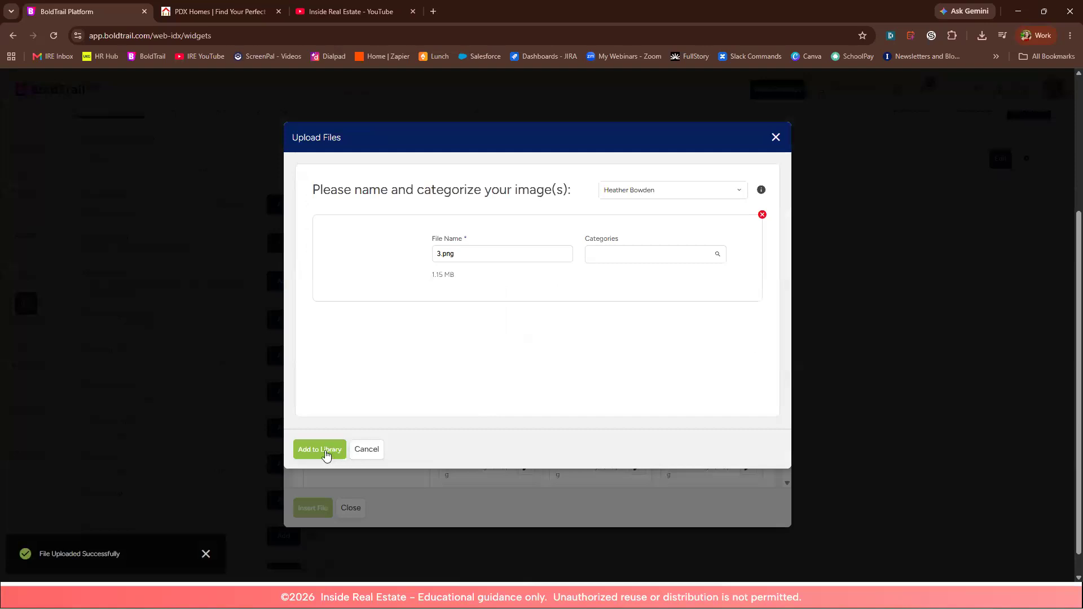
click(326, 455)
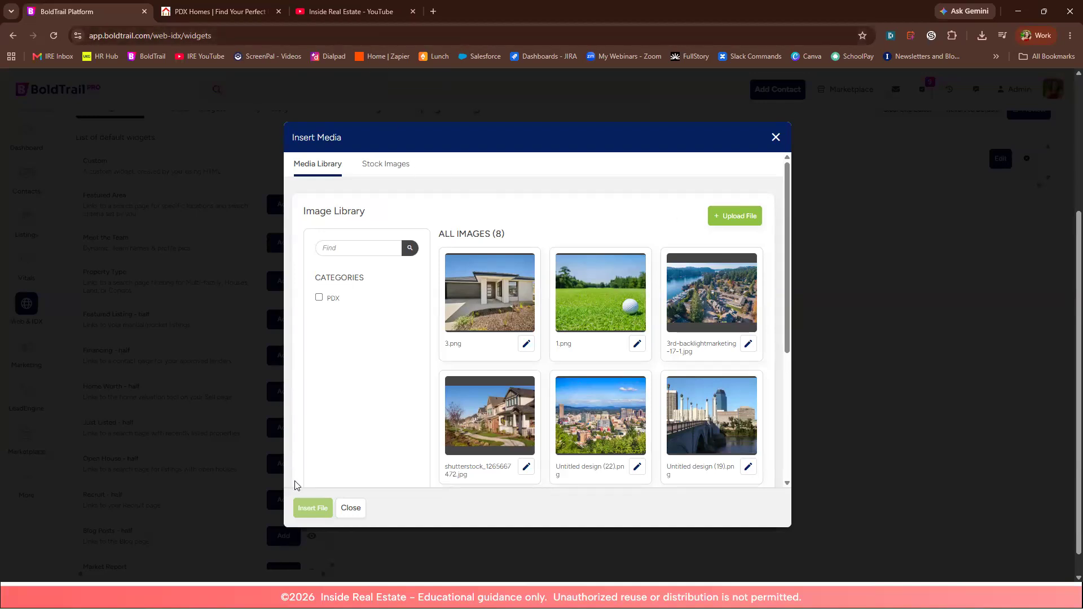
Step: Insert 3.png as the image of the One Story Homes area and save the area
click(490, 326)
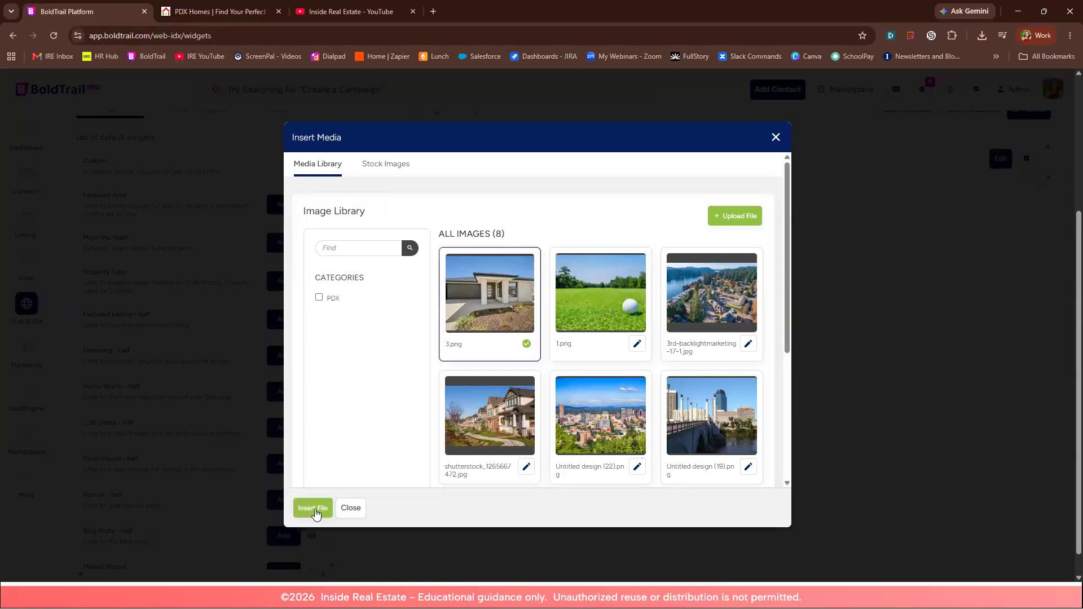
click(313, 508)
scroll(507, 263, down, 2)
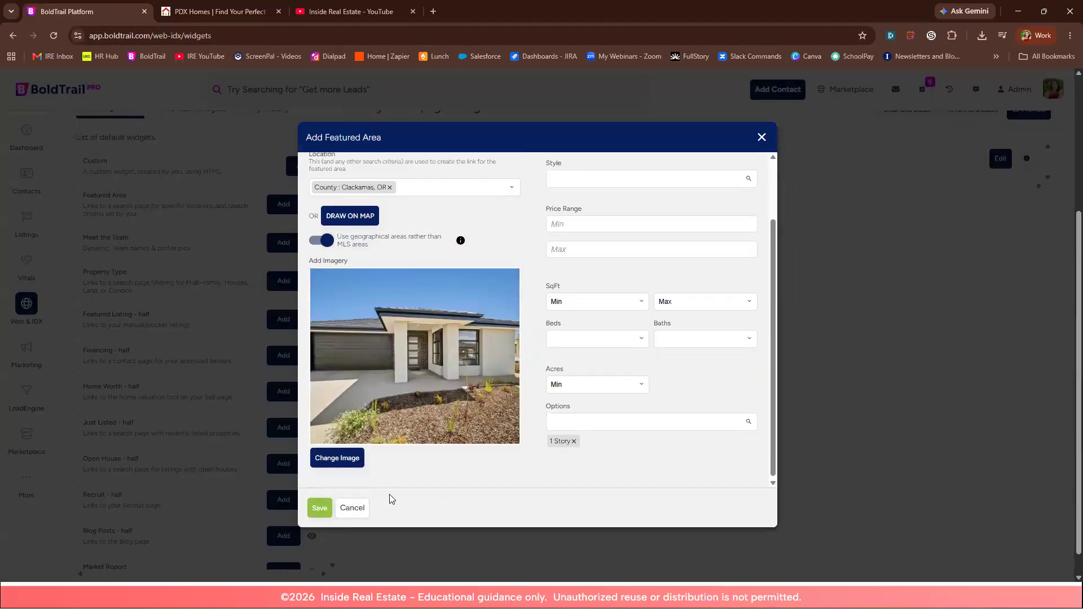
click(320, 512)
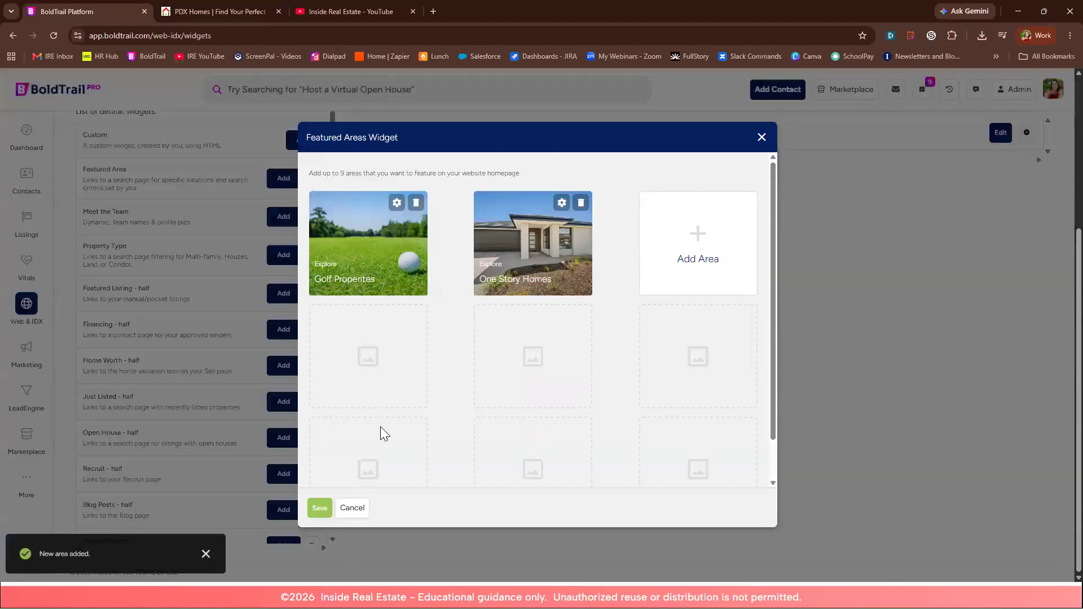
Step: Add a third featured area named Pool Homes with Clackamas County, OR as its location
click(700, 260)
click(366, 209)
text(Pool Homes)
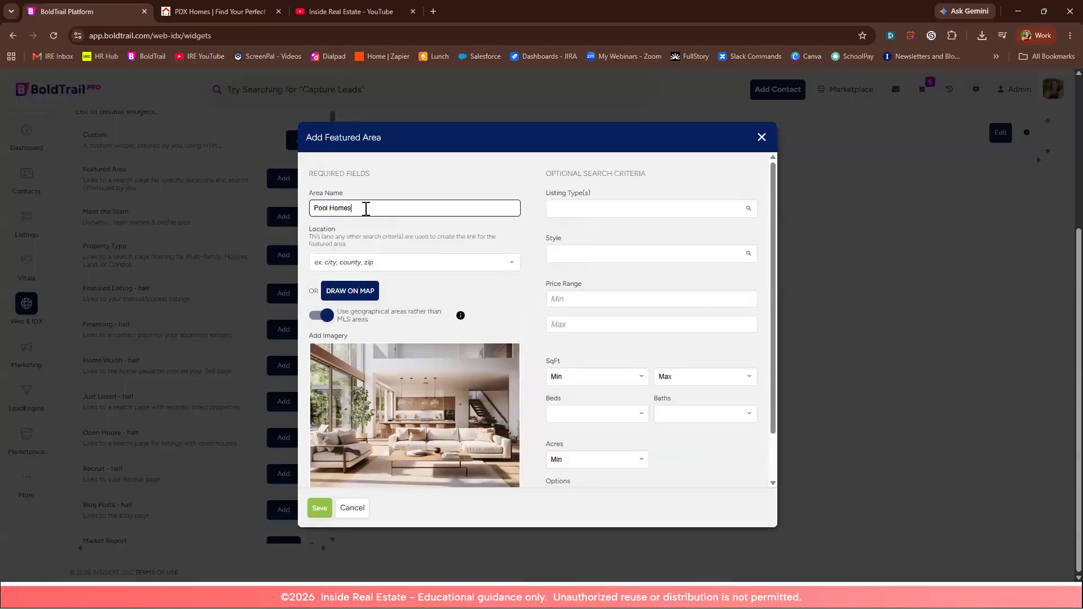
click(366, 264)
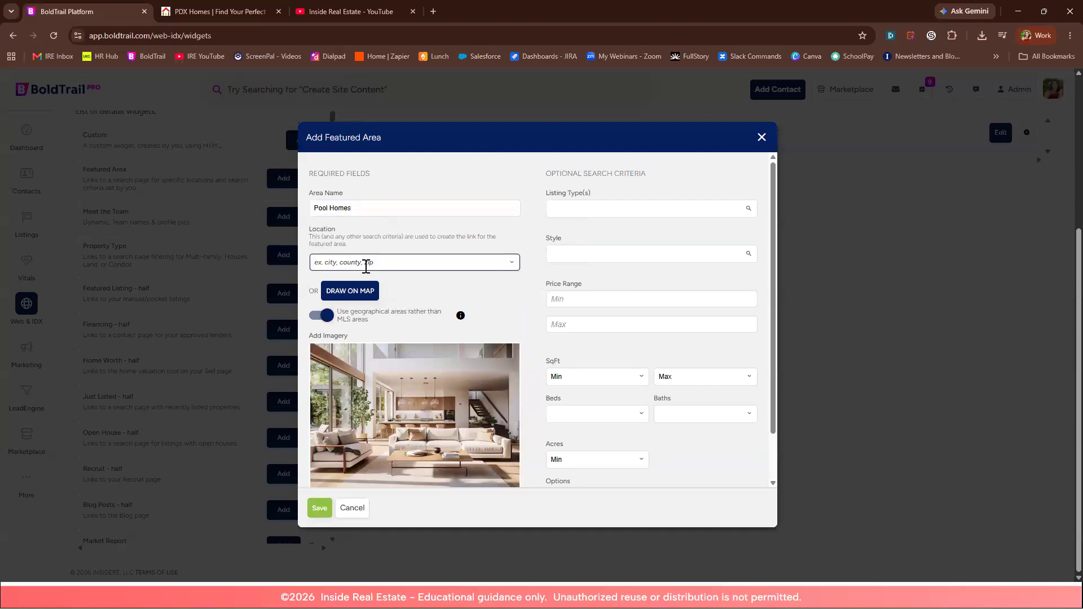
text(clack)
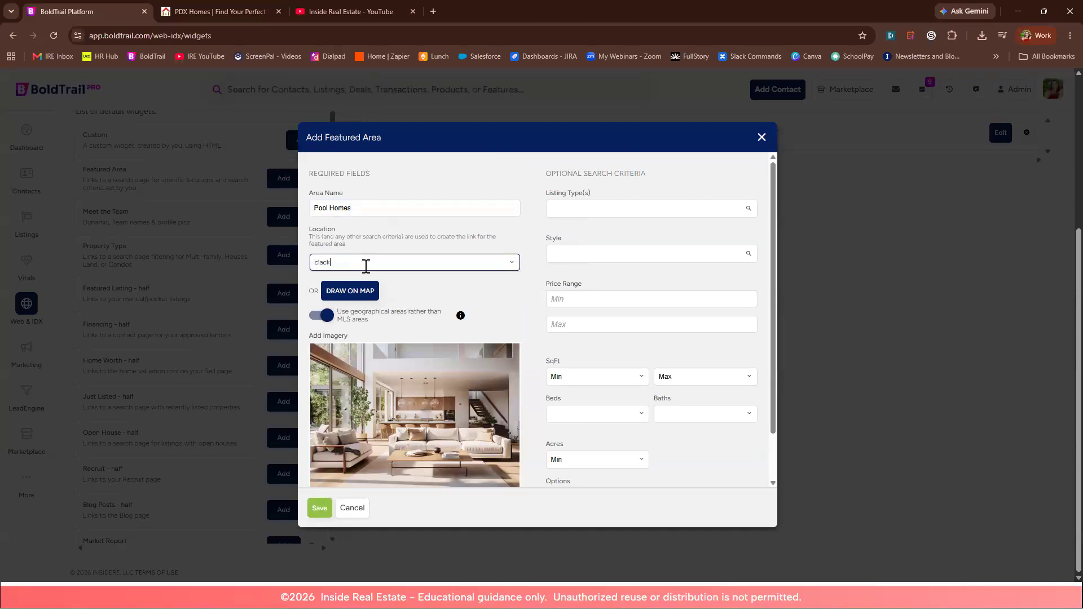
click(374, 281)
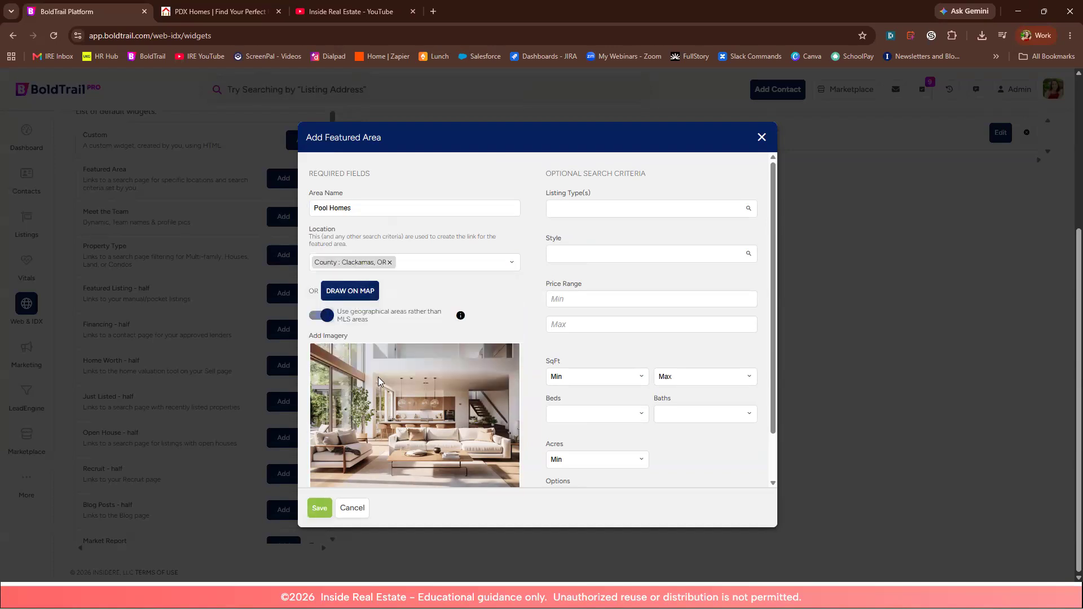
Step: Upload the pool picture 2.png from the Downloads folder to the image library and insert it as the Pool Homes image
scroll(378, 377, down, 2)
click(327, 452)
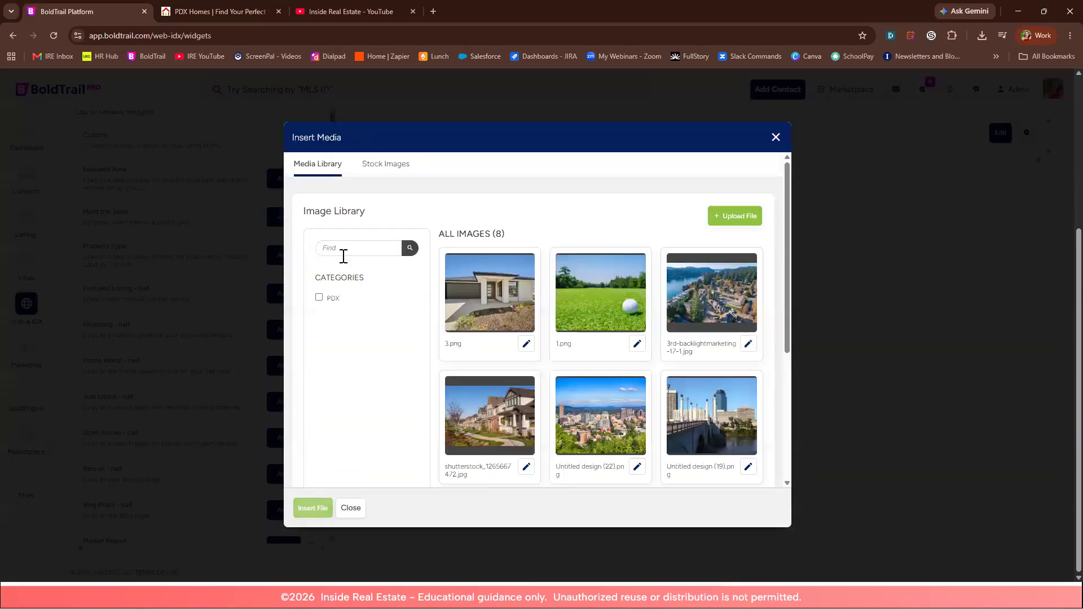
click(744, 217)
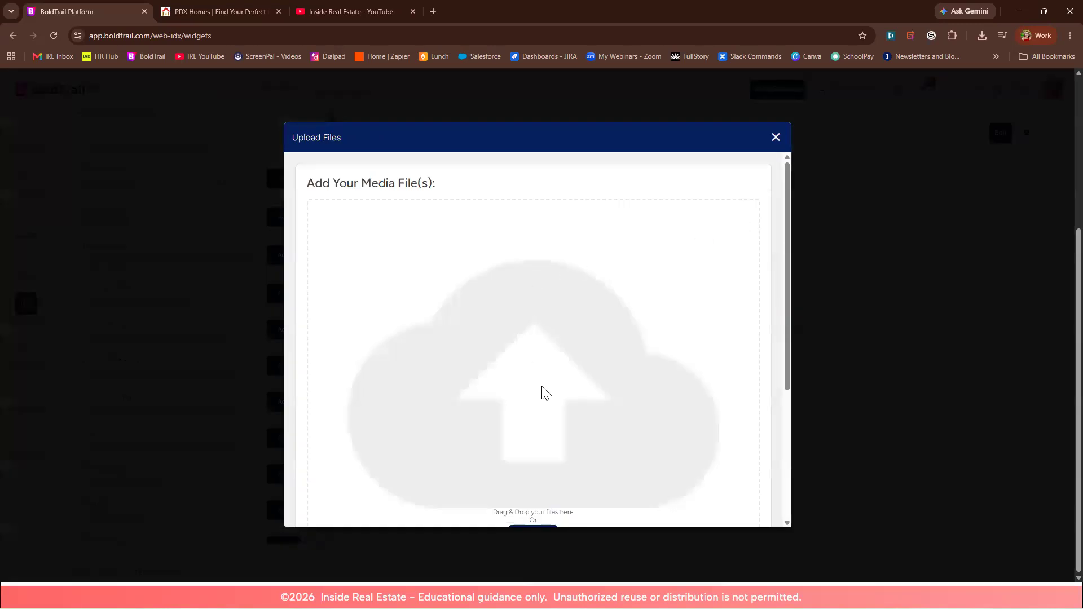
scroll(544, 390, down, 4)
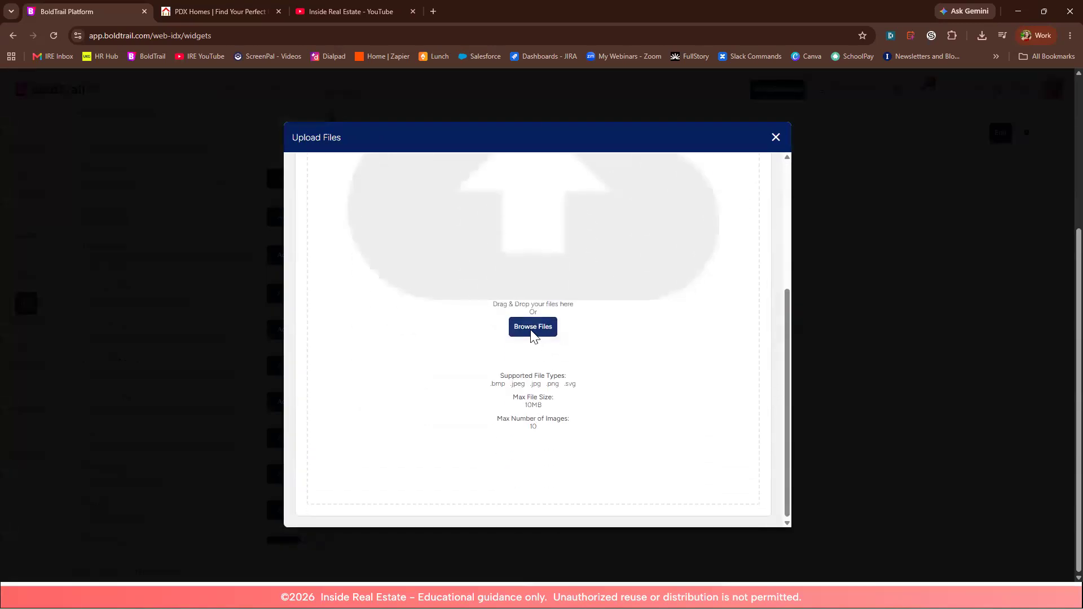
click(530, 337)
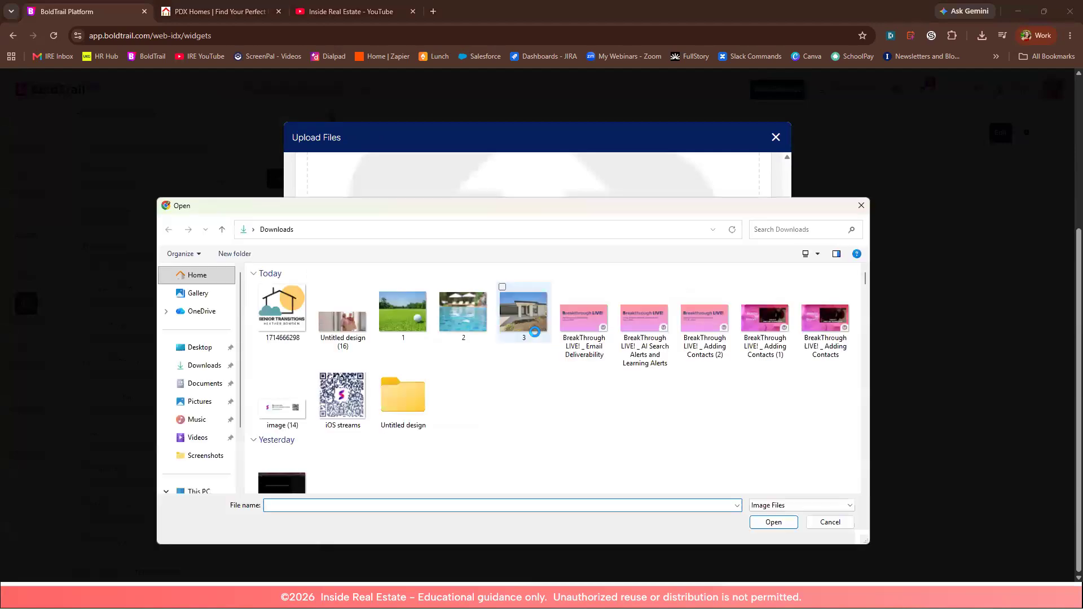
click(463, 319)
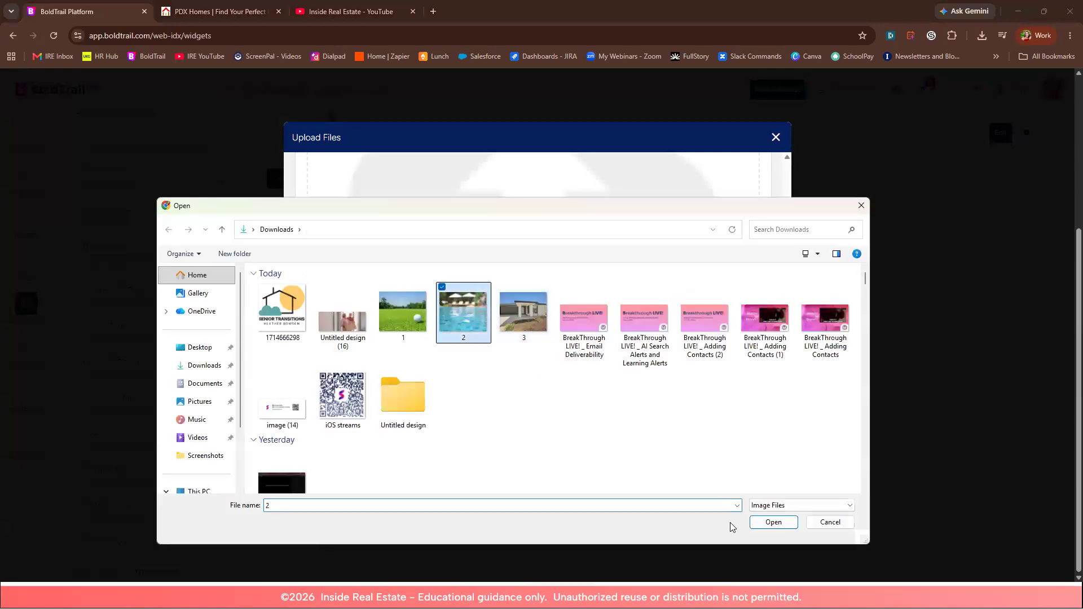
click(771, 523)
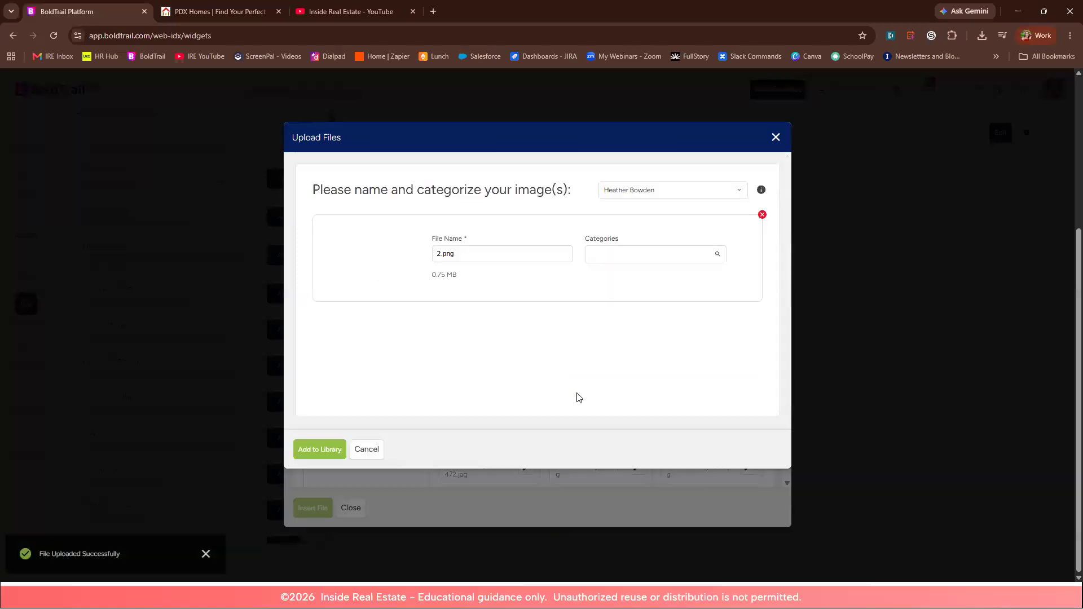
click(325, 451)
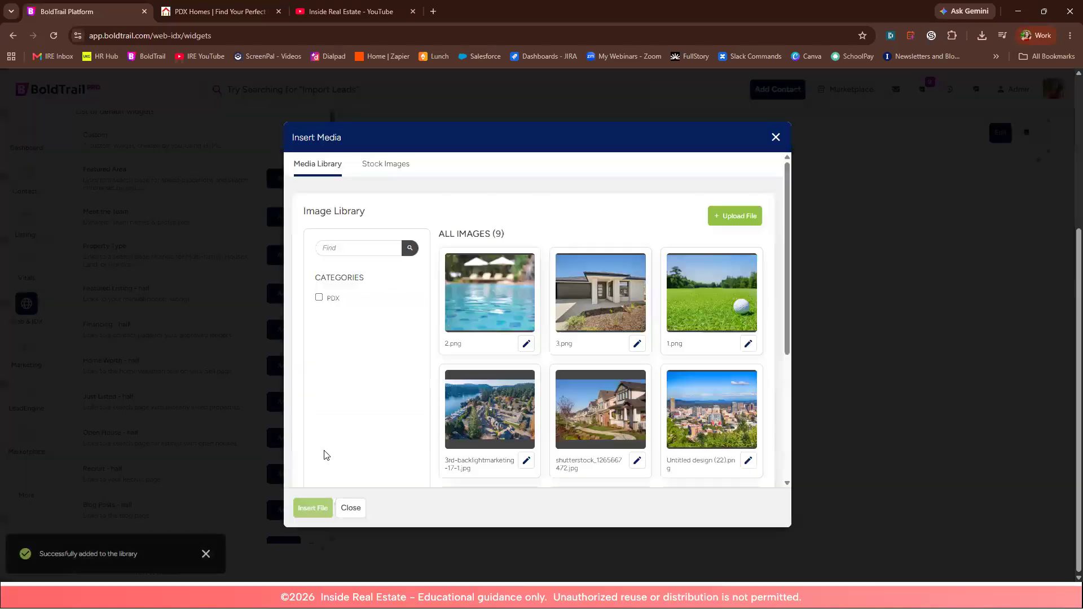
click(499, 345)
click(313, 508)
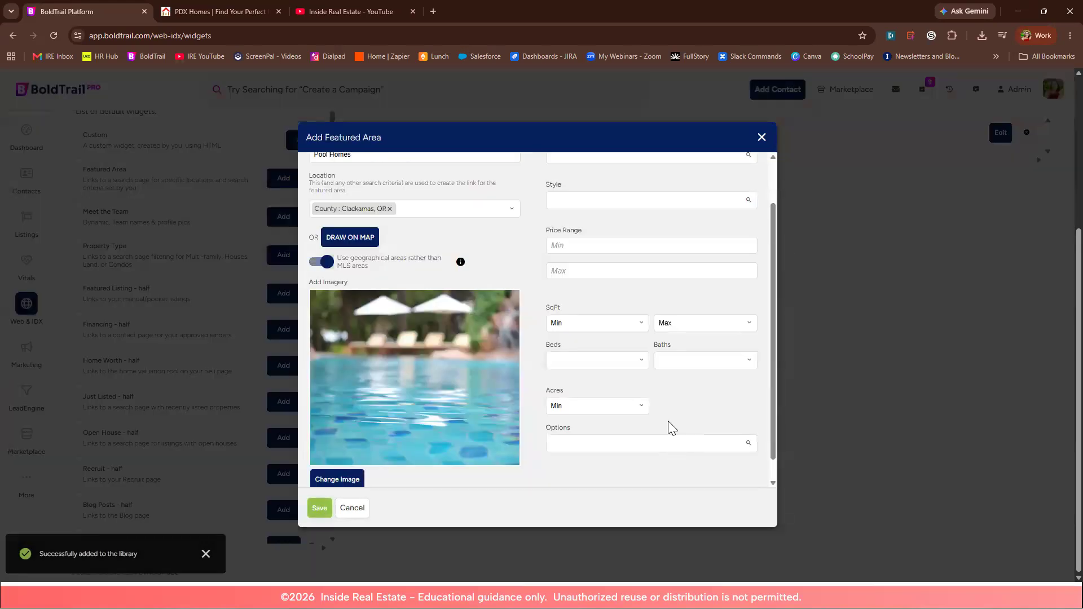
Step: Add the Pool option to the Pool Homes search criteria, then save the area and the Featured Areas widget
scroll(658, 437, down, 1)
click(651, 423)
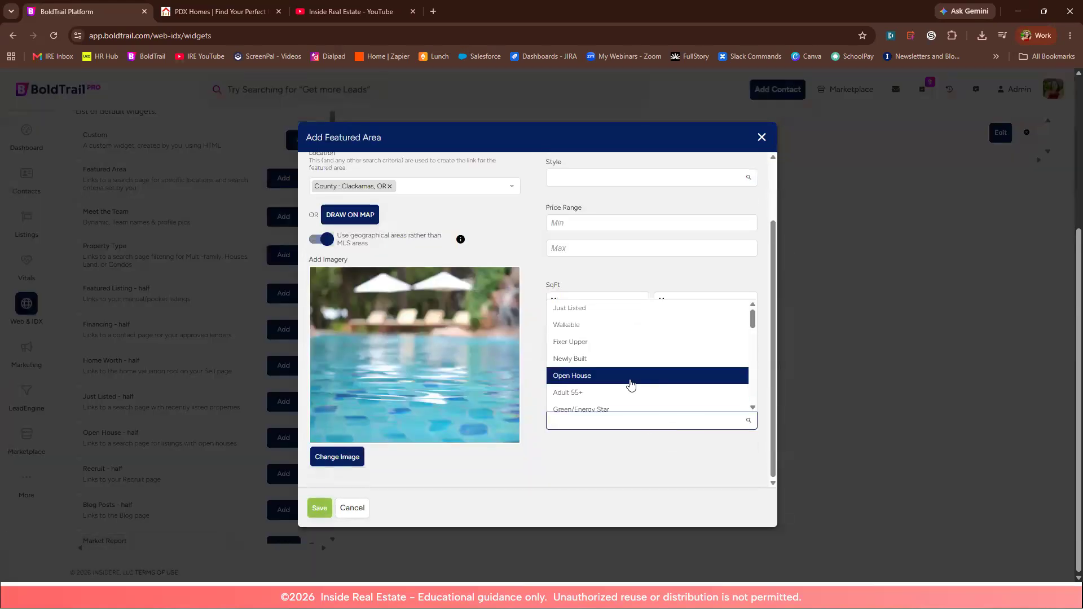
scroll(630, 384, down, 2)
scroll(625, 373, up, 2)
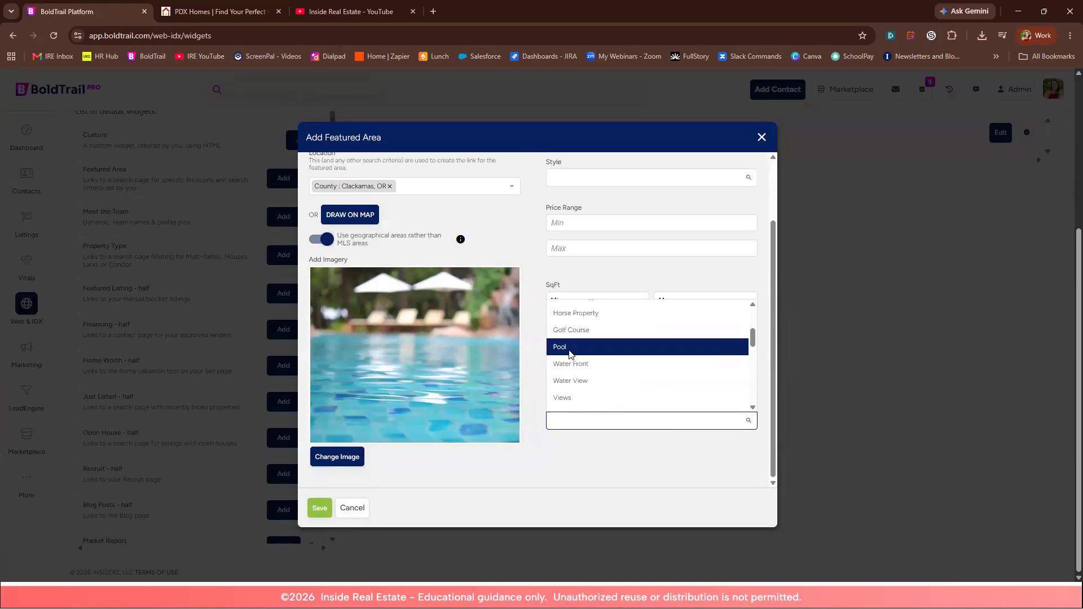
click(622, 346)
click(320, 508)
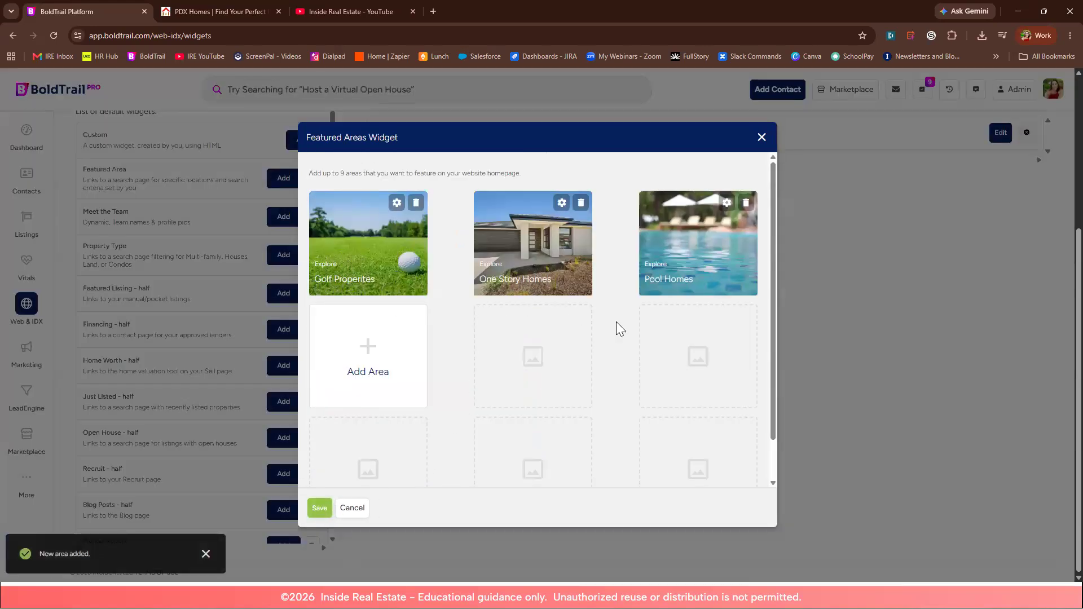
click(316, 508)
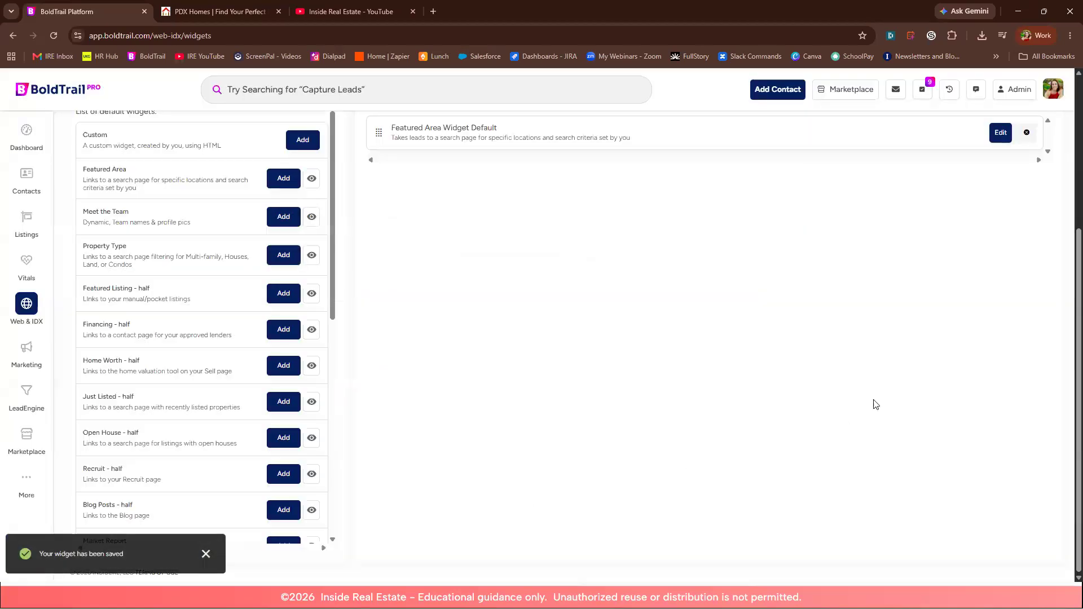
Step: Preview the website homepage and examine its Featured Areas section
scroll(875, 405, up, 1)
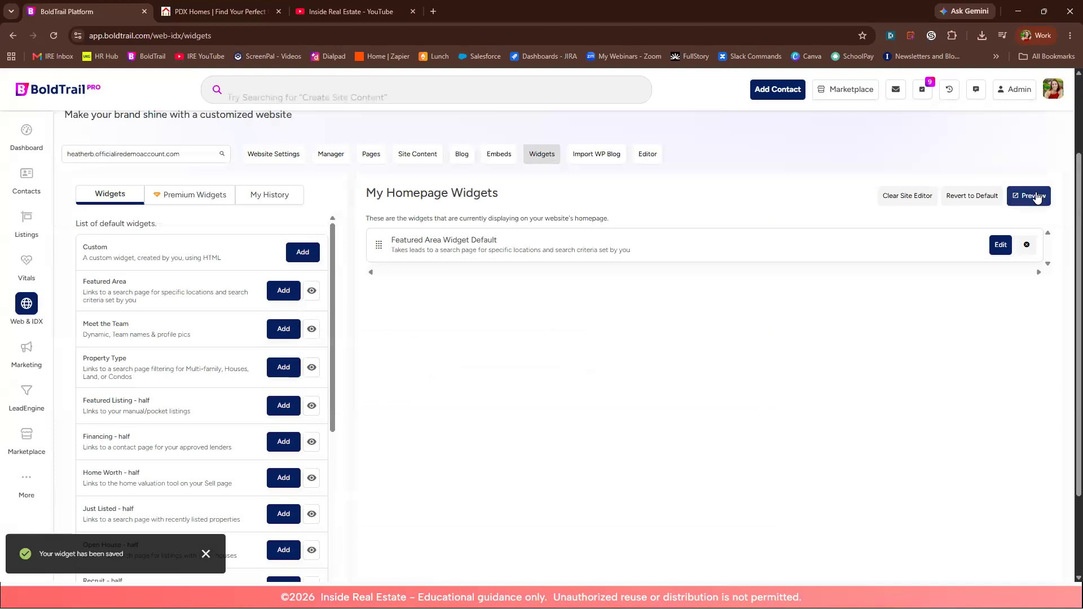
click(1037, 198)
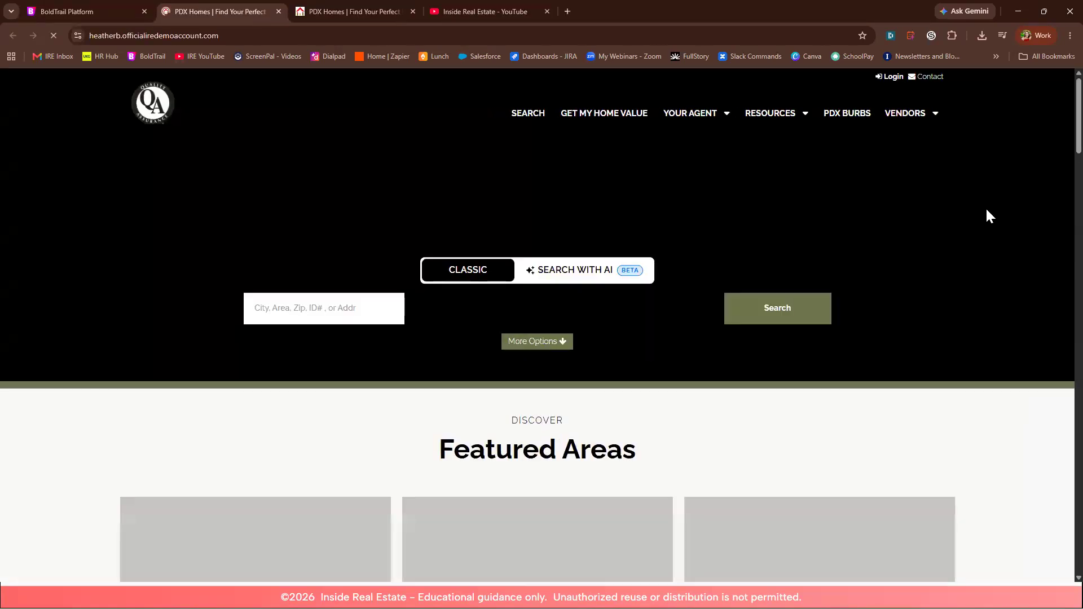
scroll(881, 252, down, 2)
scroll(882, 253, down, 2)
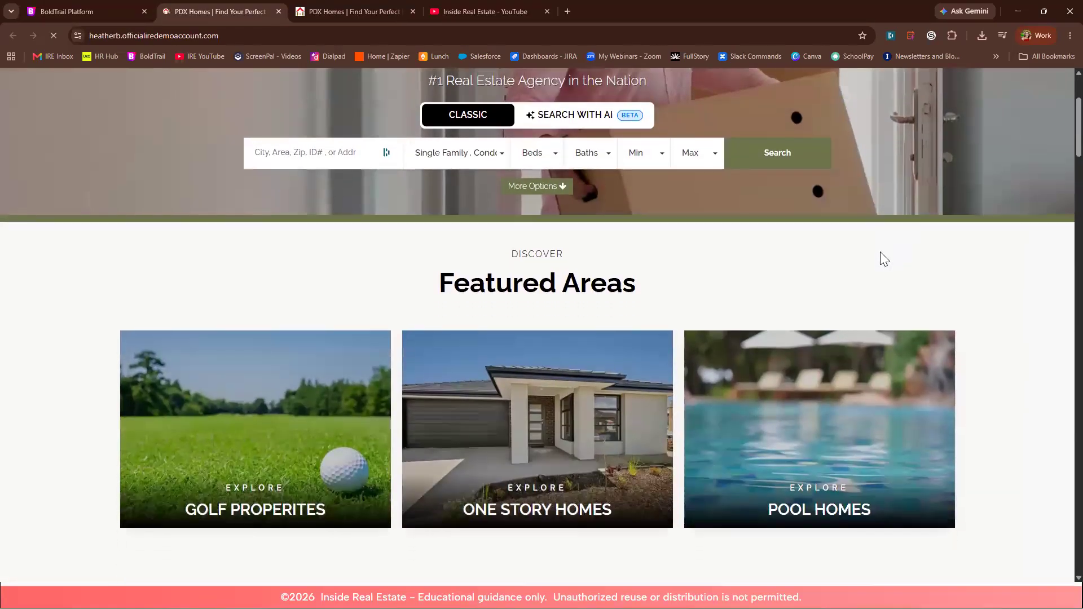
scroll(882, 253, down, 1)
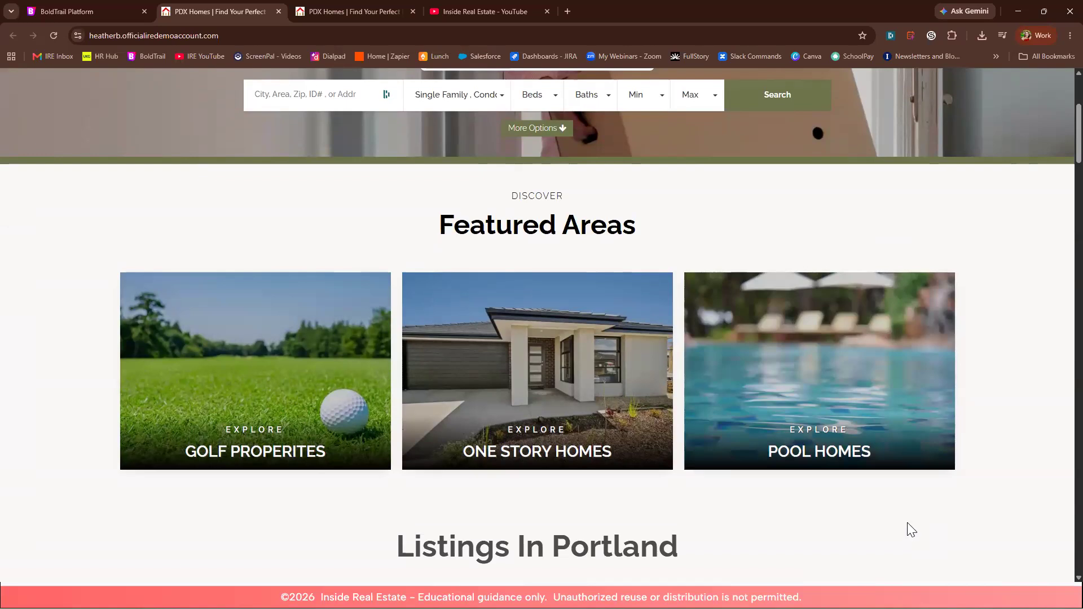
scroll(909, 530, down, 2)
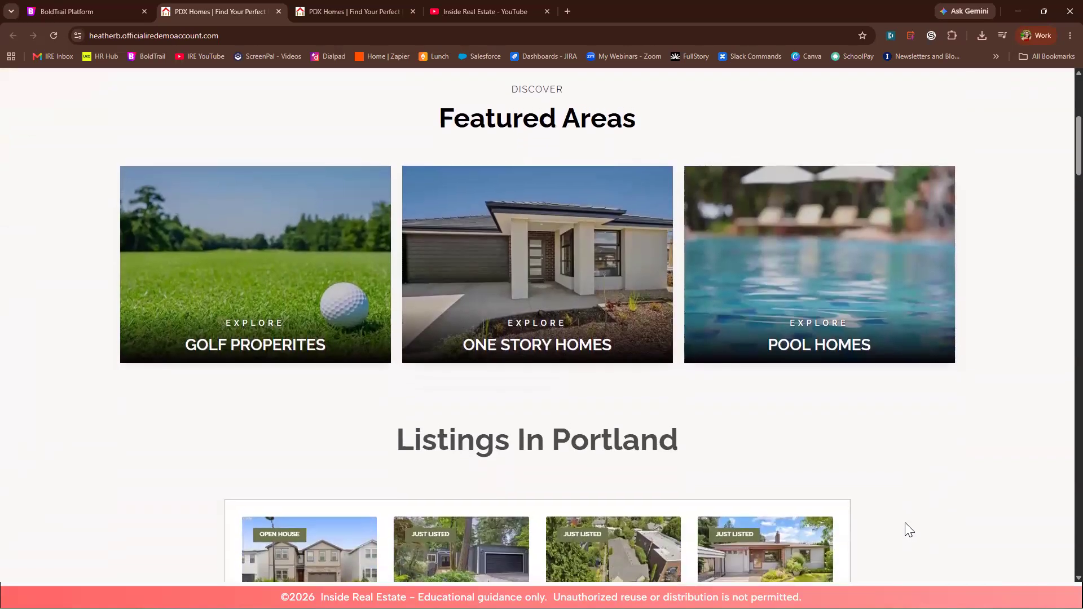
scroll(909, 530, up, 1)
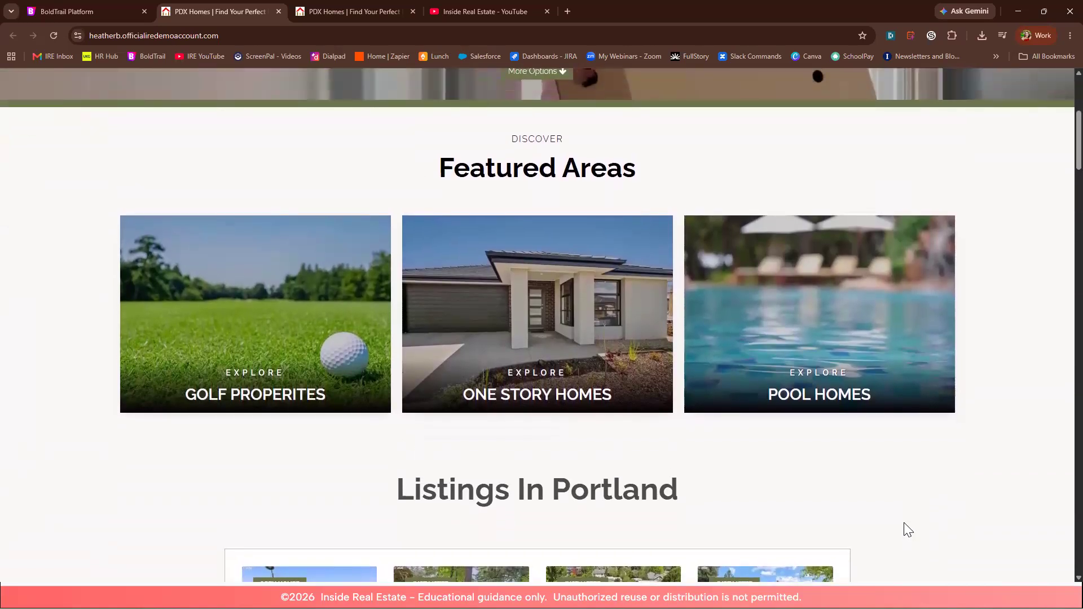
scroll(788, 452, up, 1)
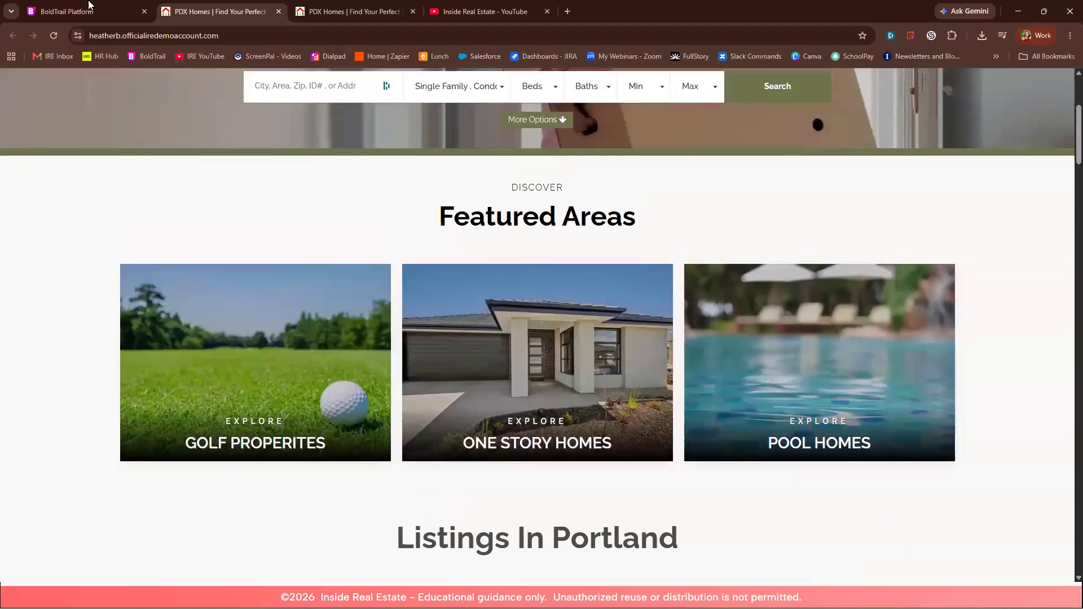
Step: Compare with the previously opened homepage showing the Portland, West Linn and Lake Oswego areas and the content below them
click(67, 11)
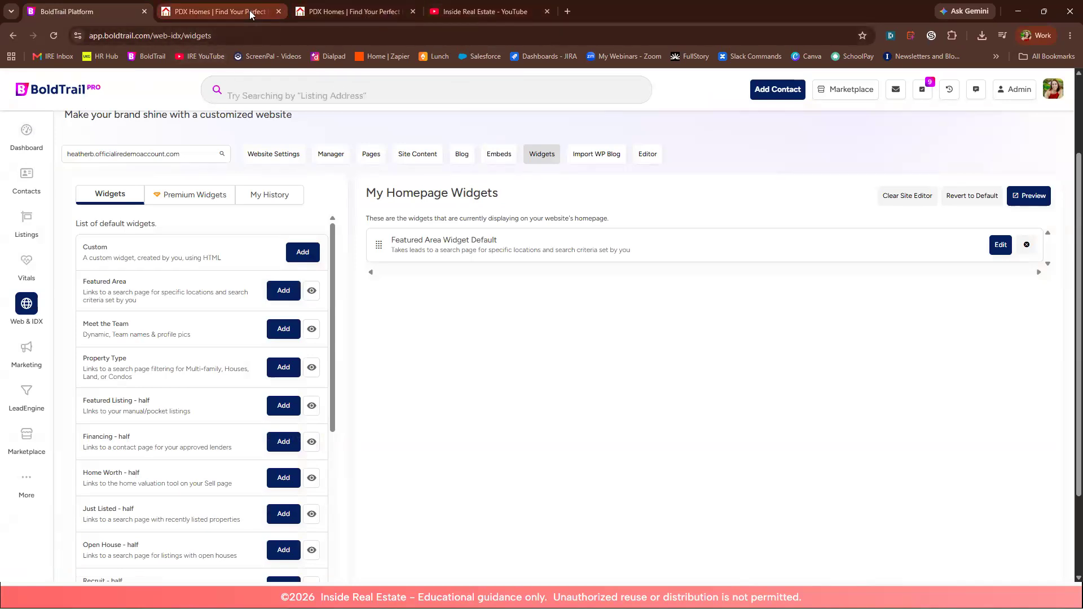
mouse_move(250, 10)
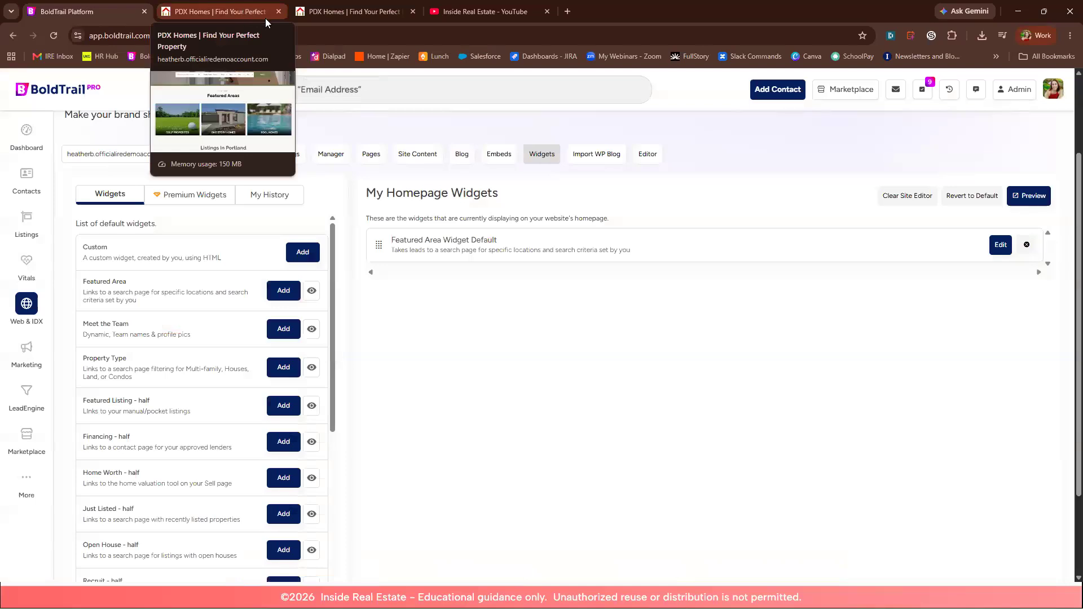
click(352, 11)
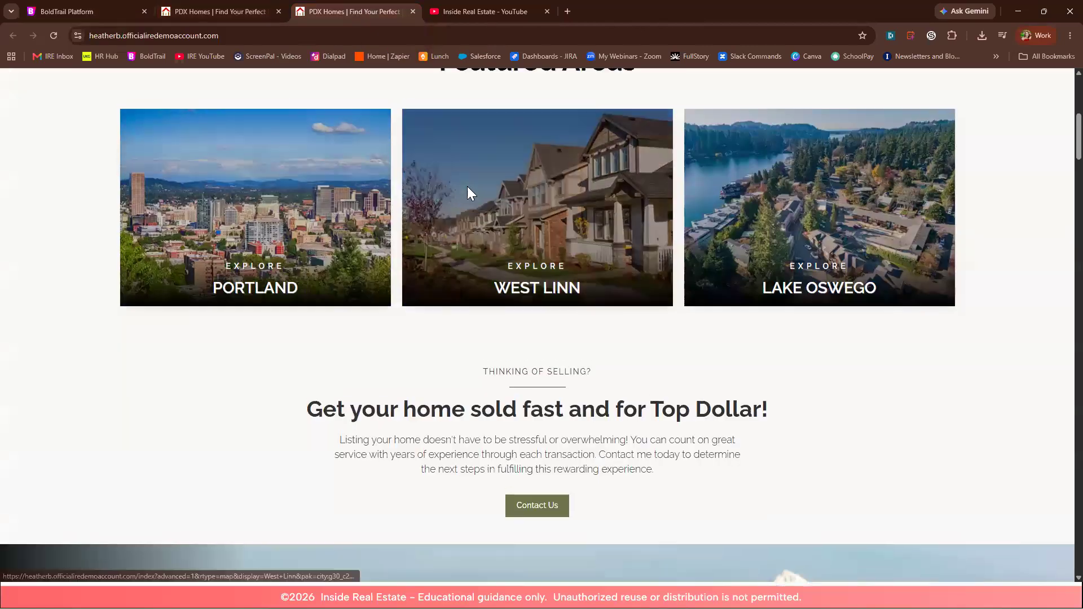
scroll(465, 193, up, 3)
scroll(506, 434, down, 2)
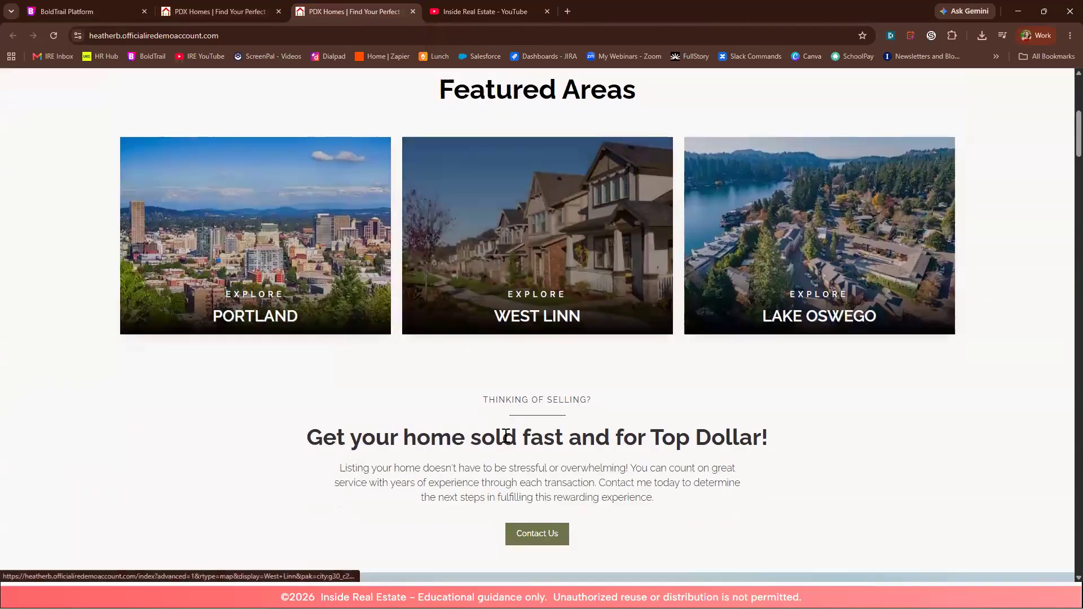
scroll(506, 435, down, 1)
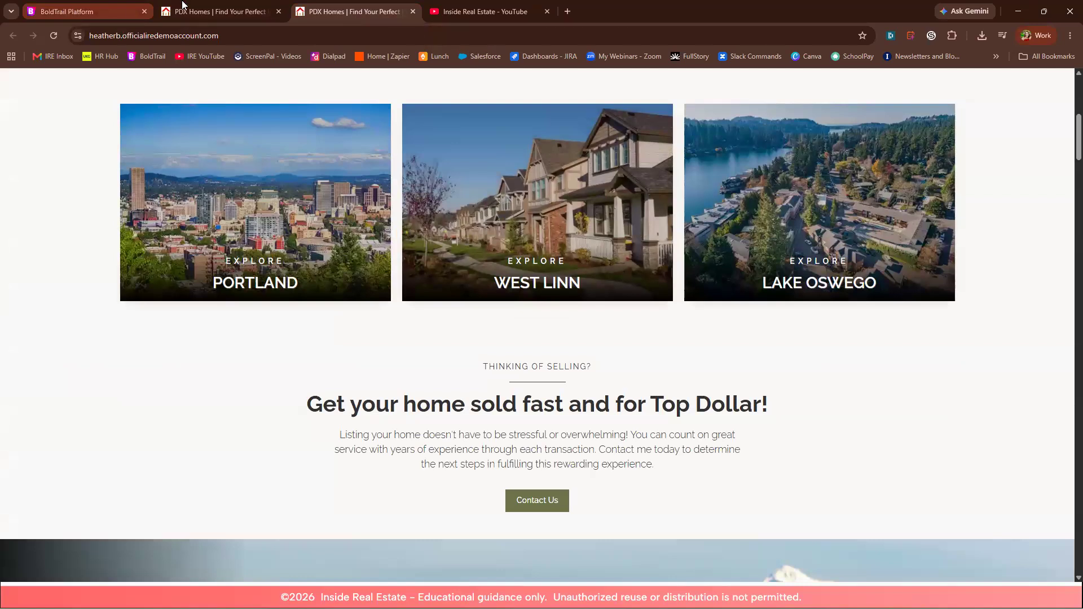
Step: Switch back to BoldTrail and start a new custom widget, ready to enter its HTML content
click(112, 12)
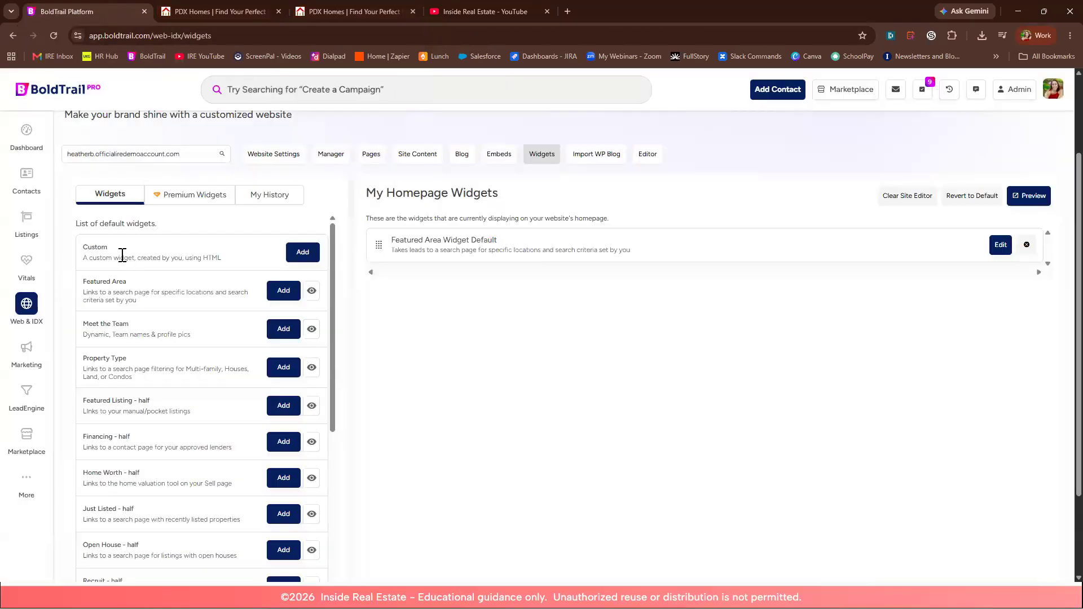
click(303, 257)
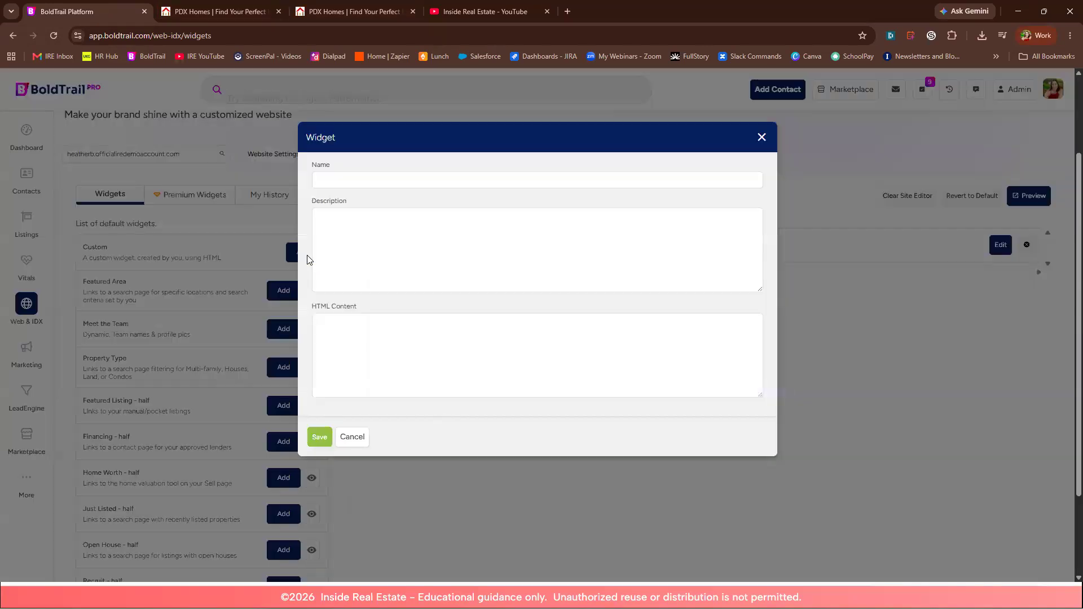
click(322, 335)
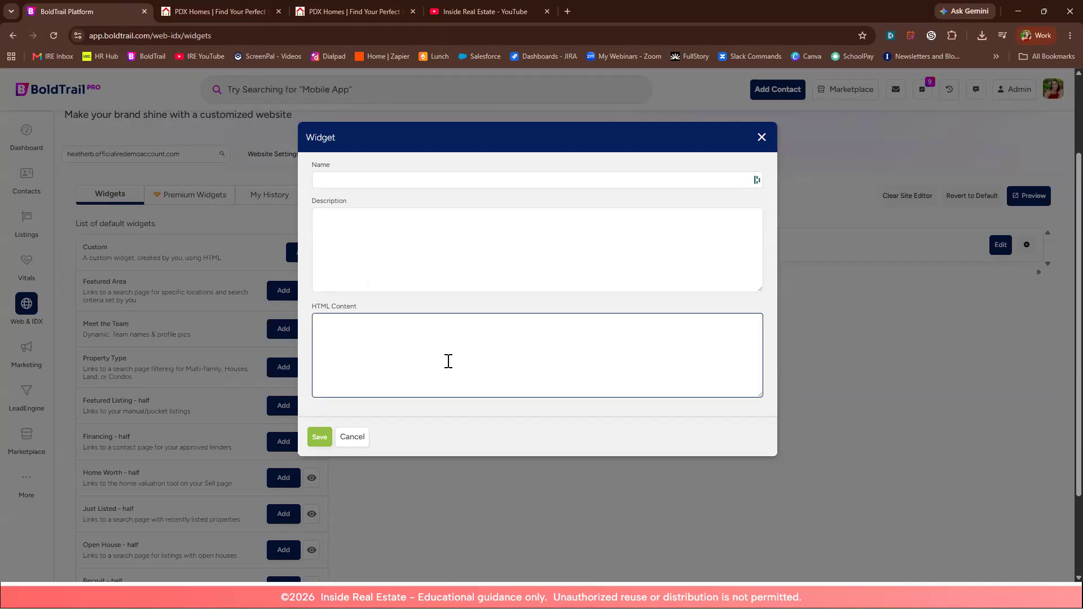
Step: Switch to YouTube, open the Breakthrough LIVE! playlist, pause its first video and select that video's embed code
click(453, 9)
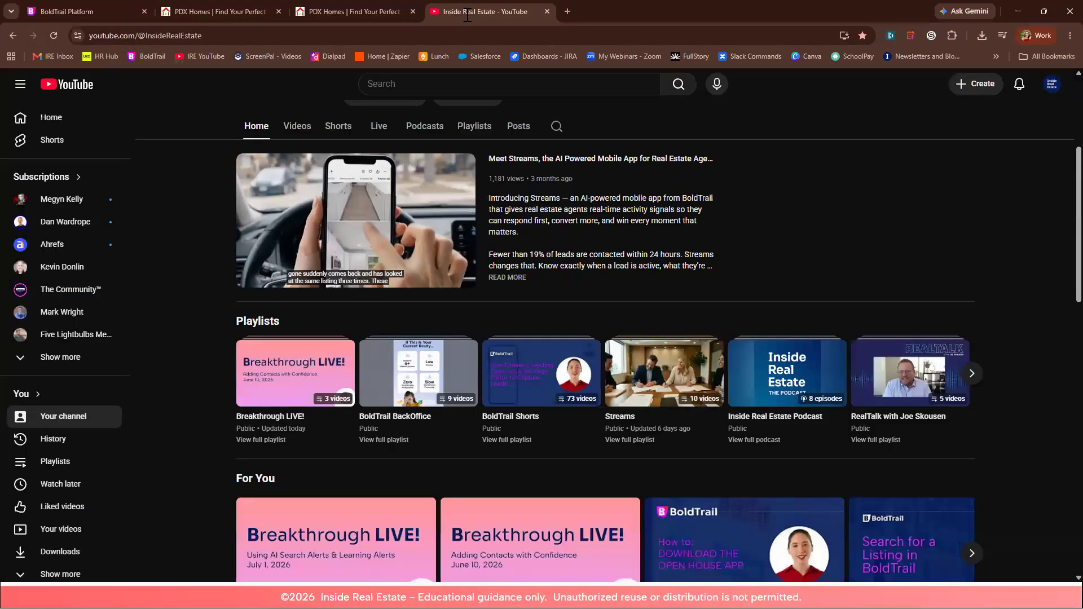
click(295, 386)
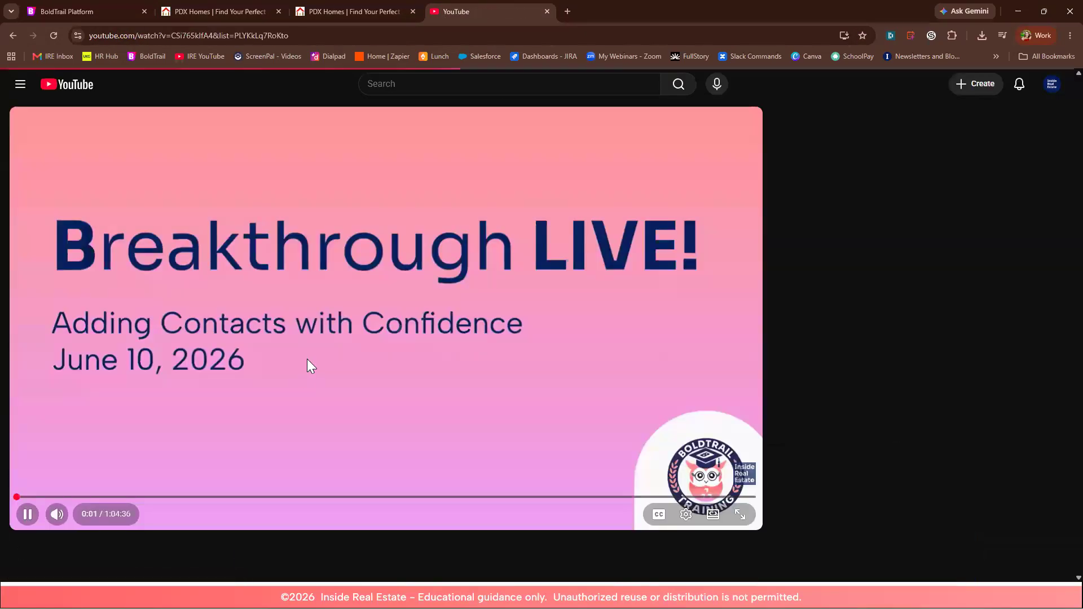
click(538, 424)
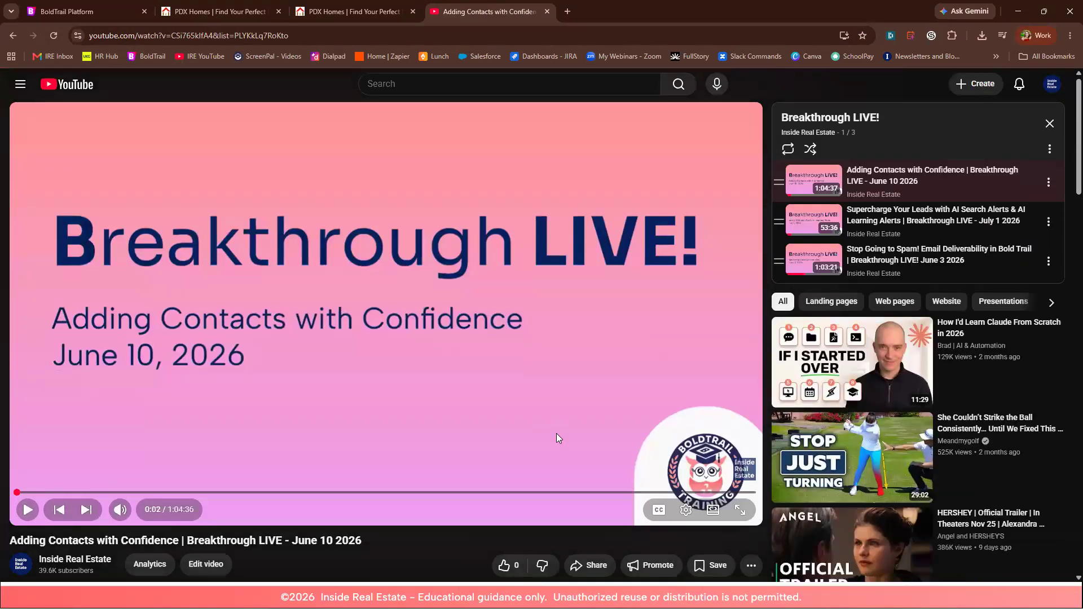
scroll(575, 418, down, 3)
click(591, 401)
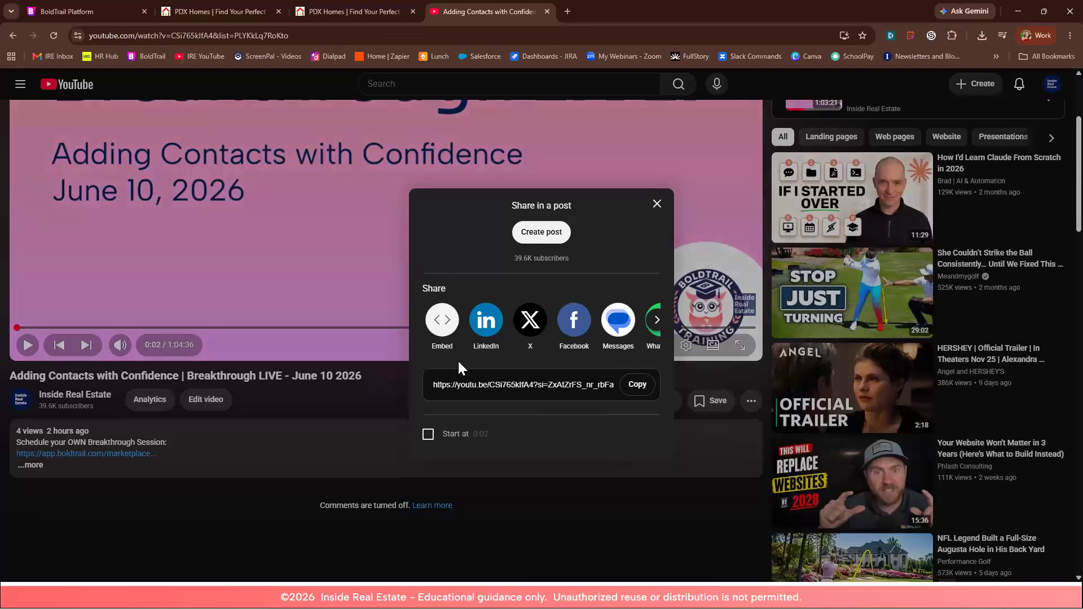
click(444, 320)
drag(783, 369, 667, 239)
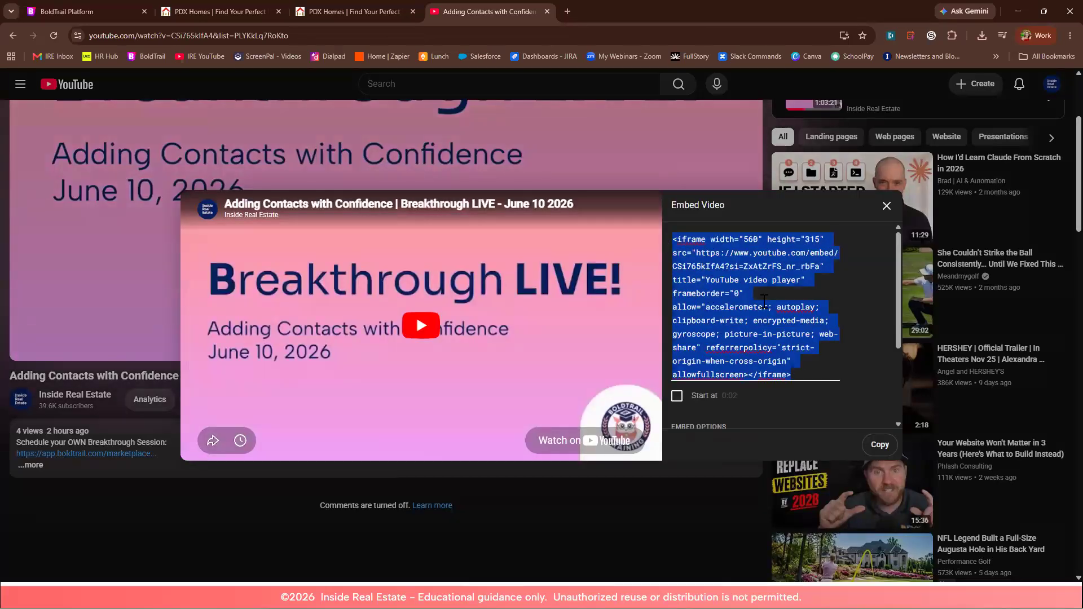
Step: Return to BoldTrail and discard the empty custom widget
click(73, 11)
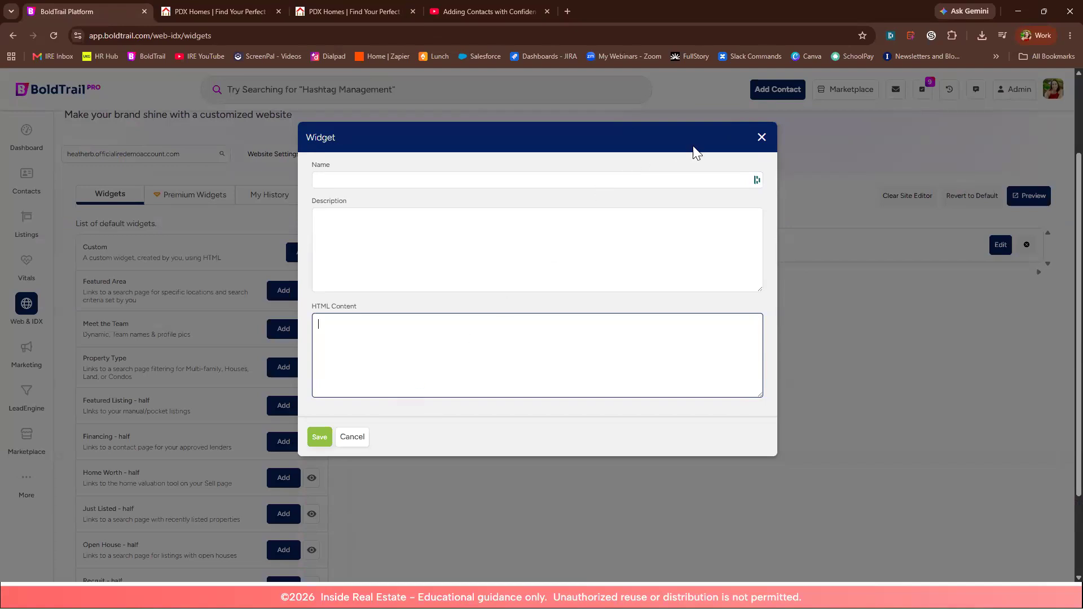
click(762, 137)
click(506, 308)
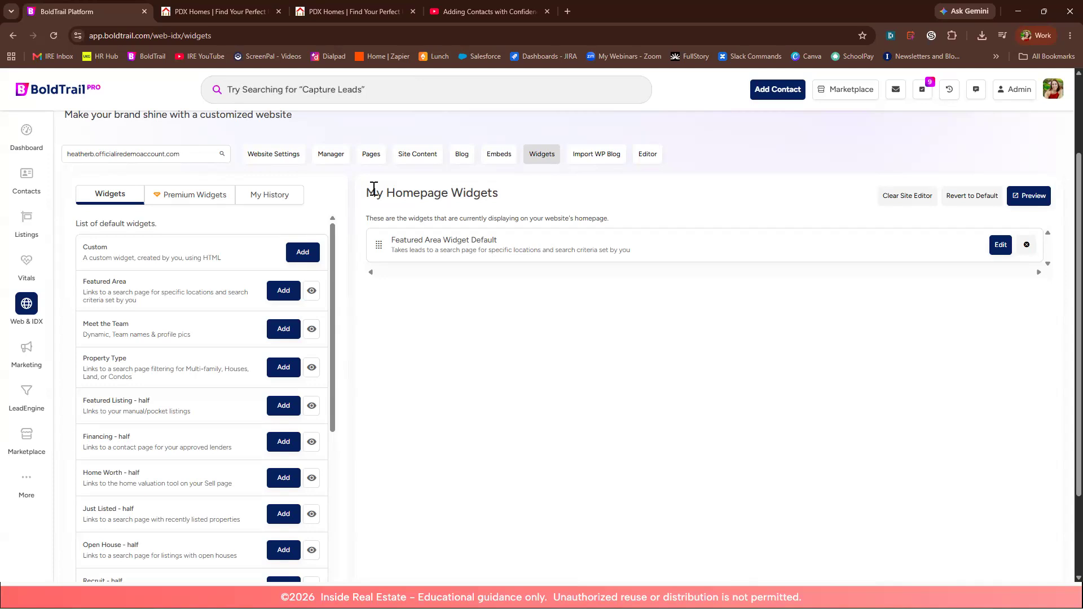
click(322, 11)
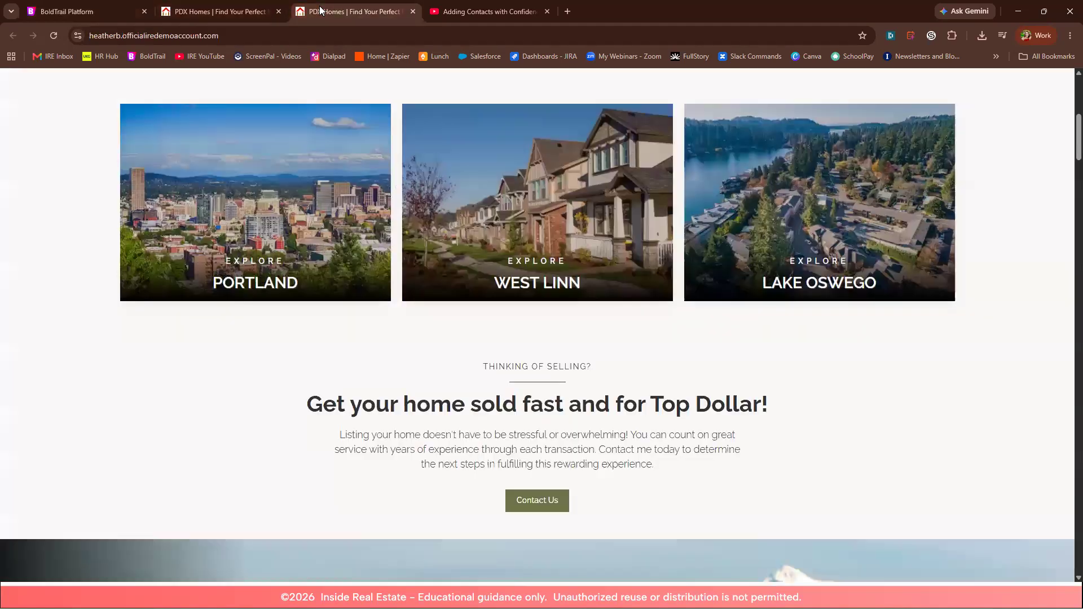
click(153, 9)
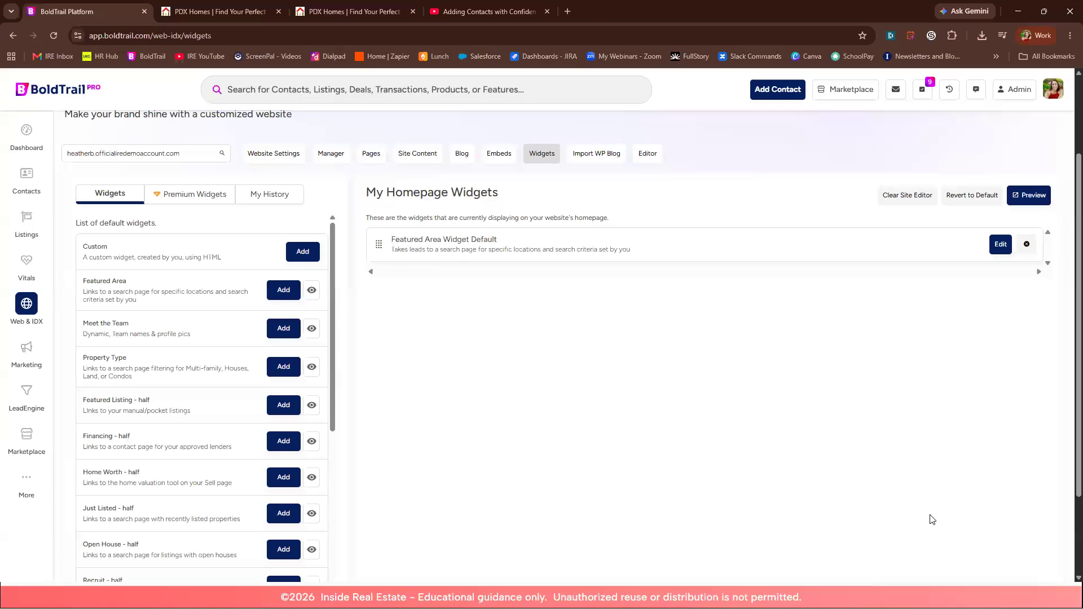
scroll(933, 519, down, 2)
scroll(905, 508, up, 4)
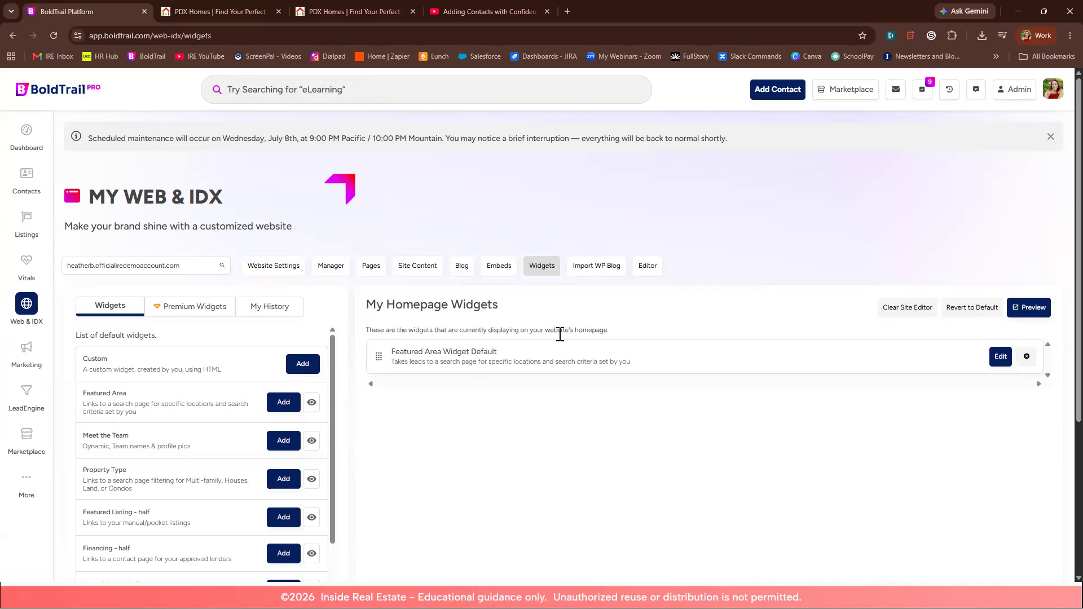
Step: Start another area in the Featured Area widget and pause autofill for its Location field until it is turned back on
click(1001, 359)
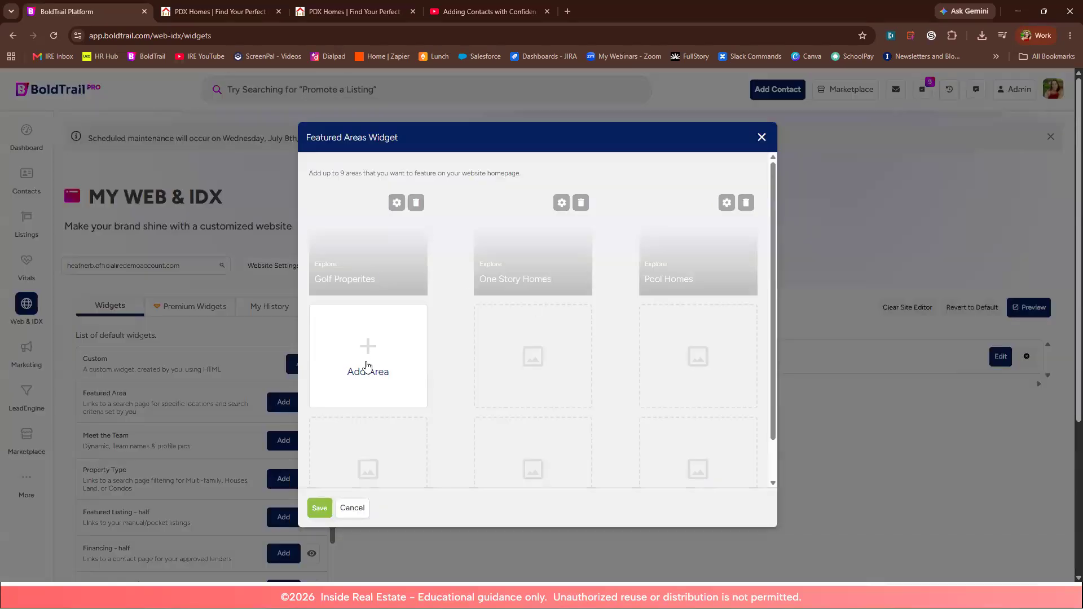
click(368, 373)
click(392, 262)
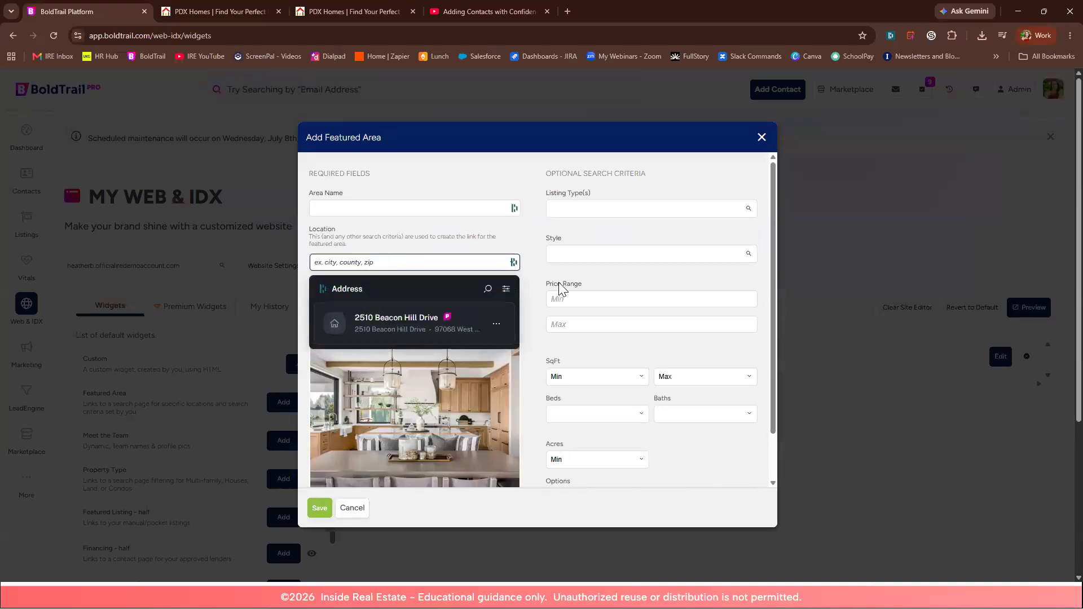
click(507, 290)
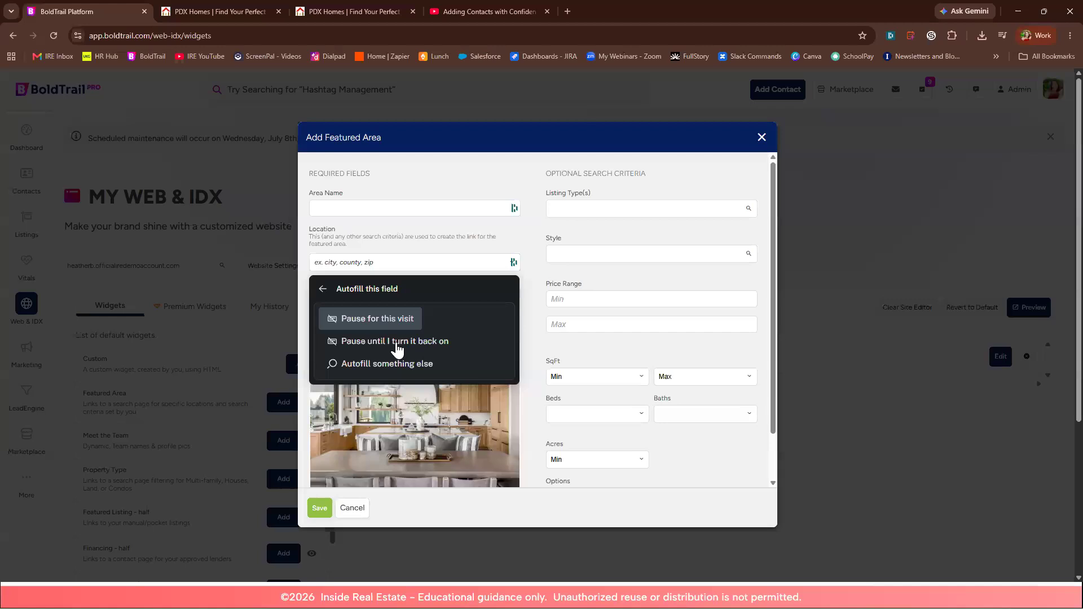
click(408, 341)
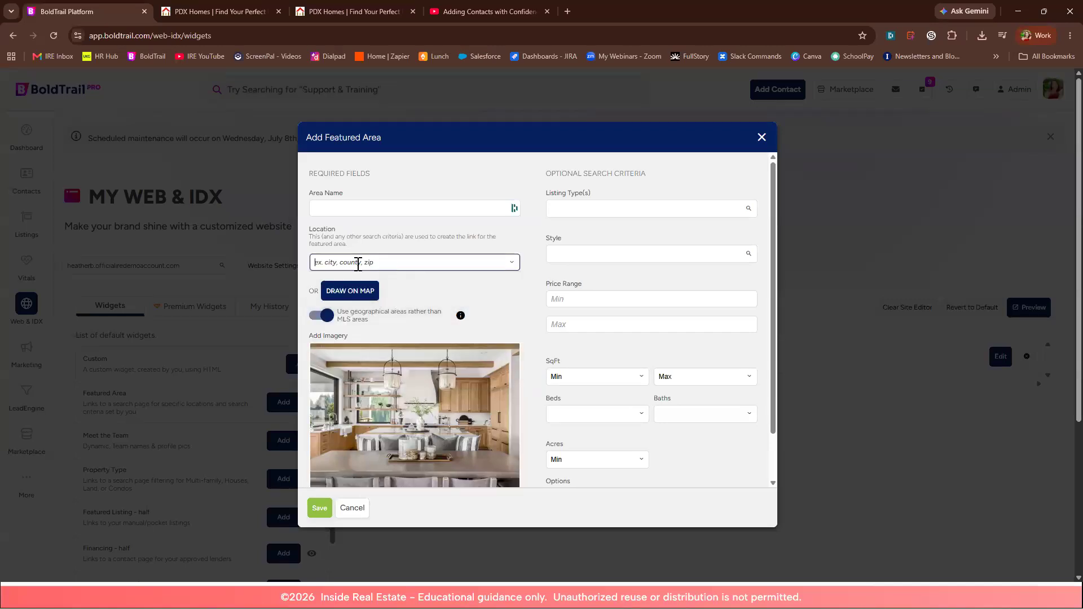
Step: Search the new area's locations for "schoo" and browse the suggested schools
click(314, 320)
click(314, 319)
click(401, 266)
text(schoo)
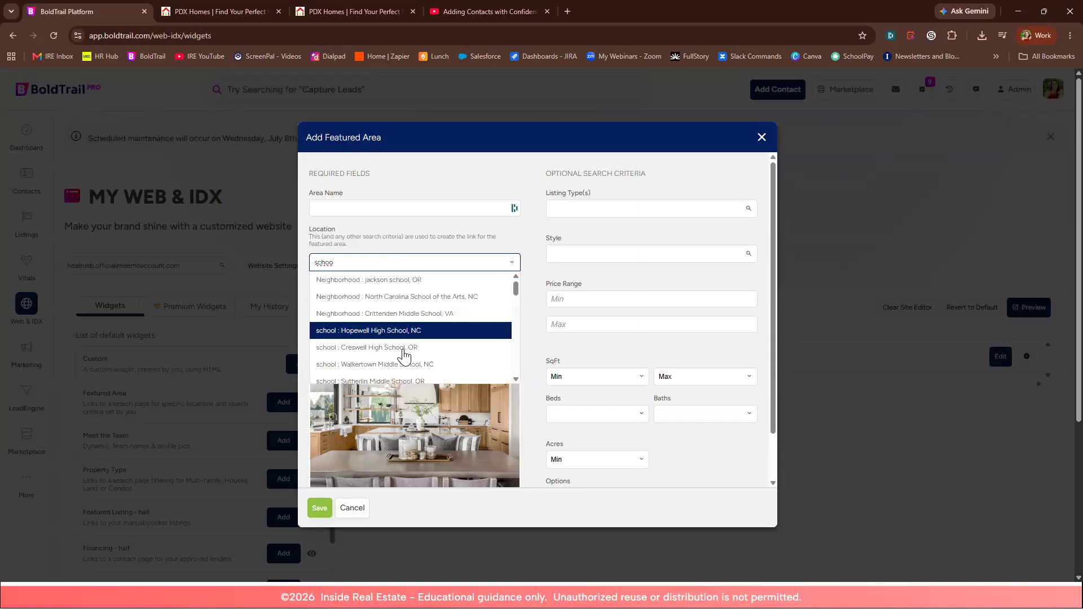
scroll(404, 356, down, 3)
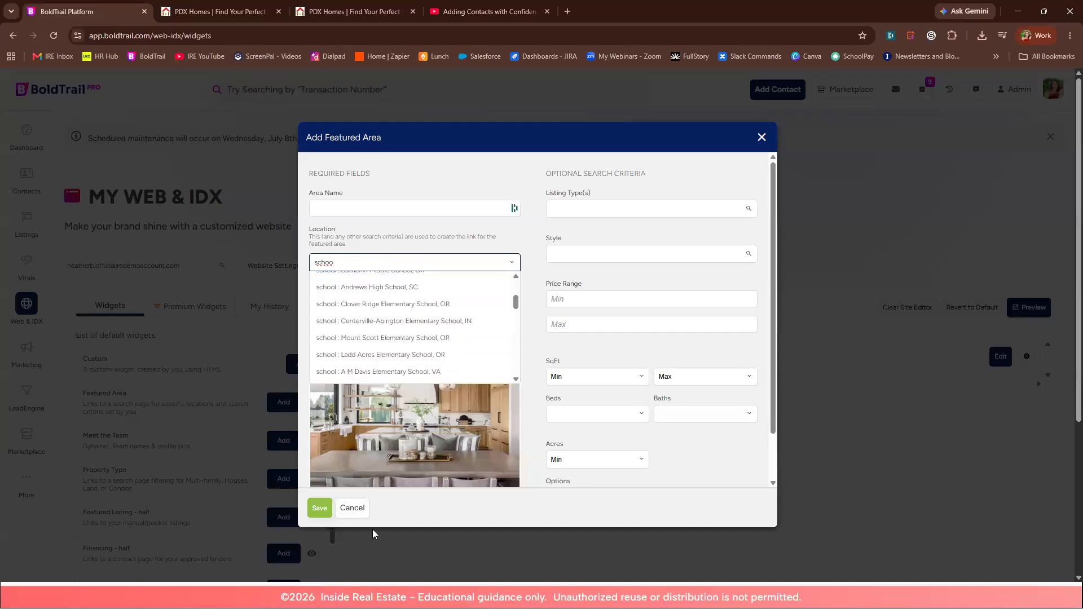
Step: Discard the unsaved new area, and review the Pool Homes area's location, imagery and search options without saving
click(352, 508)
click(495, 309)
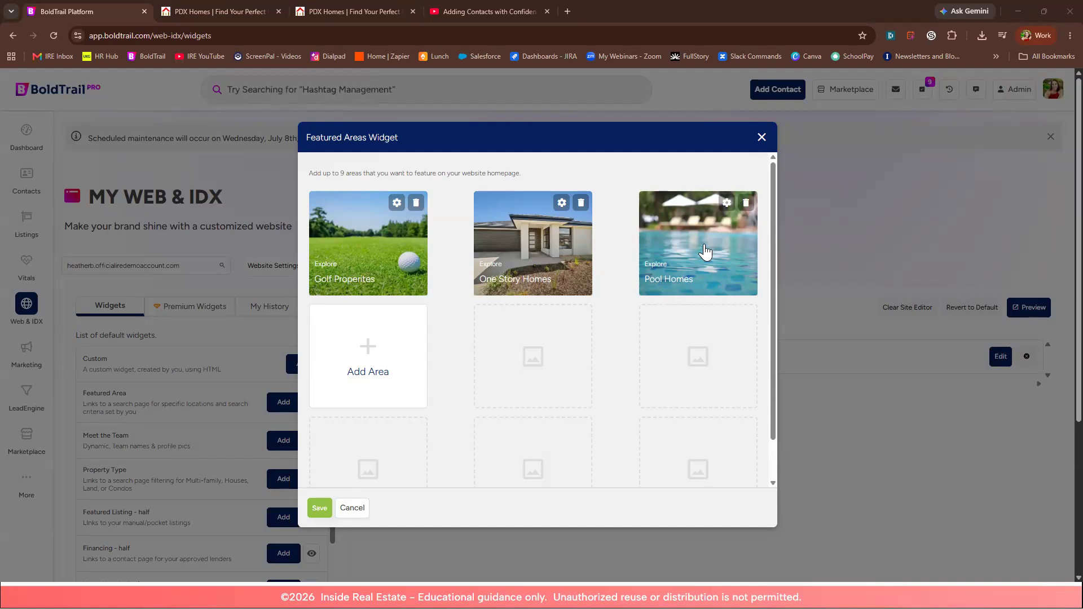
click(728, 202)
scroll(638, 311, down, 2)
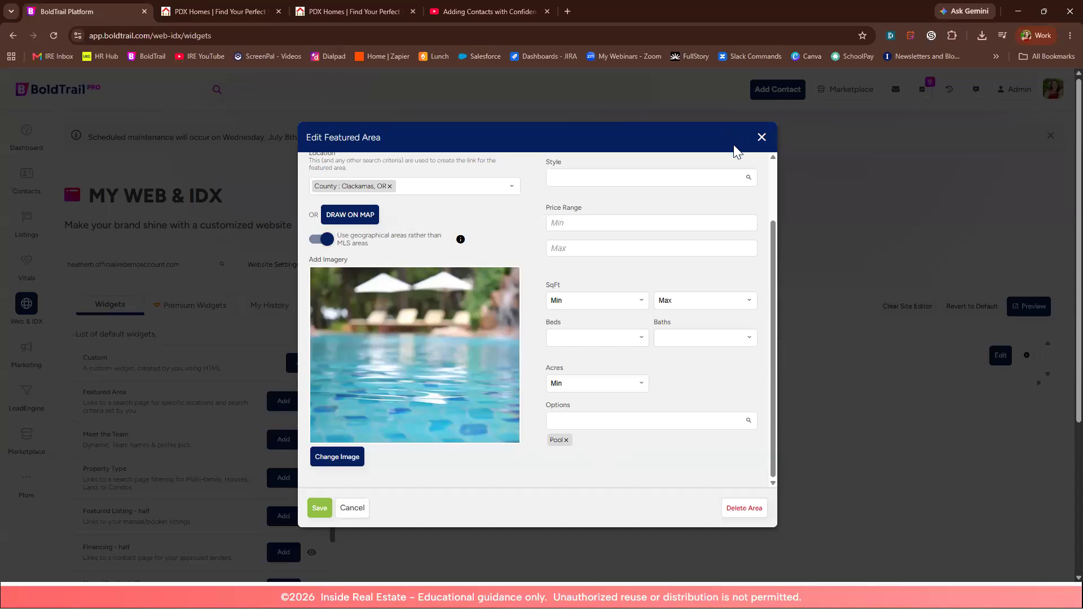
click(762, 138)
click(506, 308)
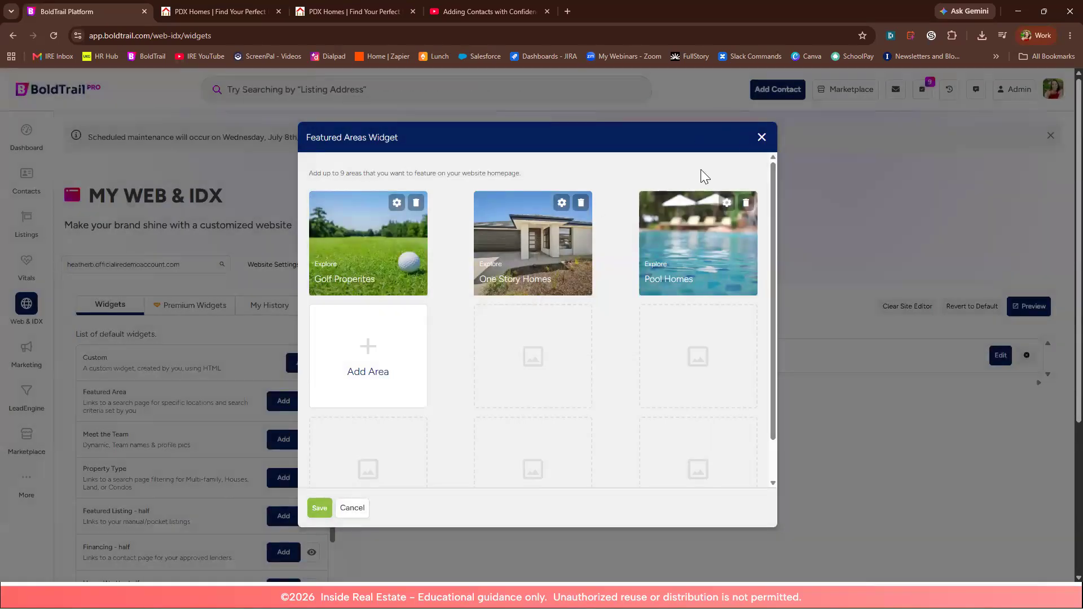
Step: Close the Featured Areas widget, and look over a blank custom HTML widget form before discarding it
click(762, 138)
click(296, 362)
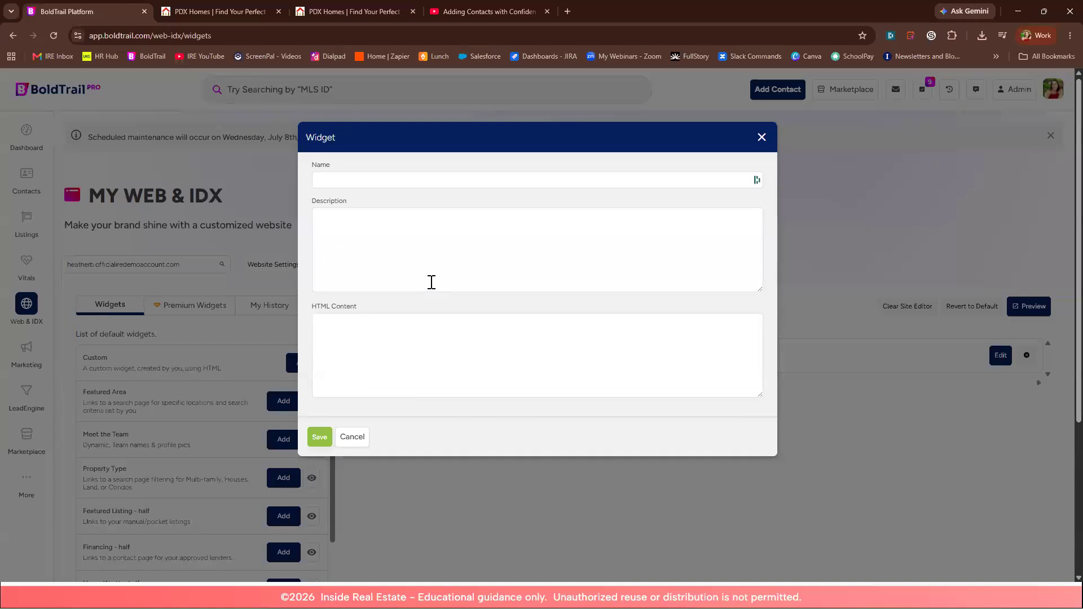
scroll(432, 283, down, 4)
scroll(432, 283, up, 3)
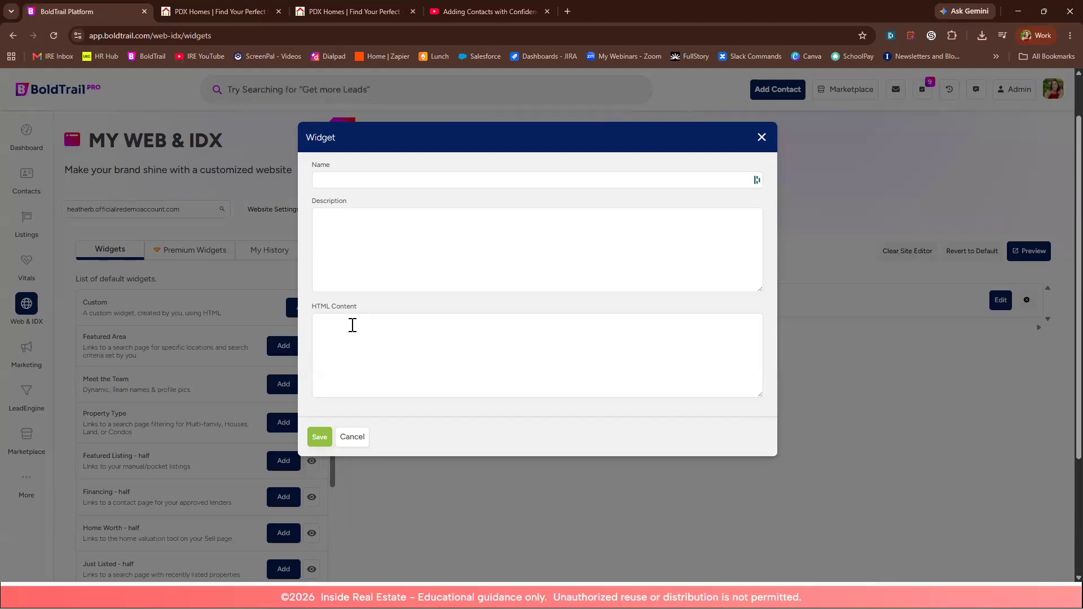
click(762, 137)
click(506, 308)
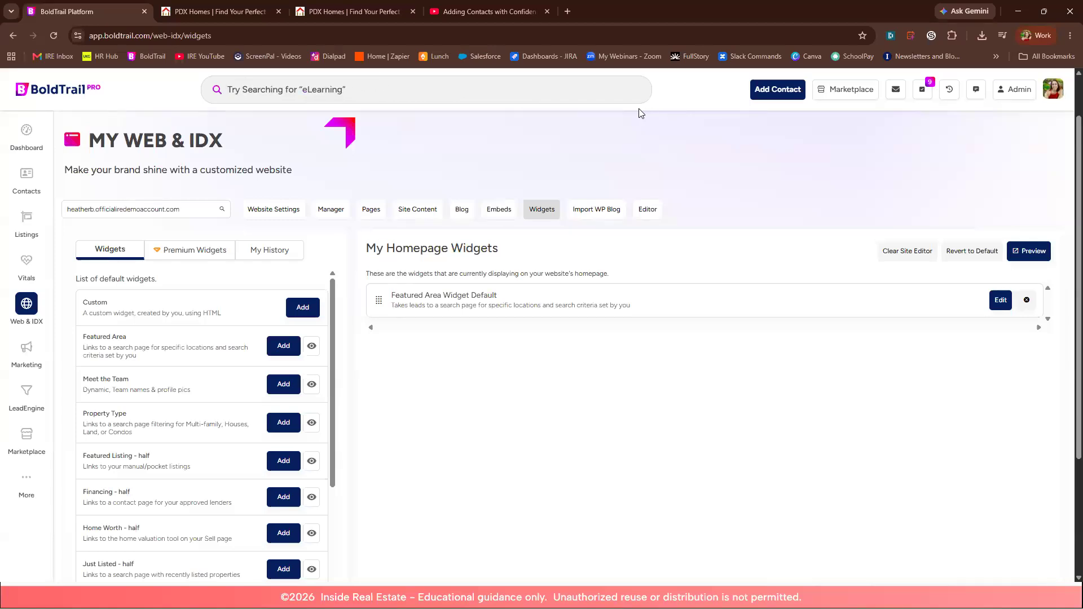
Step: Open the Featured Area Widget Default for editing and review the Golf Properites area's location, imagery and search criteria
click(1000, 300)
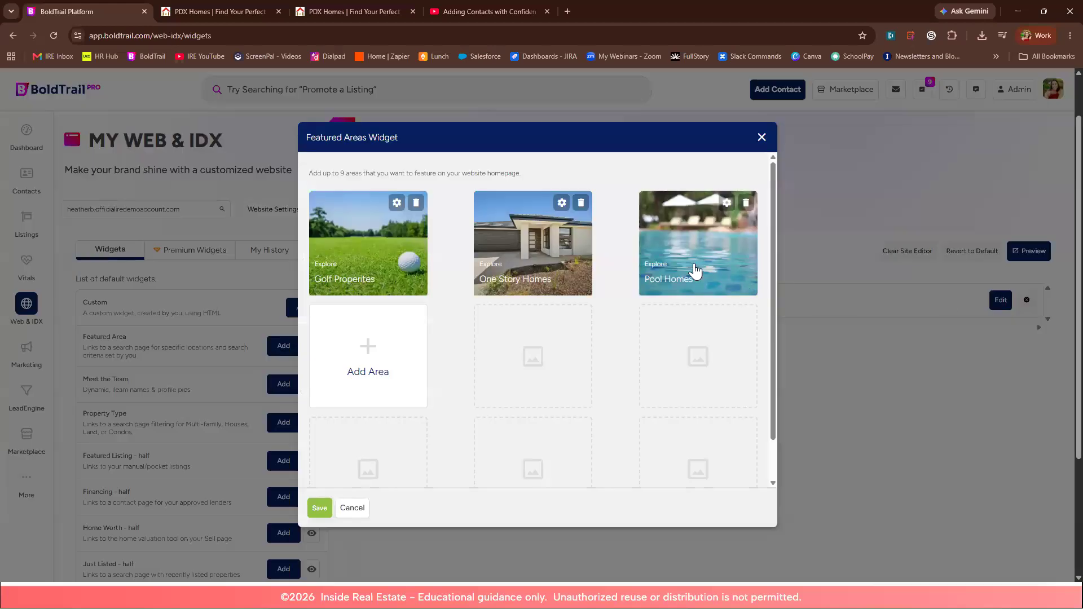
click(397, 202)
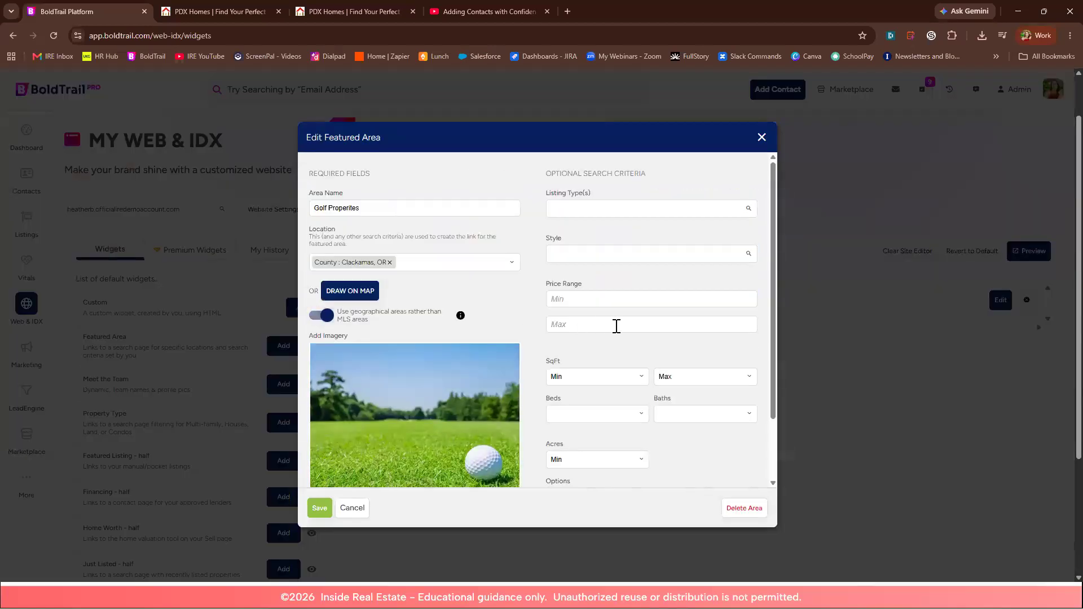
scroll(617, 326, down, 2)
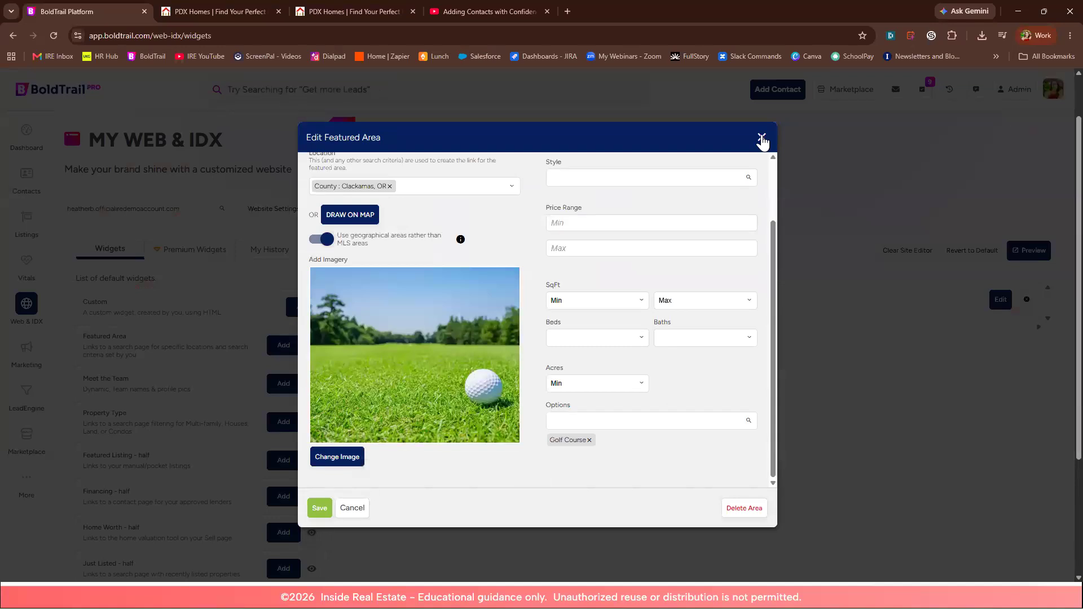
scroll(536, 267, up, 2)
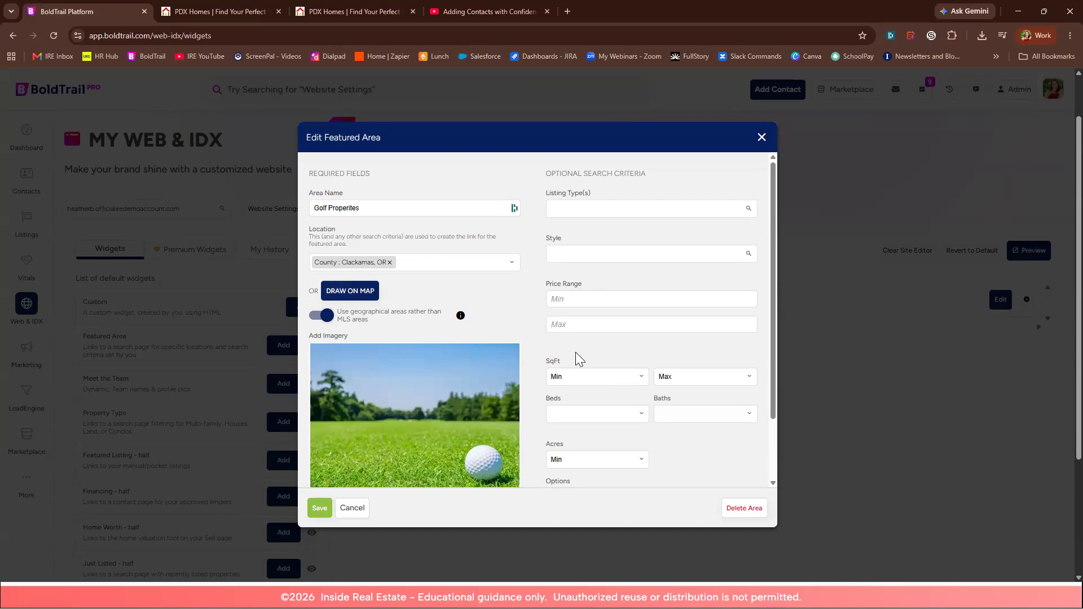
scroll(582, 342, down, 2)
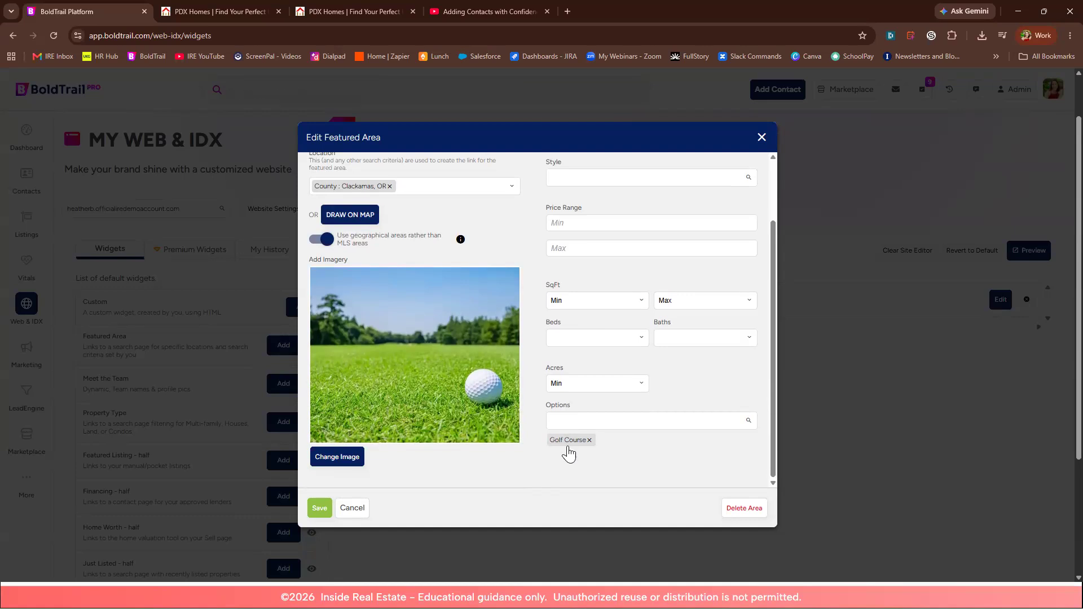
scroll(619, 392, up, 3)
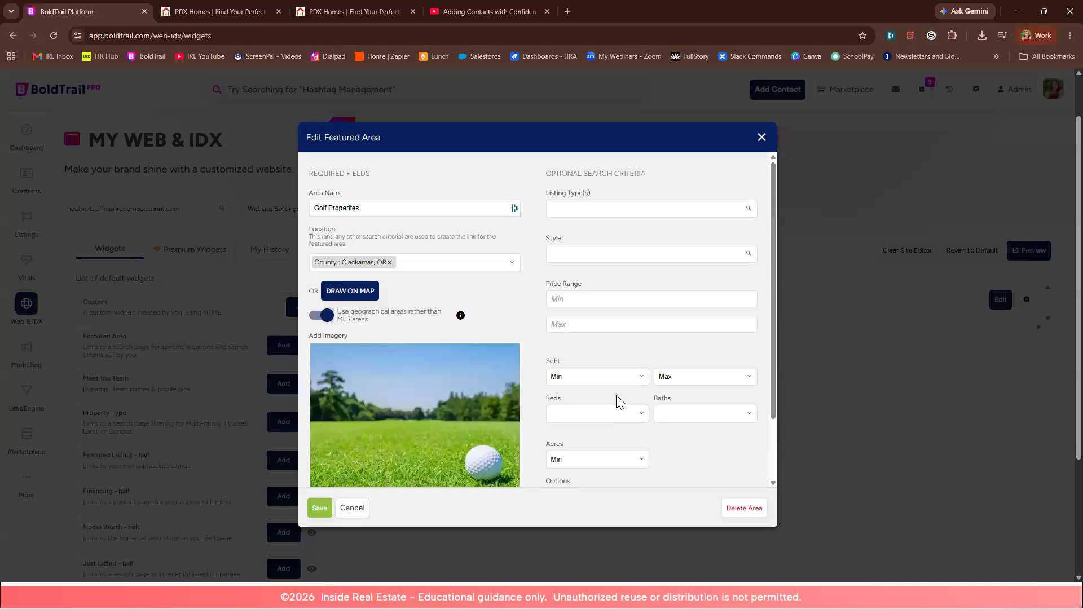
scroll(621, 398, down, 2)
Step: Browse the available Options for the Golf Properites area, and close the area and its widget without saving changes
click(635, 423)
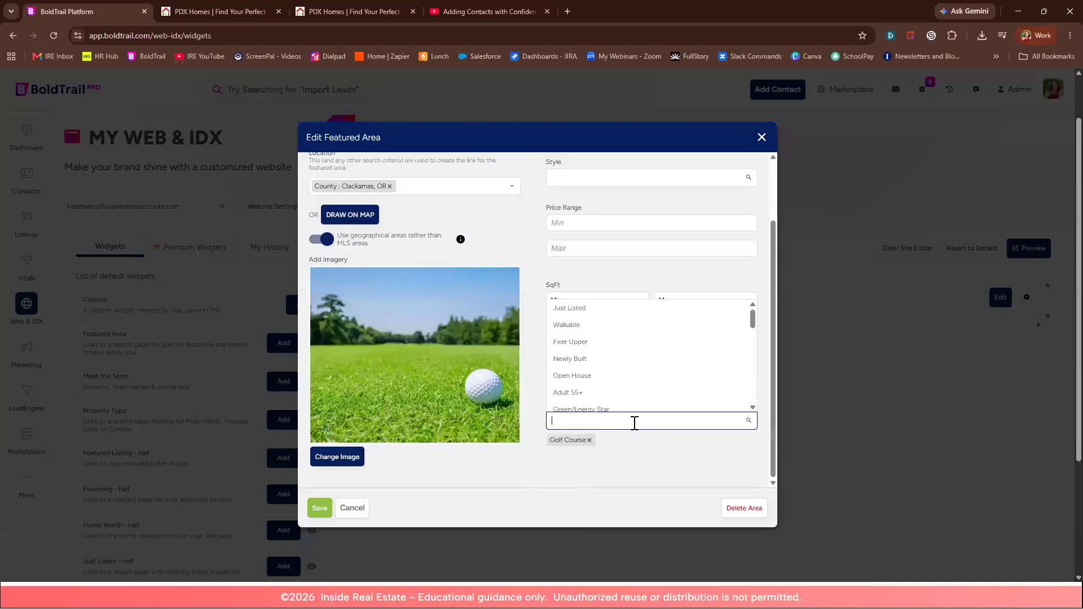
scroll(621, 366, up, 3)
scroll(620, 375, down, 5)
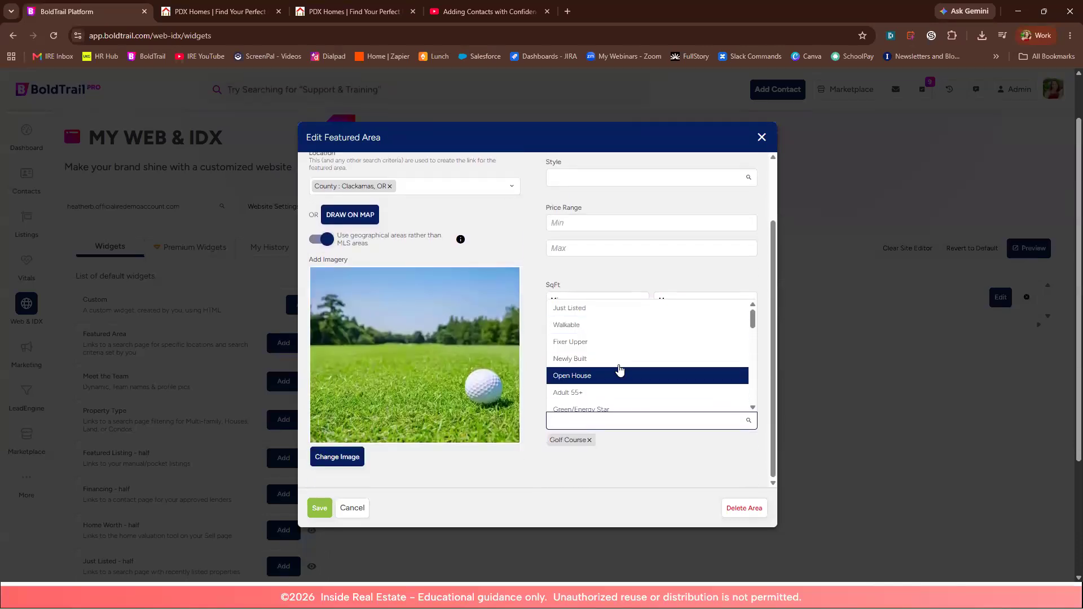
scroll(617, 371, down, 5)
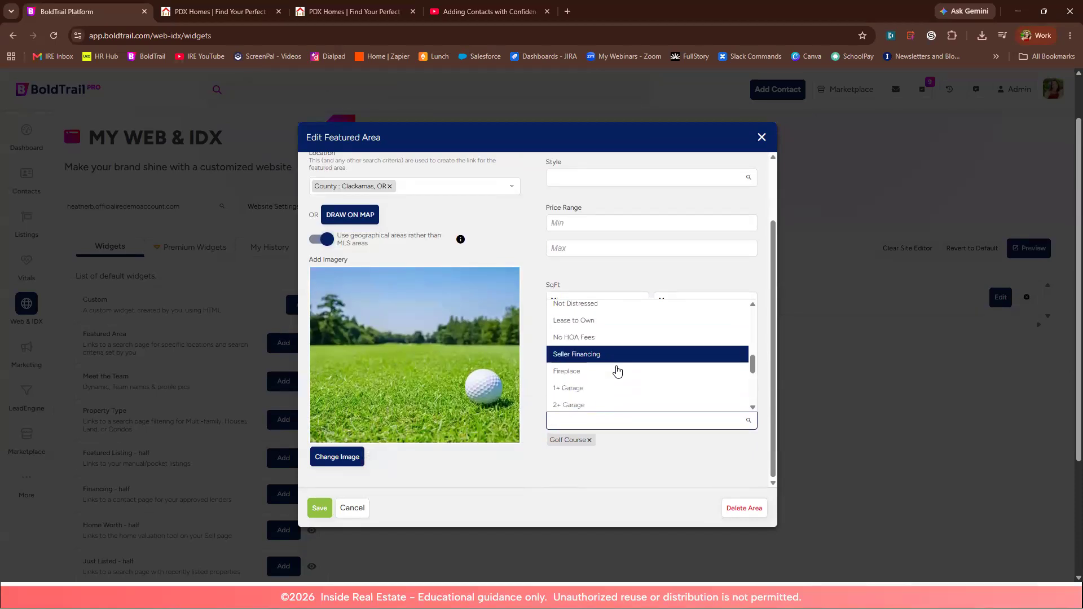
scroll(617, 371, up, 6)
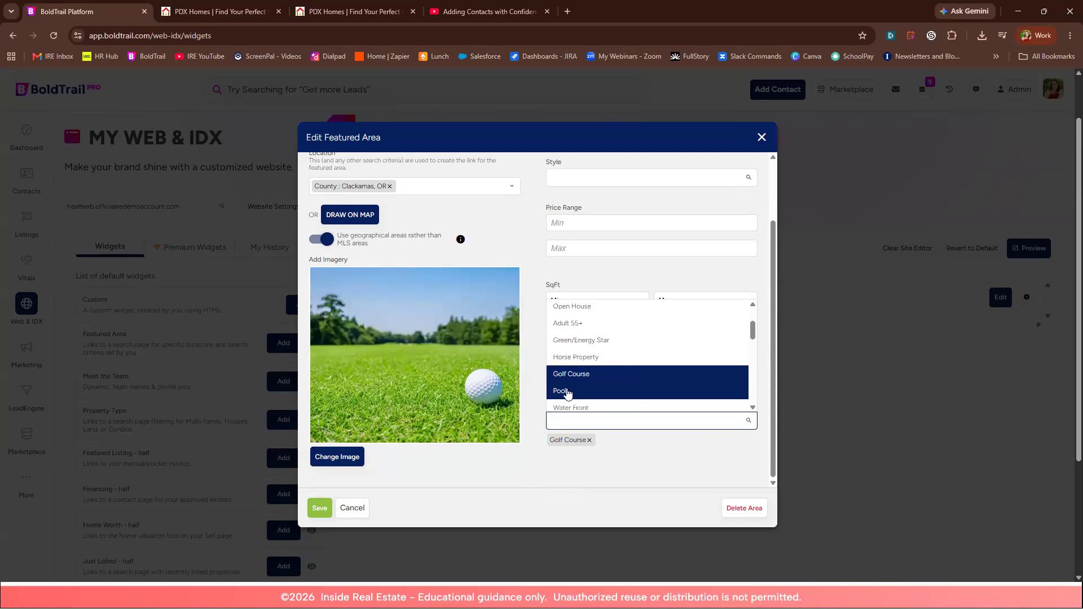
scroll(610, 358, up, 4)
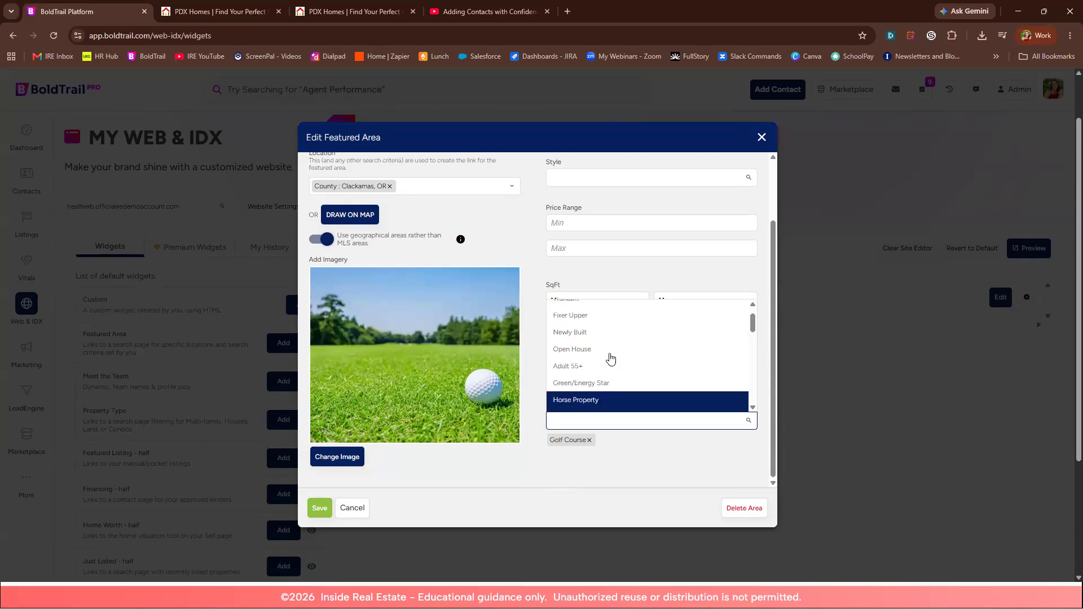
scroll(594, 344, up, 1)
scroll(590, 362, down, 5)
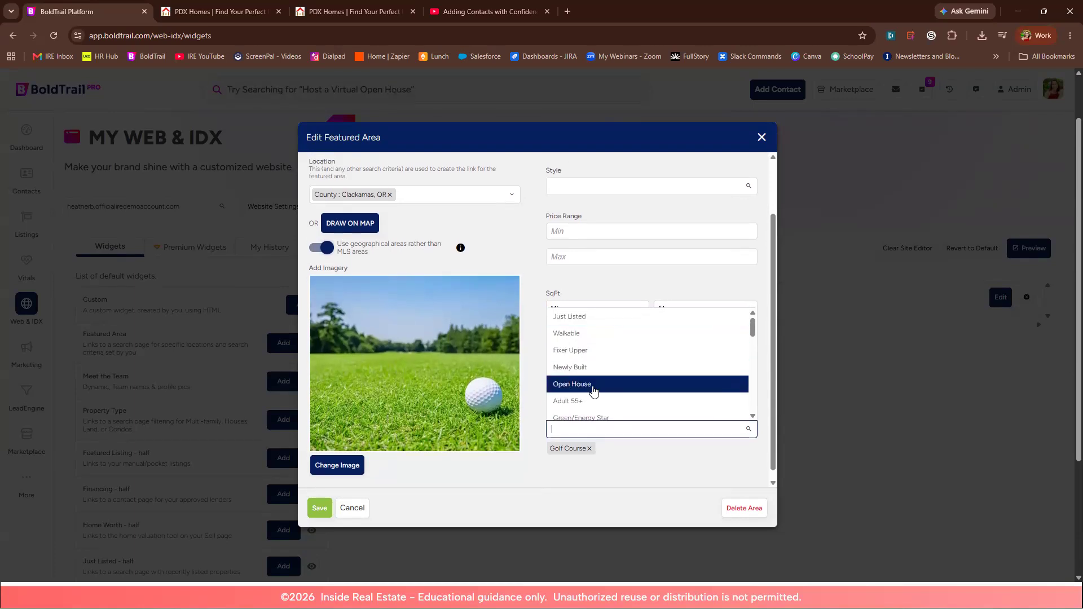
click(656, 466)
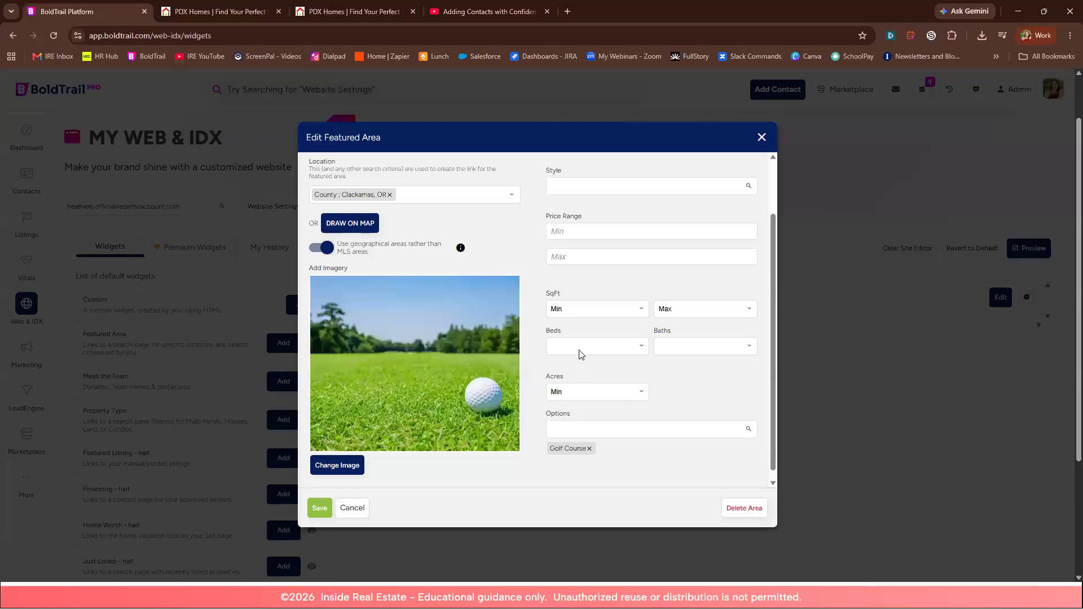
click(761, 139)
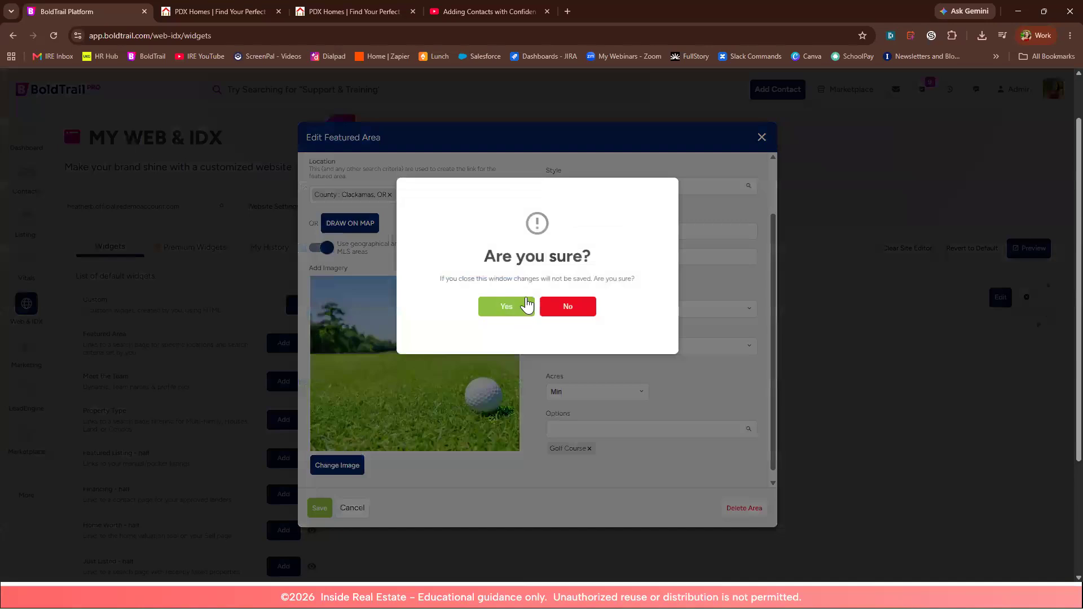
click(529, 306)
click(761, 138)
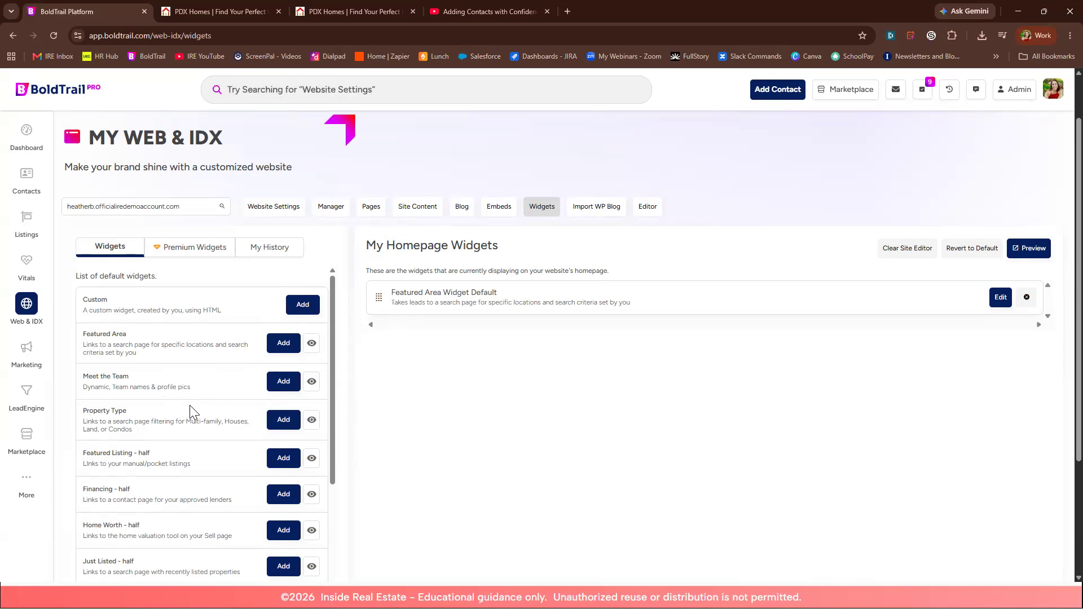
Step: Browse the list of default widgets and view the example preview of the Featured Listing - half widget
scroll(156, 419, down, 1)
scroll(156, 419, down, 3)
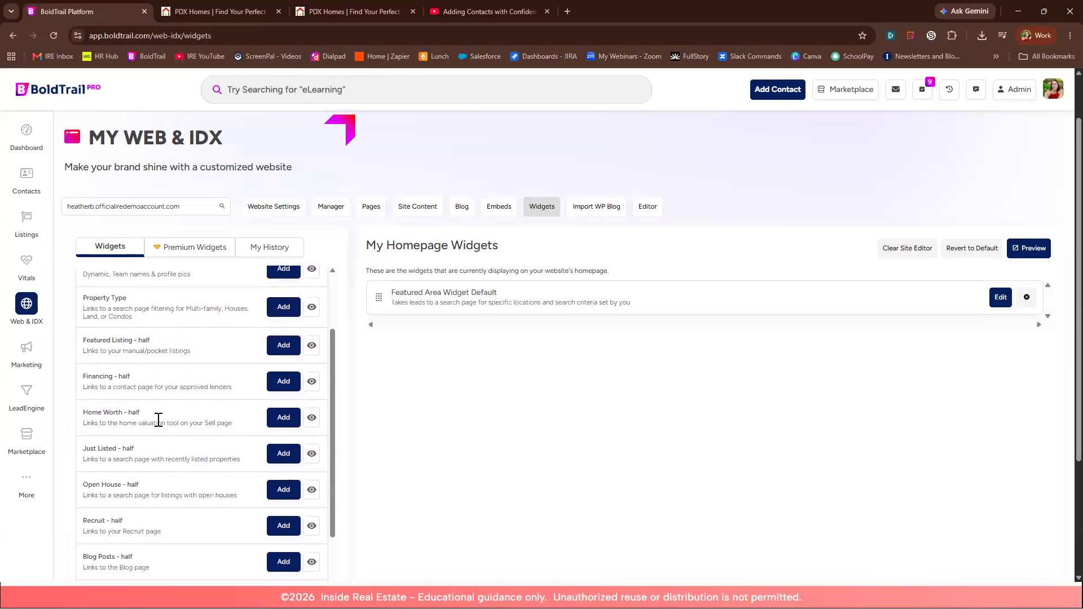
scroll(158, 424, down, 3)
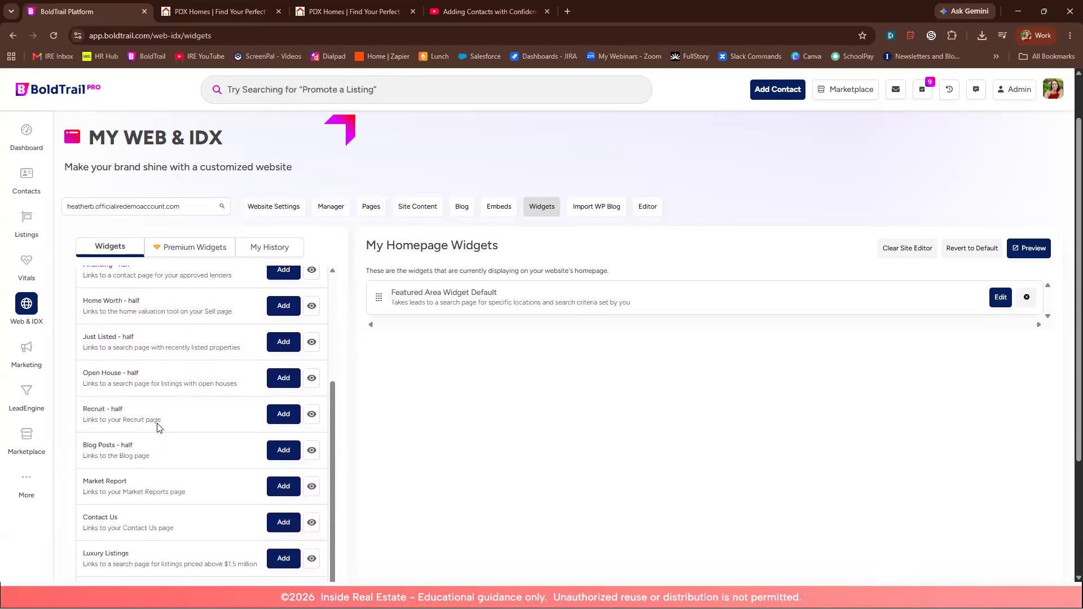
scroll(139, 450, up, 3)
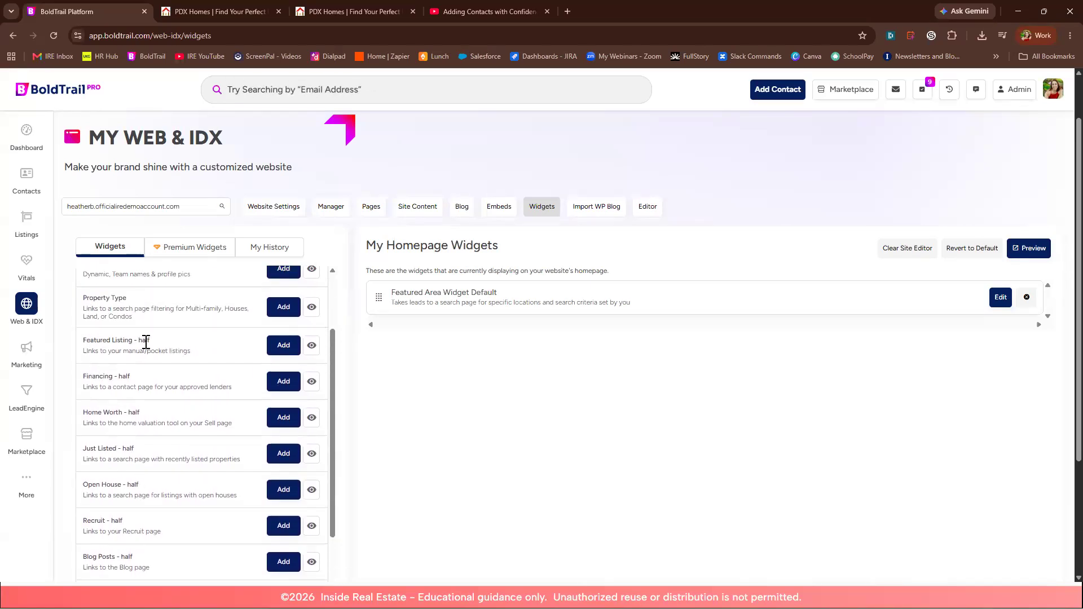
double_click(138, 340)
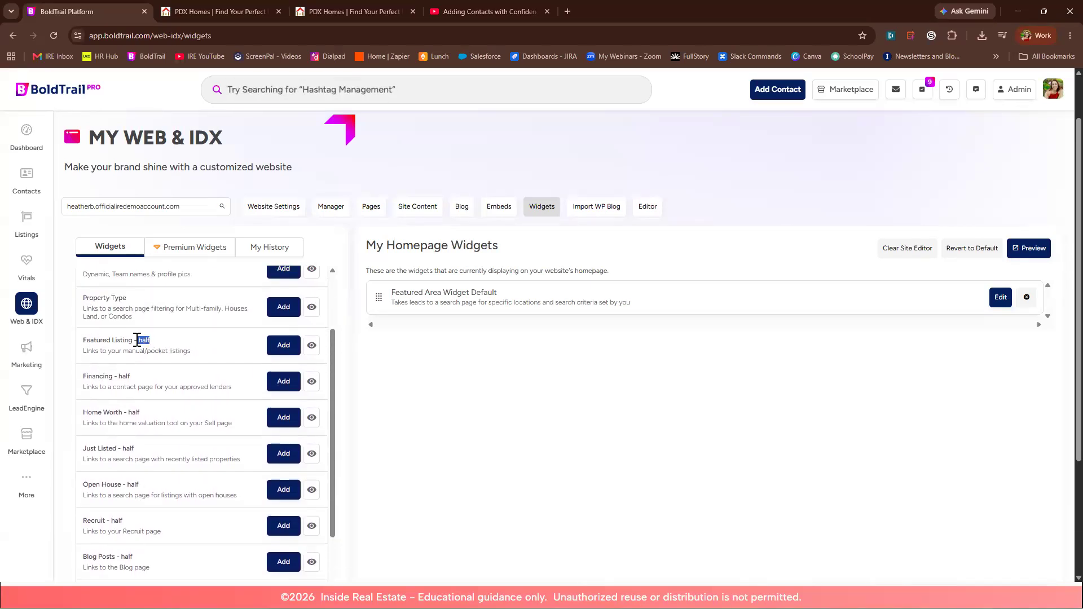
click(311, 345)
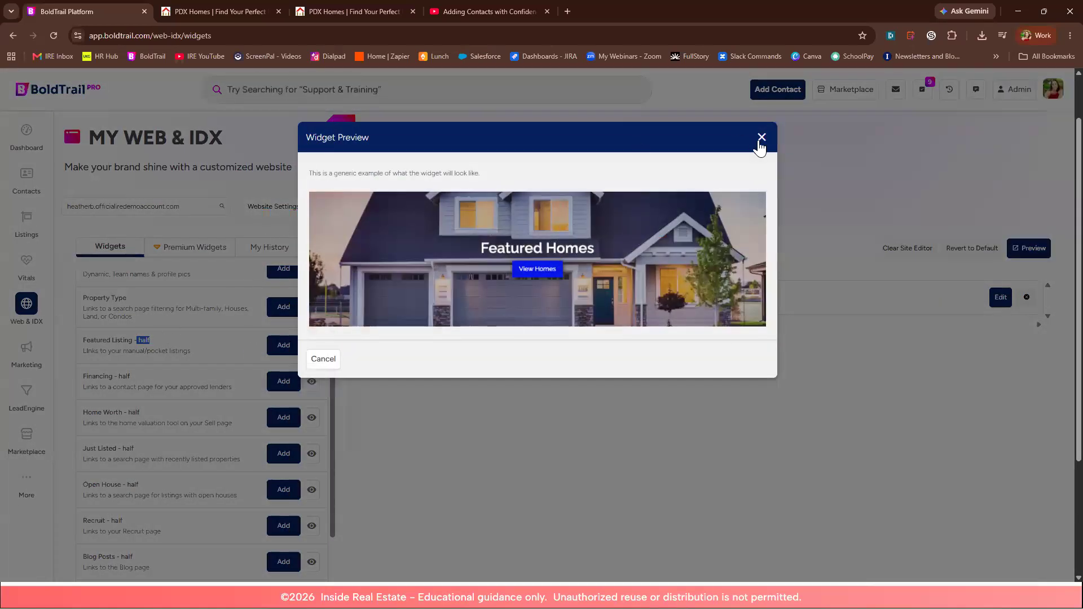
click(324, 362)
Step: Add the Featured Listing - half and Home Worth - half widgets to the homepage and preview them on the website
click(283, 345)
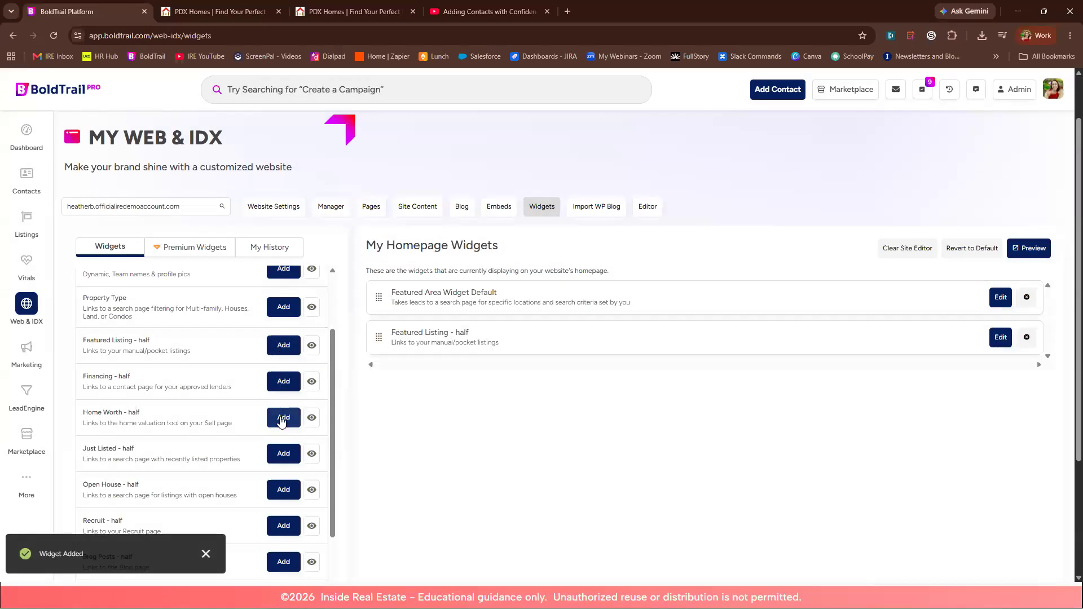
click(284, 419)
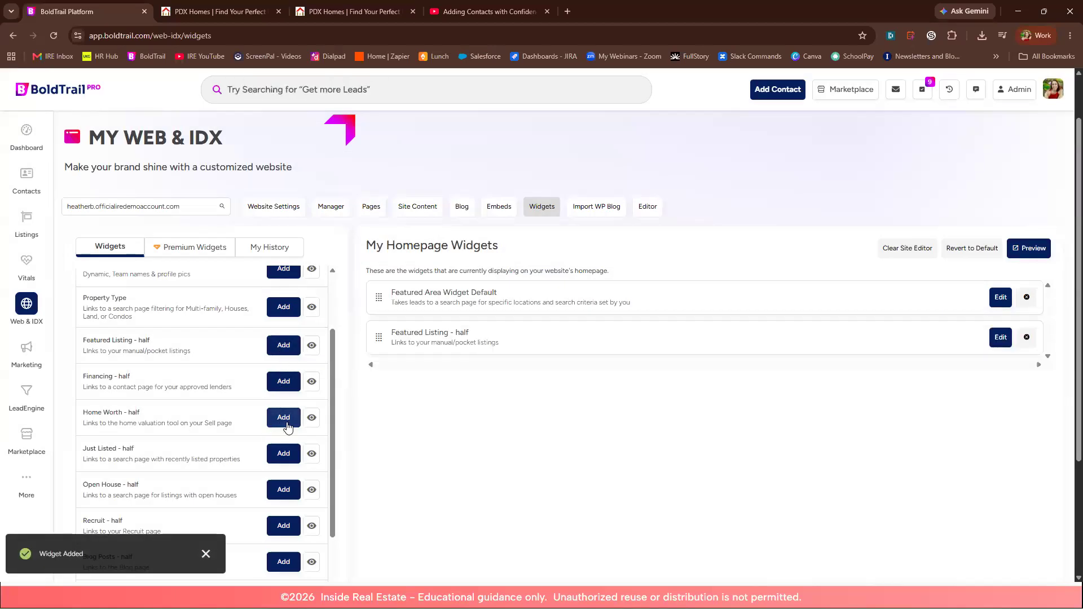
click(1032, 249)
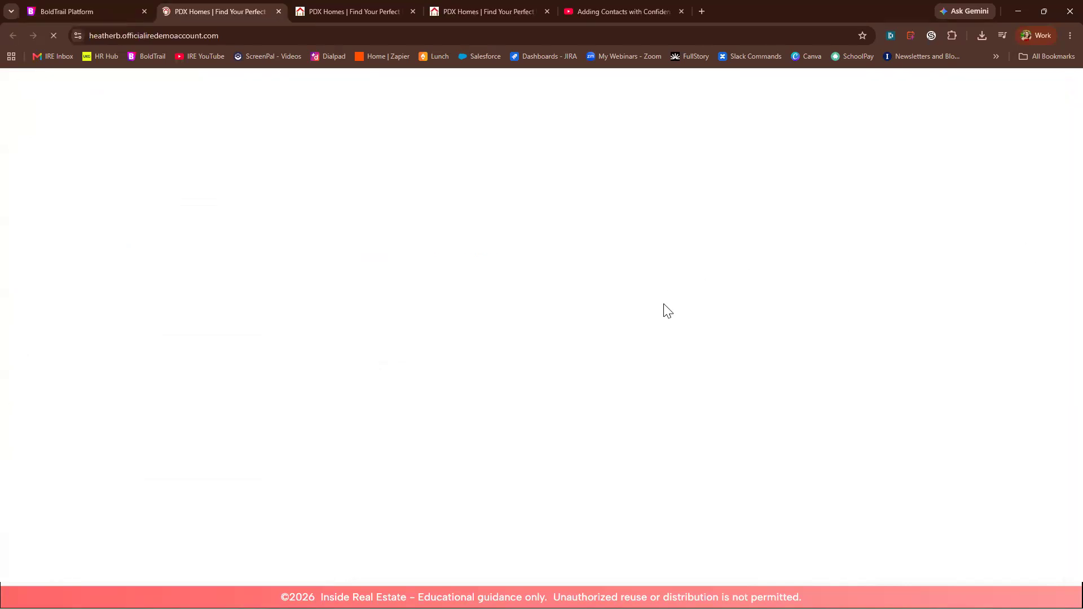
scroll(662, 309, down, 5)
scroll(663, 313, down, 3)
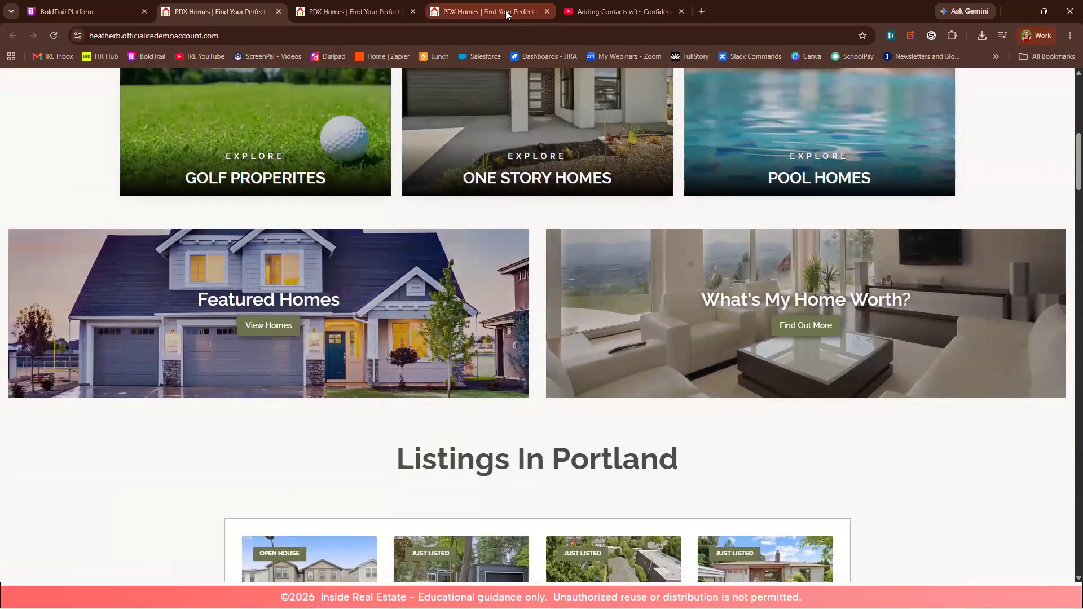
click(481, 10)
Step: Back in BoldTrail, add the Market Report - Luxury widget between Featured Listing - half and Home Worth - half, and open the homepage preview
click(78, 14)
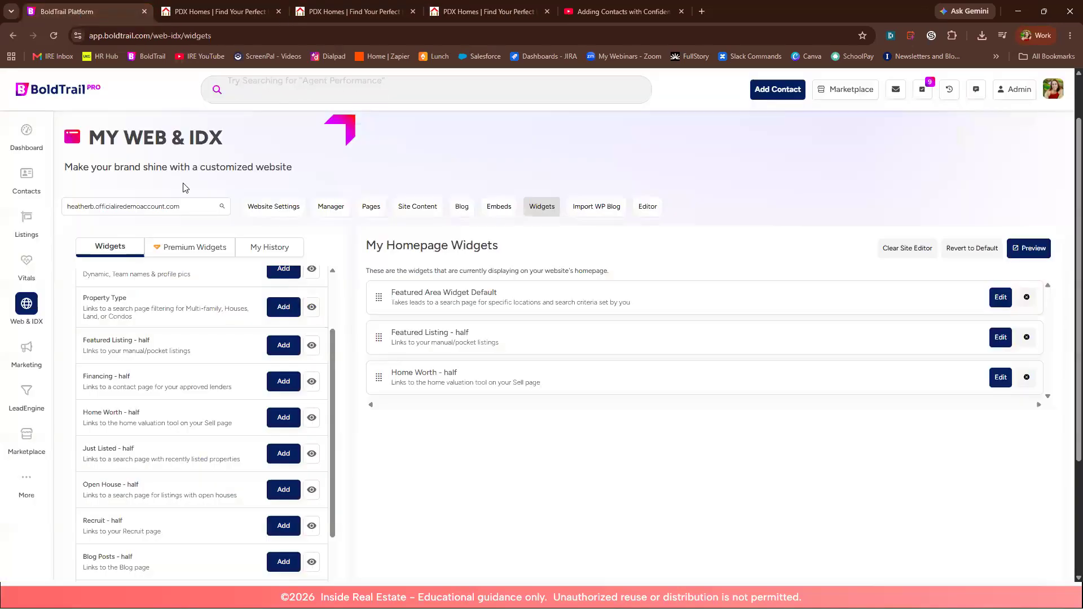
scroll(150, 455, down, 2)
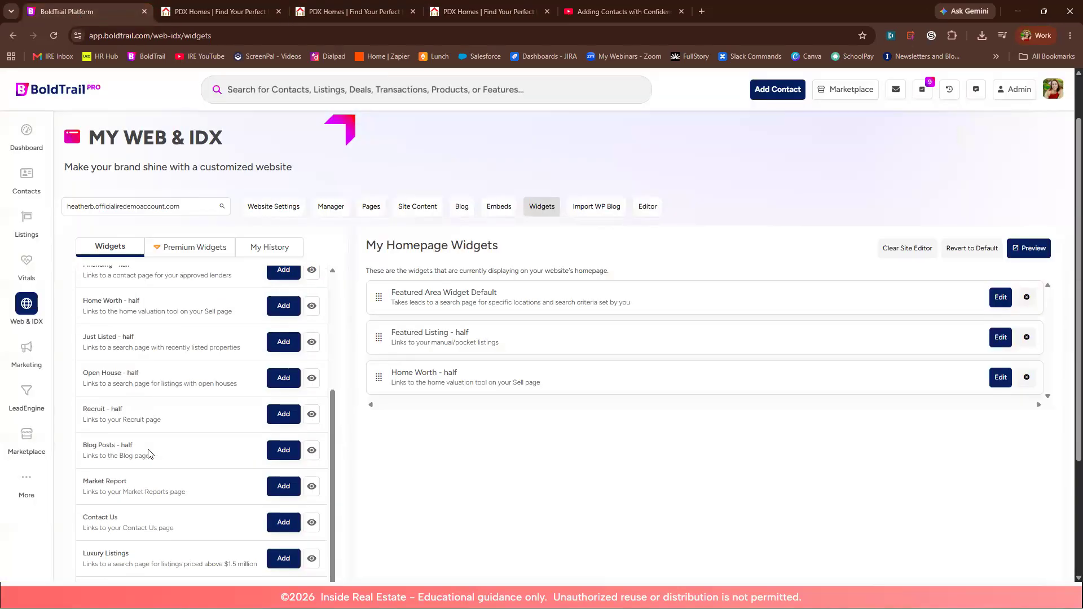
scroll(149, 454, down, 2)
click(284, 527)
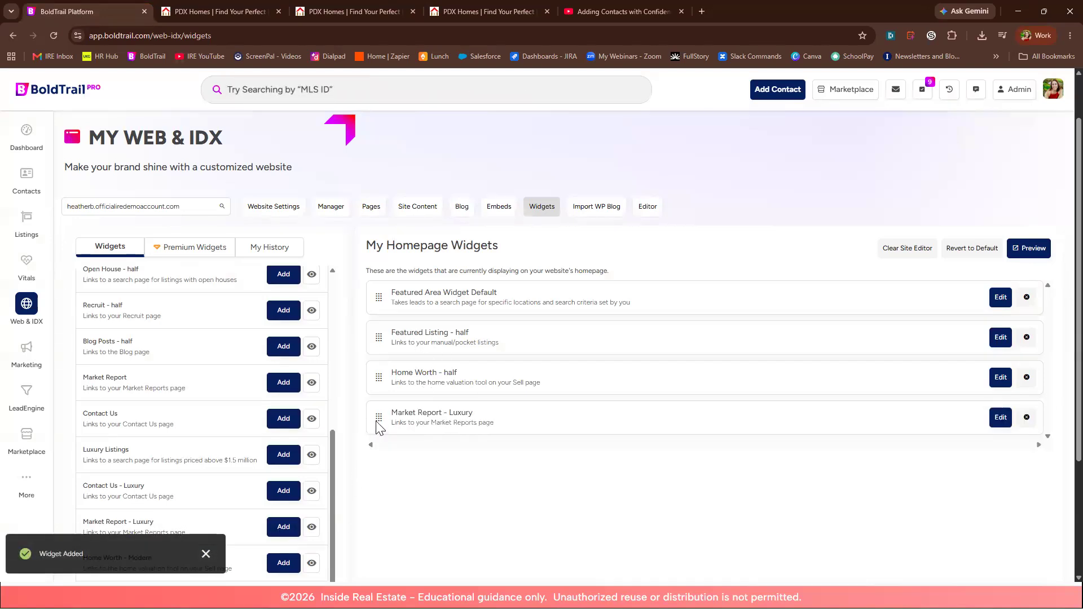
drag(378, 418, 380, 362)
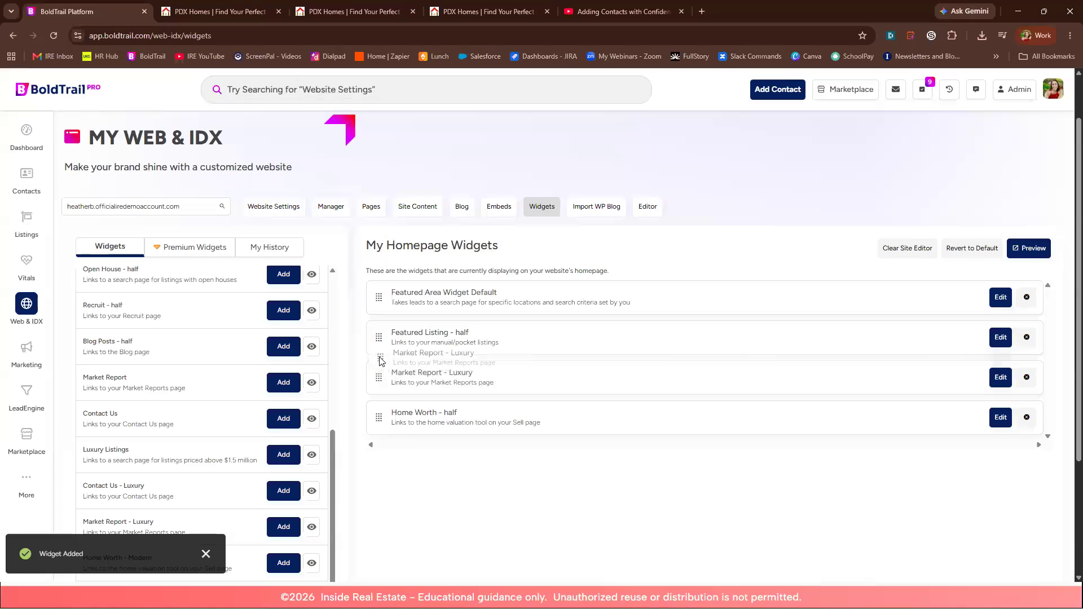
click(1031, 248)
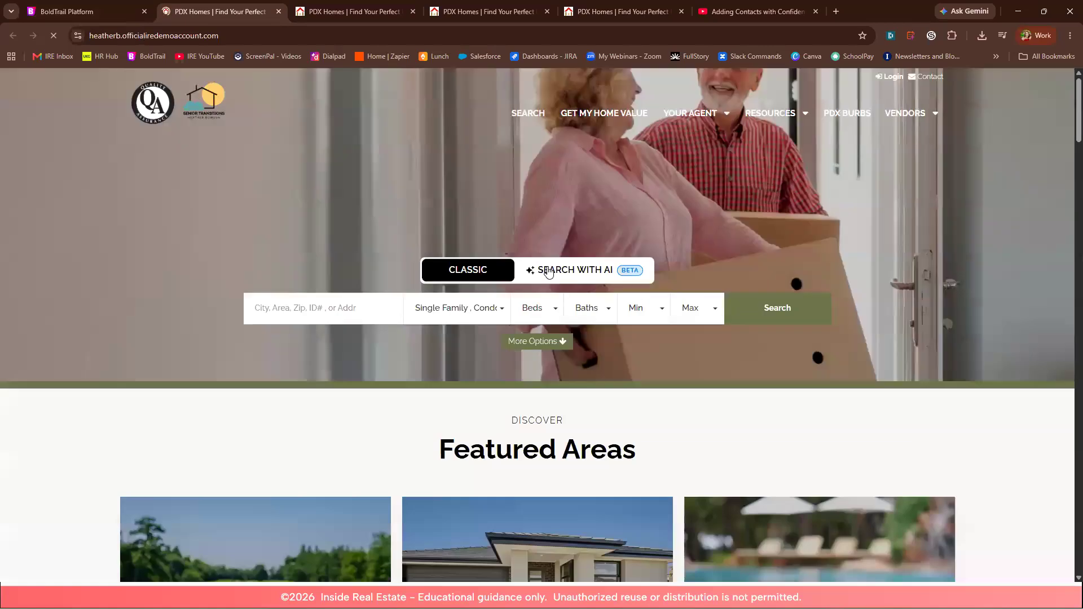
Step: Review the widget layout on the homepage preview, and back in BoldTrail, move Market Report - Luxury above Featured Listing - half
scroll(361, 497, down, 5)
scroll(360, 508, down, 5)
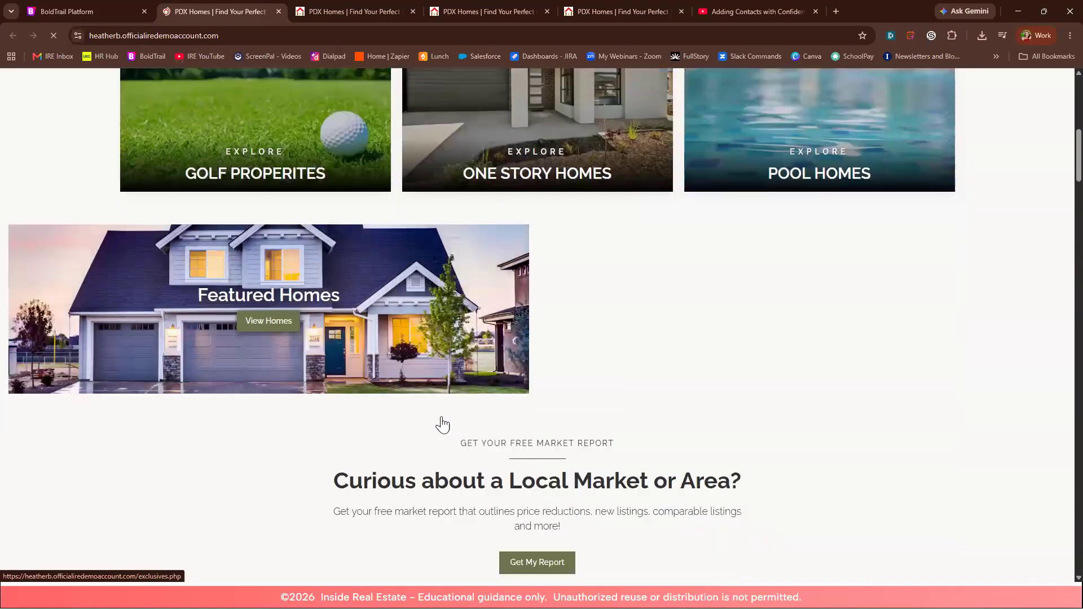
scroll(398, 364, down, 2)
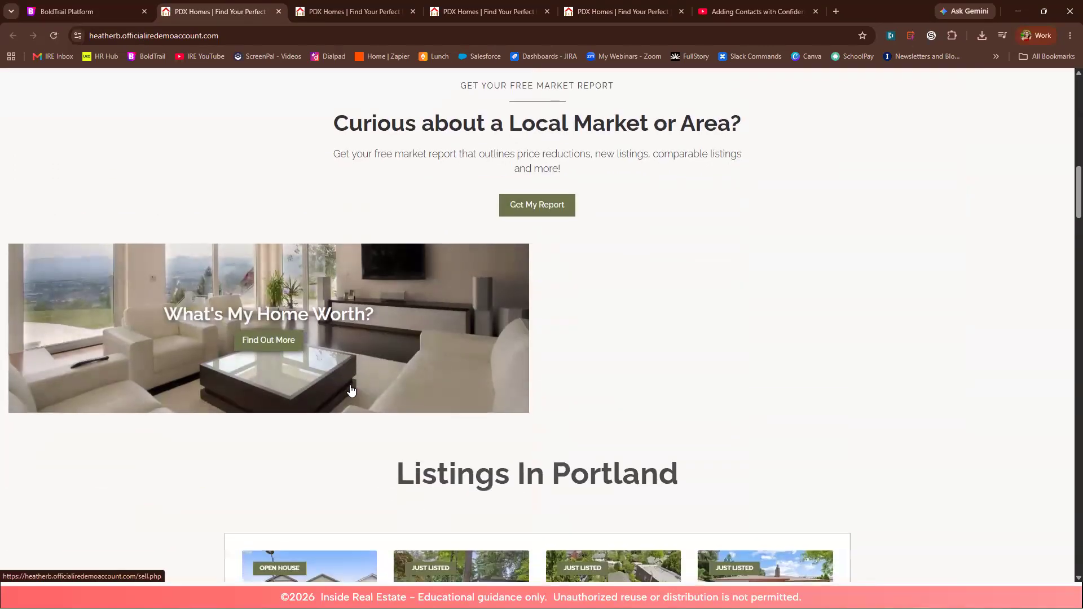
scroll(436, 375, up, 5)
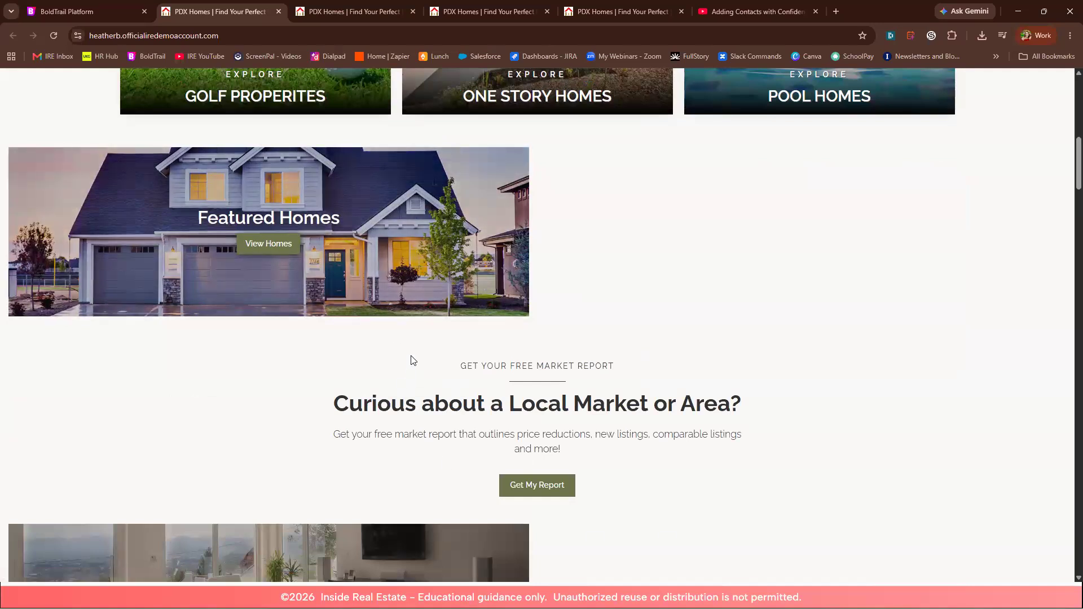
click(77, 9)
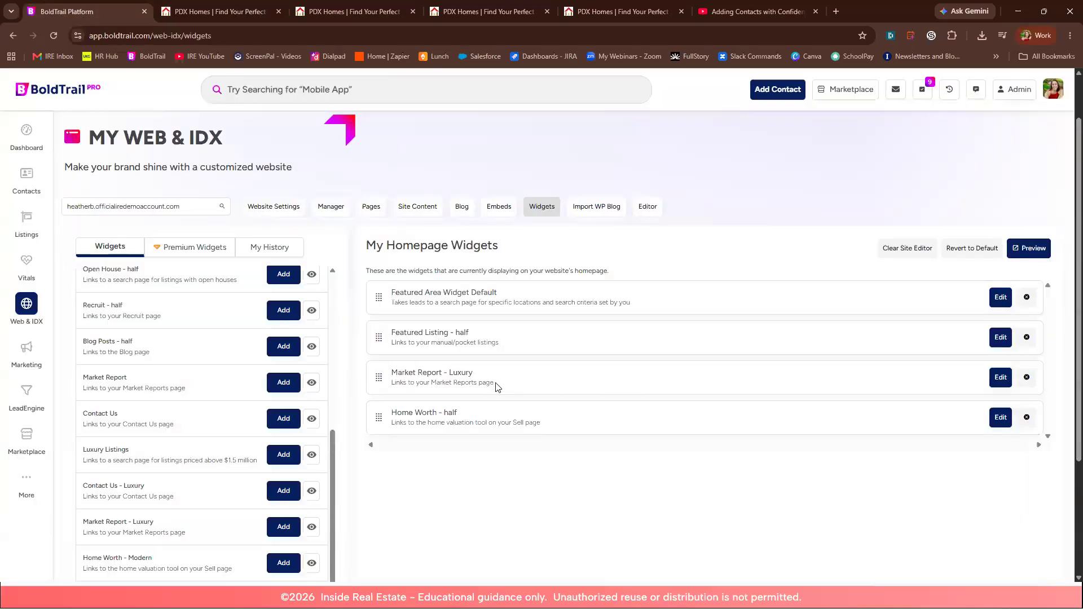
drag(380, 377, 381, 319)
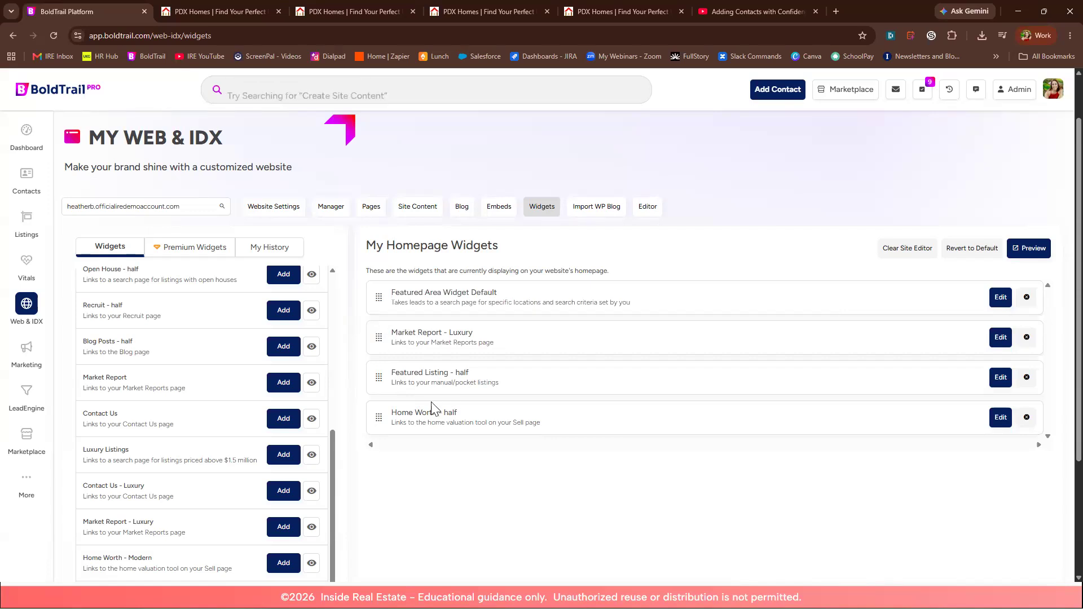
Step: Look through the remaining default widgets and view the example preview of Resources - Side by side
scroll(256, 421, down, 2)
scroll(251, 447, down, 3)
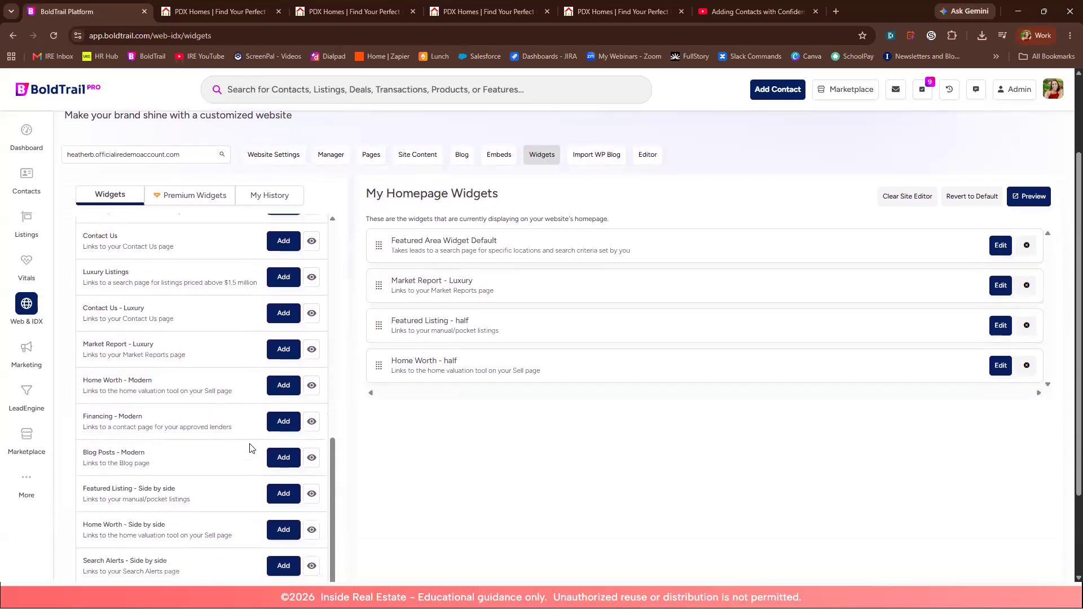
click(312, 525)
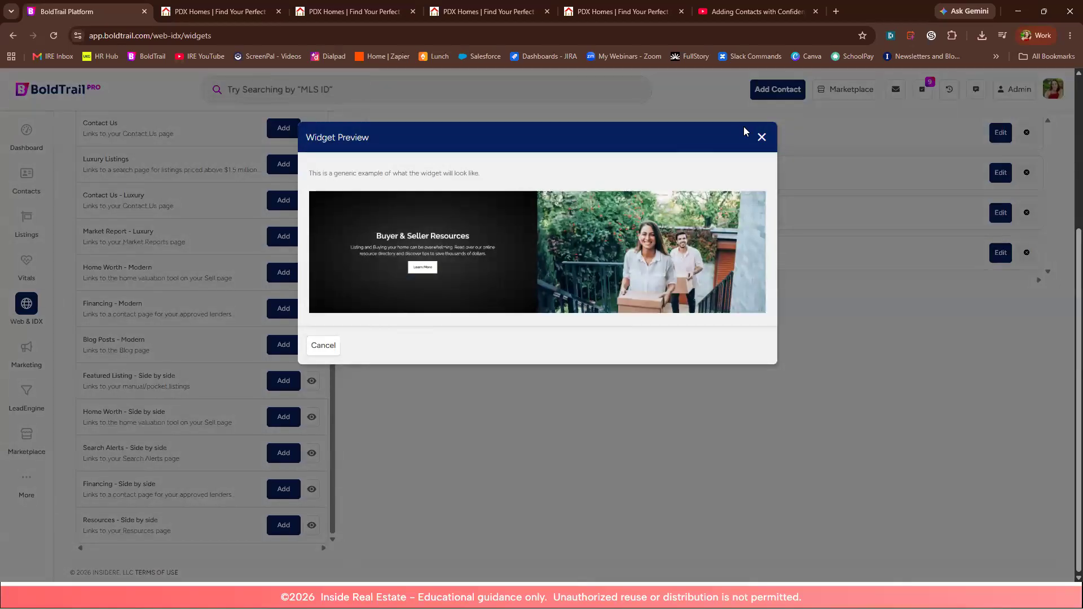
click(762, 137)
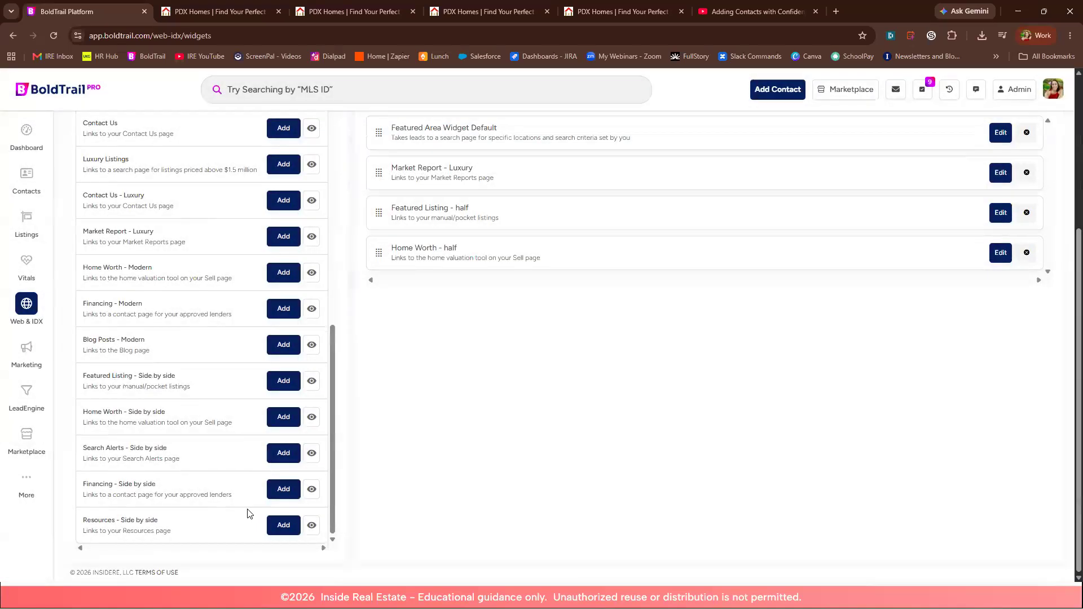
Step: Add the Resources - Side by side widget to the homepage and move it below Home Worth - half
click(279, 526)
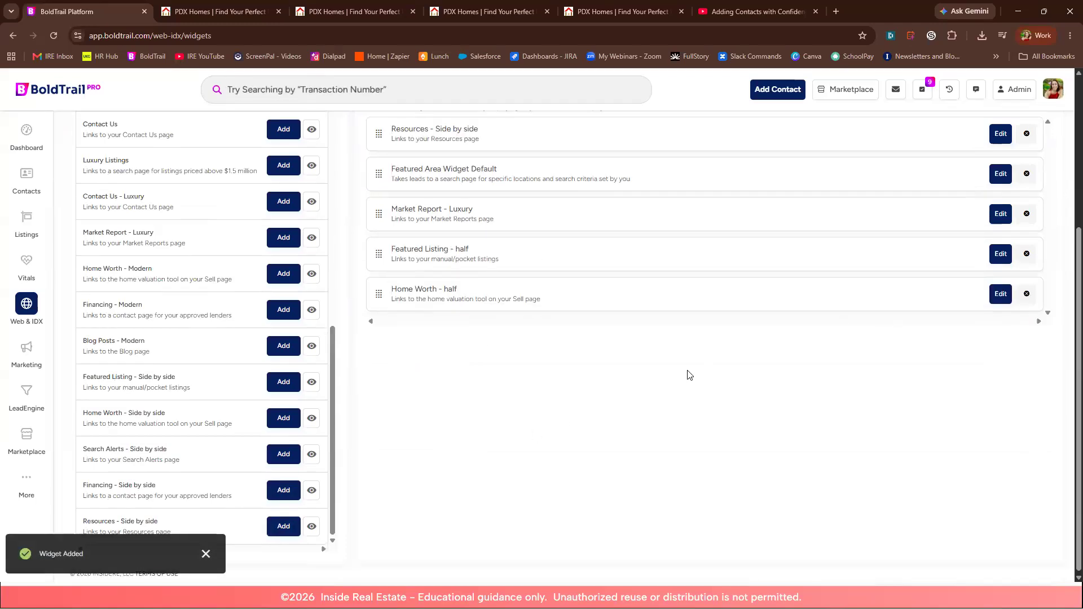
scroll(689, 375, up, 2)
drag(380, 247, 389, 411)
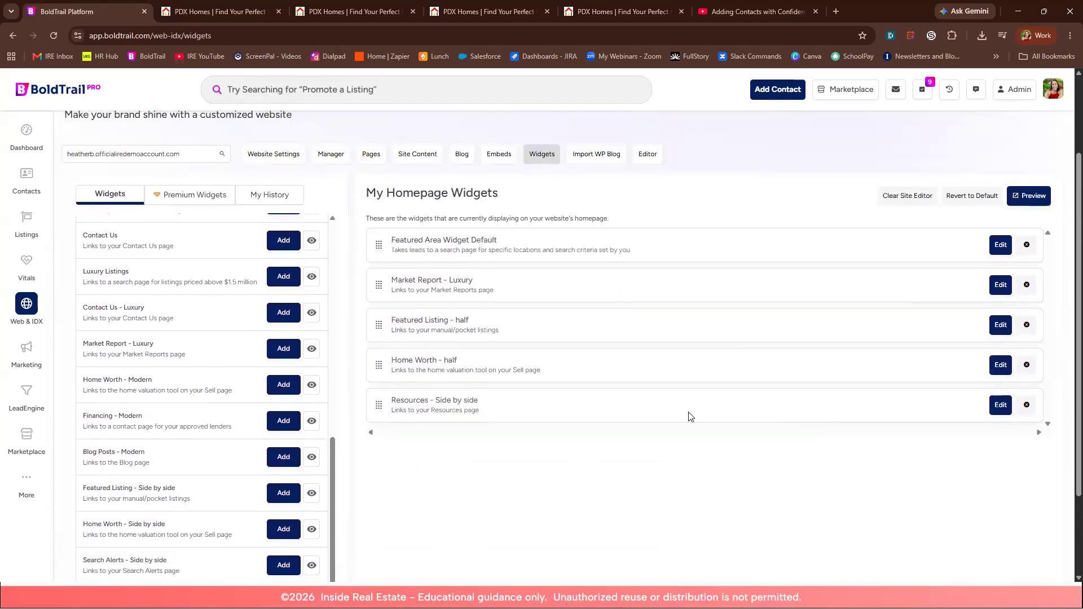
Step: Preview the homepage and examine how the market report, half-width and side-by-side widgets are arranged
click(1026, 207)
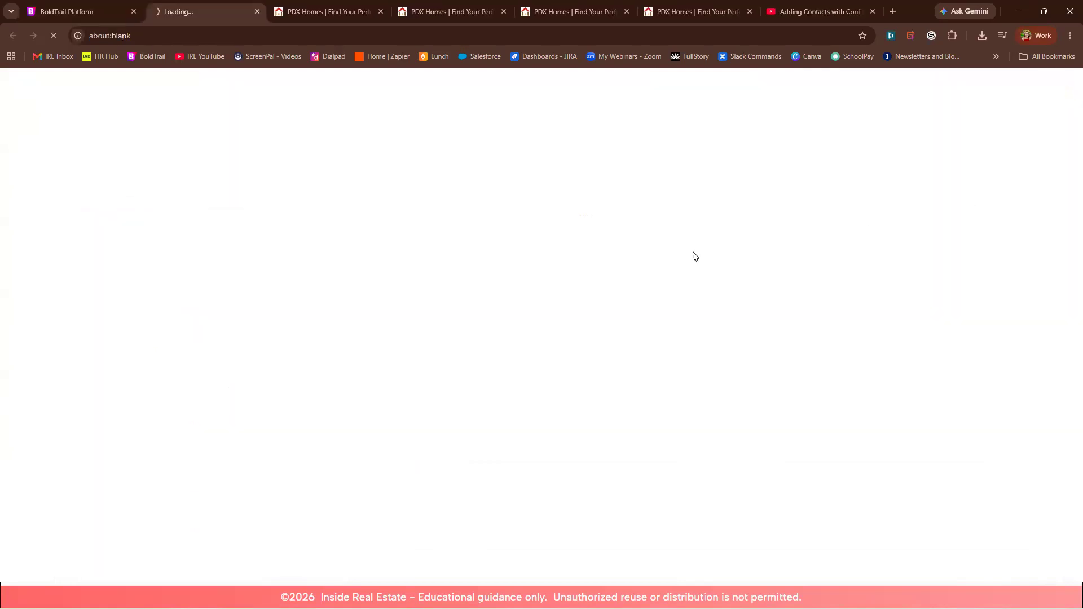
scroll(590, 275, down, 9)
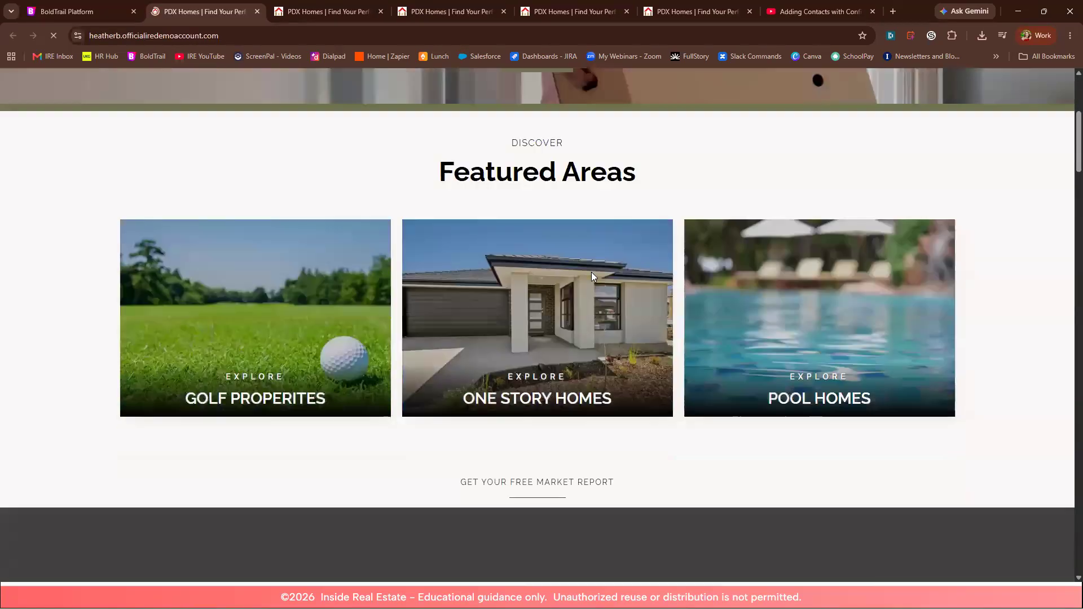
scroll(592, 276, down, 5)
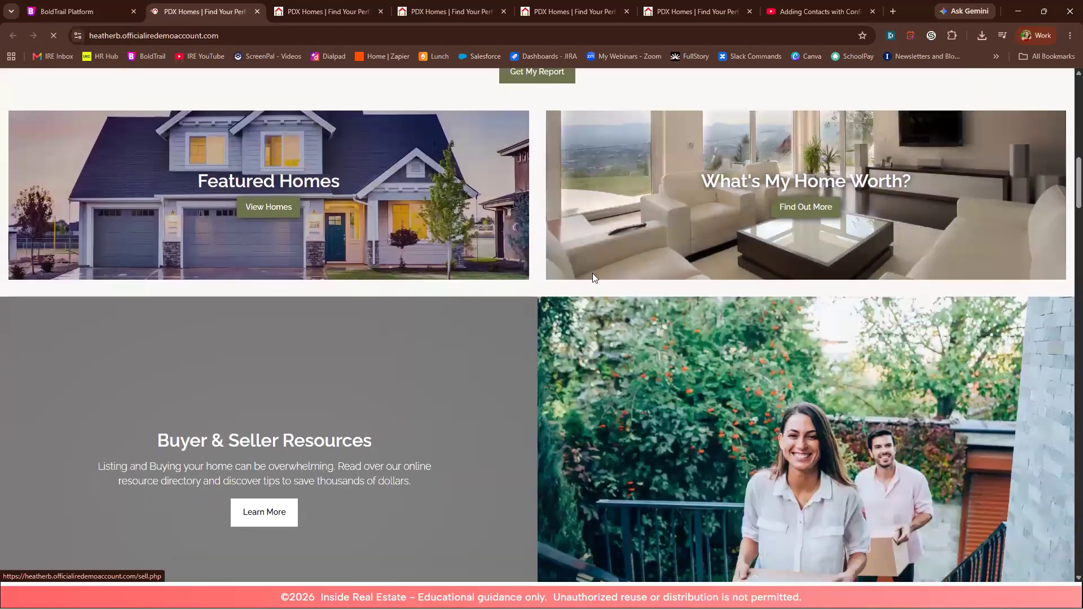
scroll(600, 283, up, 2)
scroll(600, 283, up, 1)
scroll(615, 293, down, 2)
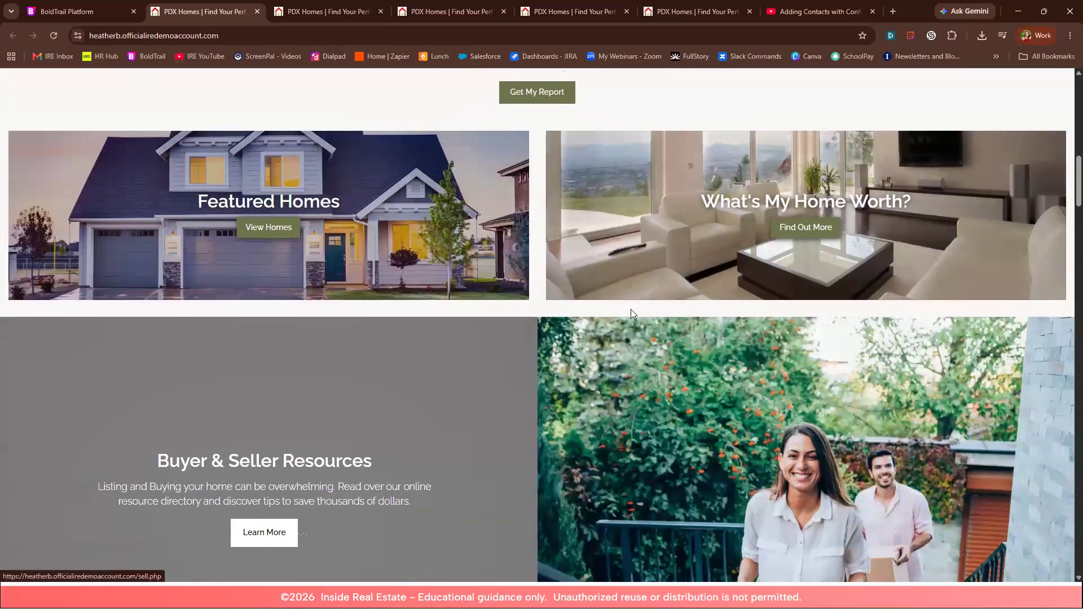
scroll(504, 450, down, 4)
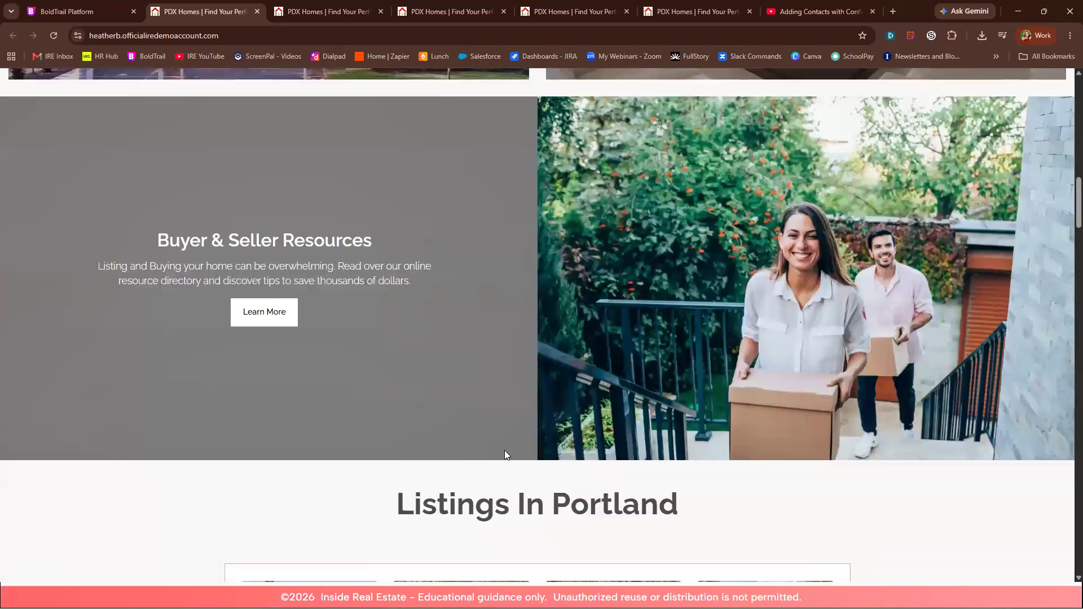
scroll(724, 290, up, 3)
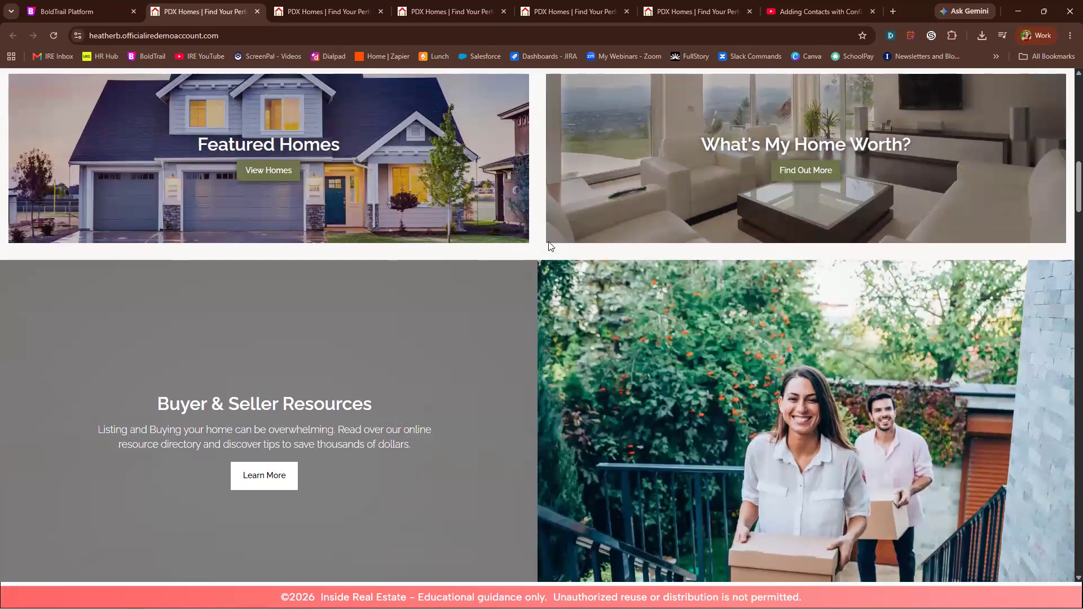
scroll(610, 242, up, 4)
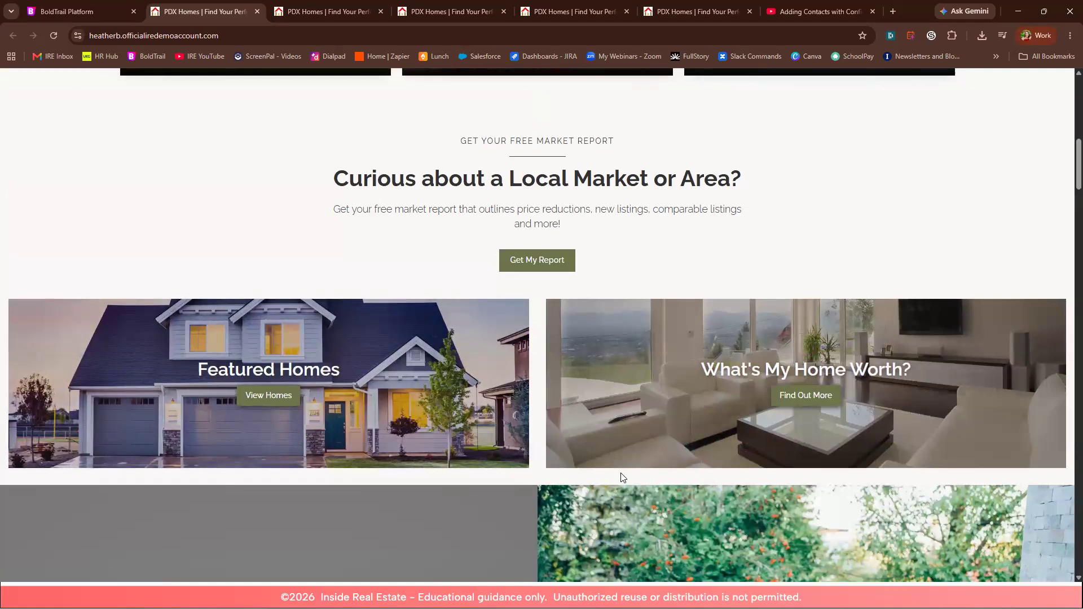
scroll(610, 231, up, 3)
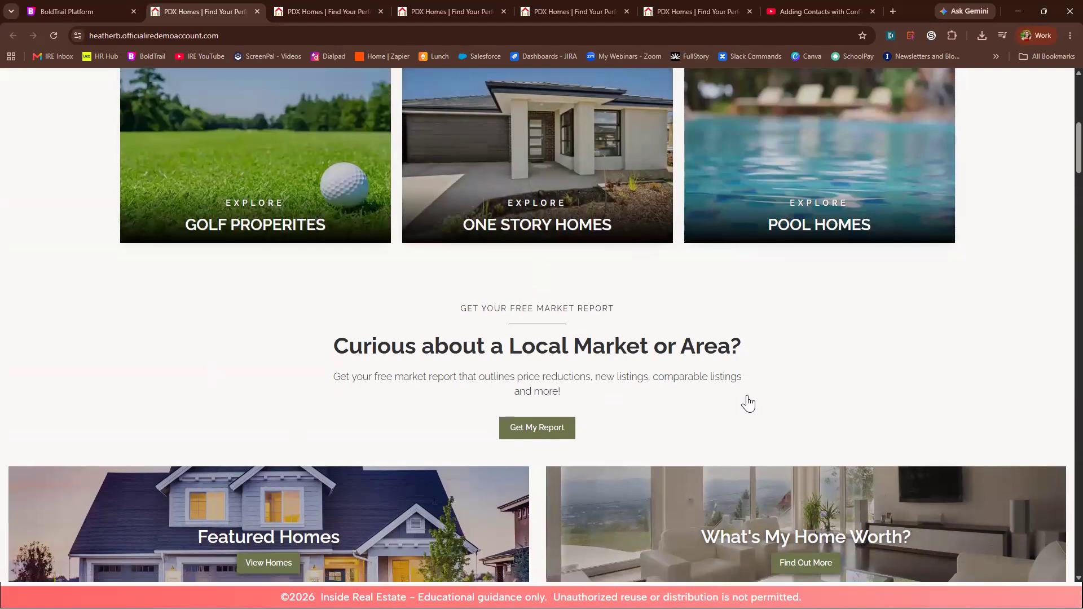
scroll(749, 400, down, 5)
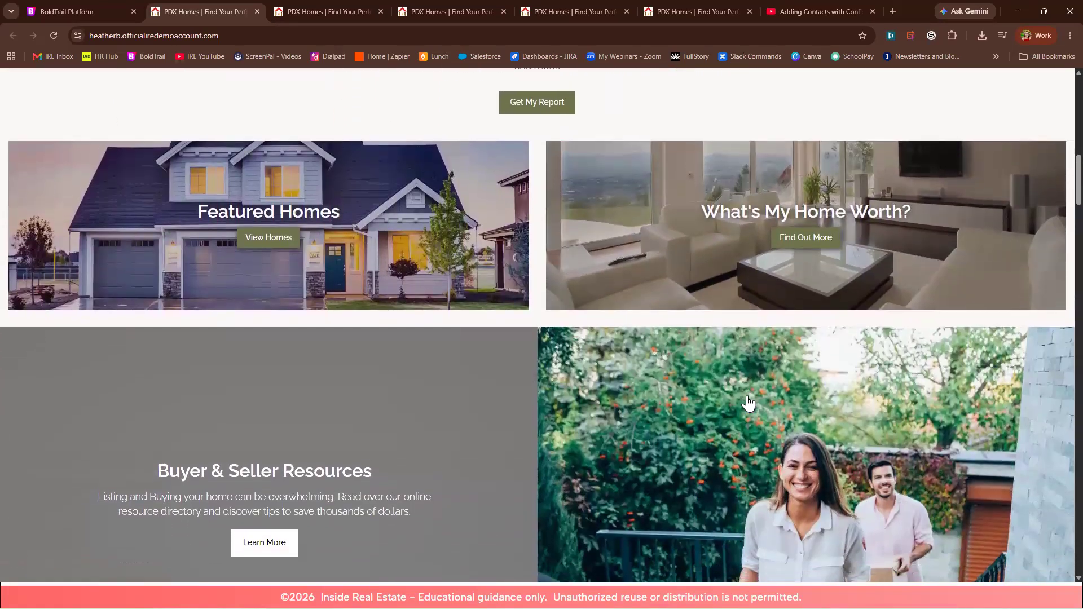
scroll(747, 400, up, 6)
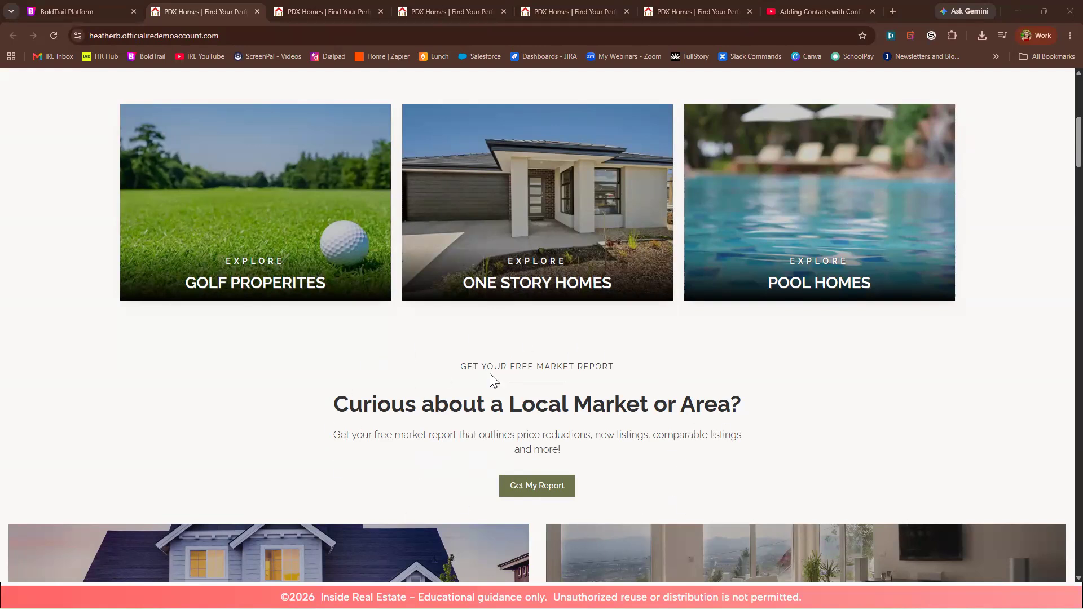
Step: Back in BoldTrail, open the Market Report - Luxury widget for editing and select its entire HTML Content code
click(59, 8)
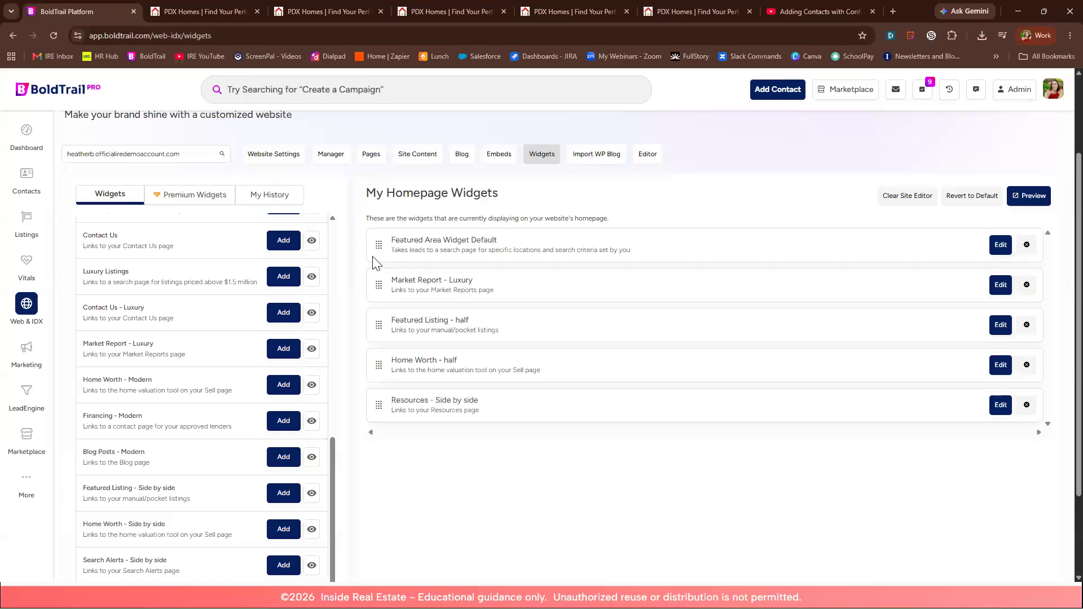
click(995, 286)
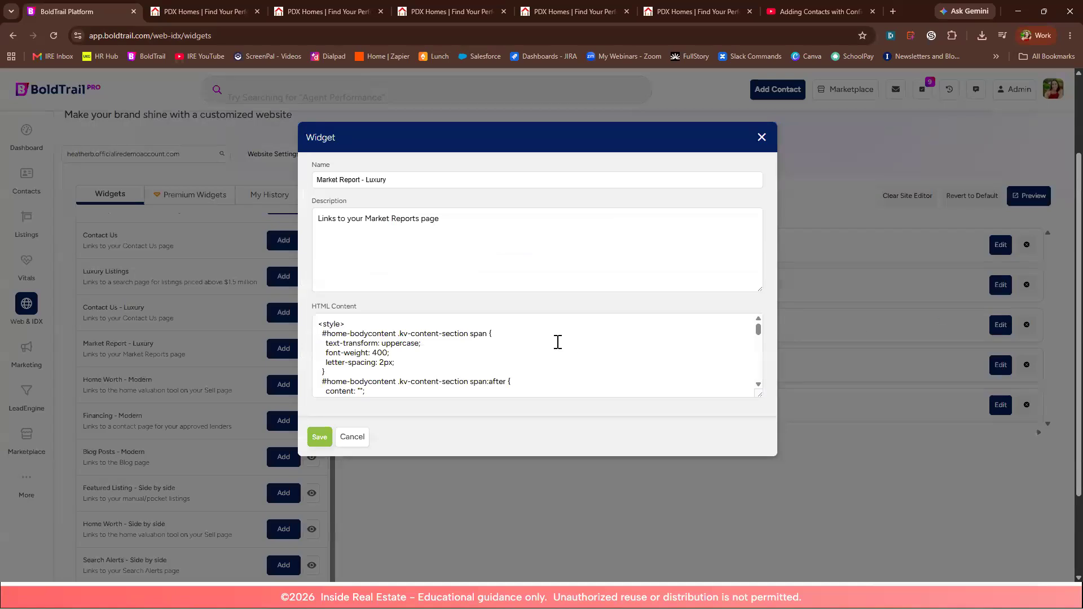
scroll(261, 330, down, 1)
drag(319, 325, 530, 386)
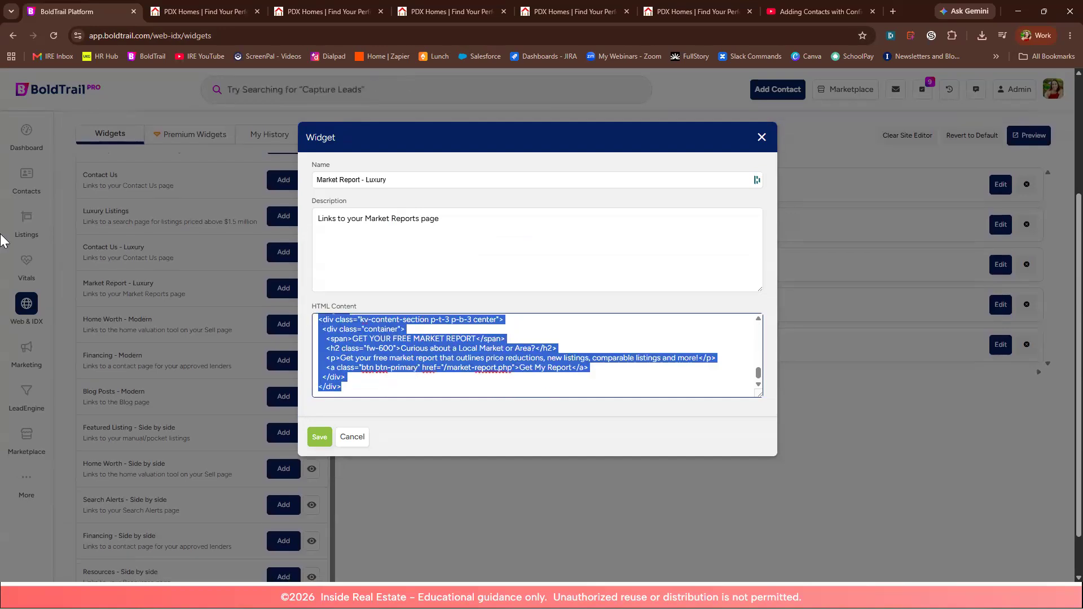
Step: Search Google for chatgpt in a new browser tab and open a new chat on the ChatGPT website
click(893, 12)
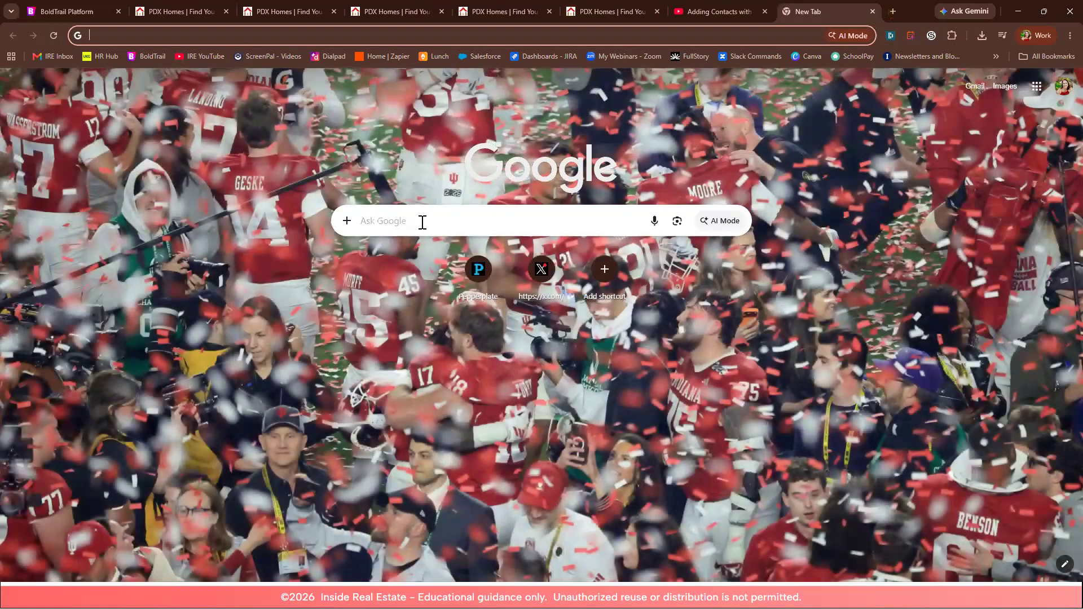
click(423, 220)
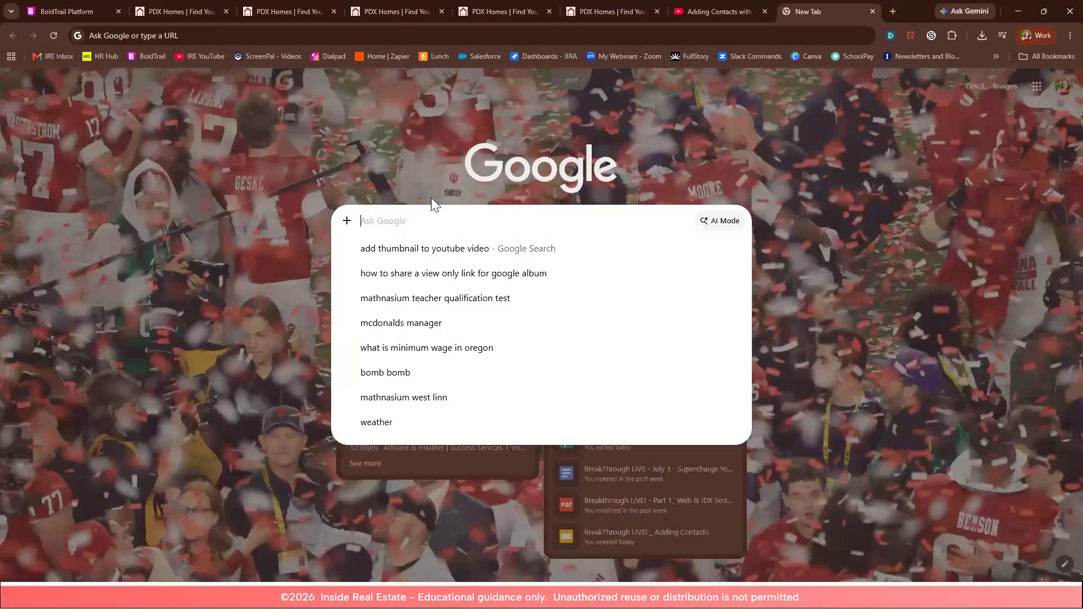
text(chatgpt)
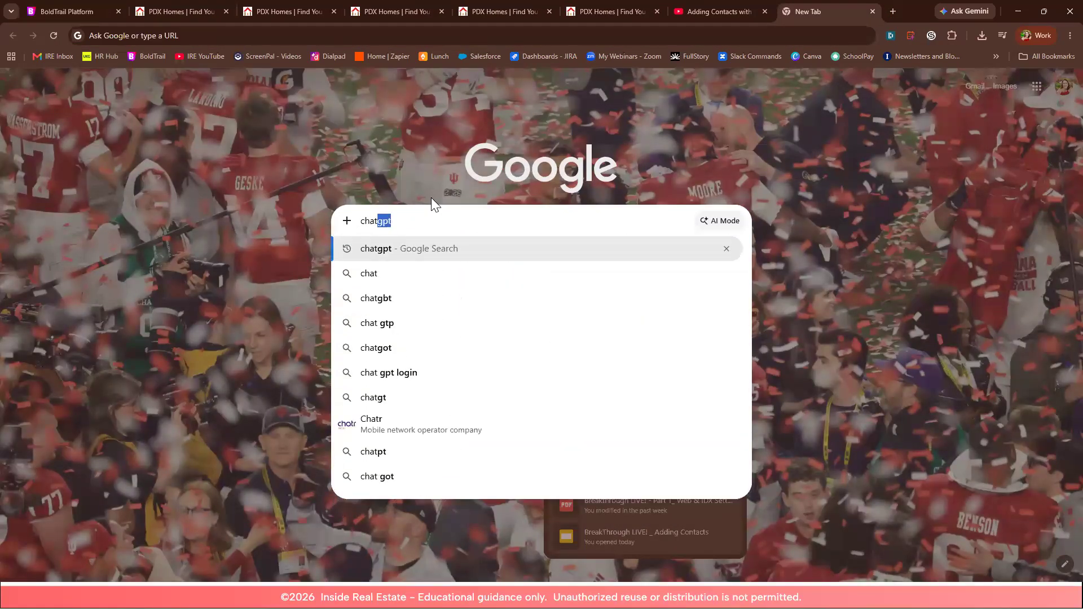
key(Return)
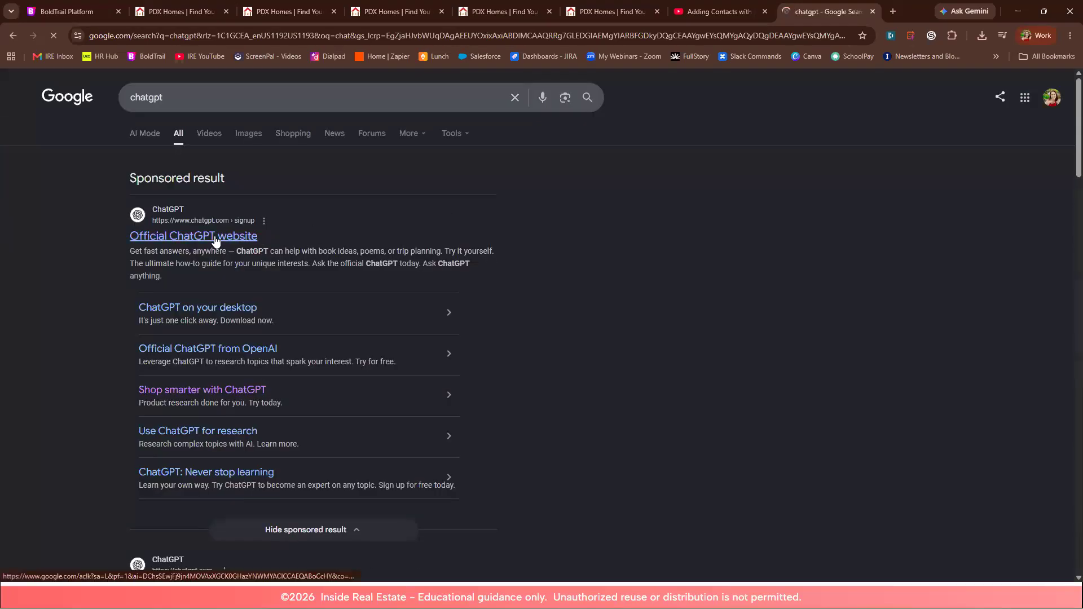
click(323, 328)
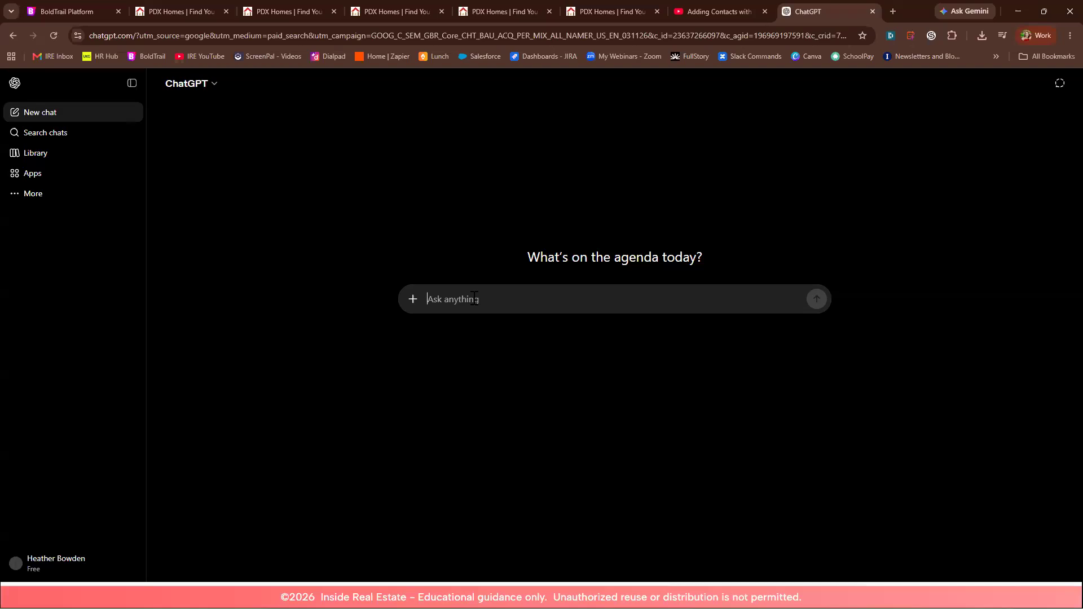
Step: Write the prompt "rewrite this widget code to send people to my linktree for more resources in realestate. my linktree url is" without sending it
text(rewri)
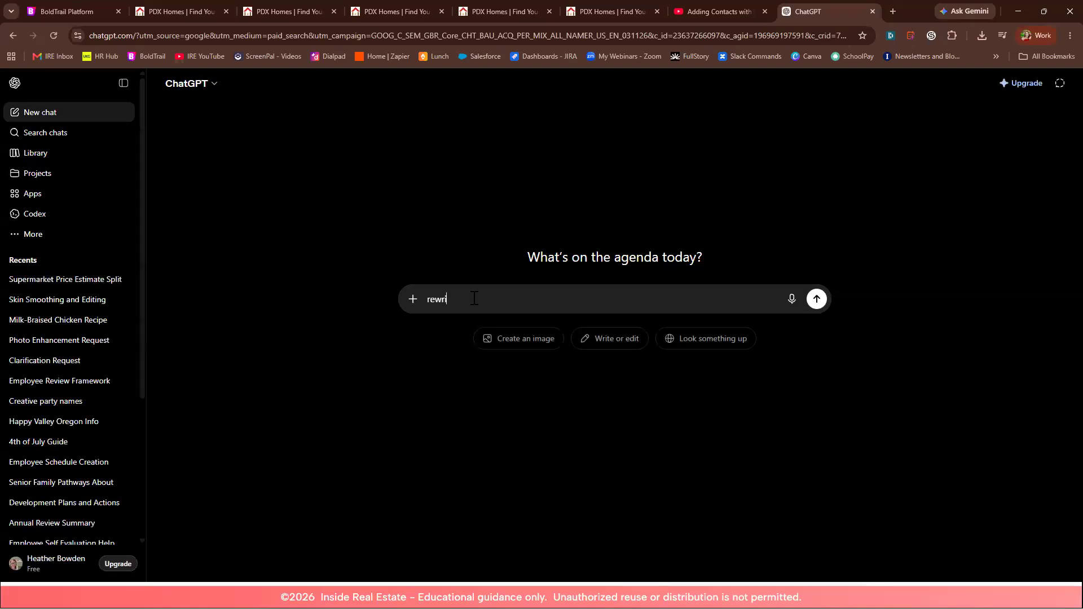
text(te this)
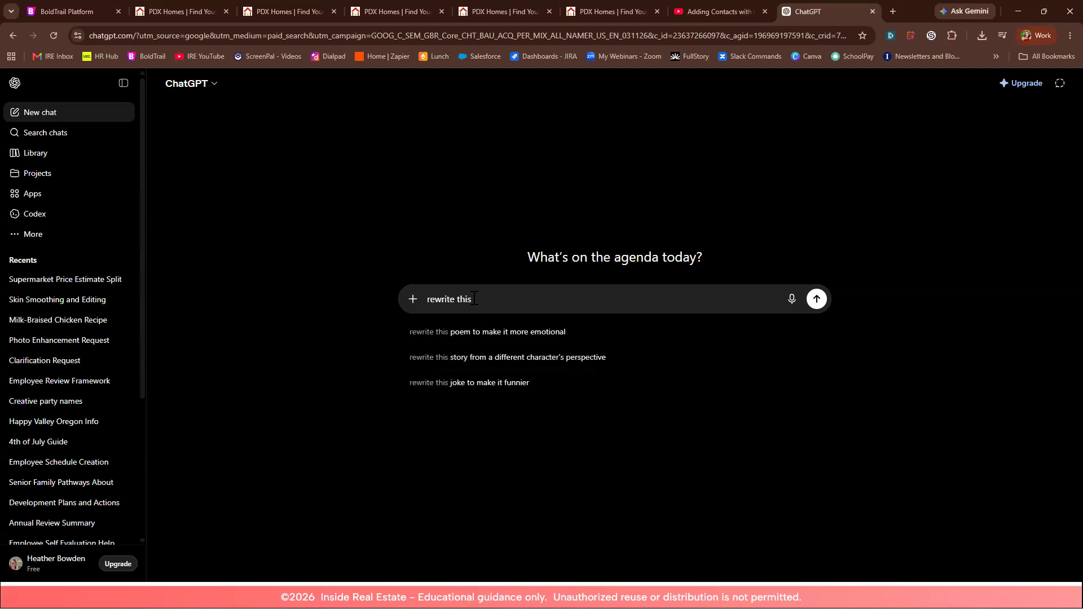
text( widget code to send people to my linktree for more resources in realestate.)
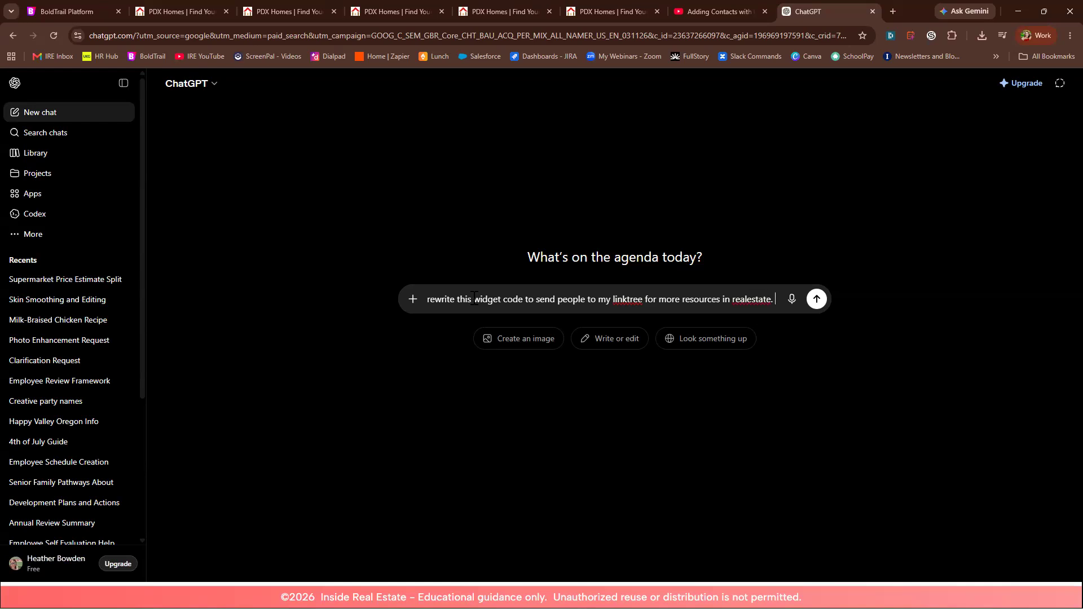
text(my link)
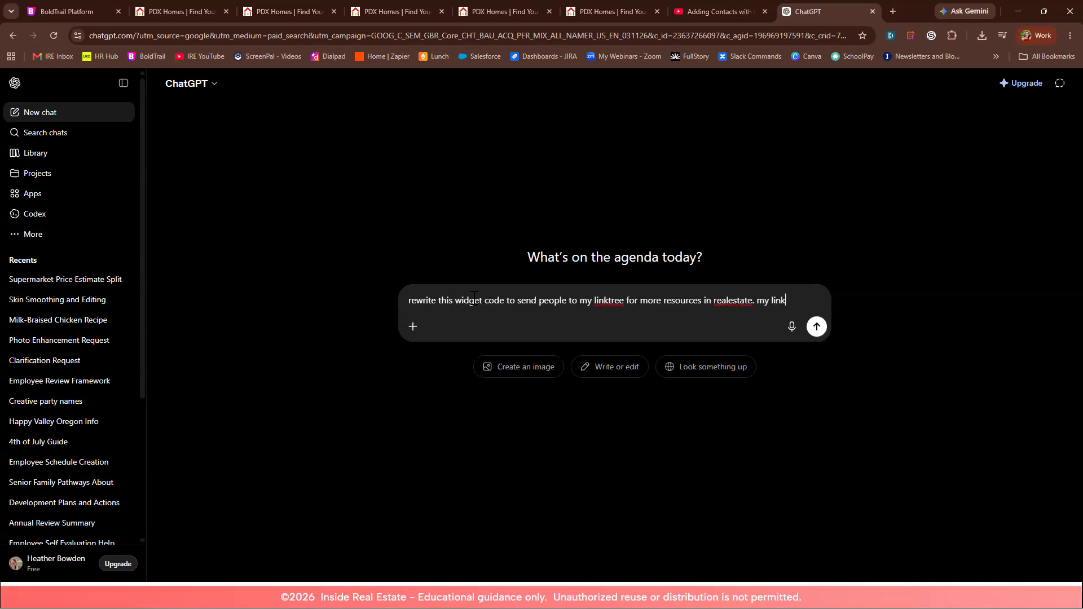
text(tree url is)
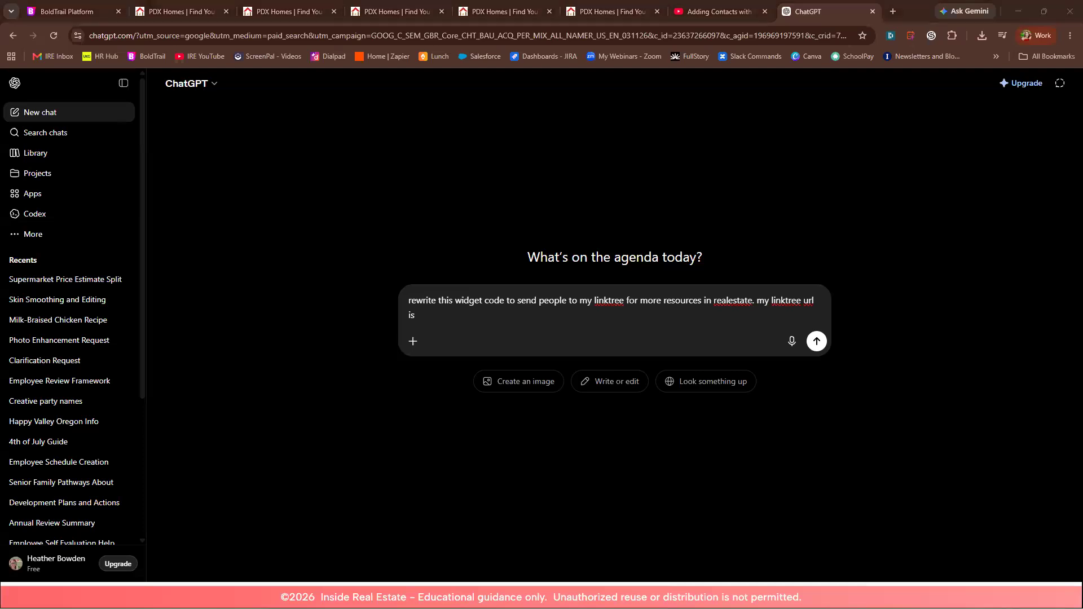
Step: Copy the Linktree page's URL into the ChatGPT prompt and add "the widget code is:" after it
click(187, 36)
key(ctrl+c)
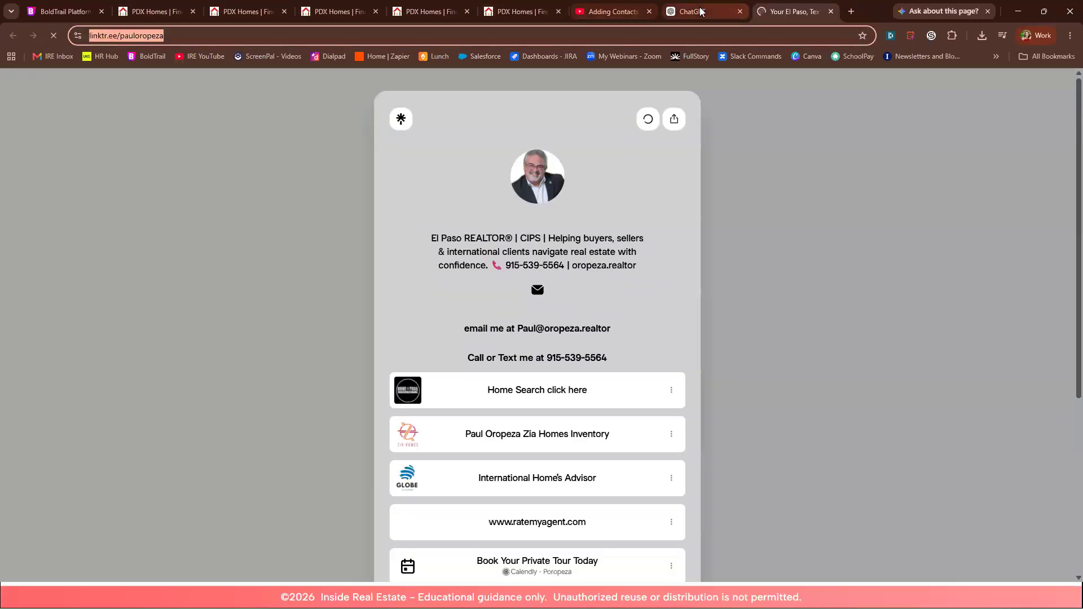
click(728, 12)
click(476, 318)
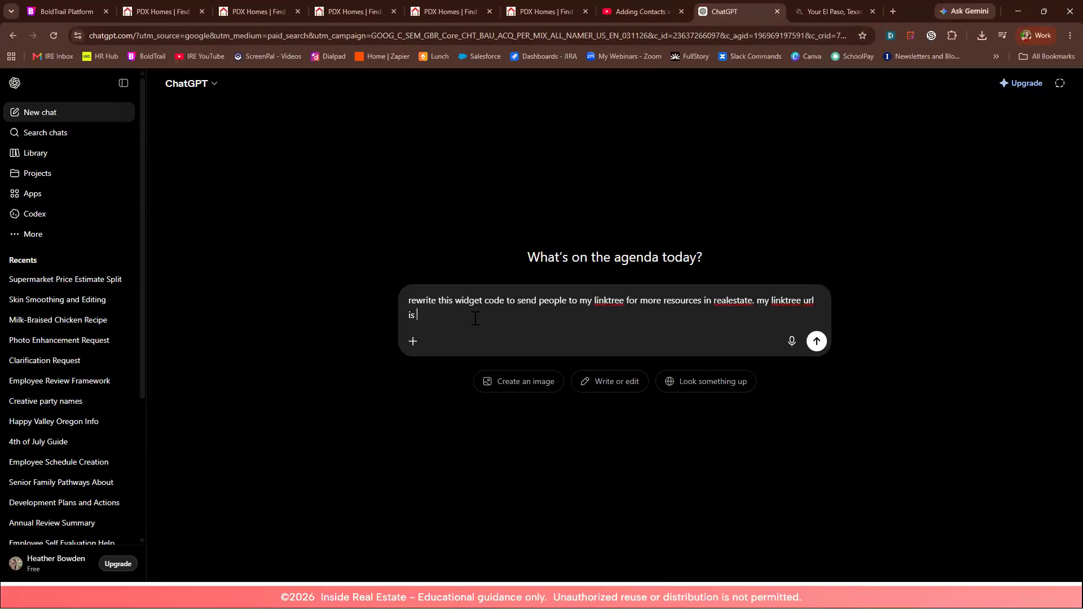
key(ctrl+v)
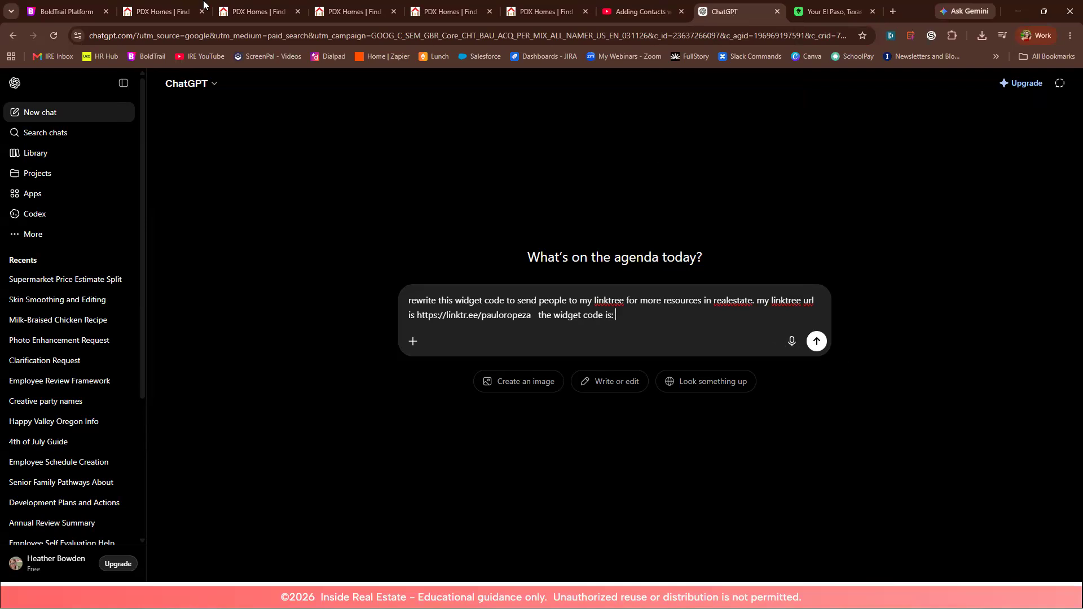
Step: Copy the Market Report - Luxury widget's selected HTML code from BoldTrail into the ChatGPT prompt and send it
click(66, 11)
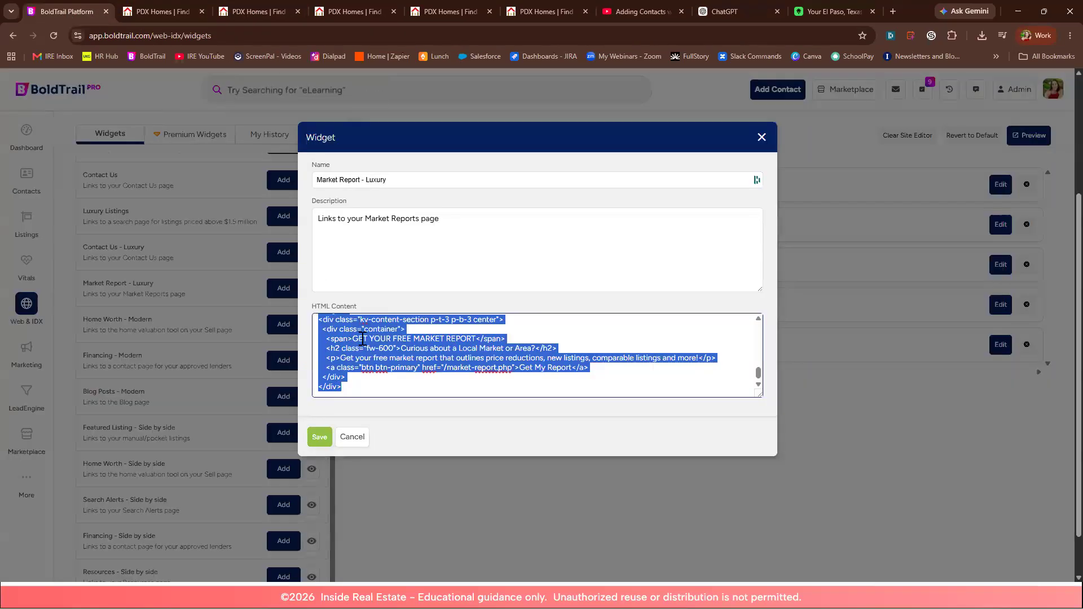
right_click(363, 339)
click(405, 316)
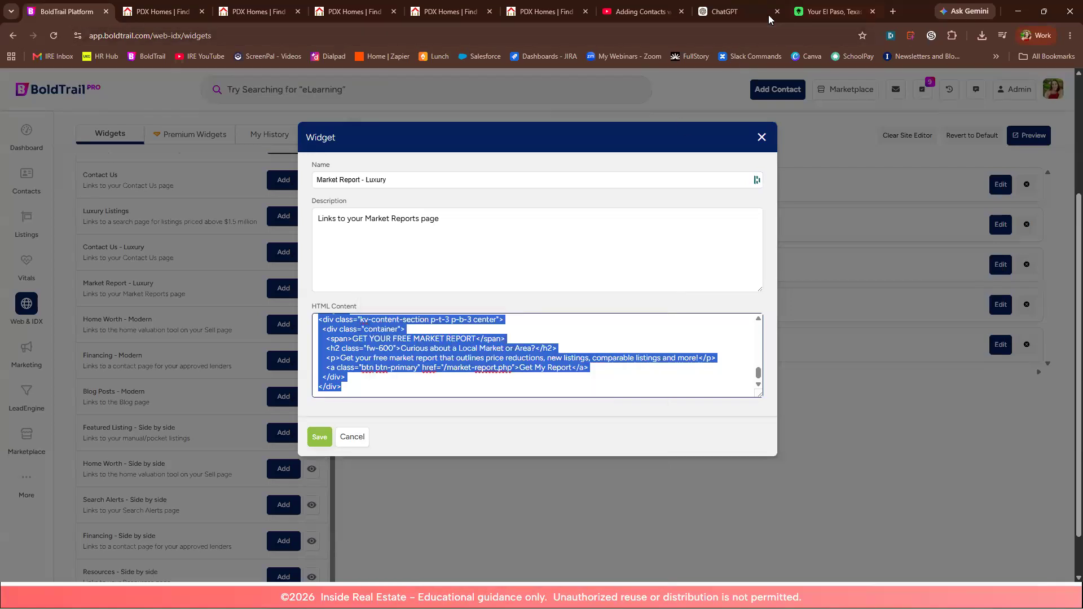
click(736, 12)
key(ctrl+v)
key(Return)
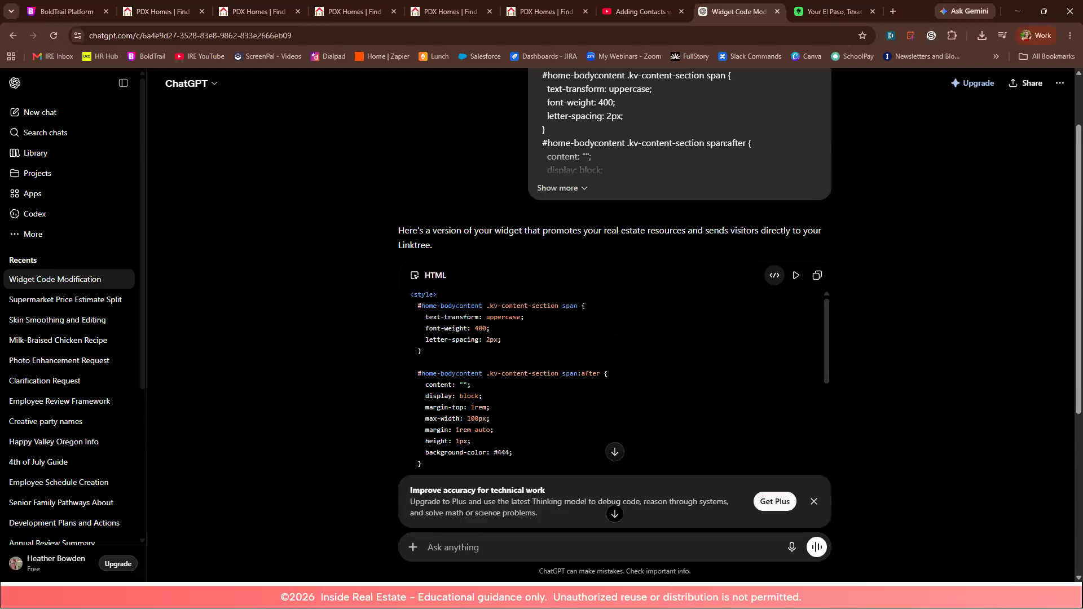
Step: Review the rewritten widget code in ChatGPT's reply and copy the whole HTML block
scroll(619, 333, down, 10)
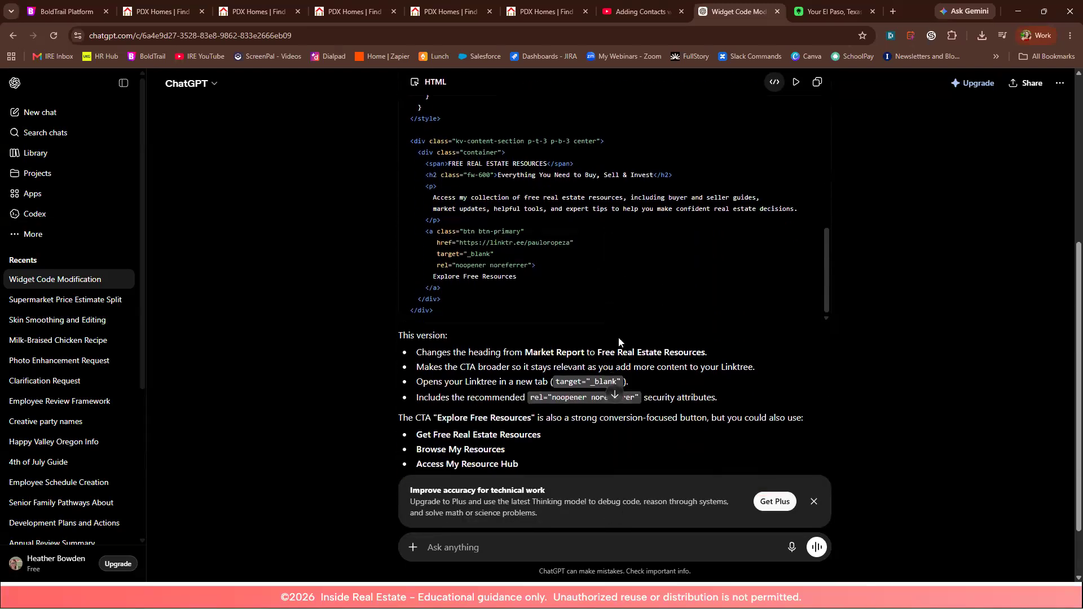
scroll(618, 333, up, 1)
drag(435, 294, 389, 232)
scroll(413, 148, up, 7)
scroll(415, 150, up, 3)
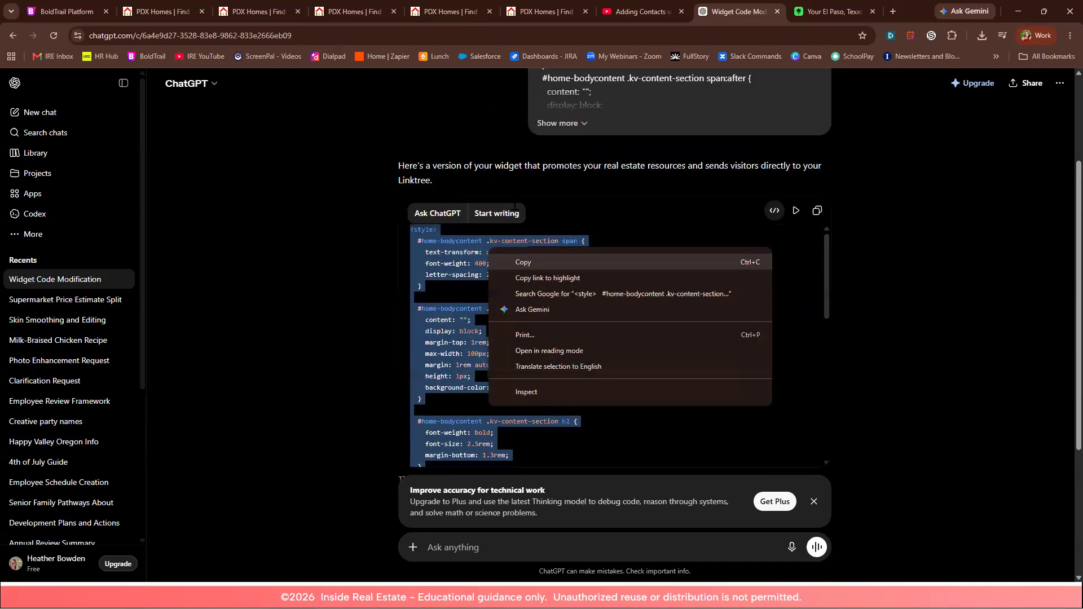
click(520, 264)
Step: Back in BoldTrail, replace the Market Report - Luxury widget's HTML Content with the copied code
click(58, 12)
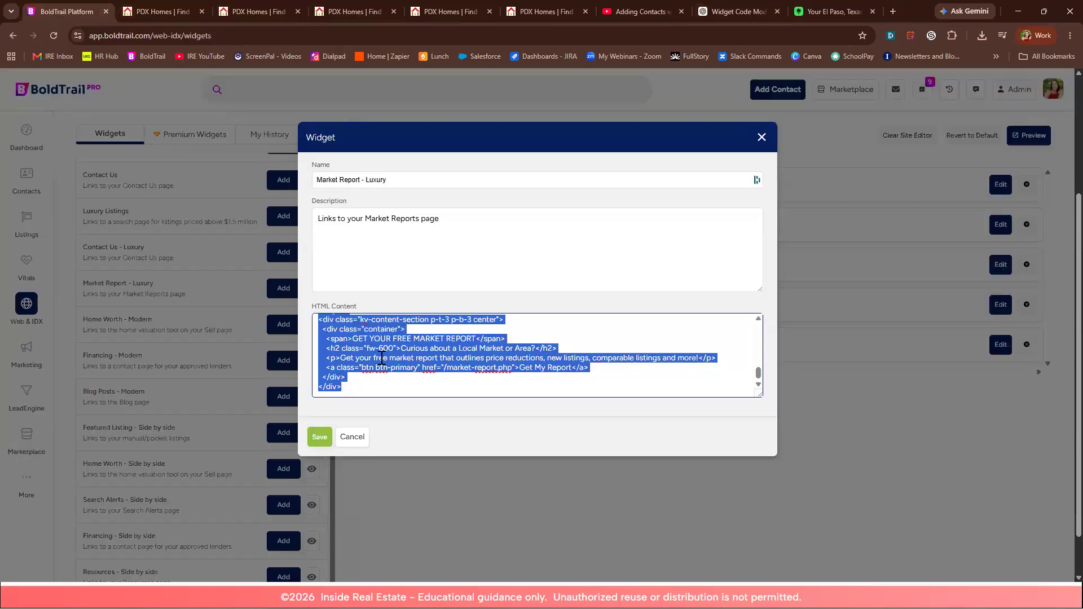
right_click(377, 353)
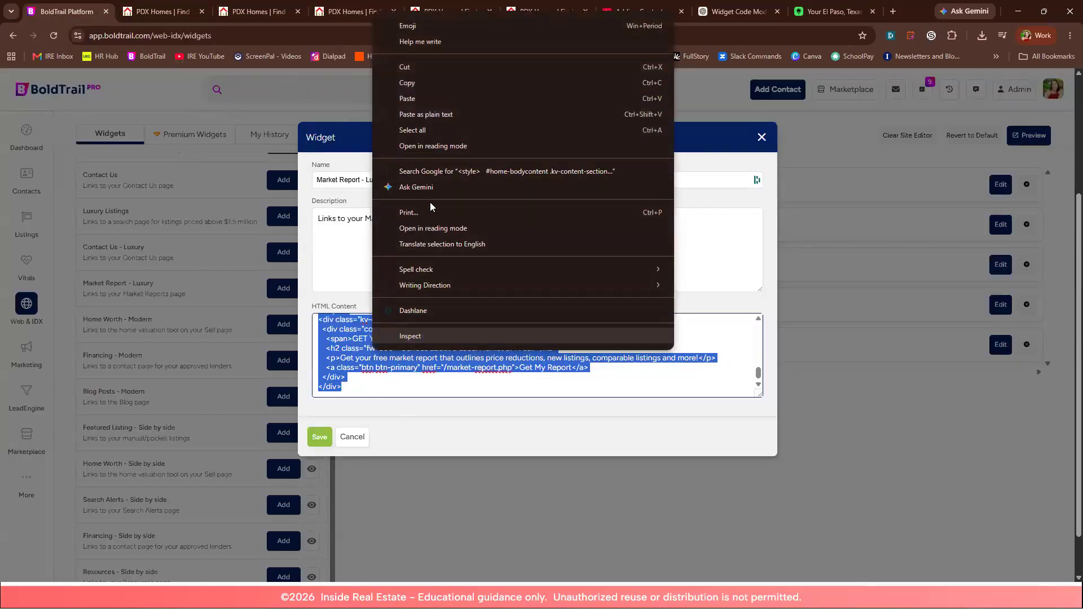
click(466, 95)
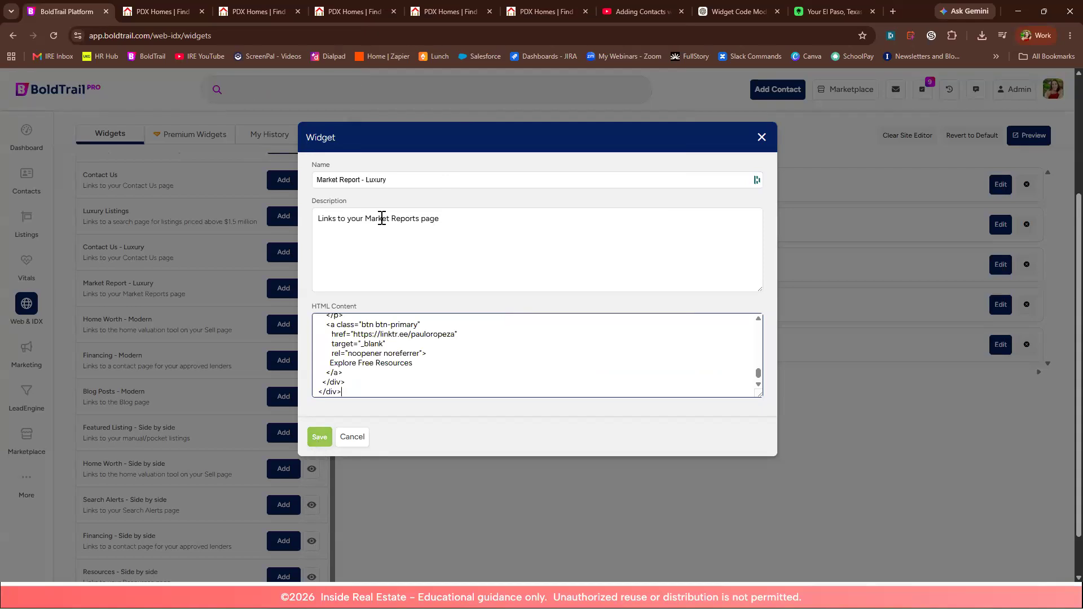
Step: Rename the widget "Link Tree", set its description to "sends to my linktree", and save it
drag(388, 180, 288, 189)
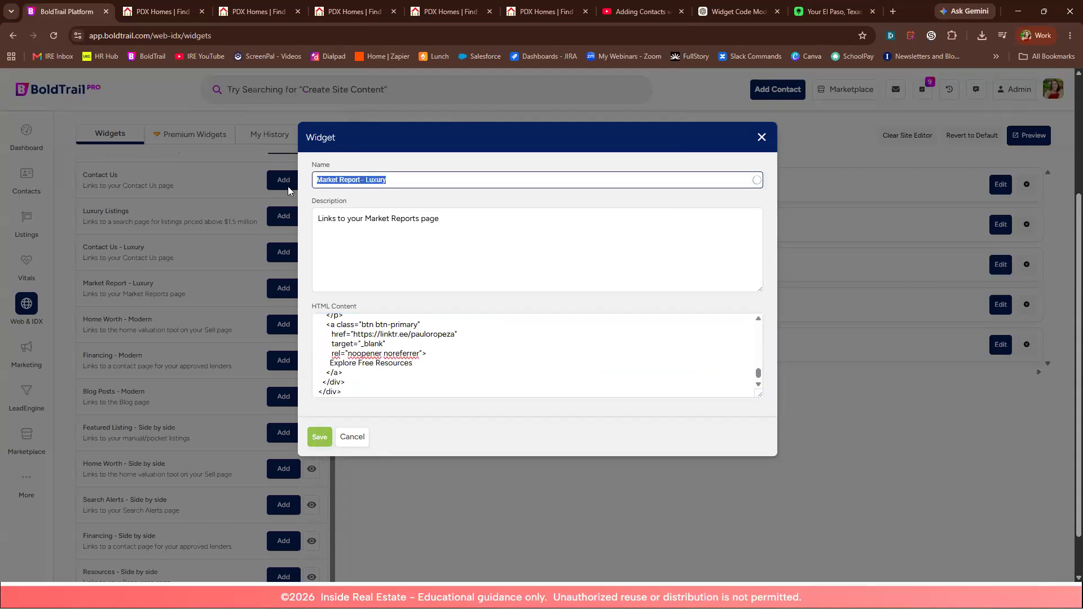
text(Link Tree)
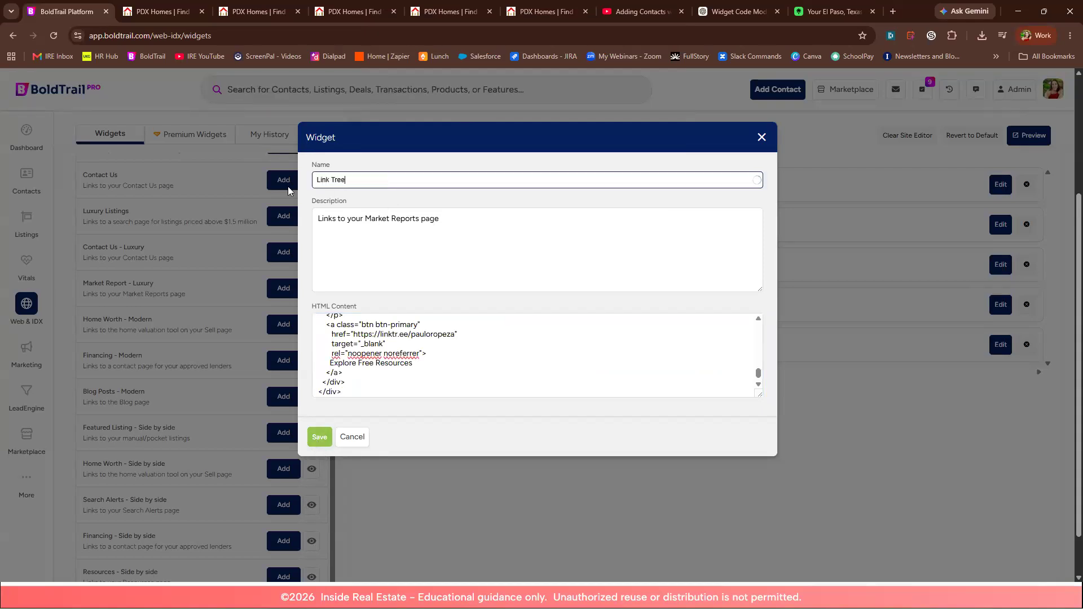
drag(443, 221, 311, 224)
text(s)
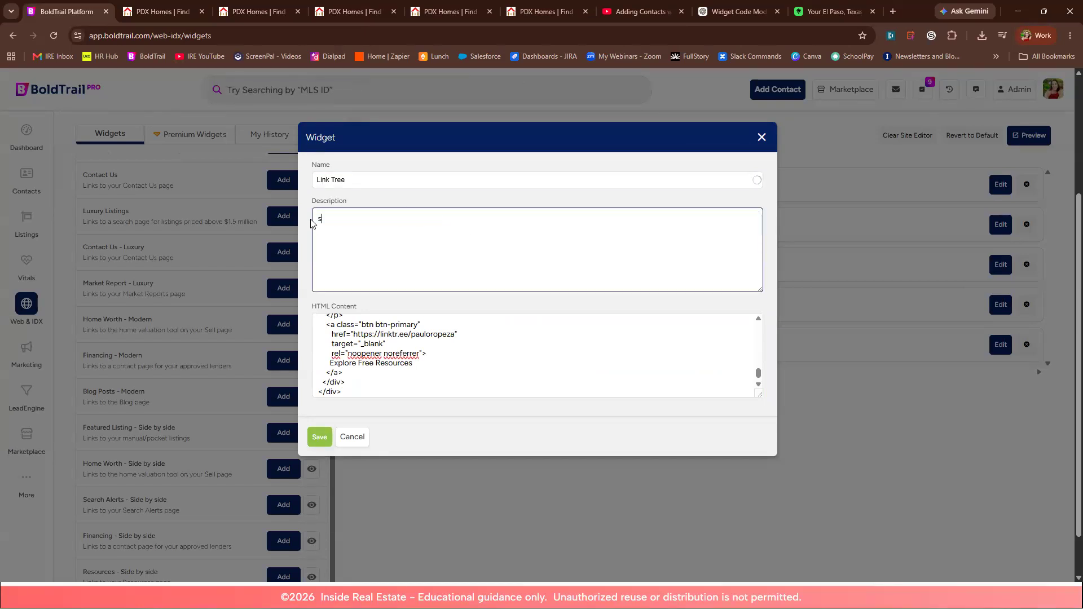
text(ends to my linktree)
click(316, 437)
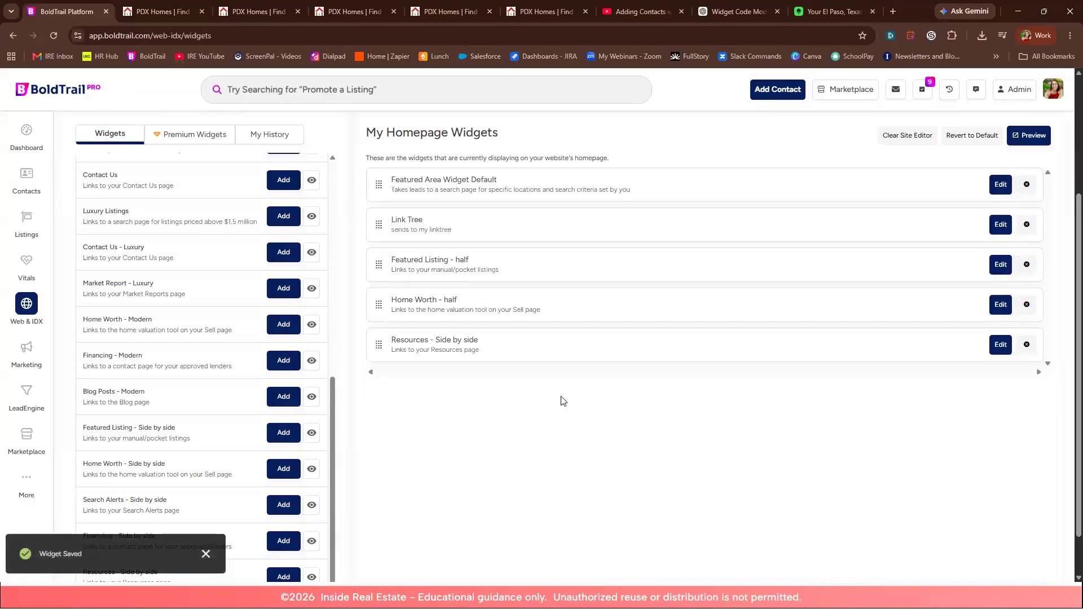
Step: Preview the homepage and test the Explore Free Resources link in the rewritten widget
click(1030, 141)
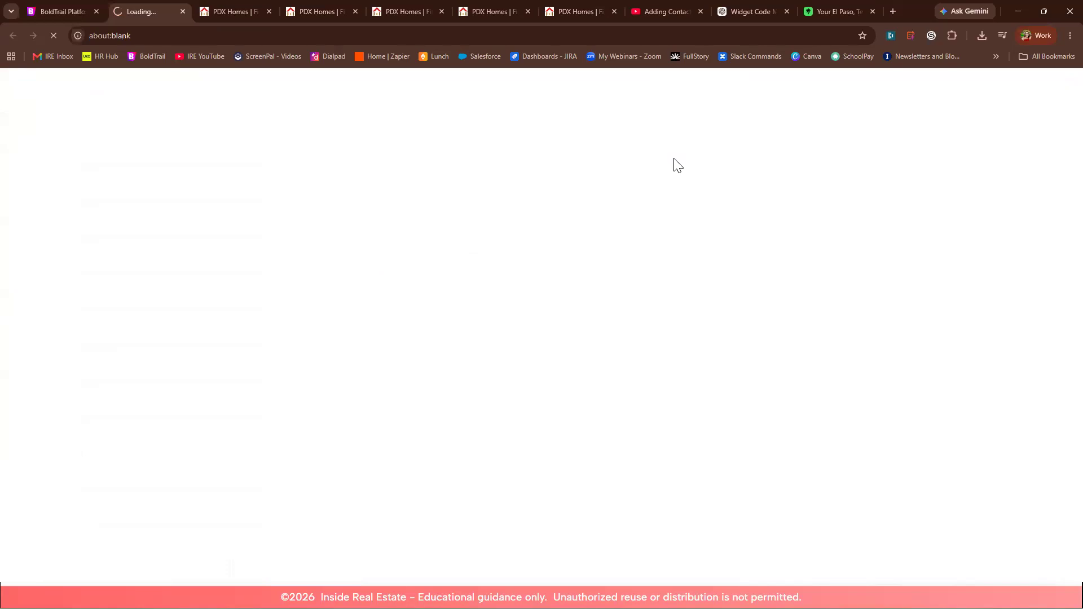
scroll(634, 201, down, 6)
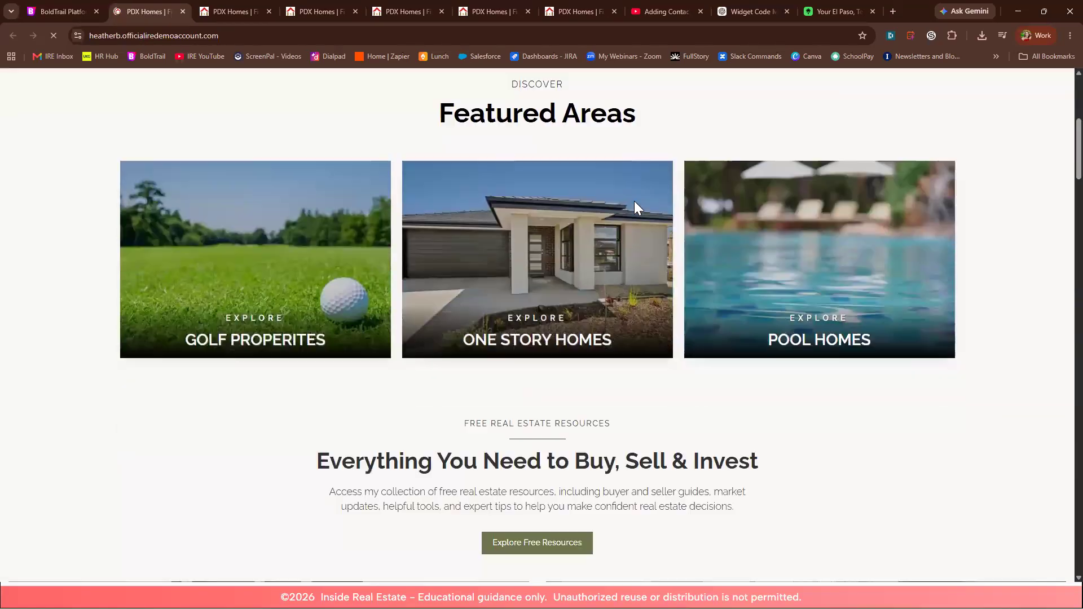
scroll(433, 307, down, 2)
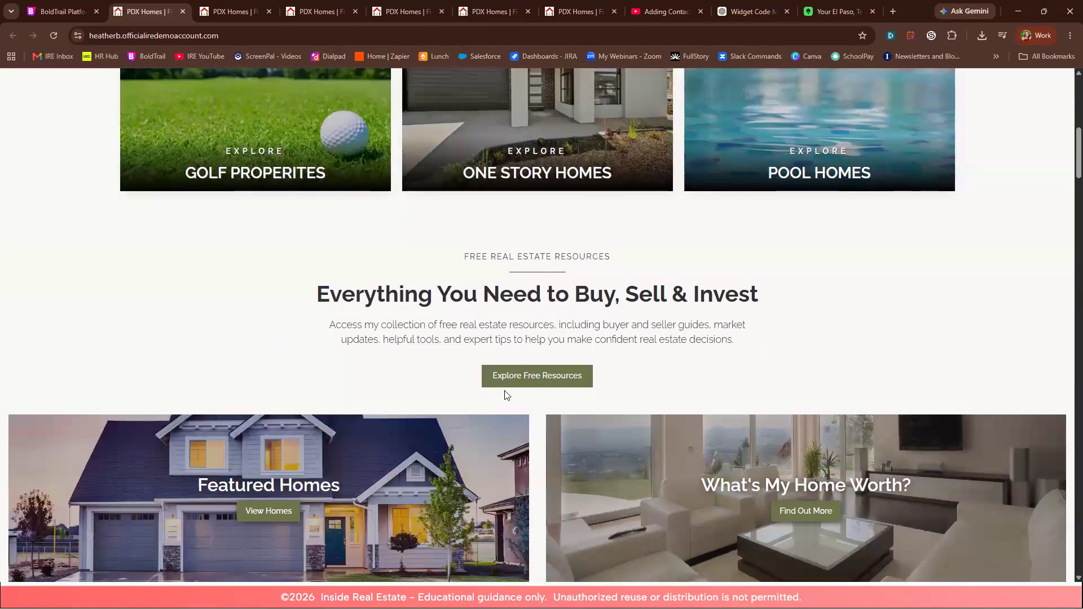
click(556, 379)
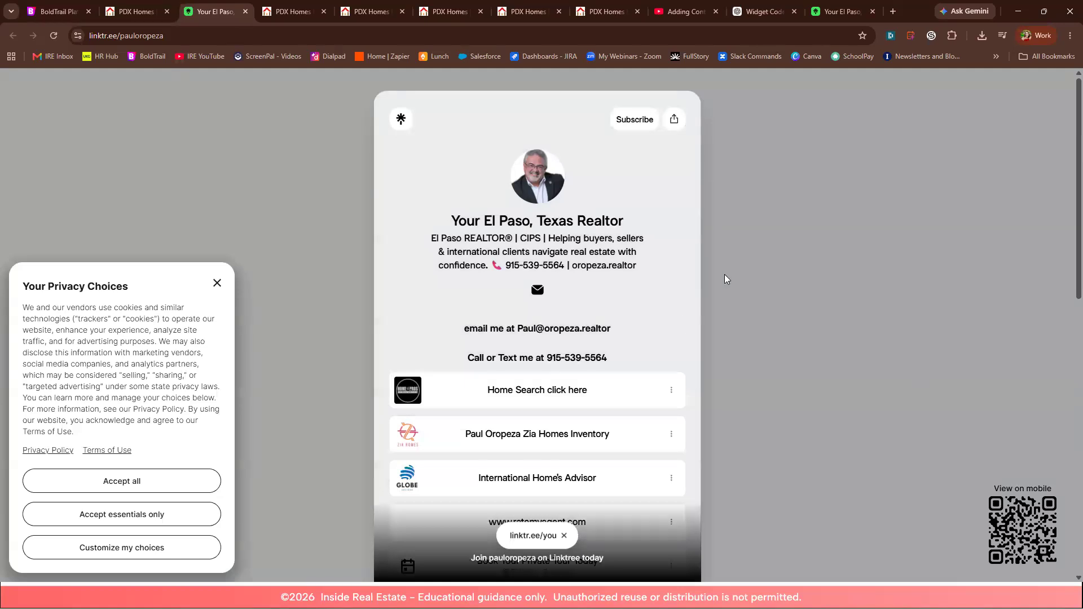
Step: Return to the BoldTrail widgets page, preview the Search Alerts - Side by side widget, and close the preview
click(57, 11)
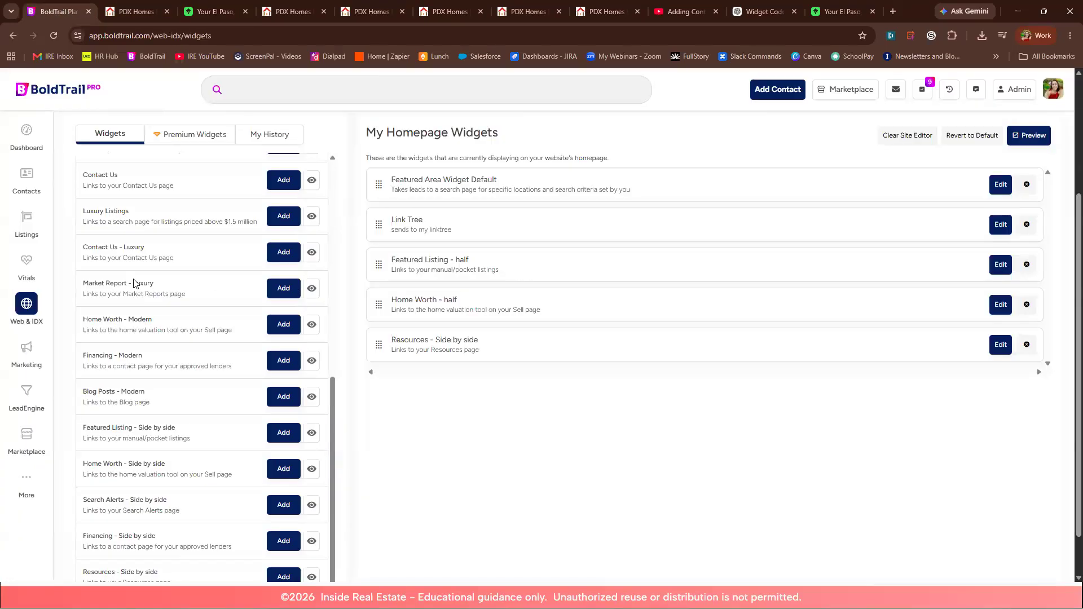
click(312, 505)
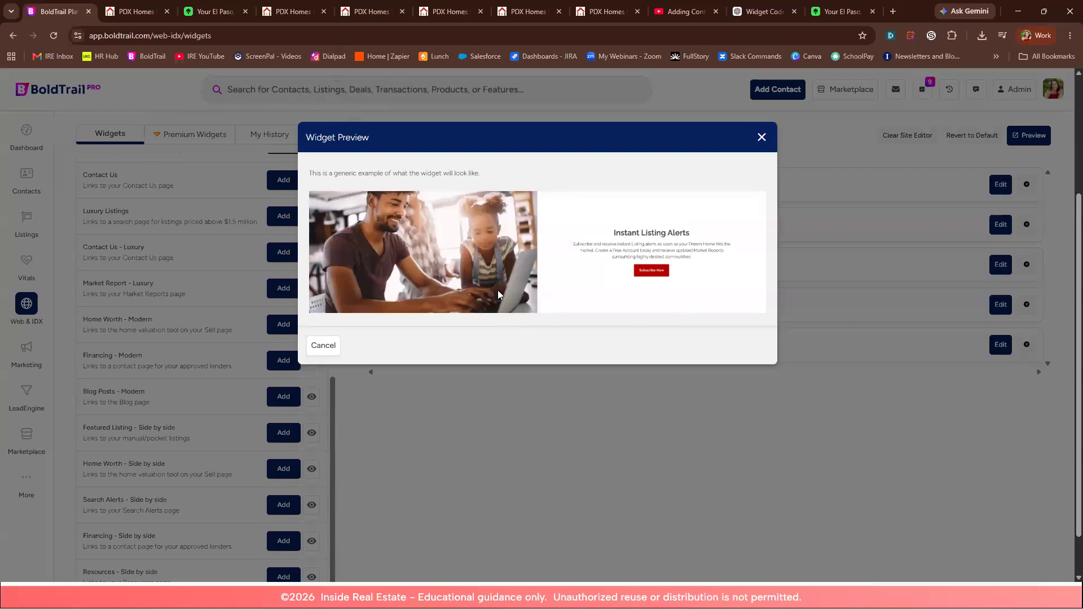
click(707, 529)
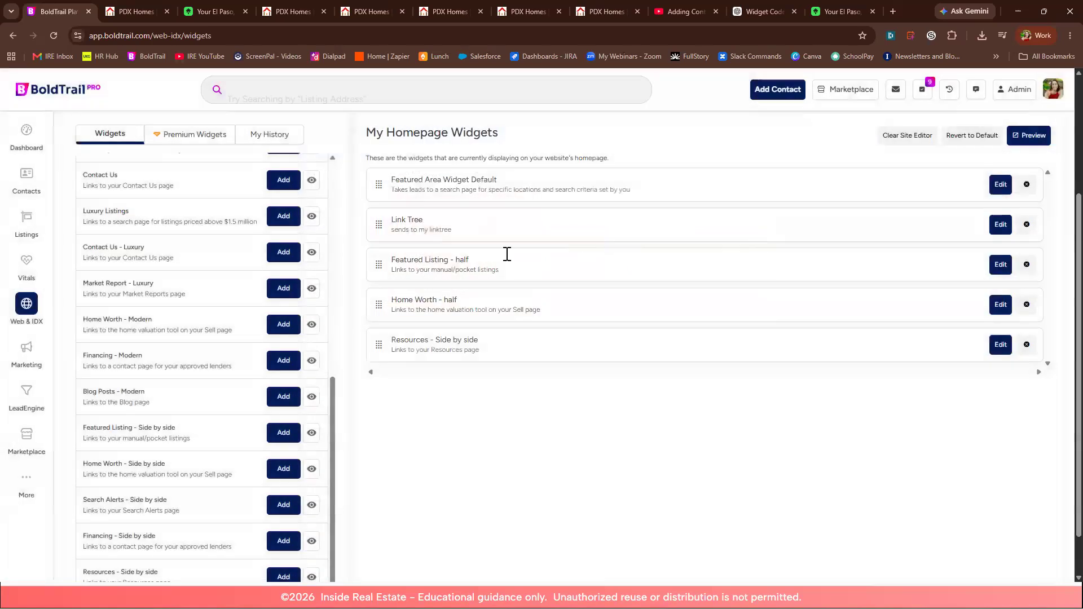
Step: View the Link Tree widget's editable name, description and HTML code, then exit without saving
click(1000, 225)
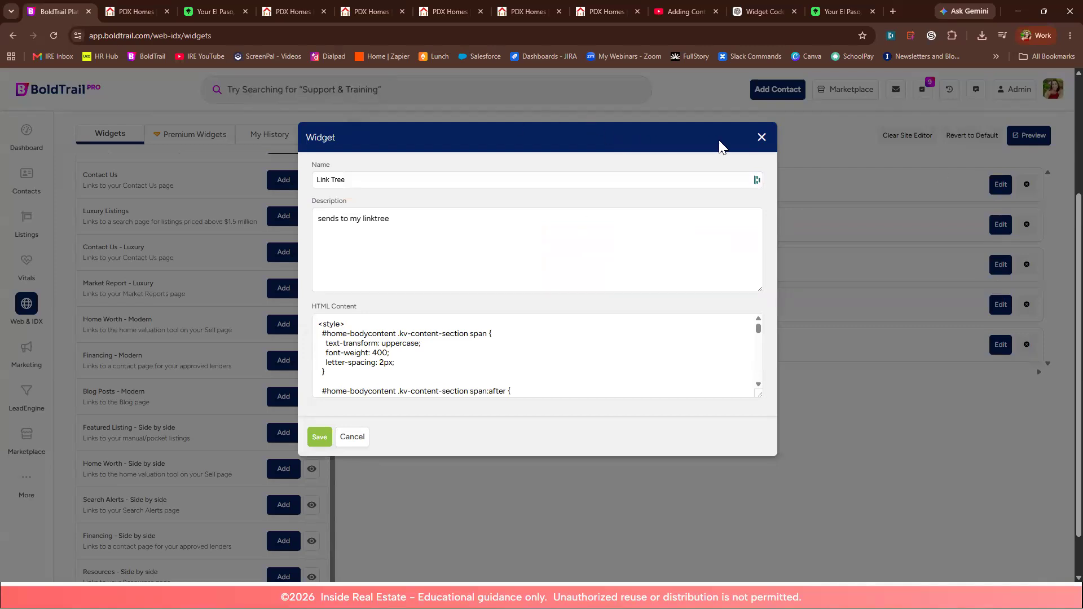
click(761, 138)
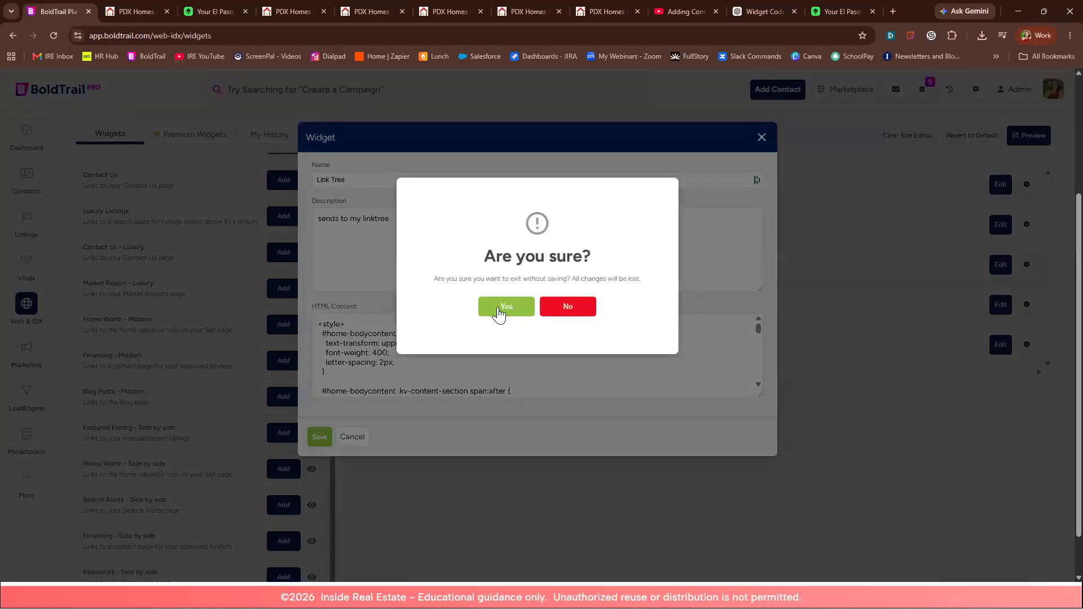
click(504, 307)
Step: View the expert section of the BoldTrailPRO training page, close the duplicate tab, and return to the homepage widgets
click(42, 89)
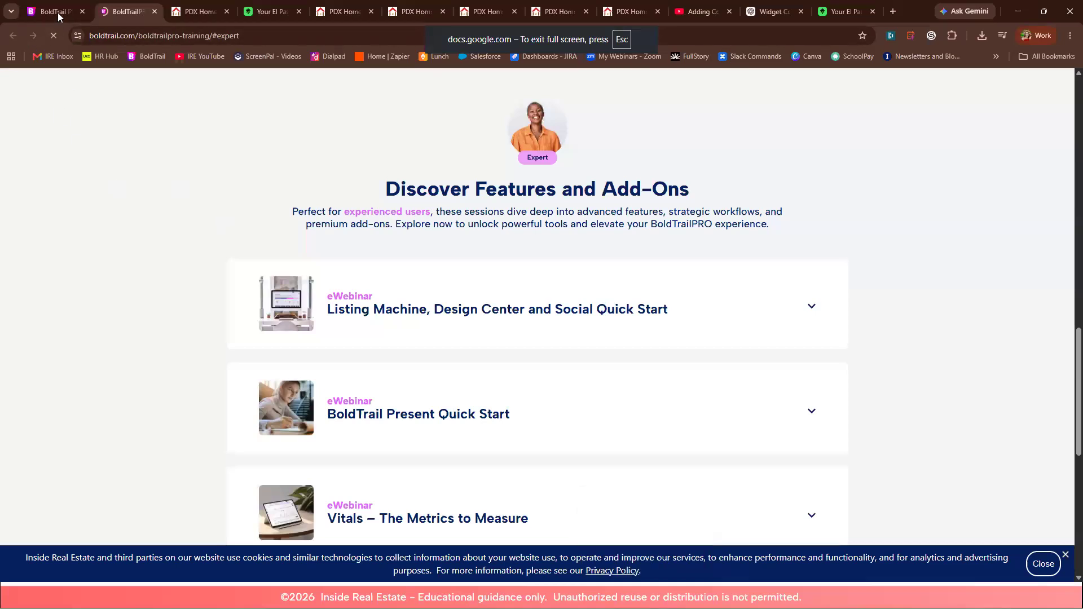
click(58, 12)
click(42, 96)
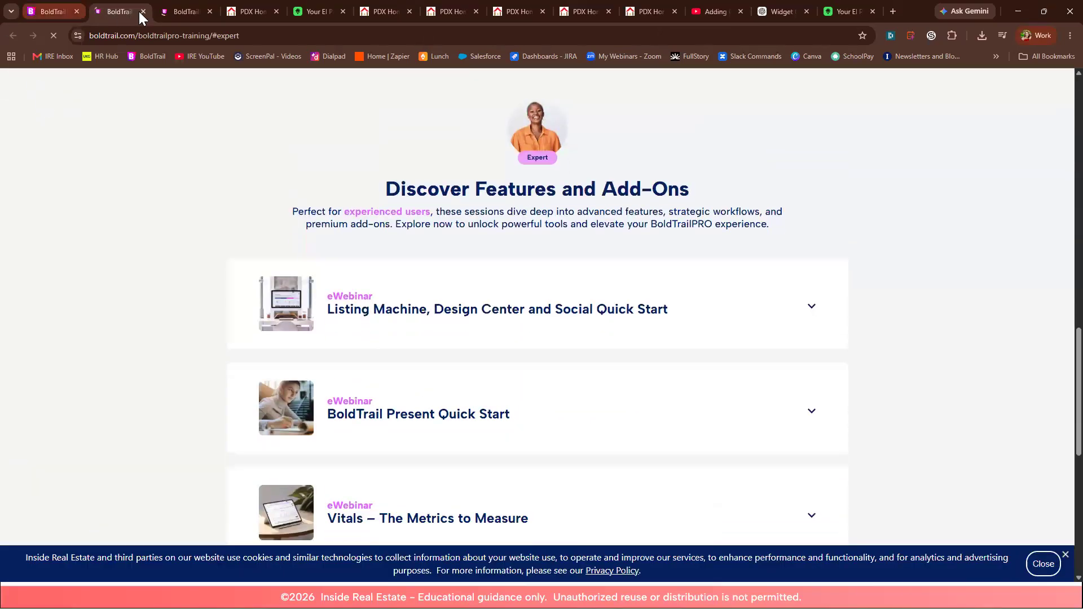
click(144, 11)
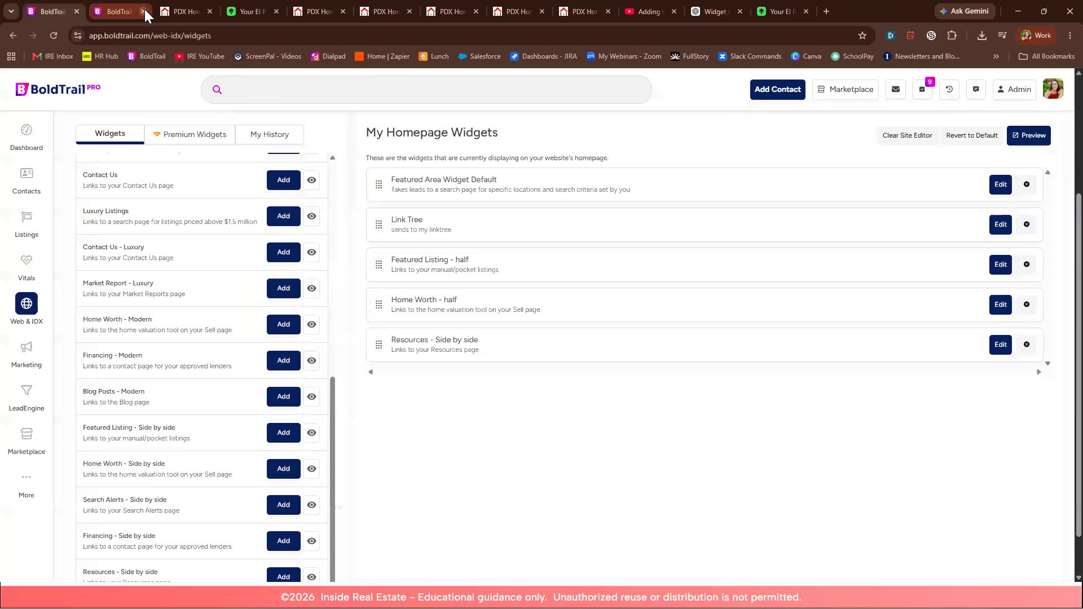
Step: Show the list of Premium Widgets and review the available website add-ons
click(184, 135)
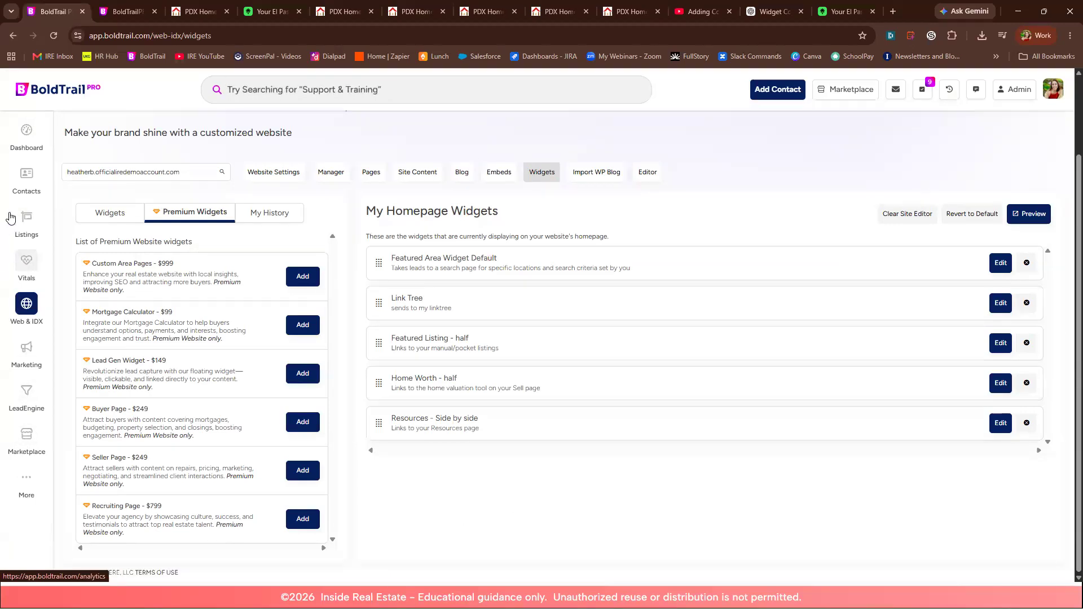
mouse_move(11, 198)
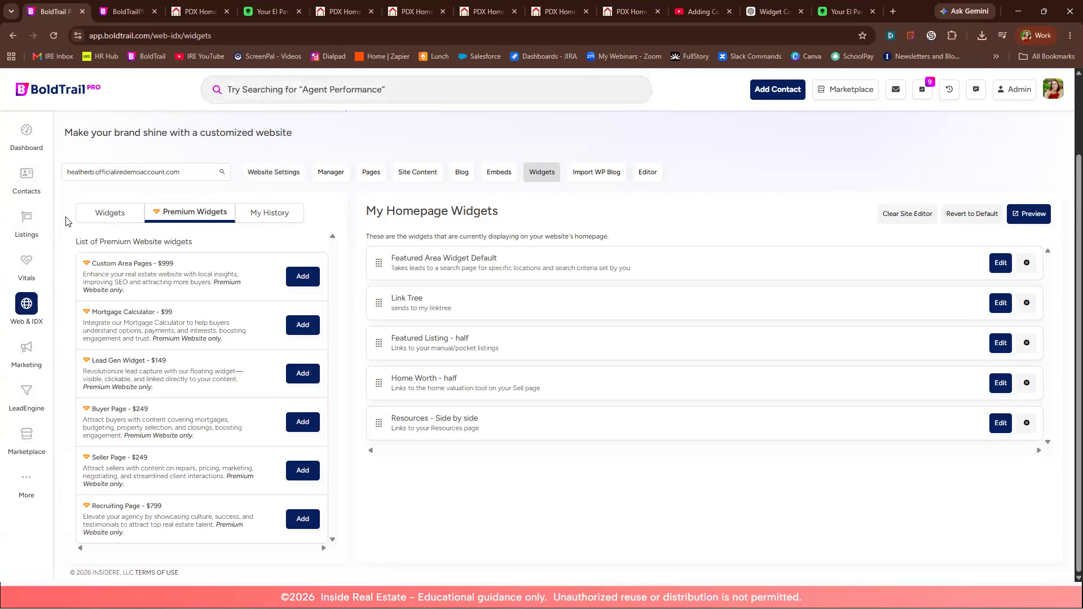
mouse_move(8, 246)
Step: Review the golf area's settings and search criteria in the Featured Area Widget Default, then close it without saving
click(998, 265)
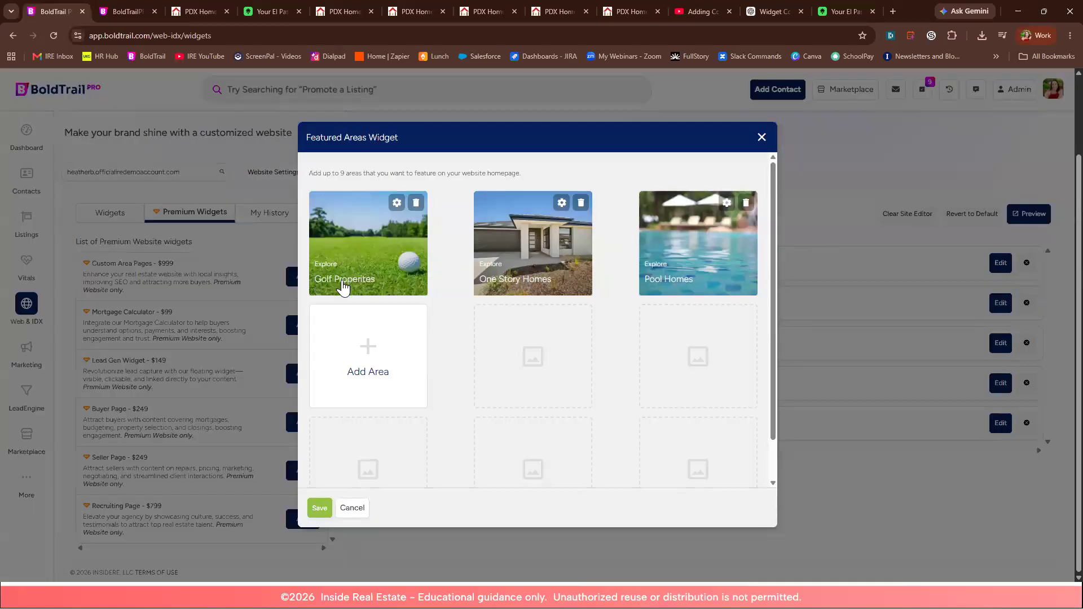
click(396, 203)
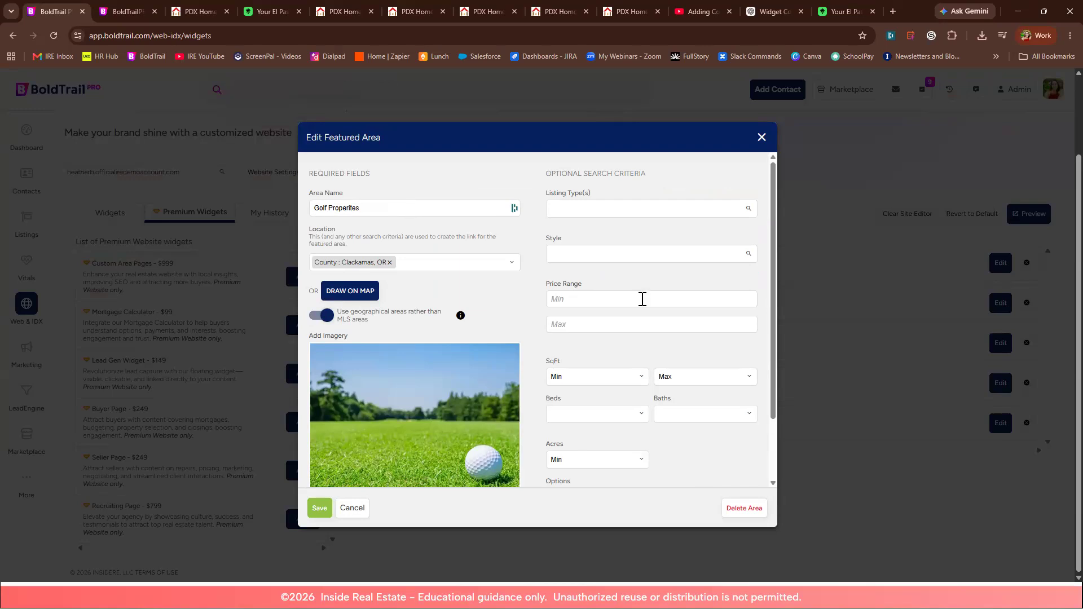
scroll(546, 432, down, 2)
scroll(663, 390, up, 2)
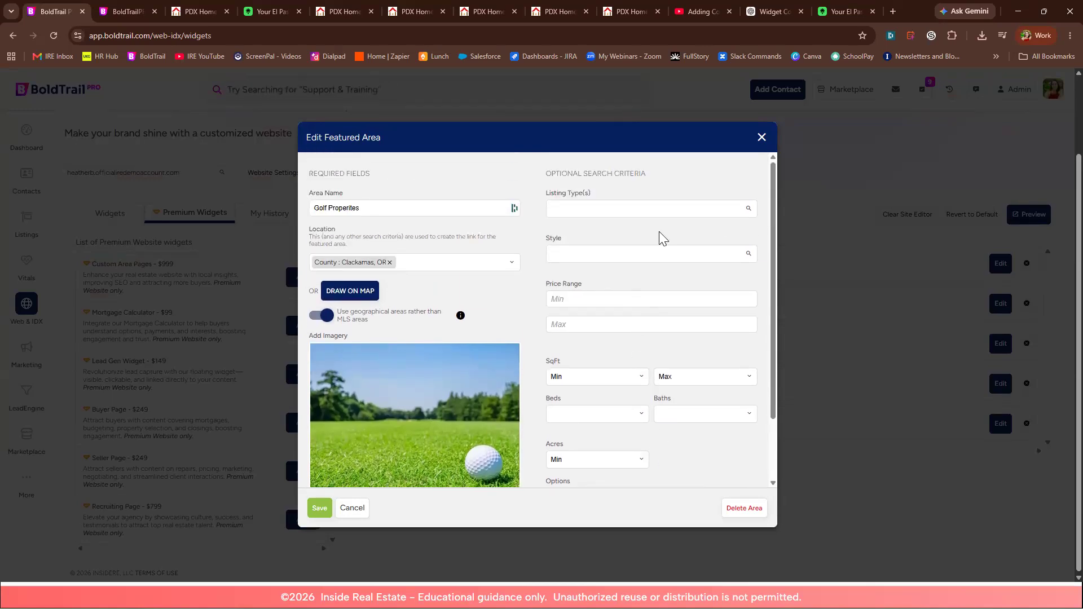
click(762, 137)
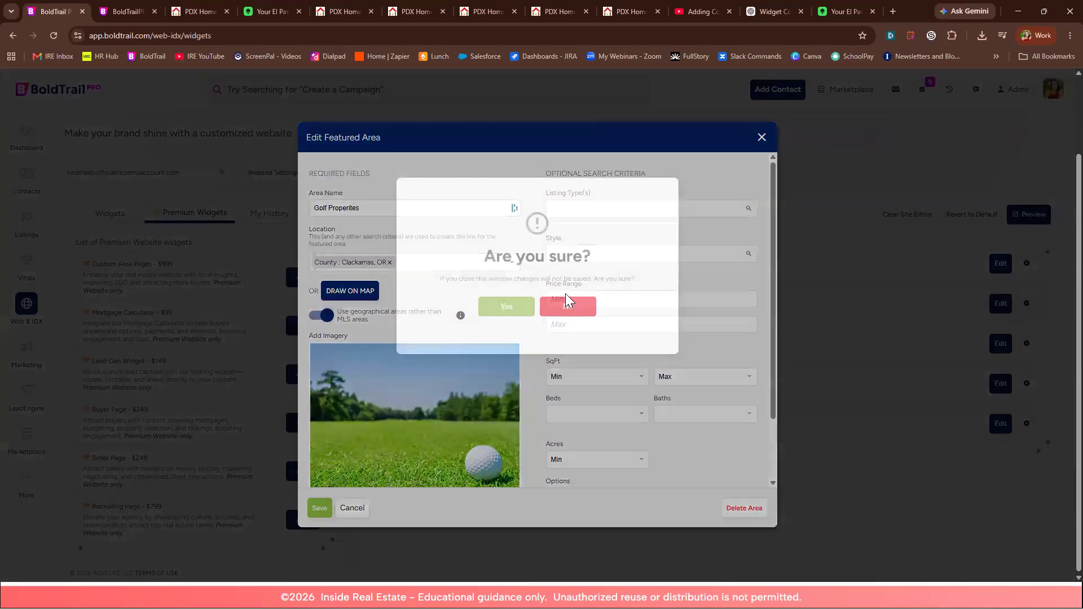
click(508, 313)
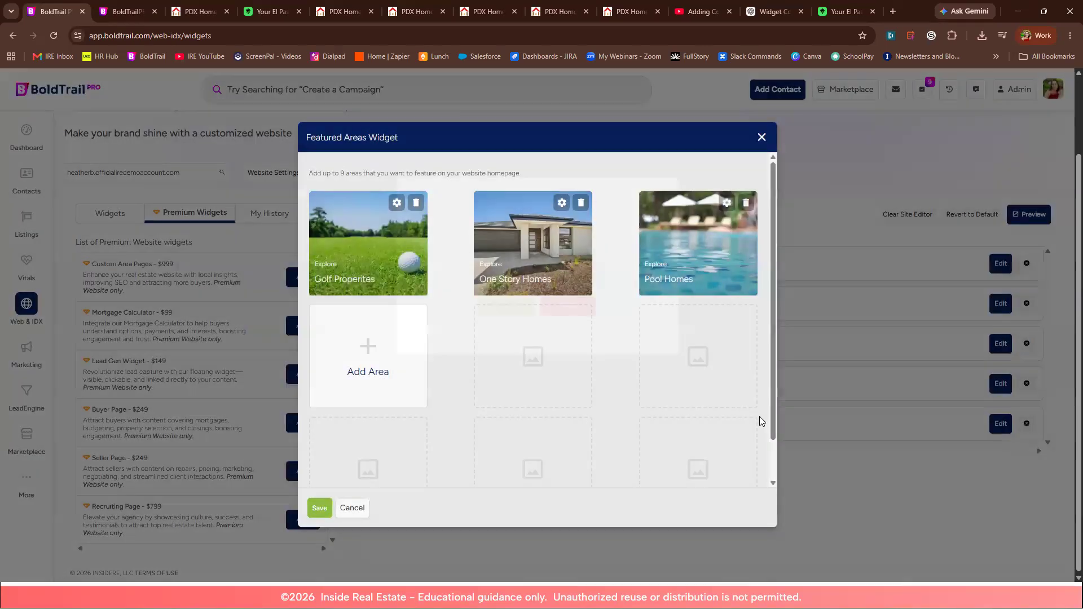
click(762, 137)
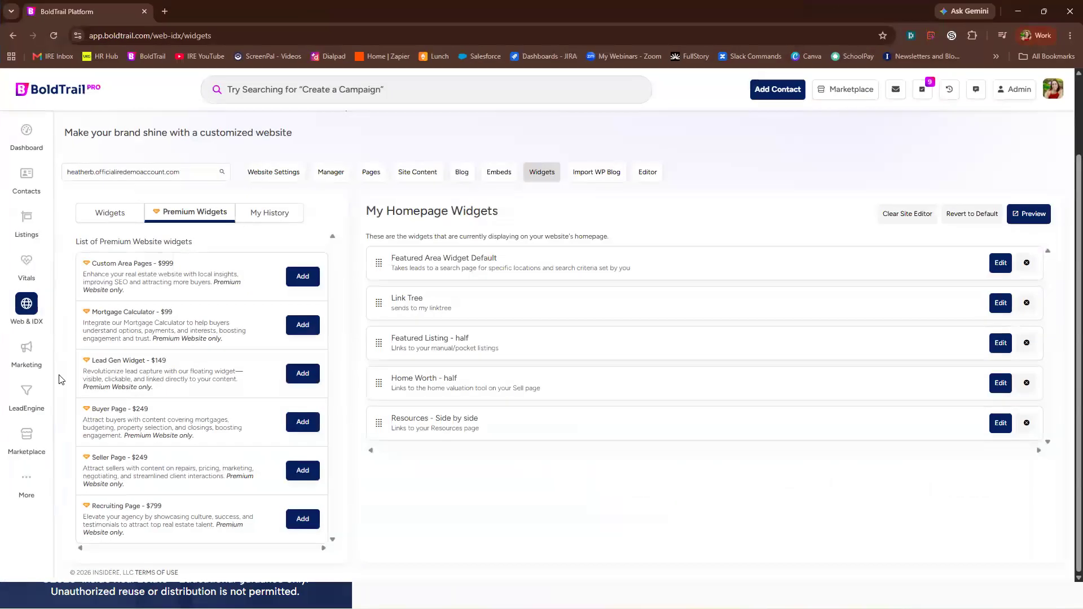
Step: Open the Marketplace and view the products in the Coaching and Help category
click(27, 446)
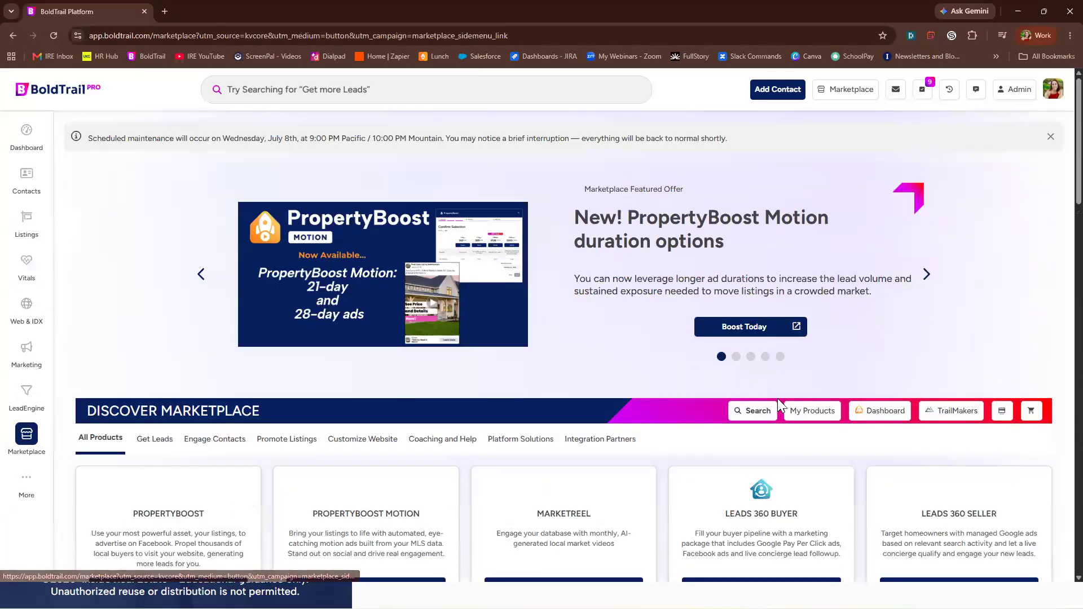
click(442, 439)
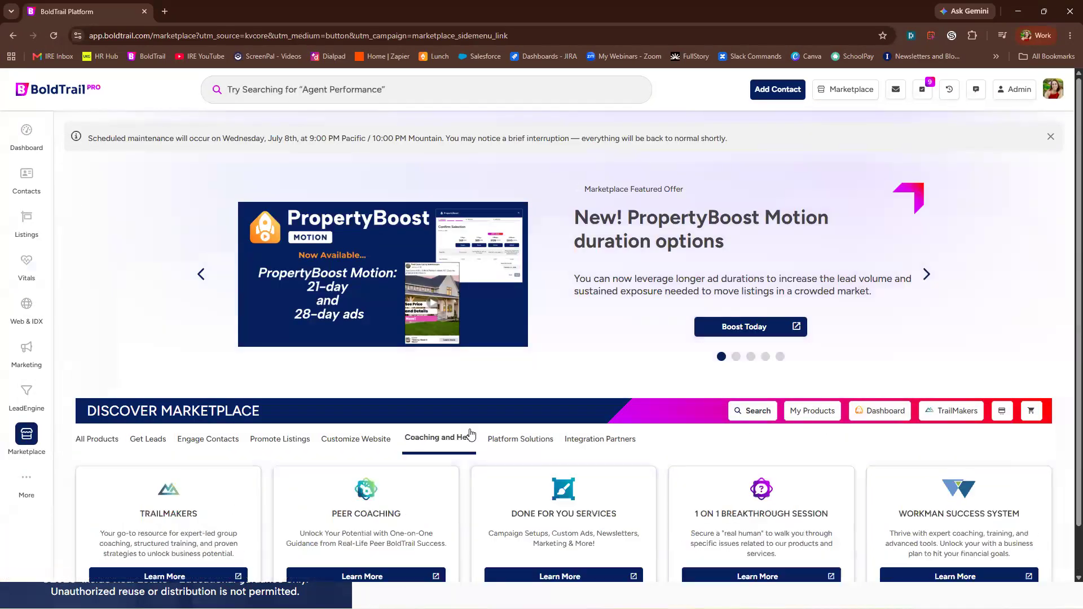
scroll(728, 549, down, 1)
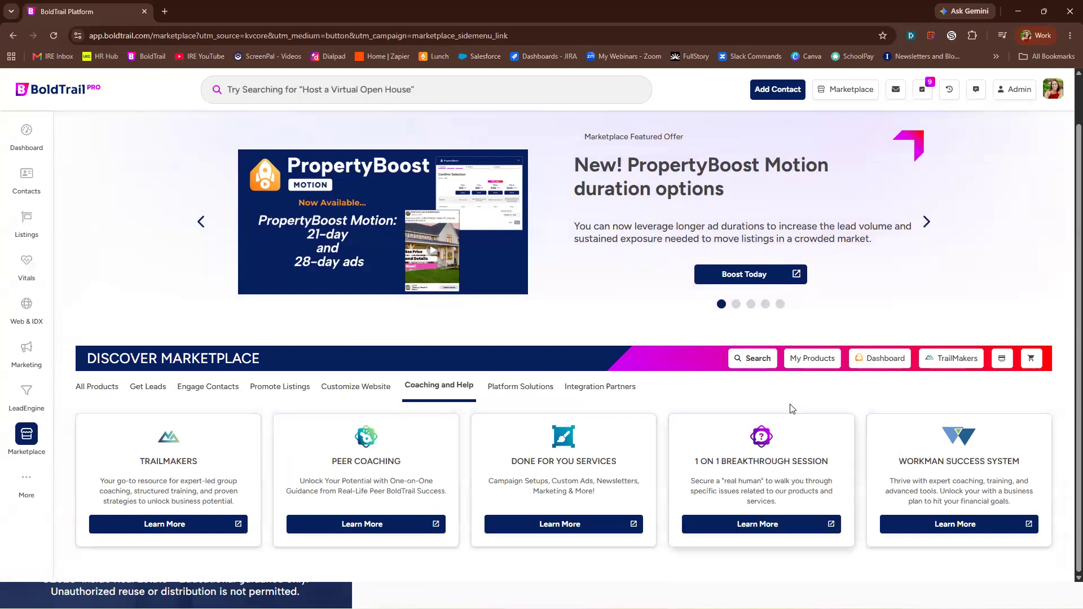